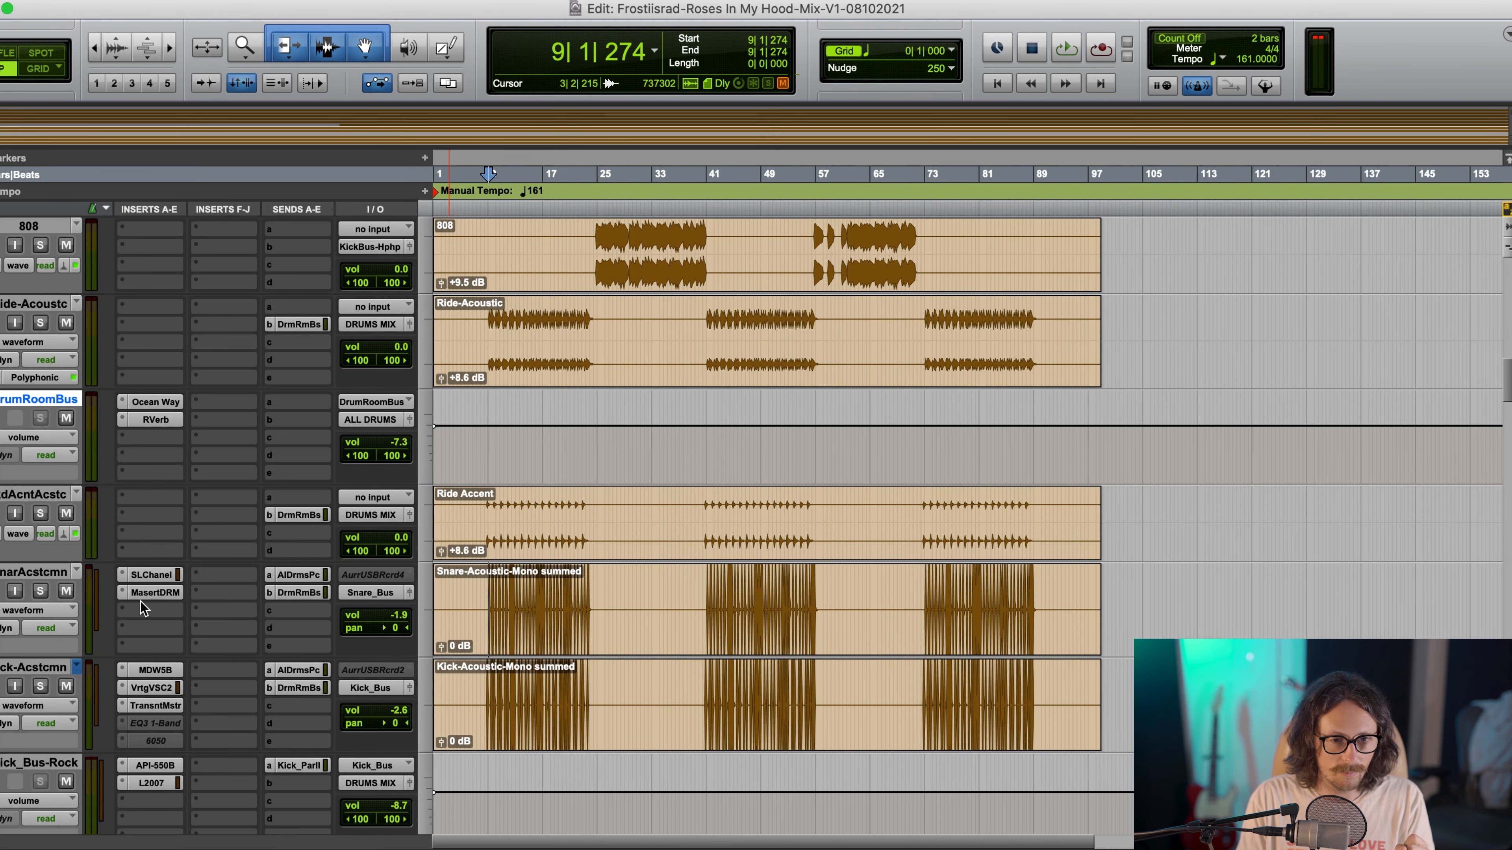
Review the acoustic snare's Maserati DRM and the acoustic kick's MDWEQ5, Vertigo VSC-2 and Transient Master insert settings
click(154, 592)
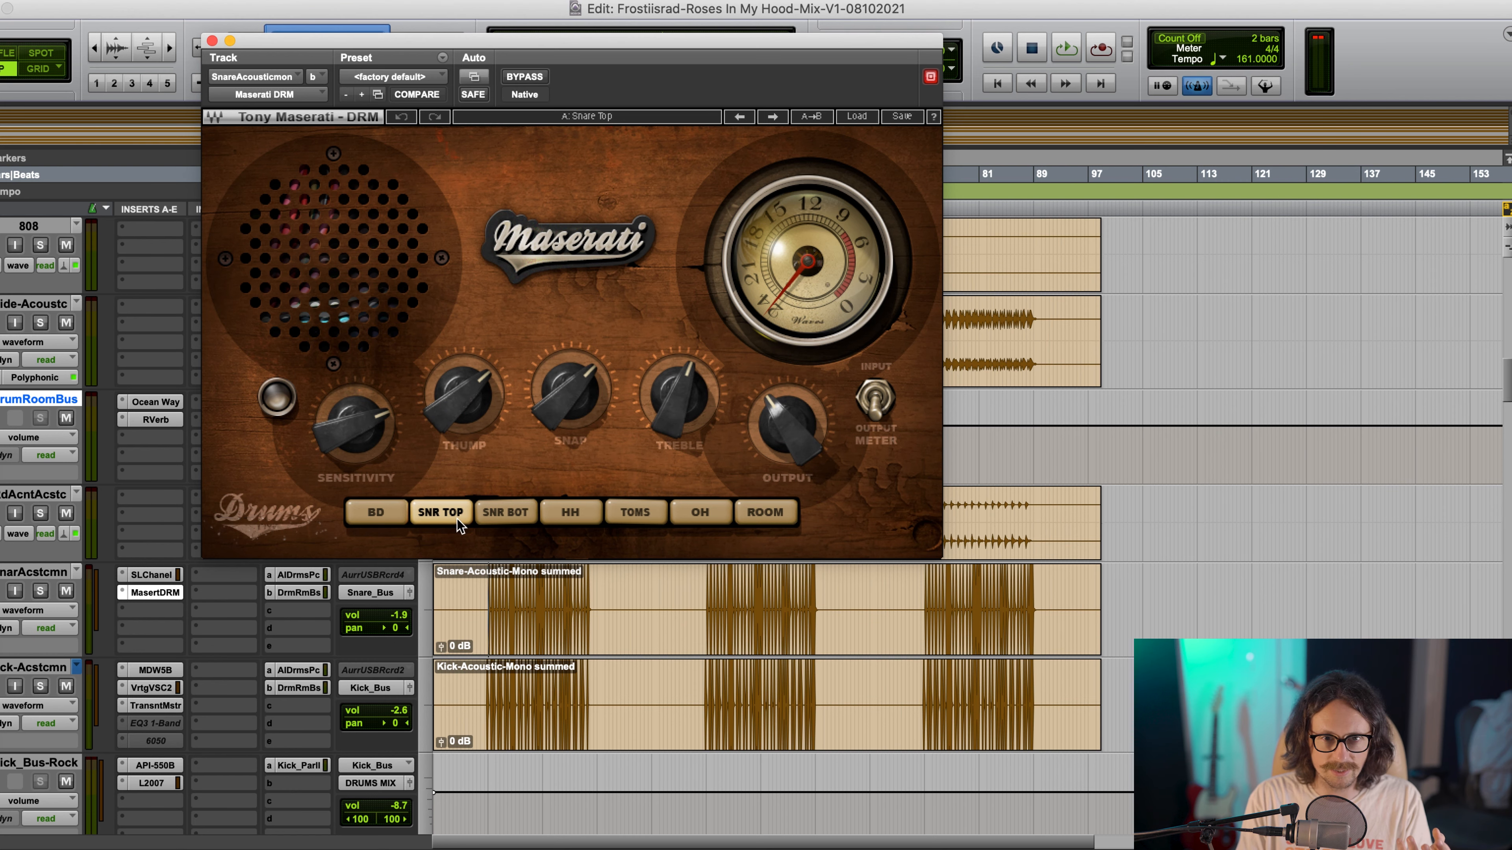
click(212, 41)
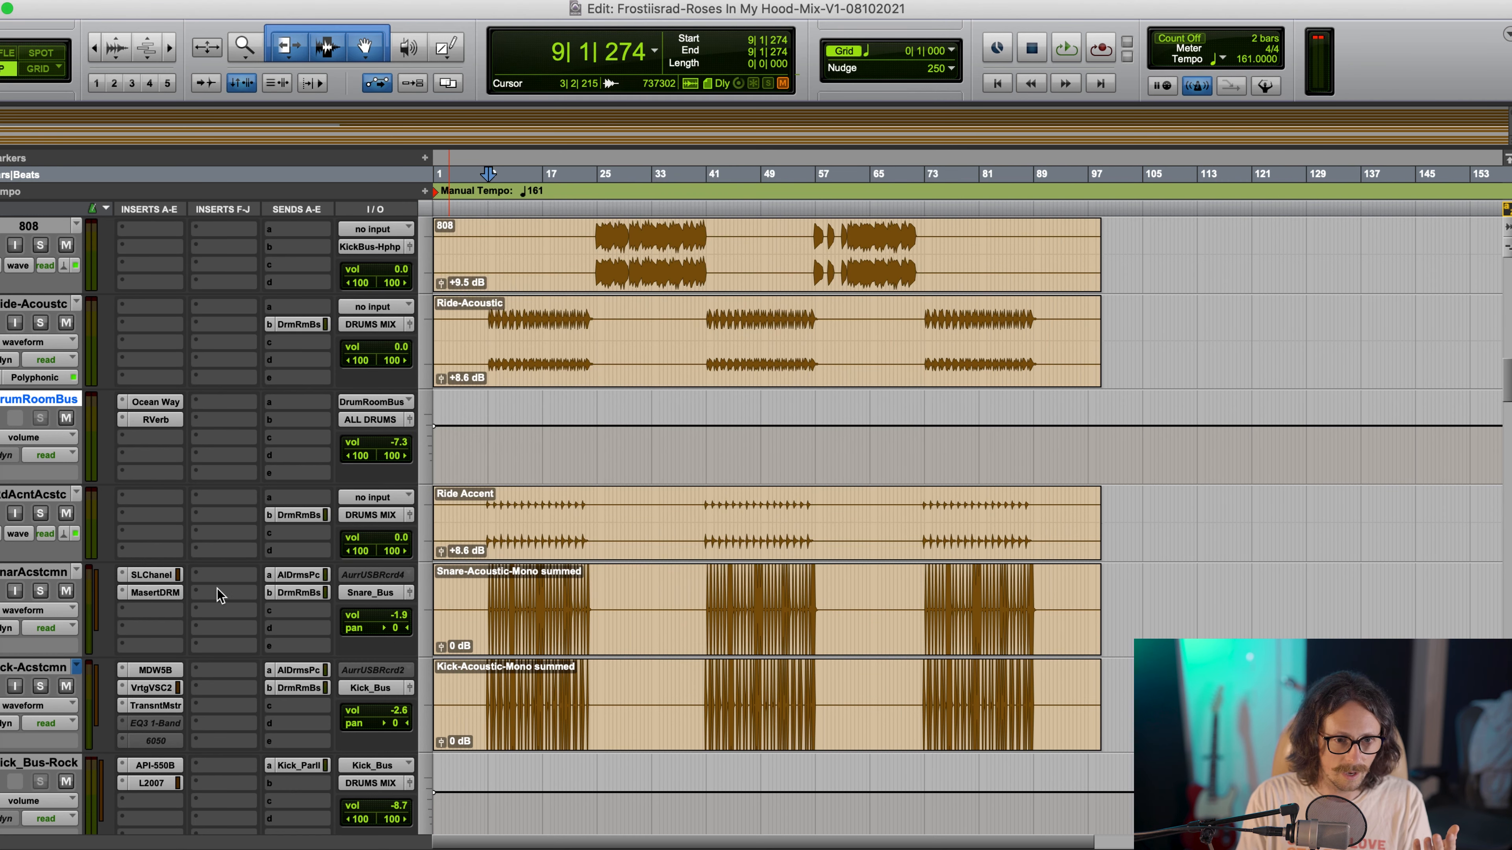
click(154, 670)
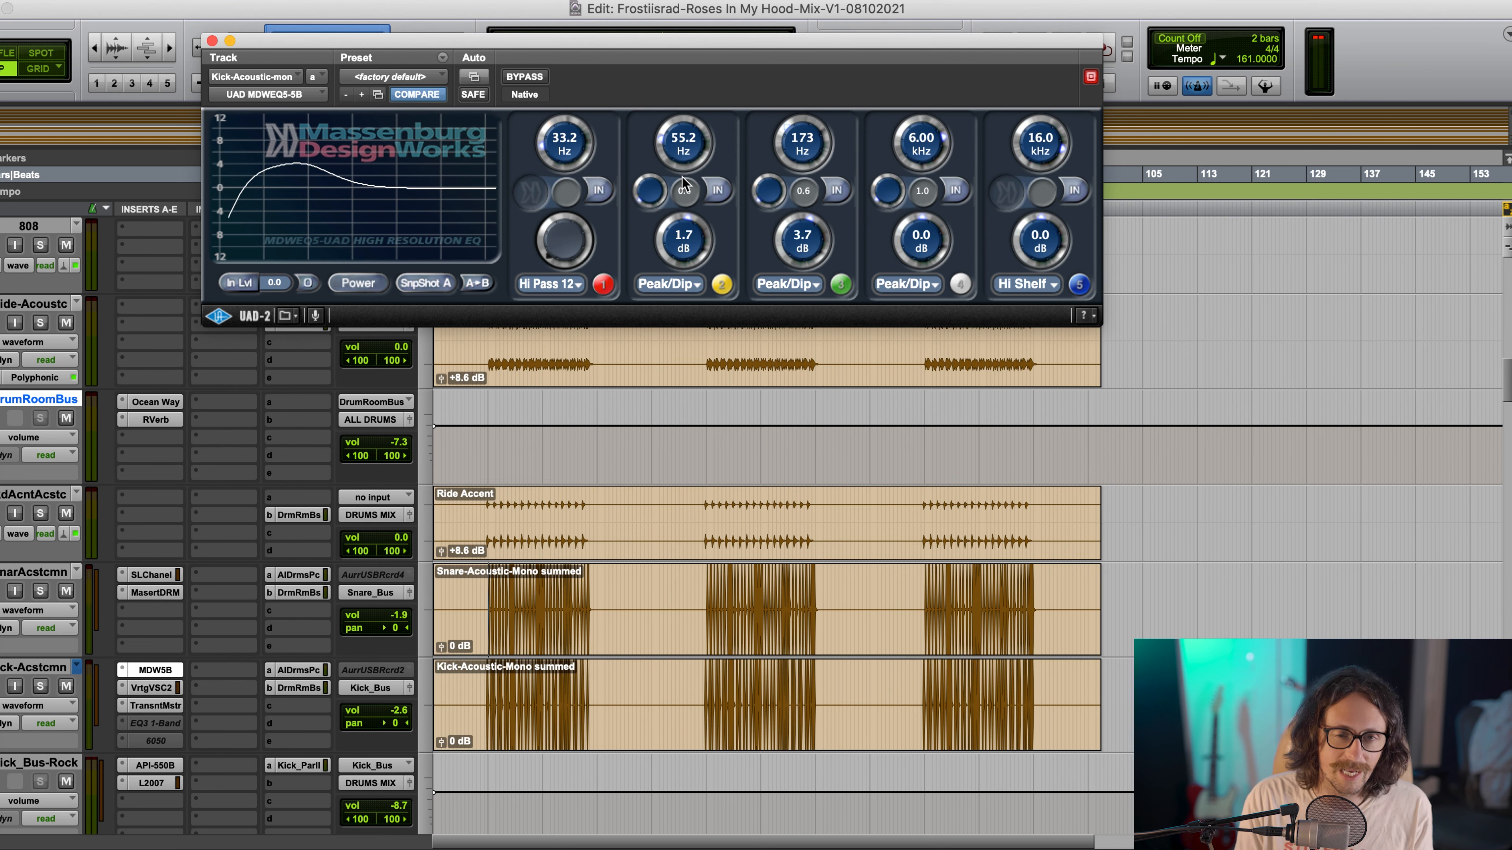
click(150, 688)
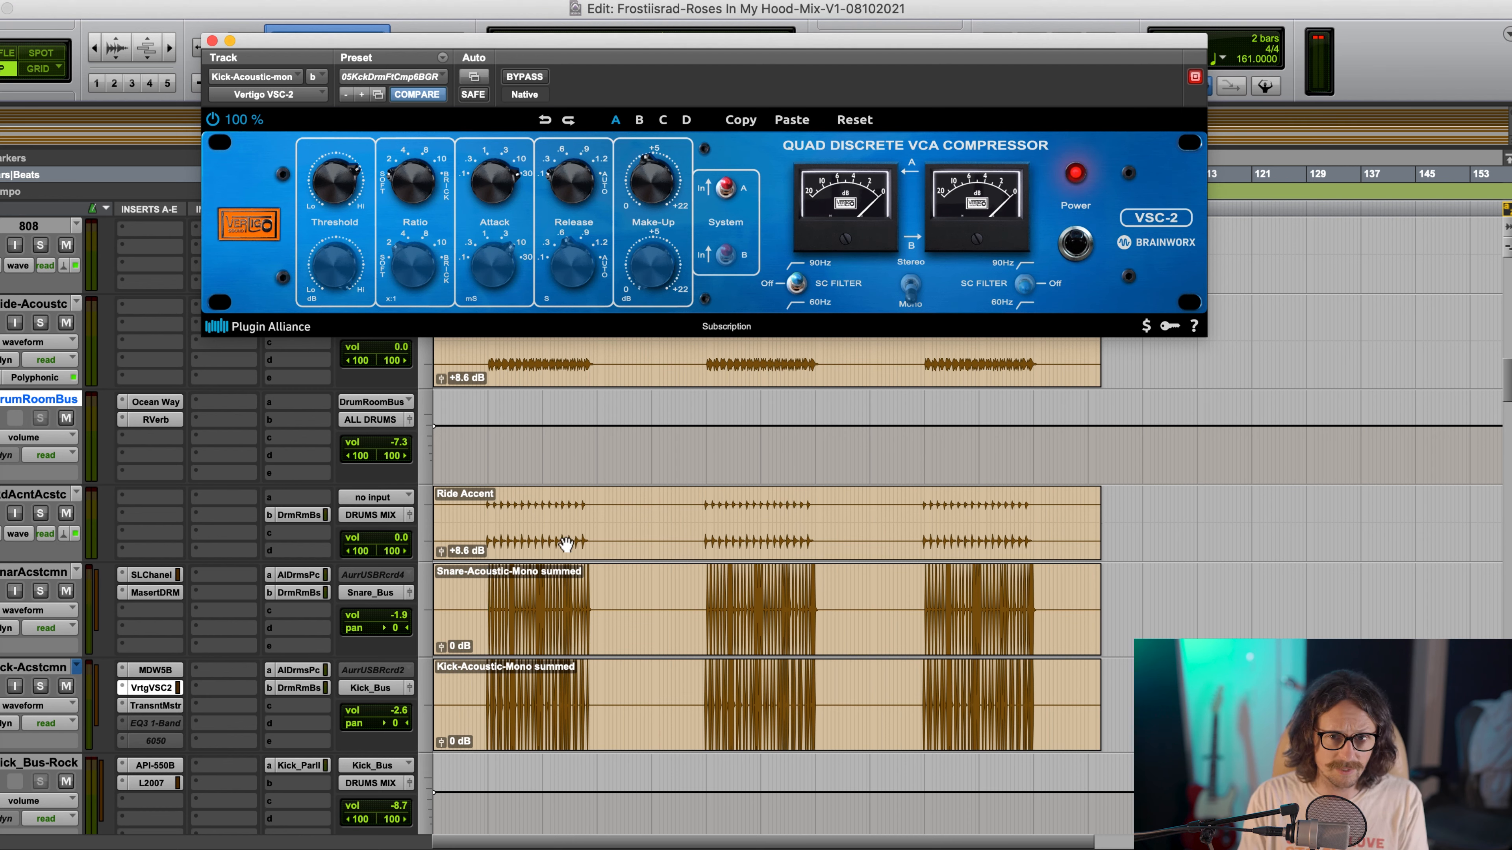
click(155, 705)
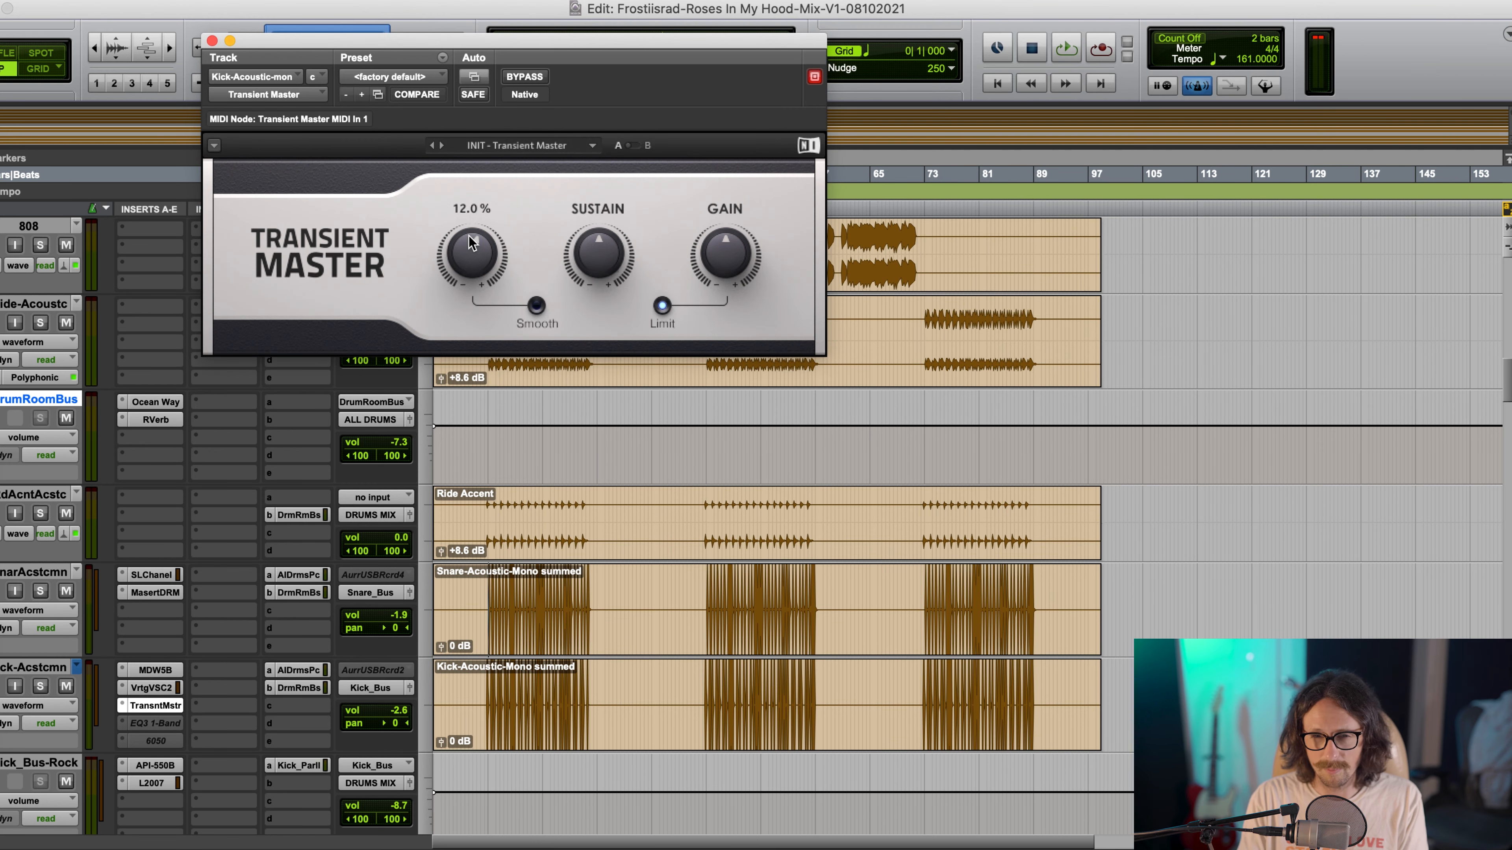
click(213, 42)
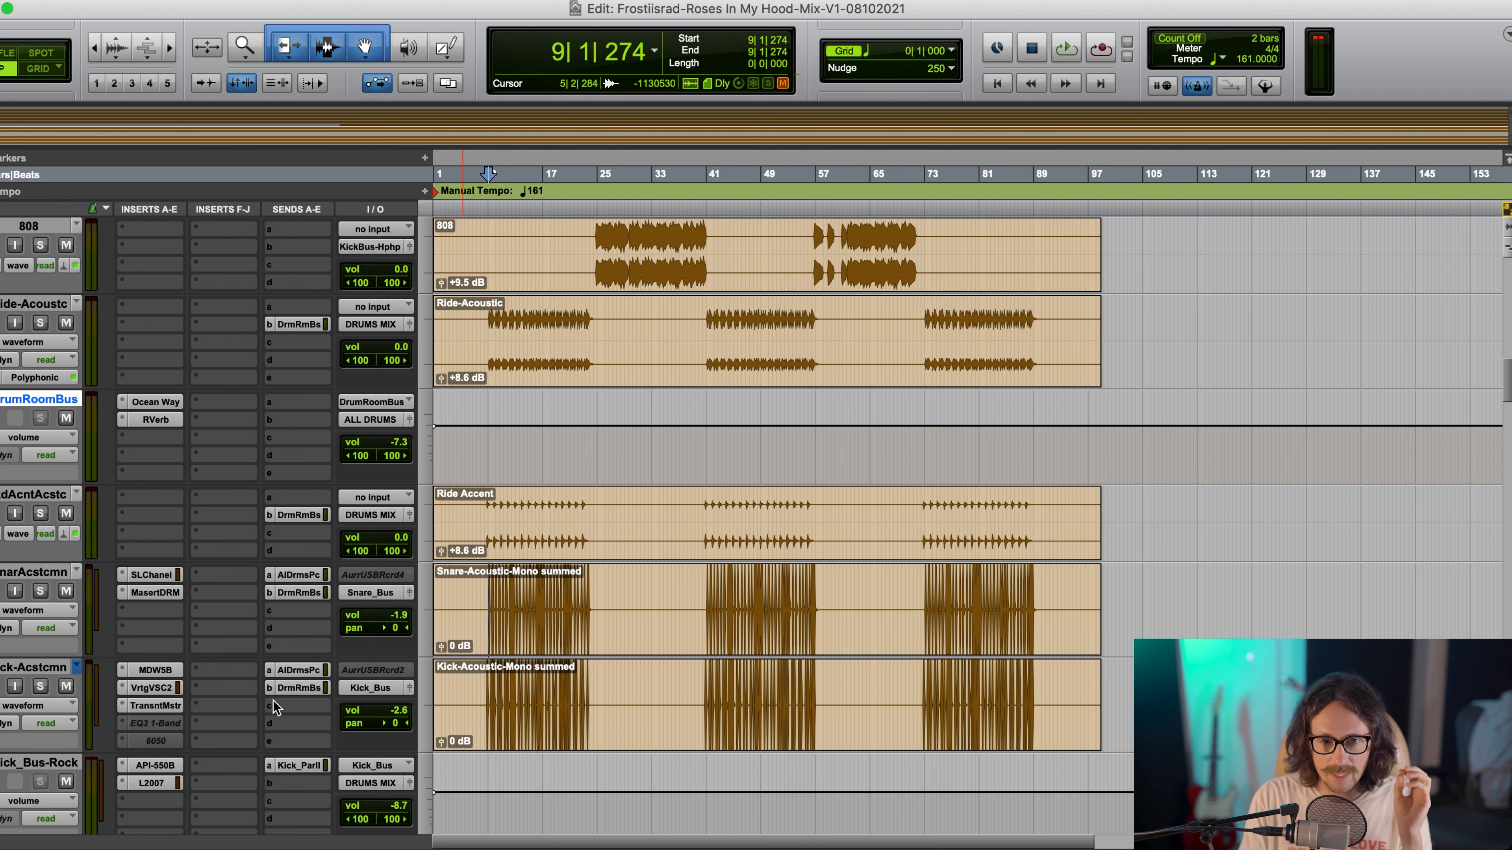
Place the playback position in bar 9 on the acoustic kick track and remove its inactive EQ3 1-Band and 6050 inserts
click(492, 687)
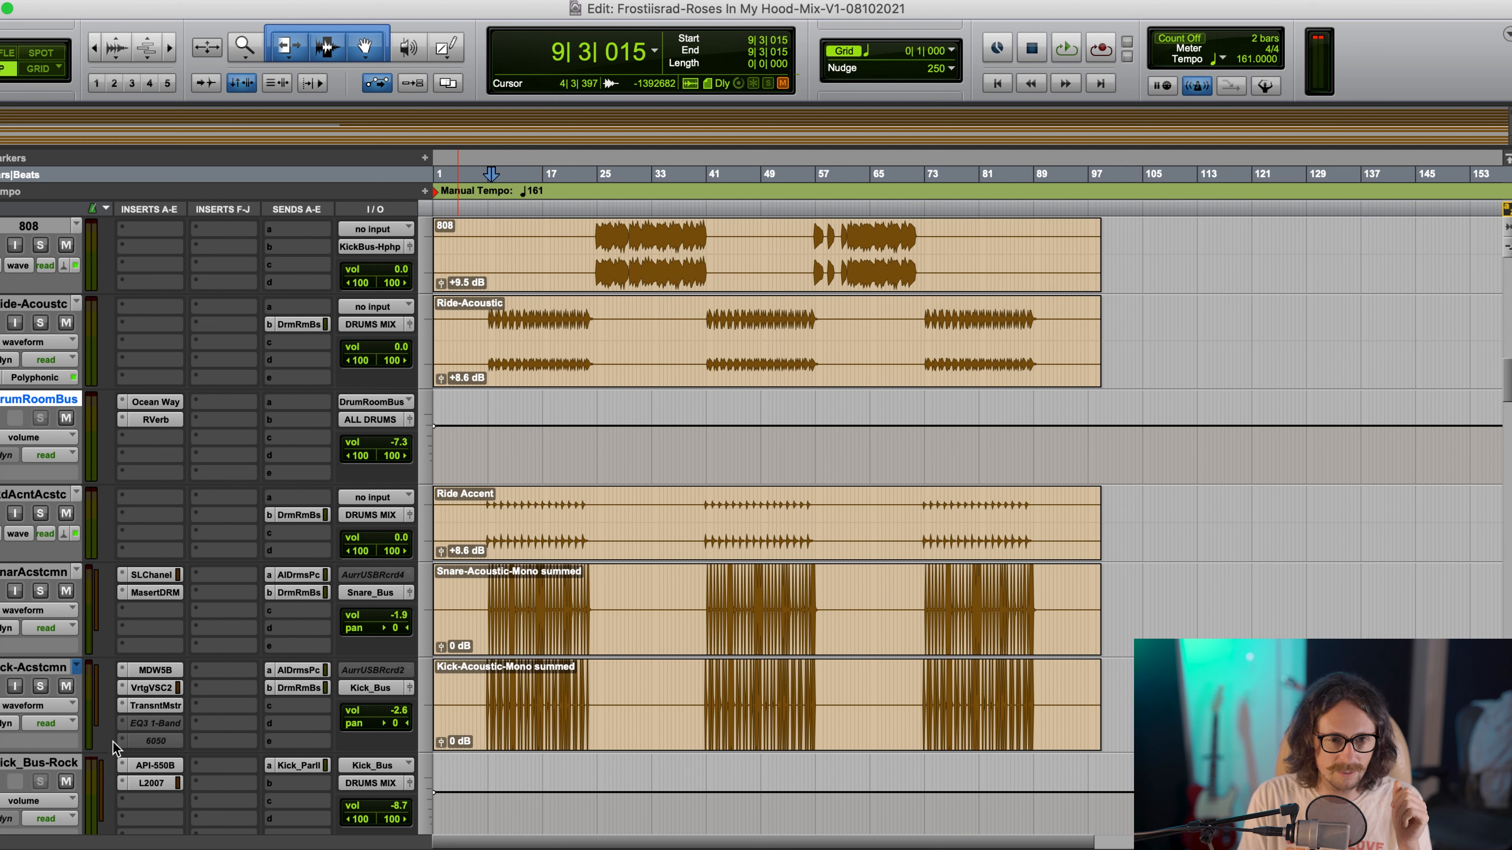
click(122, 723)
click(137, 613)
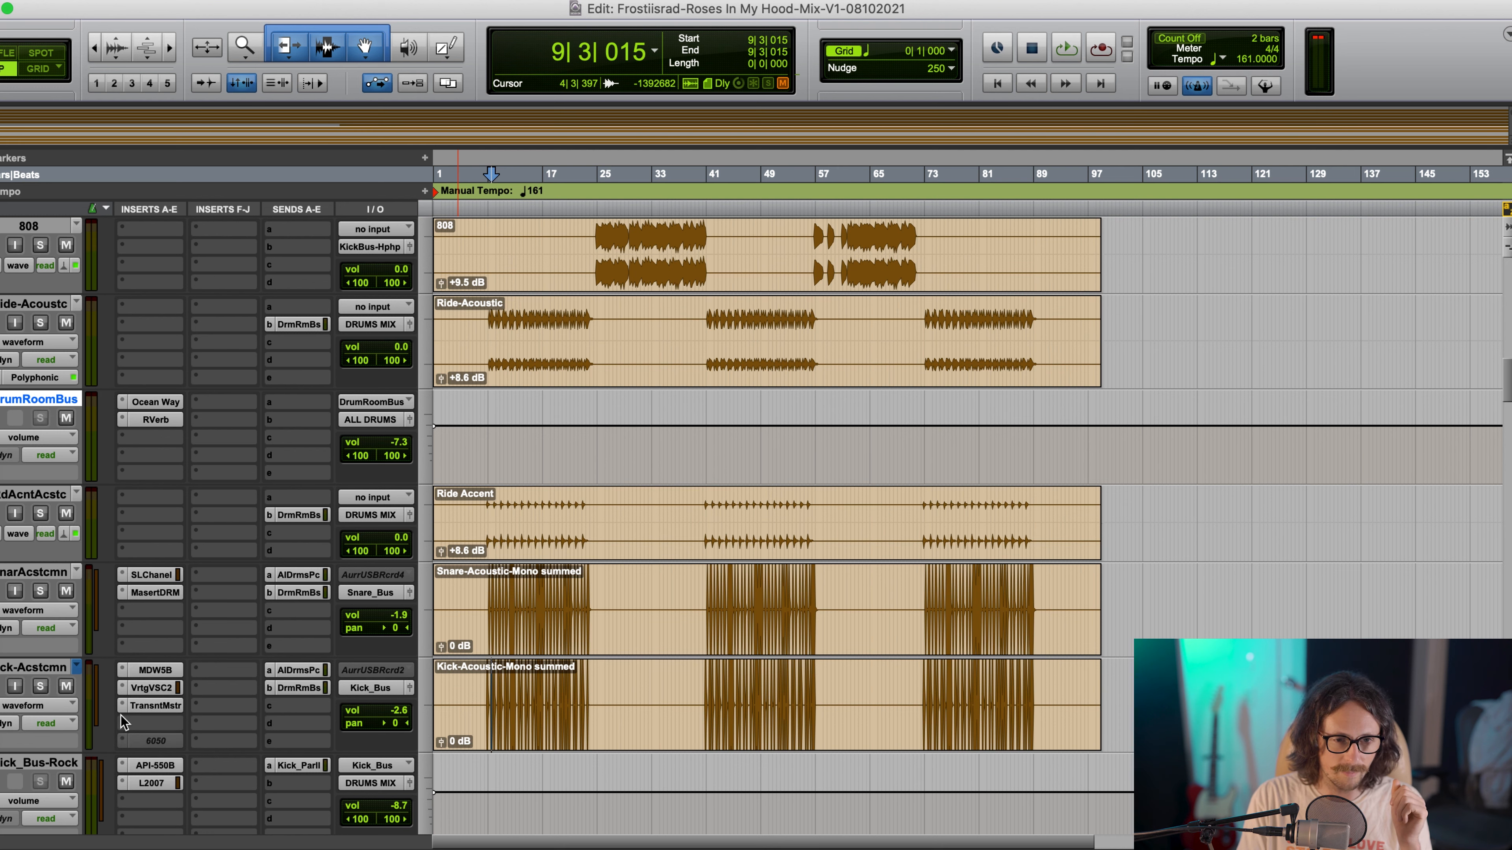
click(122, 741)
click(145, 622)
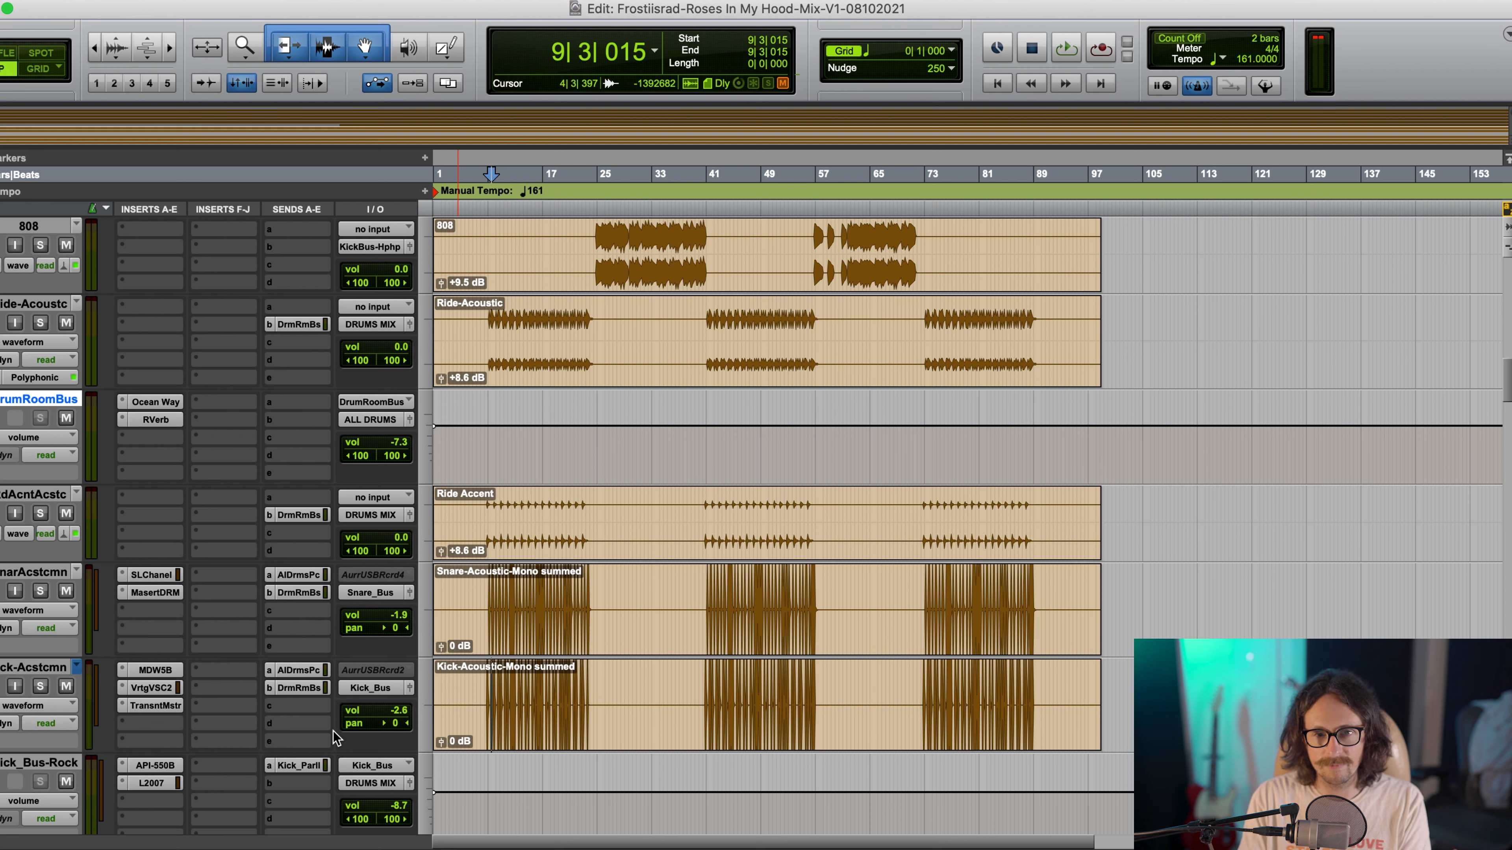
Insert Steven Slate Trigger 2 (mono) on the acoustic kick track after Transient Master
click(124, 724)
mouse_move(260, 723)
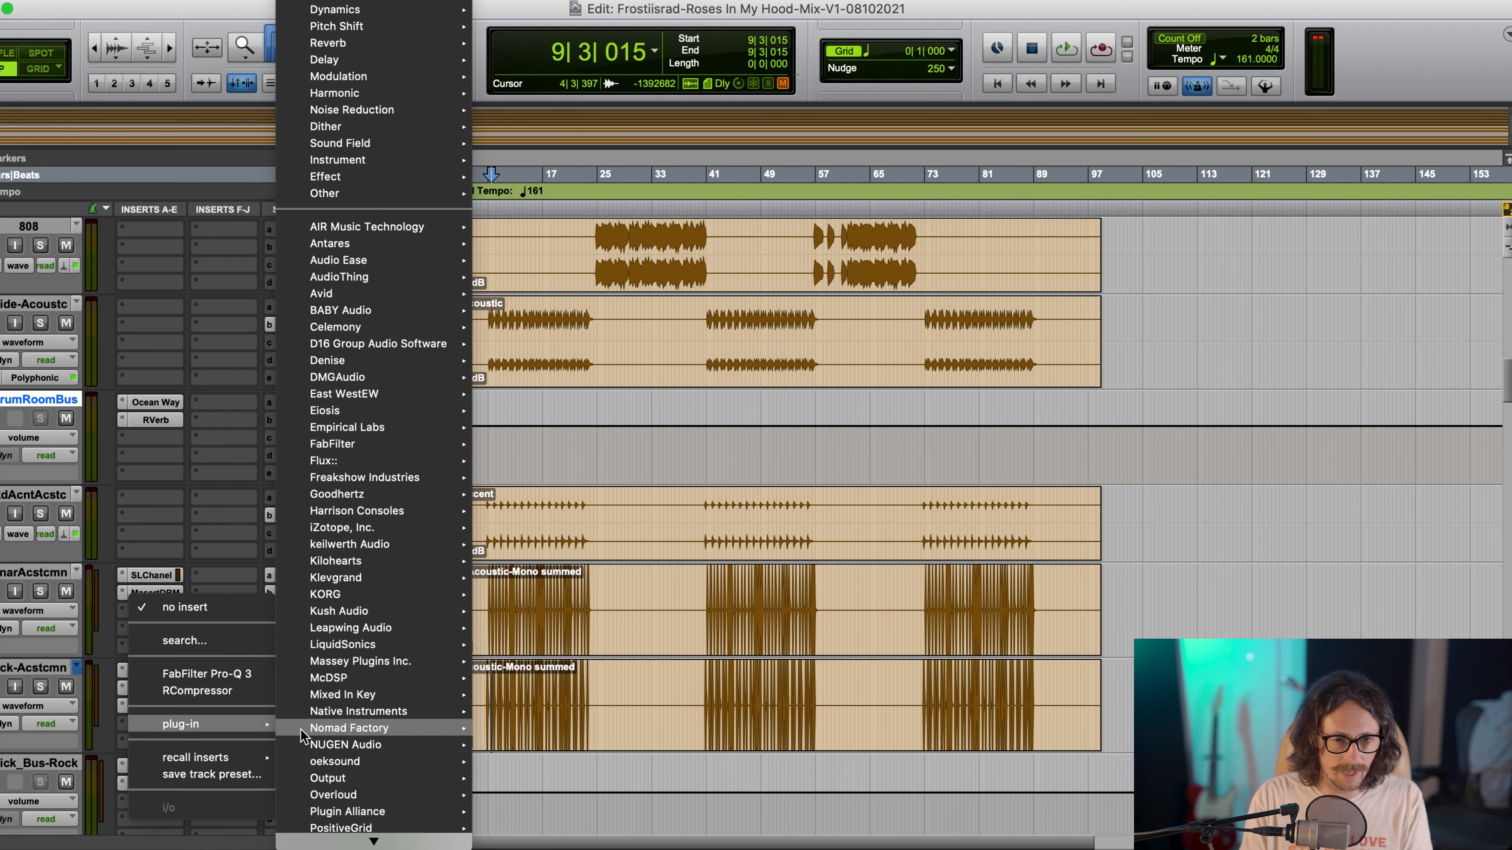
scroll(381, 515, down, 5)
scroll(380, 518, down, 3)
mouse_move(364, 670)
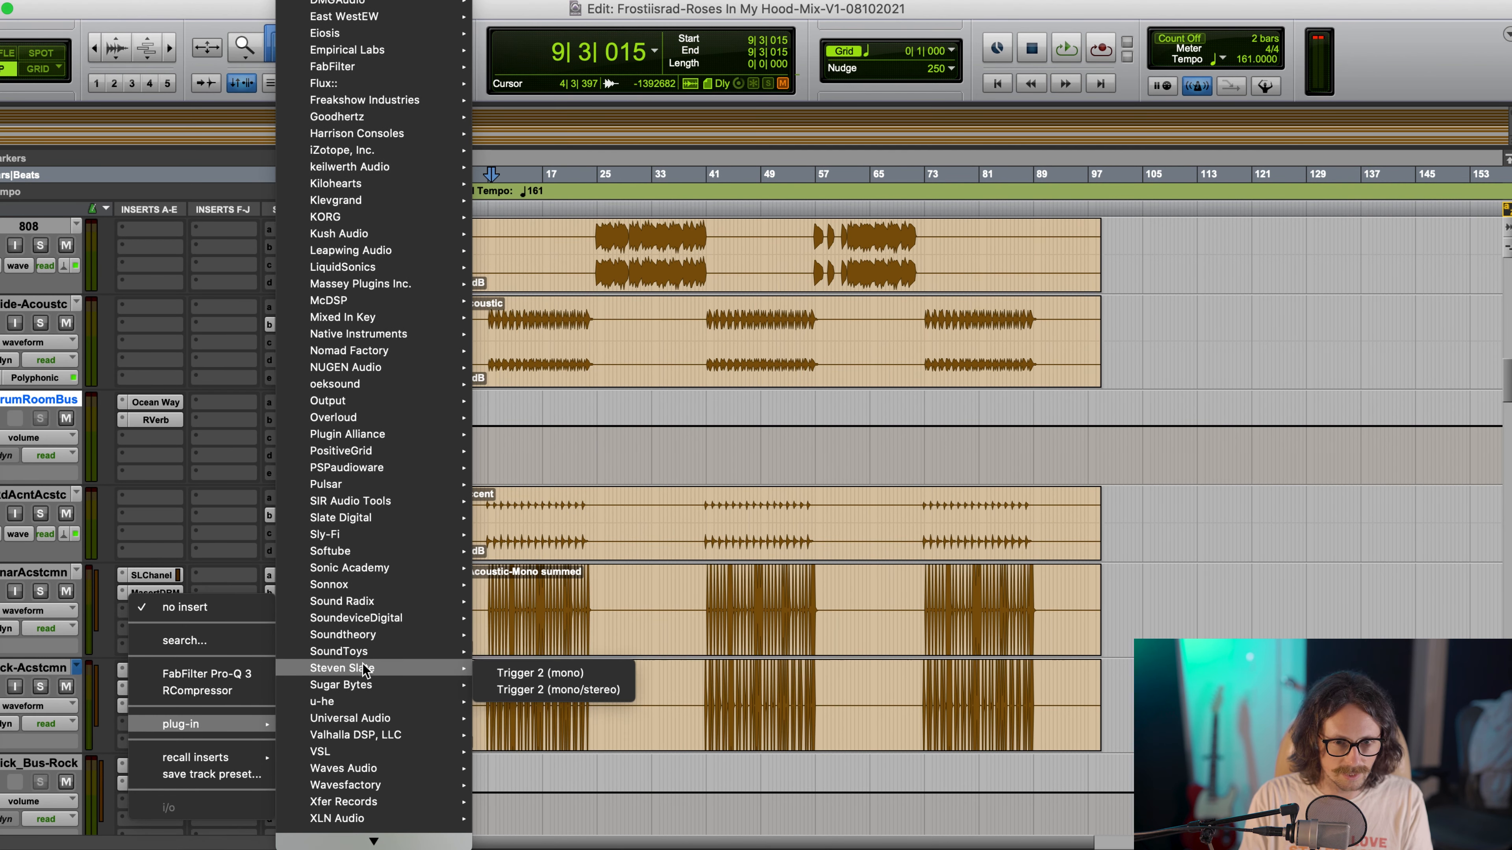
click(516, 674)
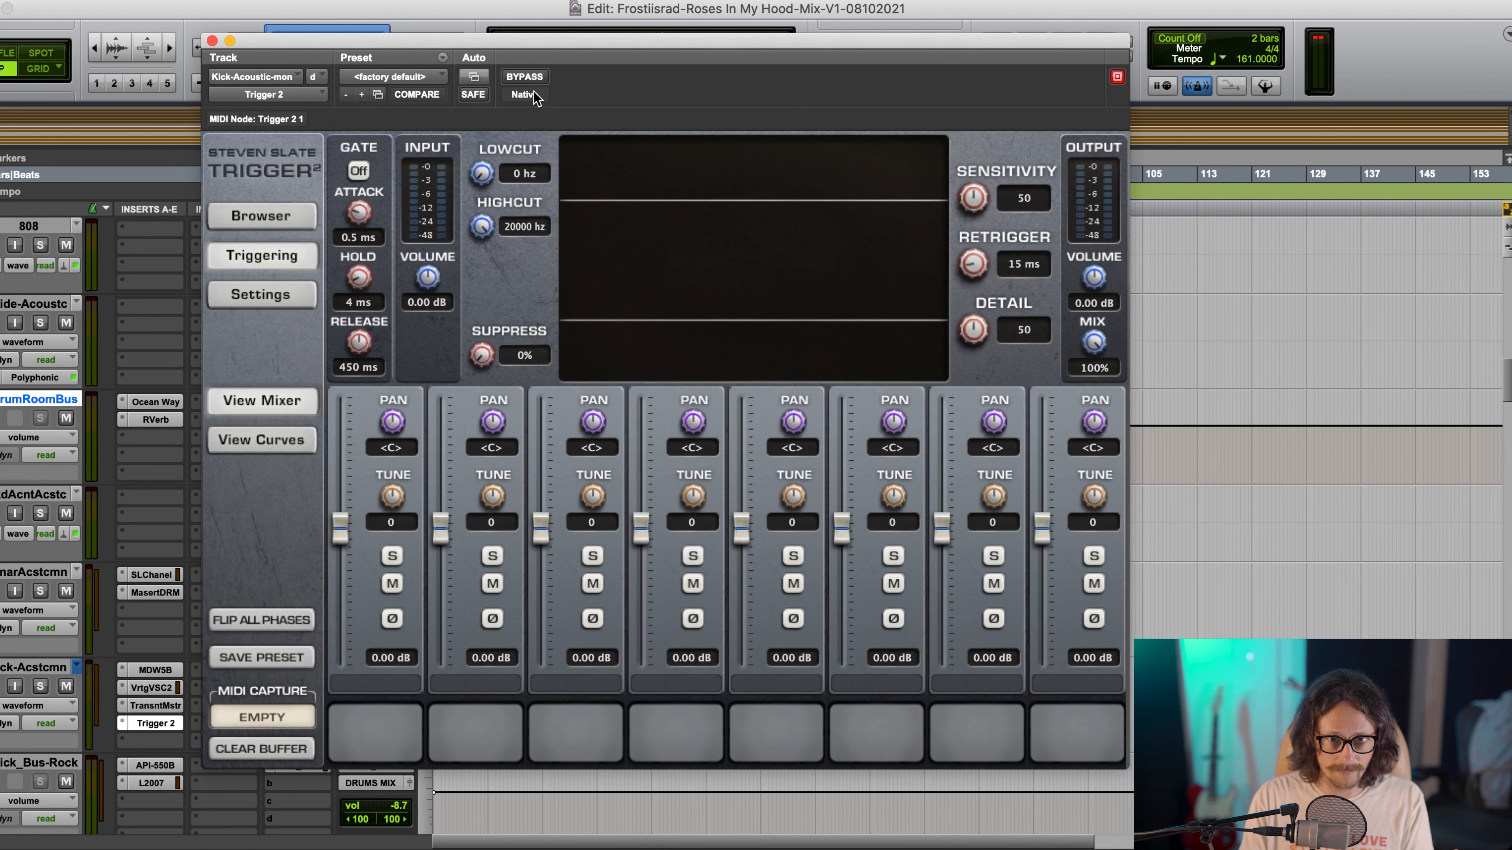
drag(556, 45, 669, 64)
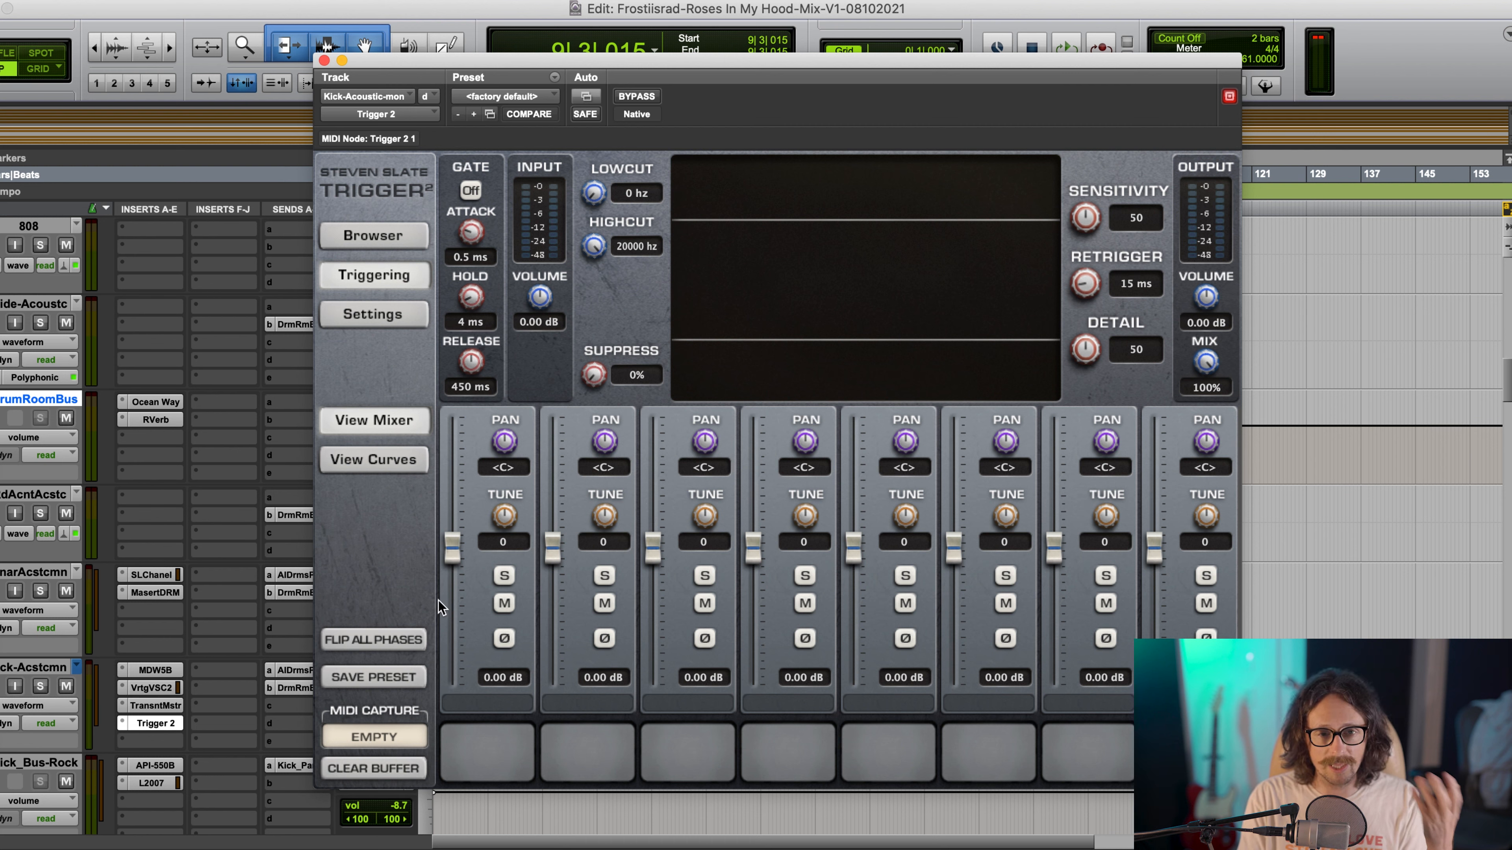
Load Green Kick.prs from the Green Kit in the SSD Platinum Kit Presets and return to the triggering view
click(584, 767)
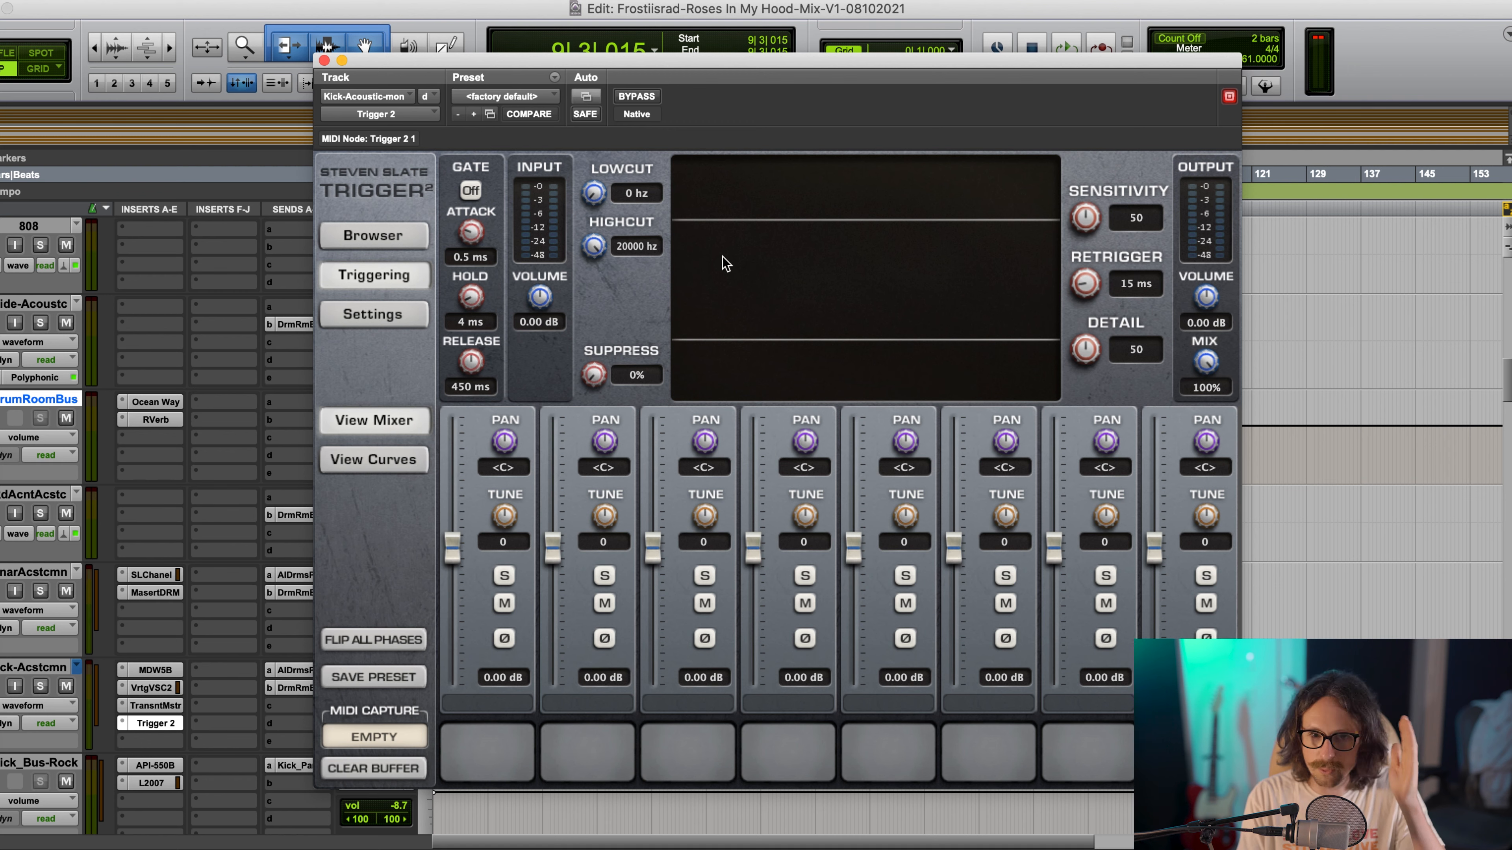
click(390, 241)
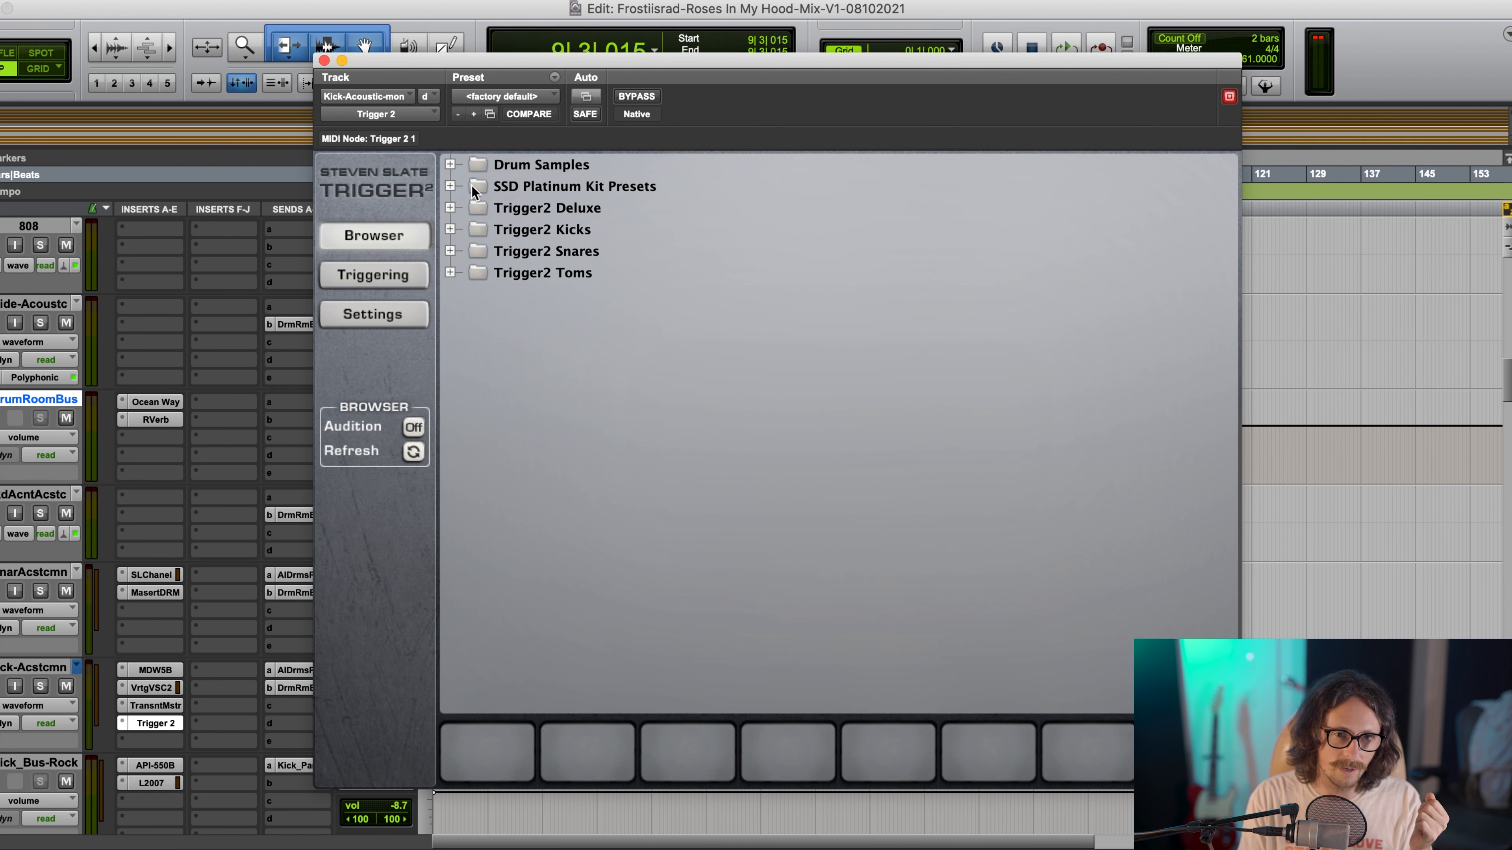
click(459, 186)
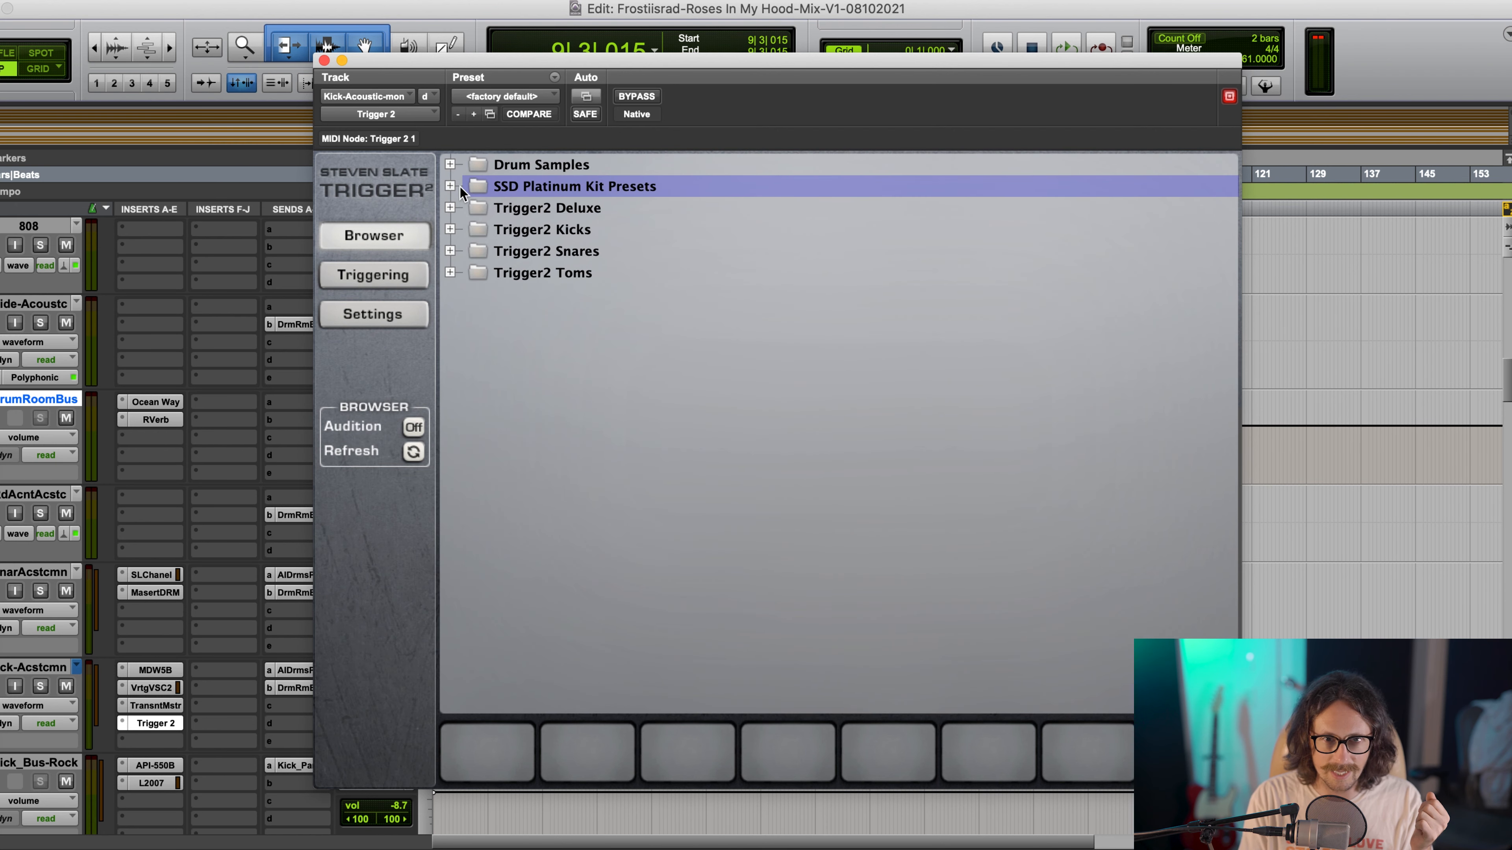
double_click(485, 187)
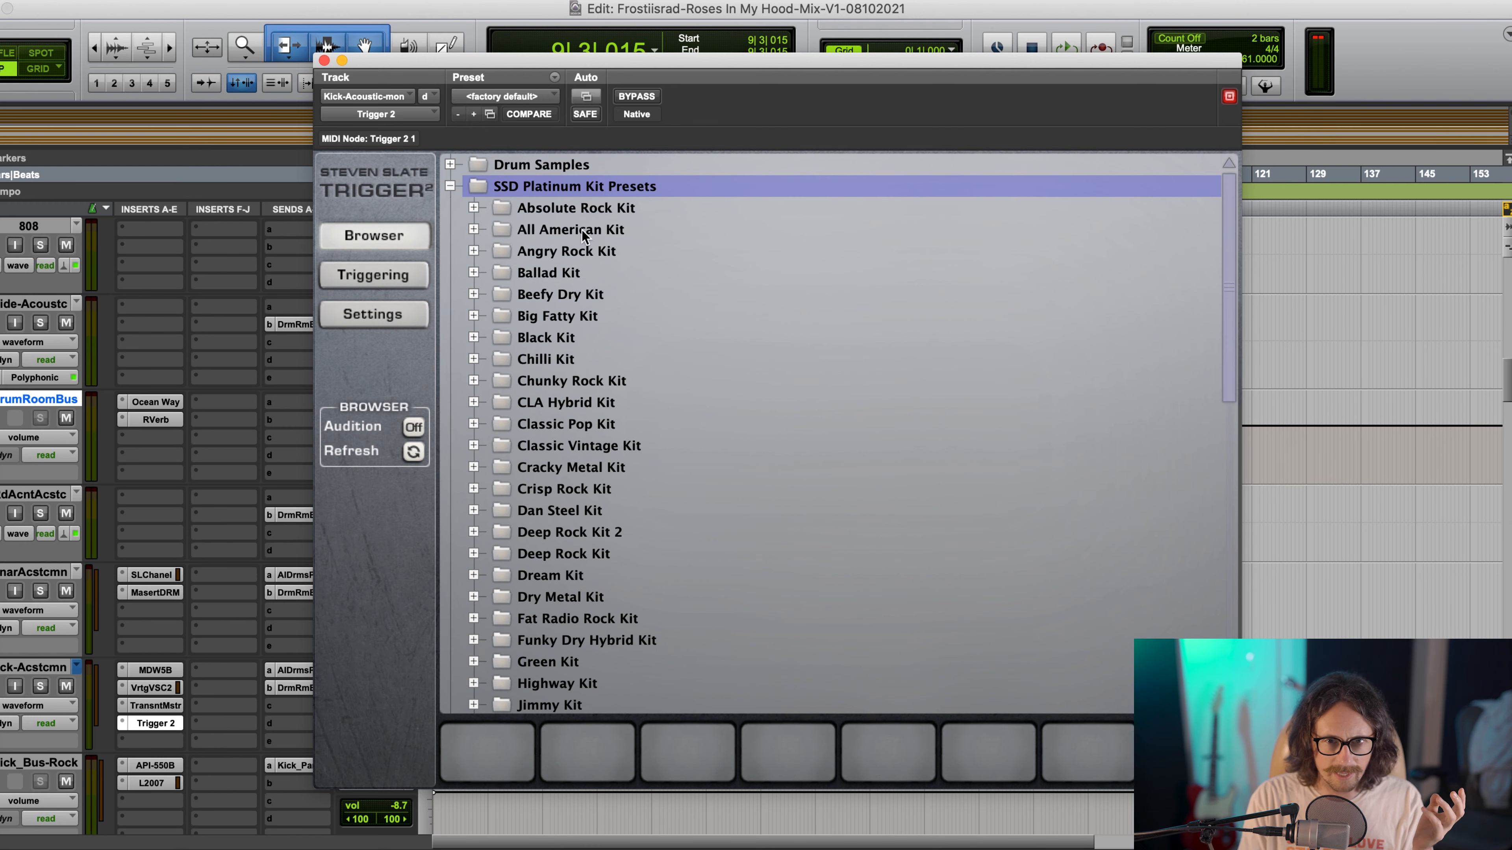
scroll(610, 259, down, 5)
scroll(611, 469, down, 9)
scroll(610, 469, up, 2)
double_click(571, 242)
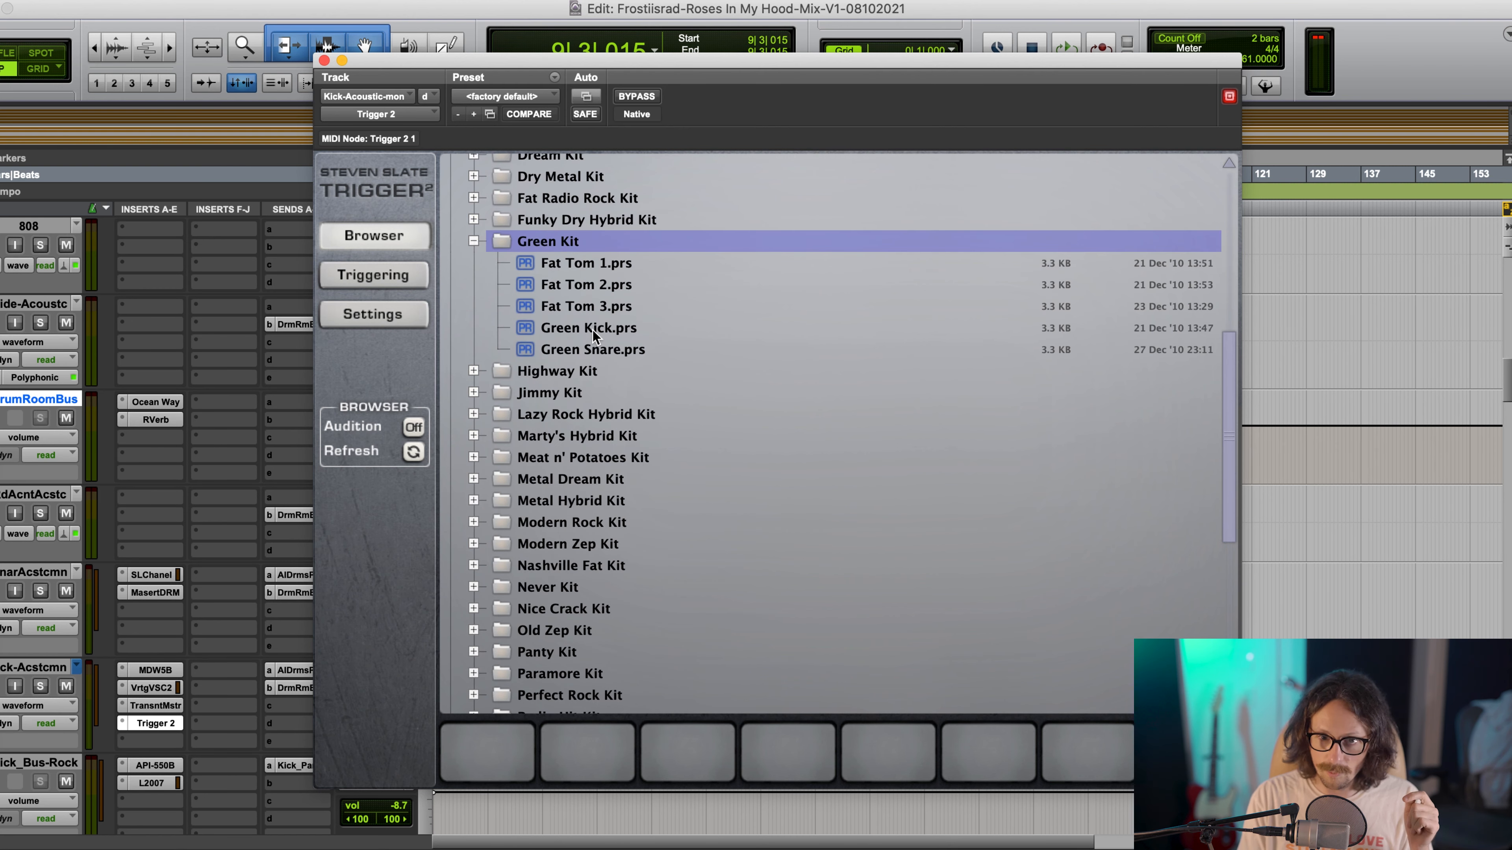
double_click(593, 330)
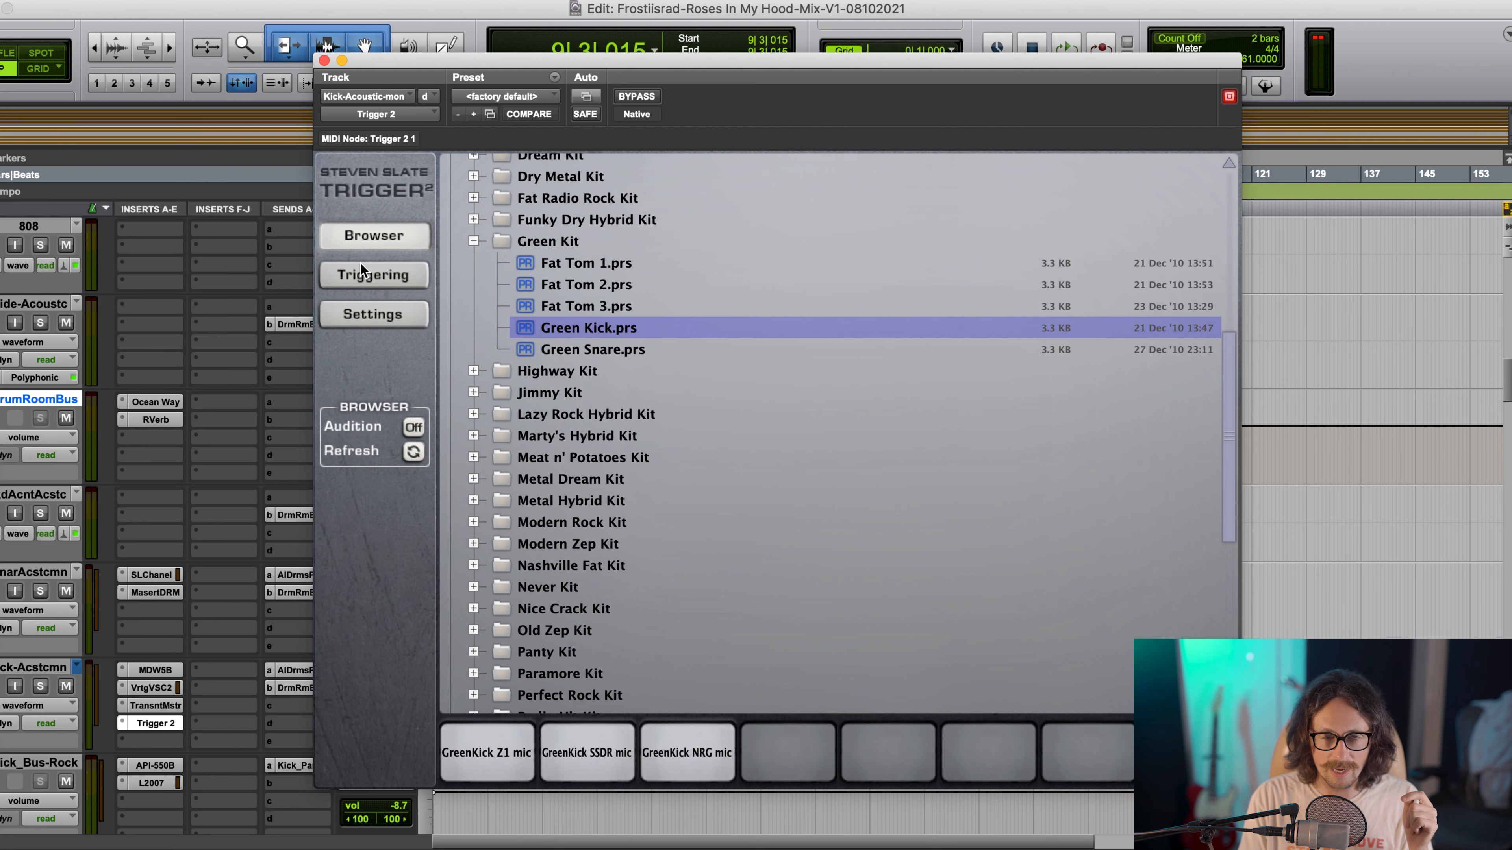
click(361, 282)
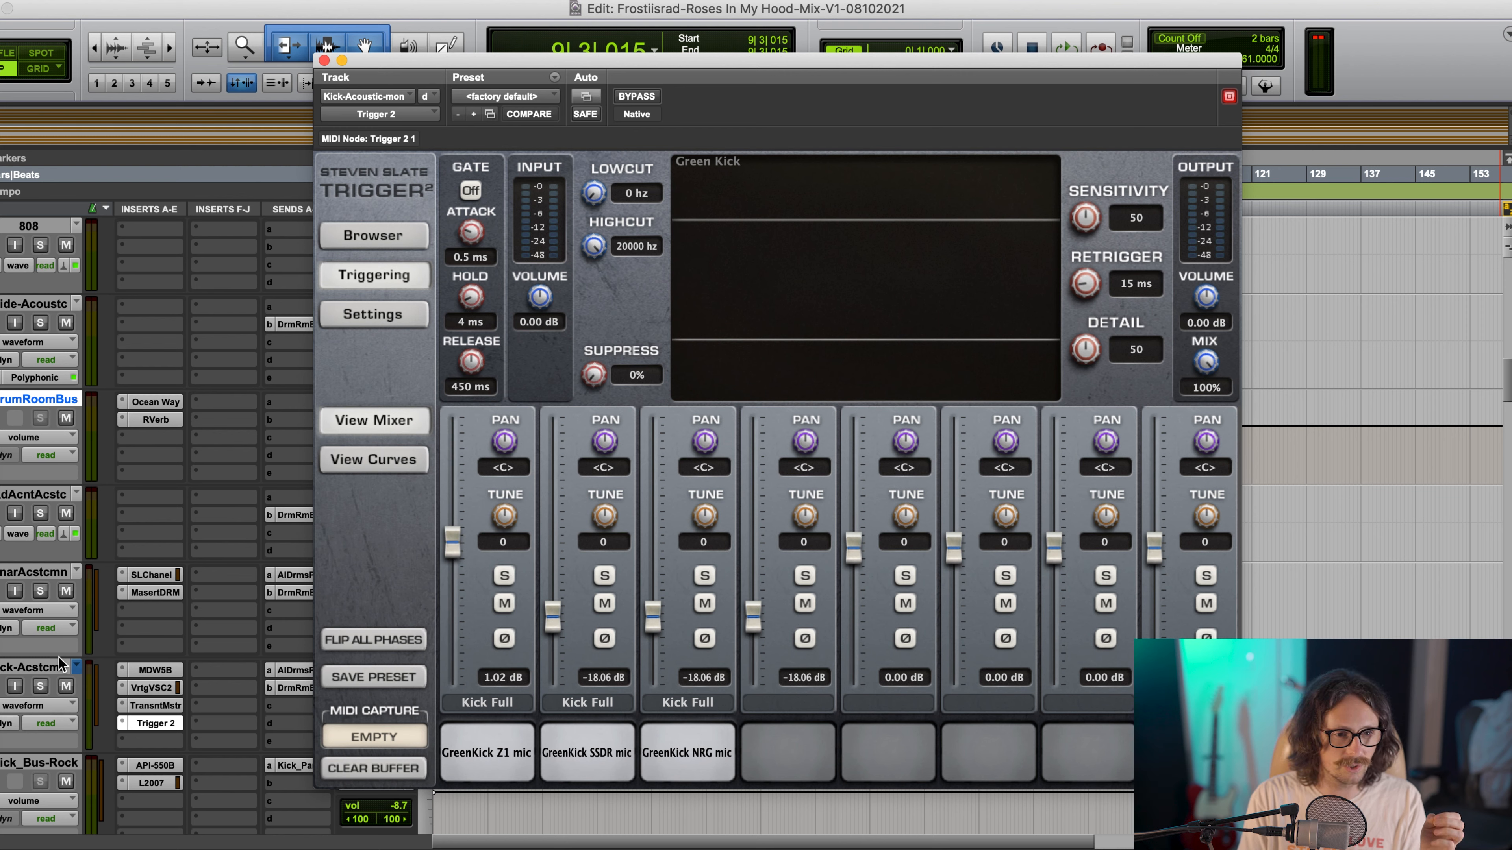
Solo the acoustic kick track and start playback, keeping the whole Trigger 2 window in view
click(41, 687)
key(space)
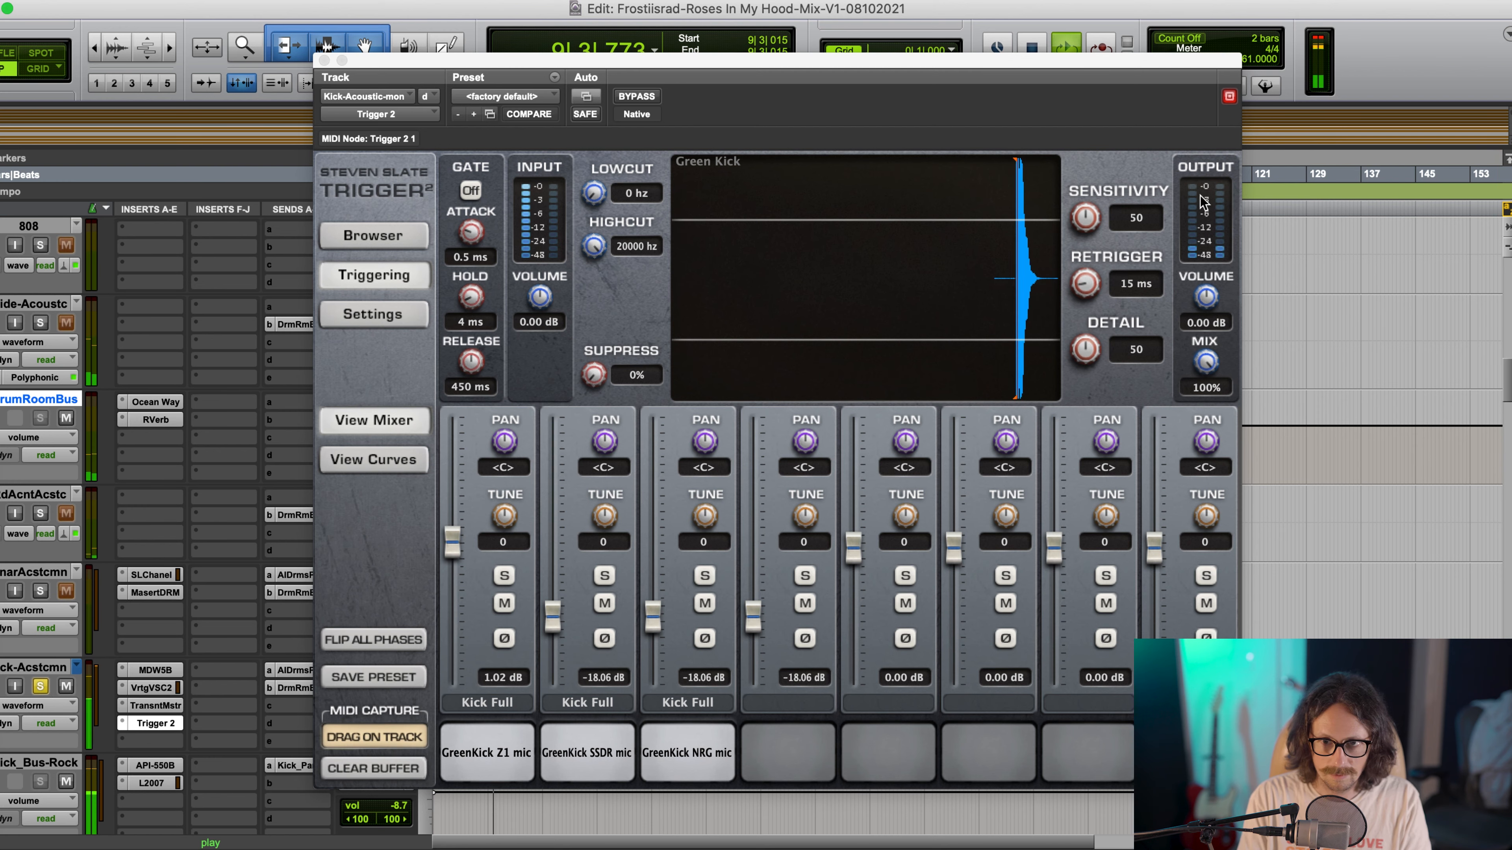
drag(957, 95, 701, 80)
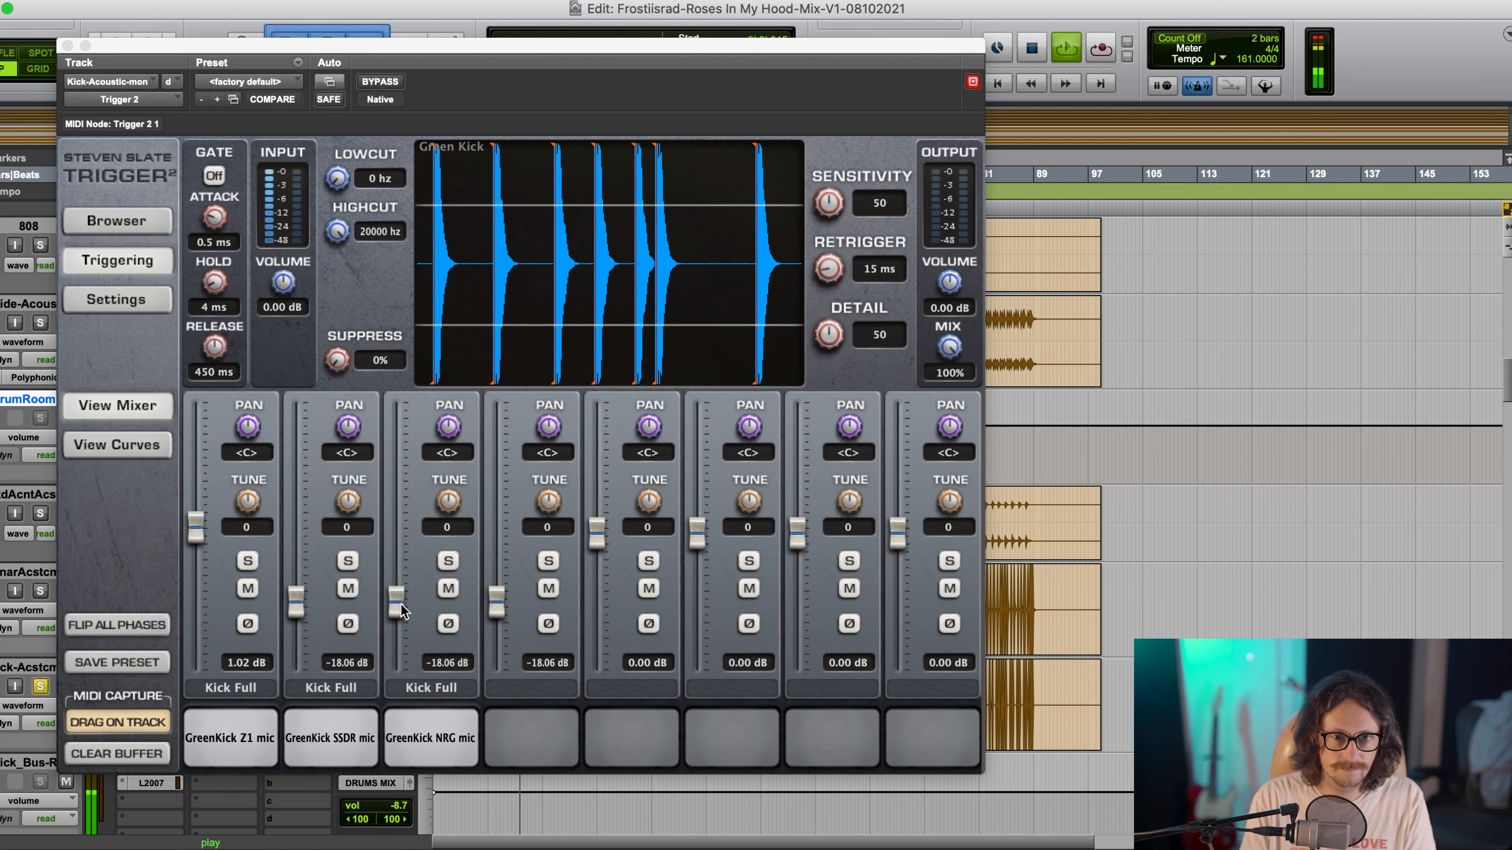
During playback, balance the Green Kick samples with Z1 at 4.79 dB, SSDR at -22.96 dB and NRG at -39.03 dB
drag(396, 598, 396, 630)
drag(296, 602, 288, 630)
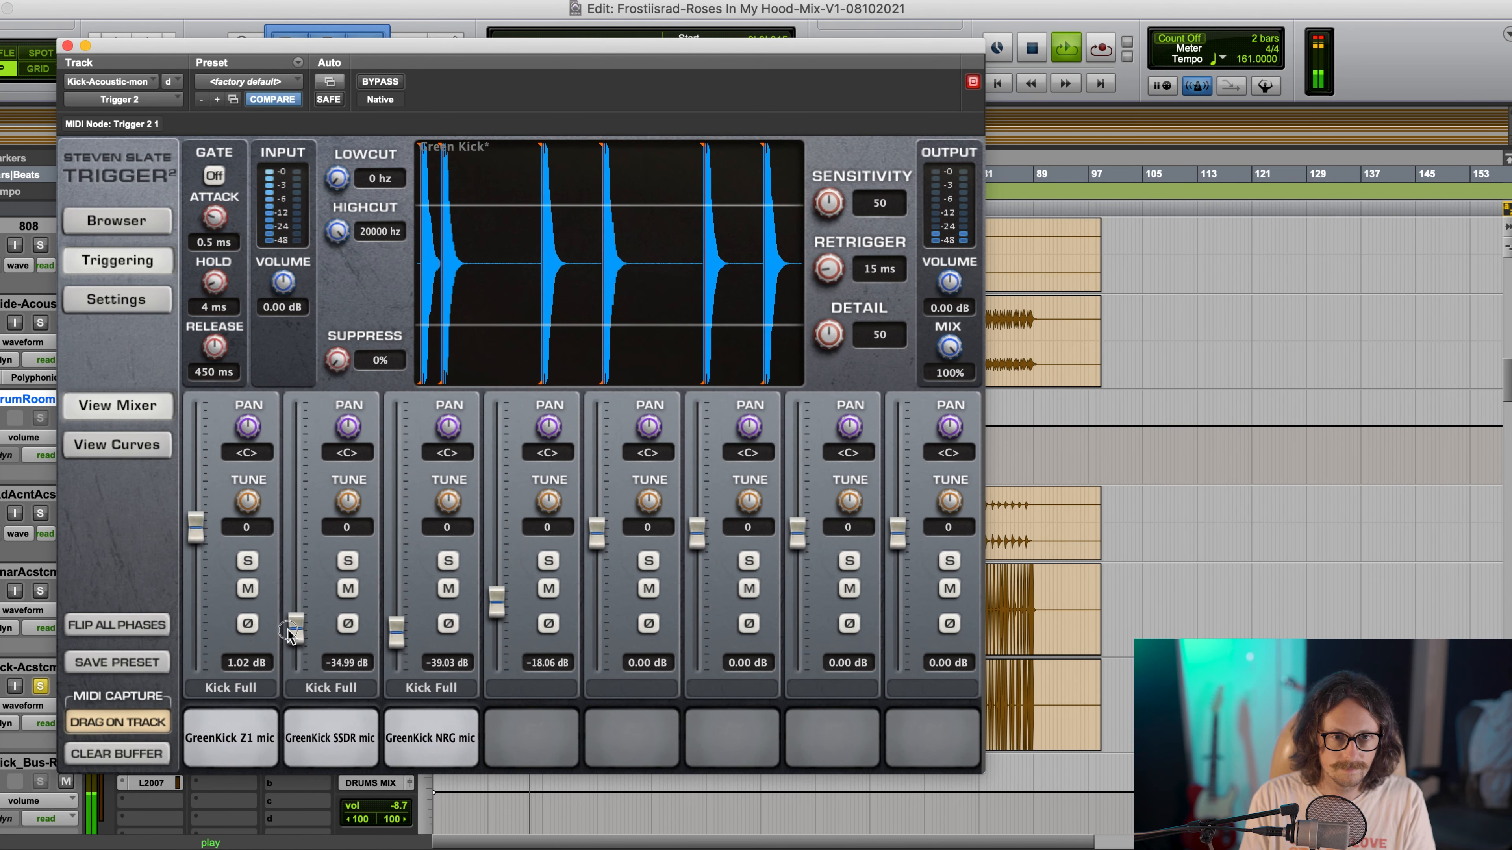
drag(195, 527, 190, 504)
drag(296, 632, 294, 617)
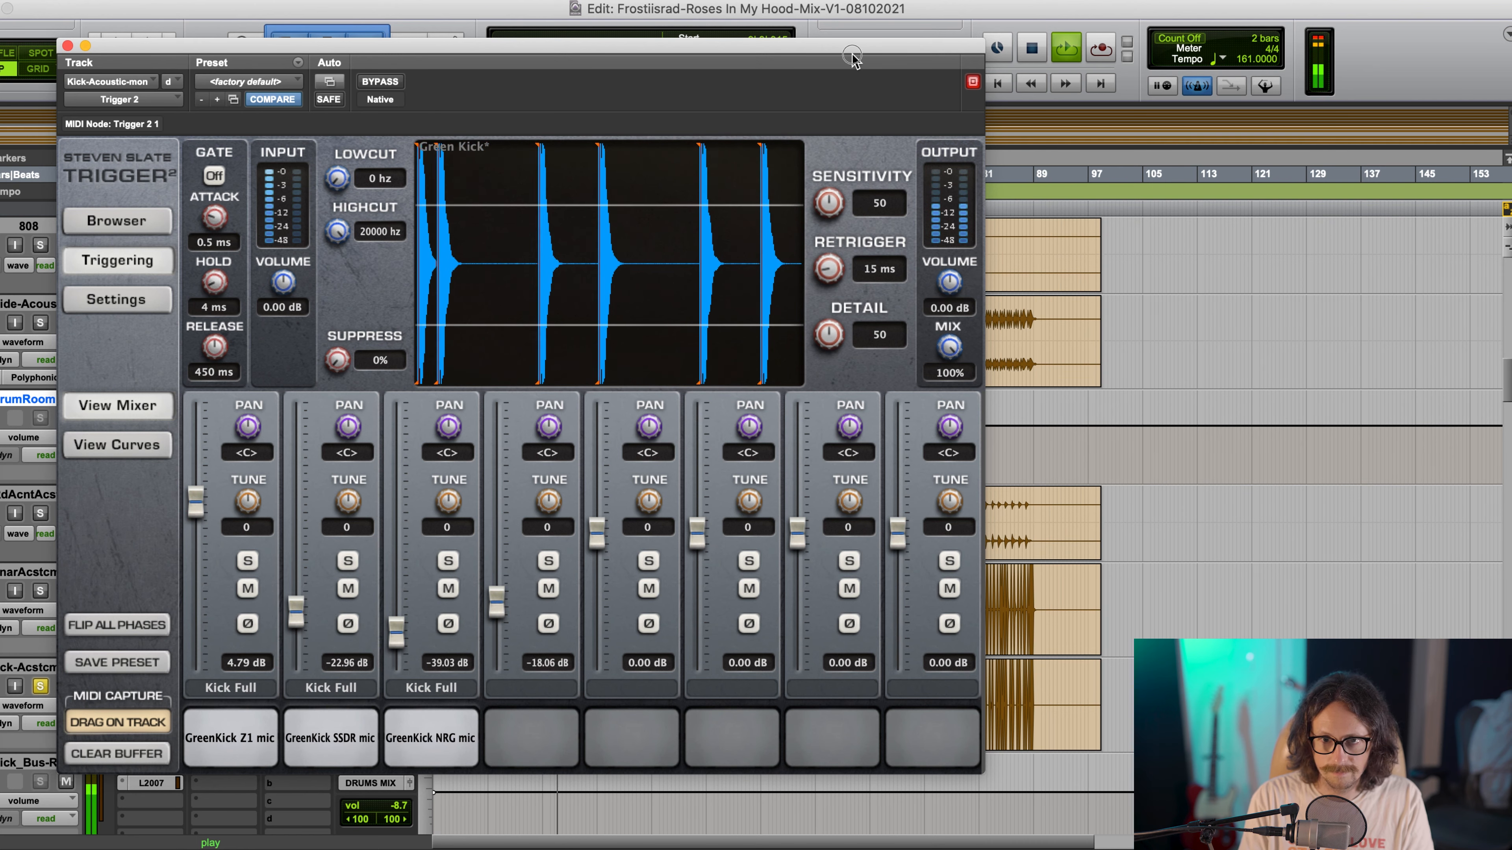
click(1130, 22)
key(space)
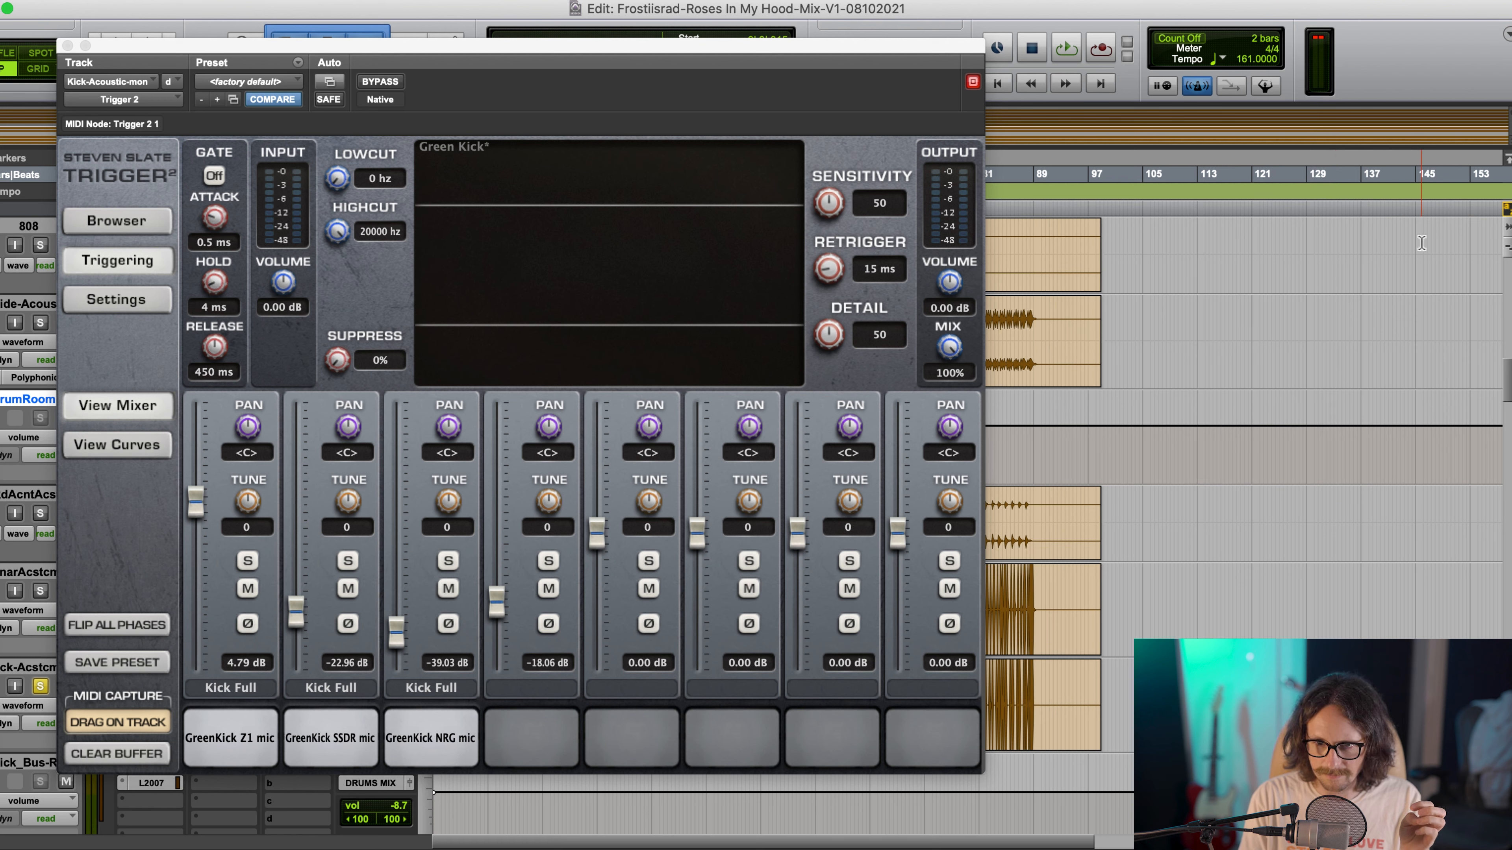
Blend the triggered sample with the original kick during playback by setting the mix to 47% and output volume to 4.21 dB
drag(949, 344, 948, 372)
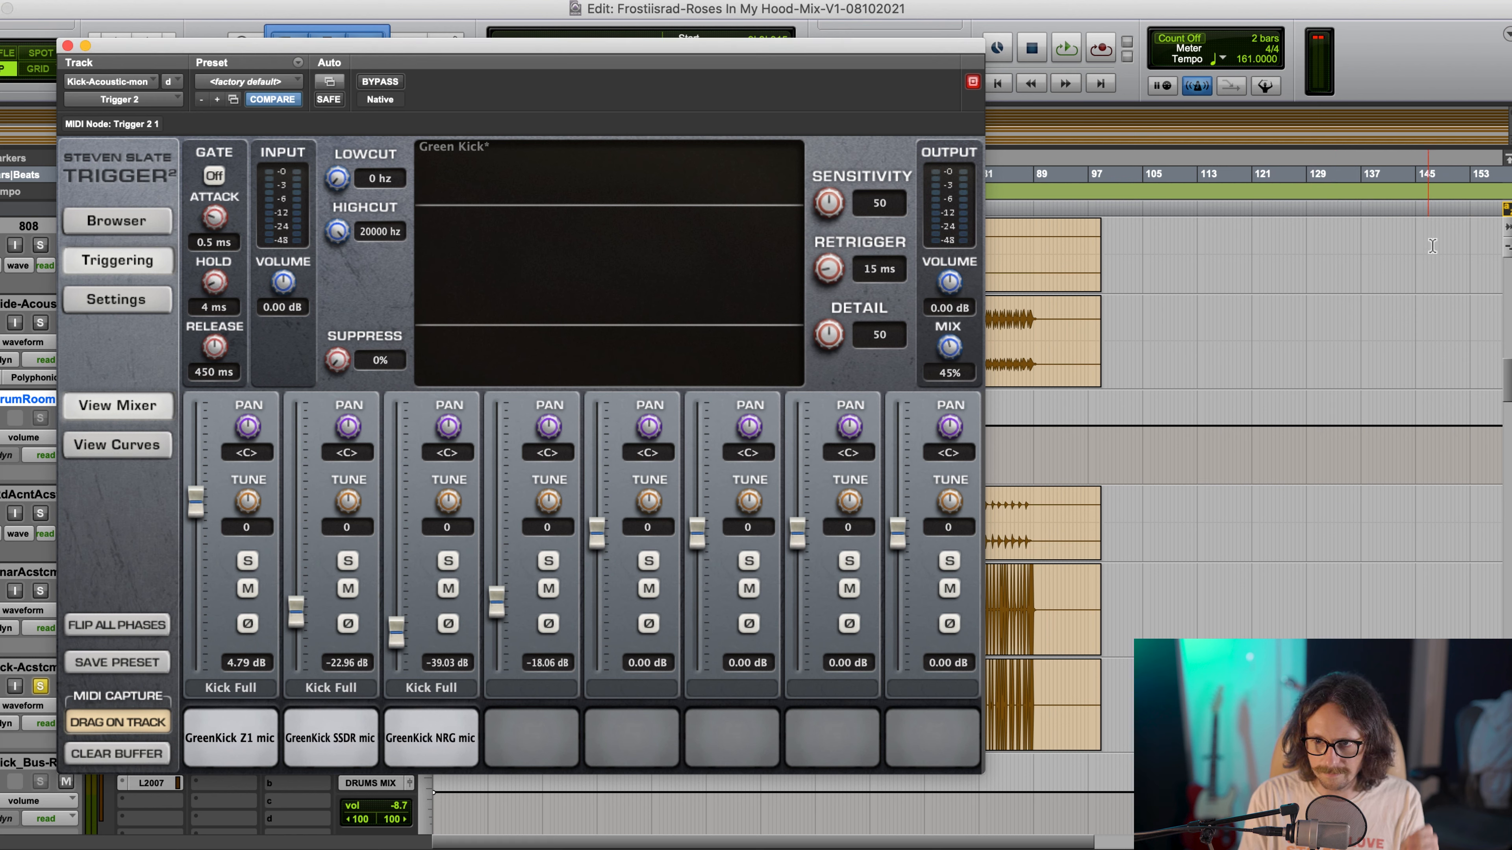
click(805, 21)
key(space)
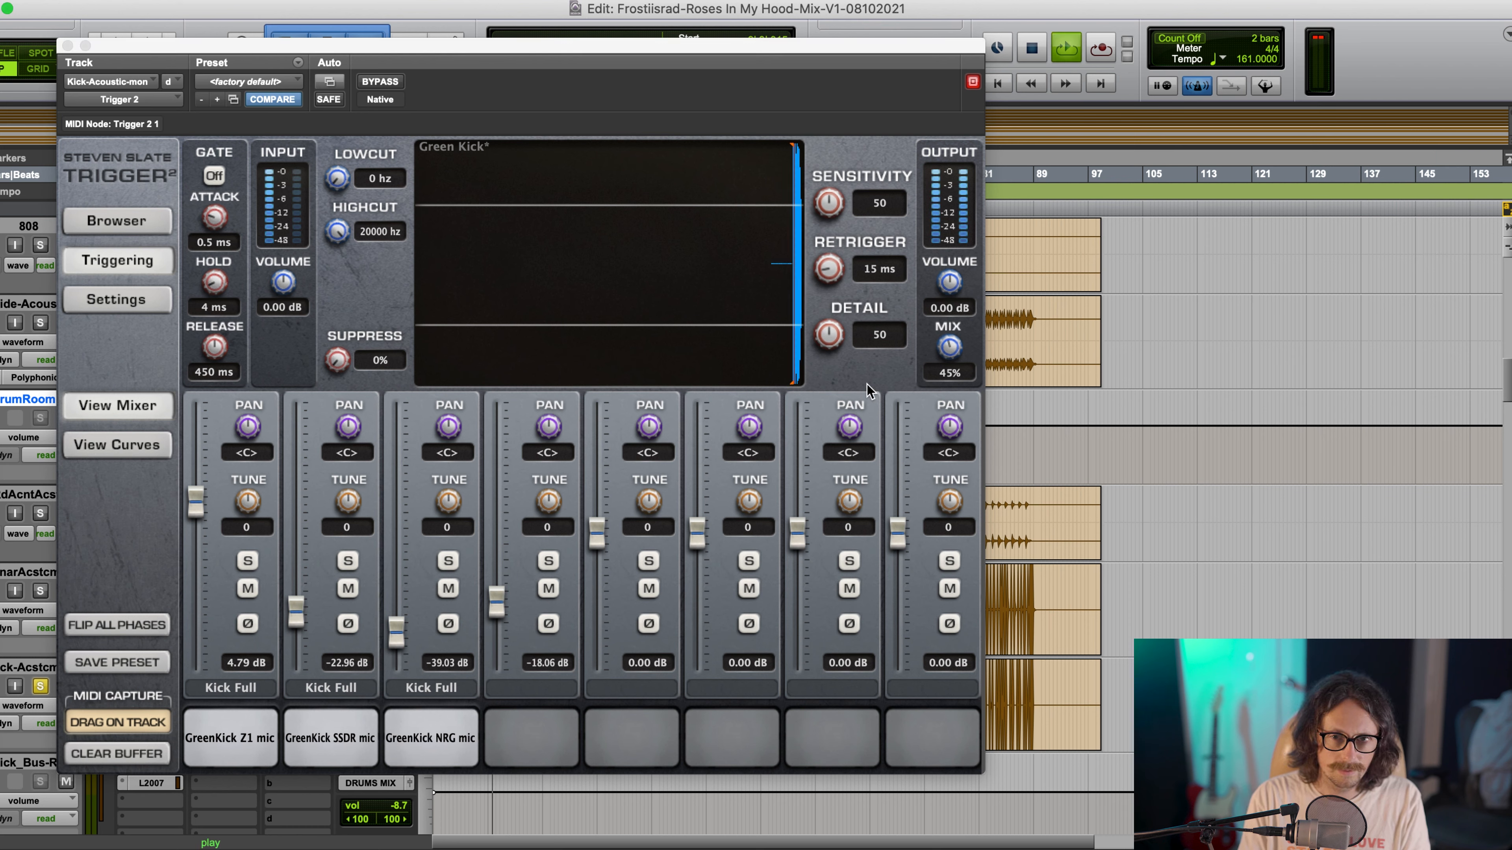
drag(952, 357, 895, 361)
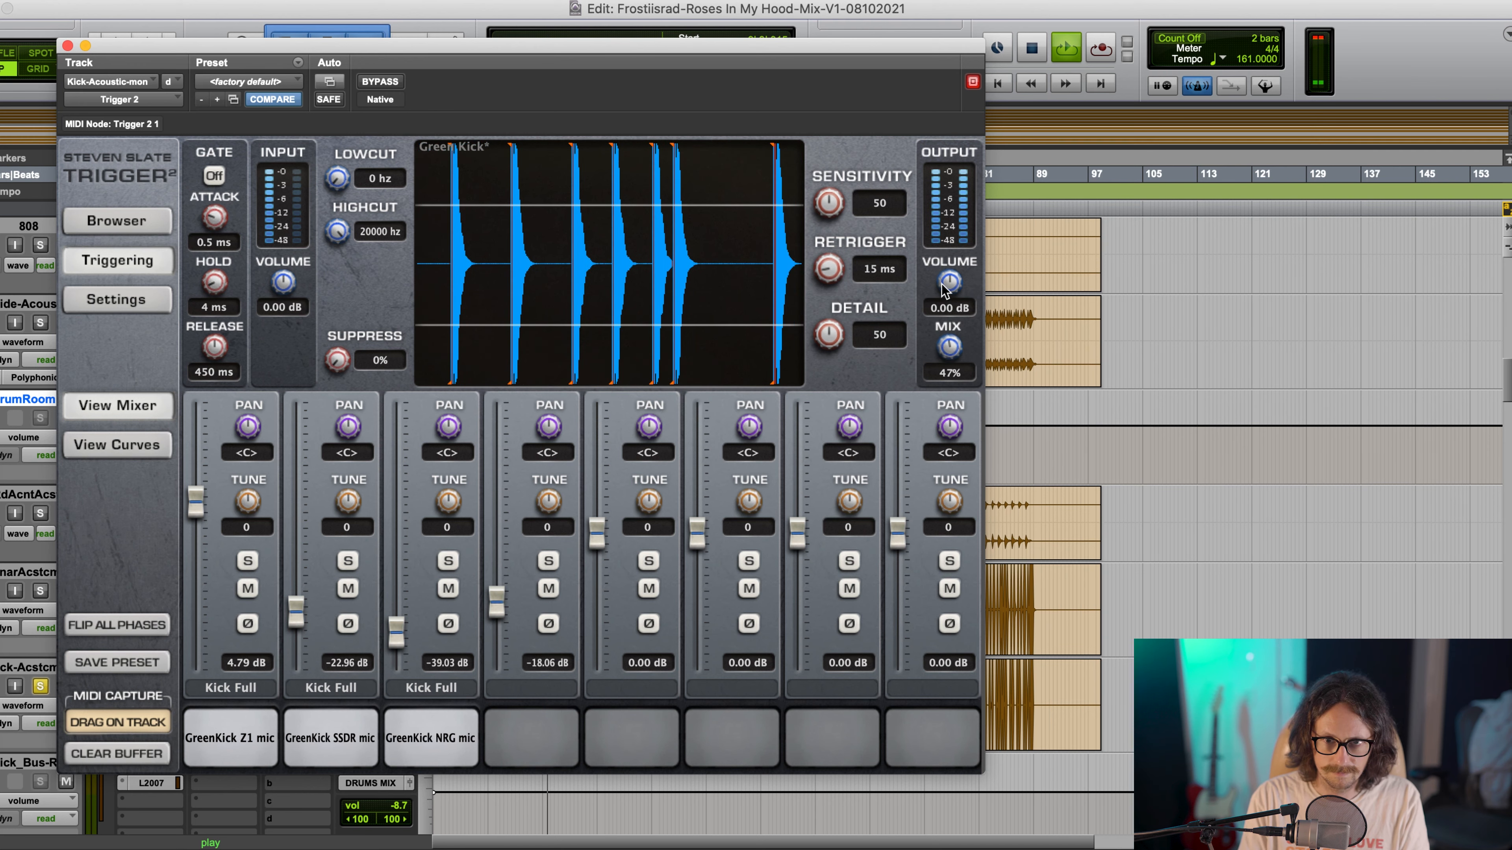
drag(935, 281, 934, 257)
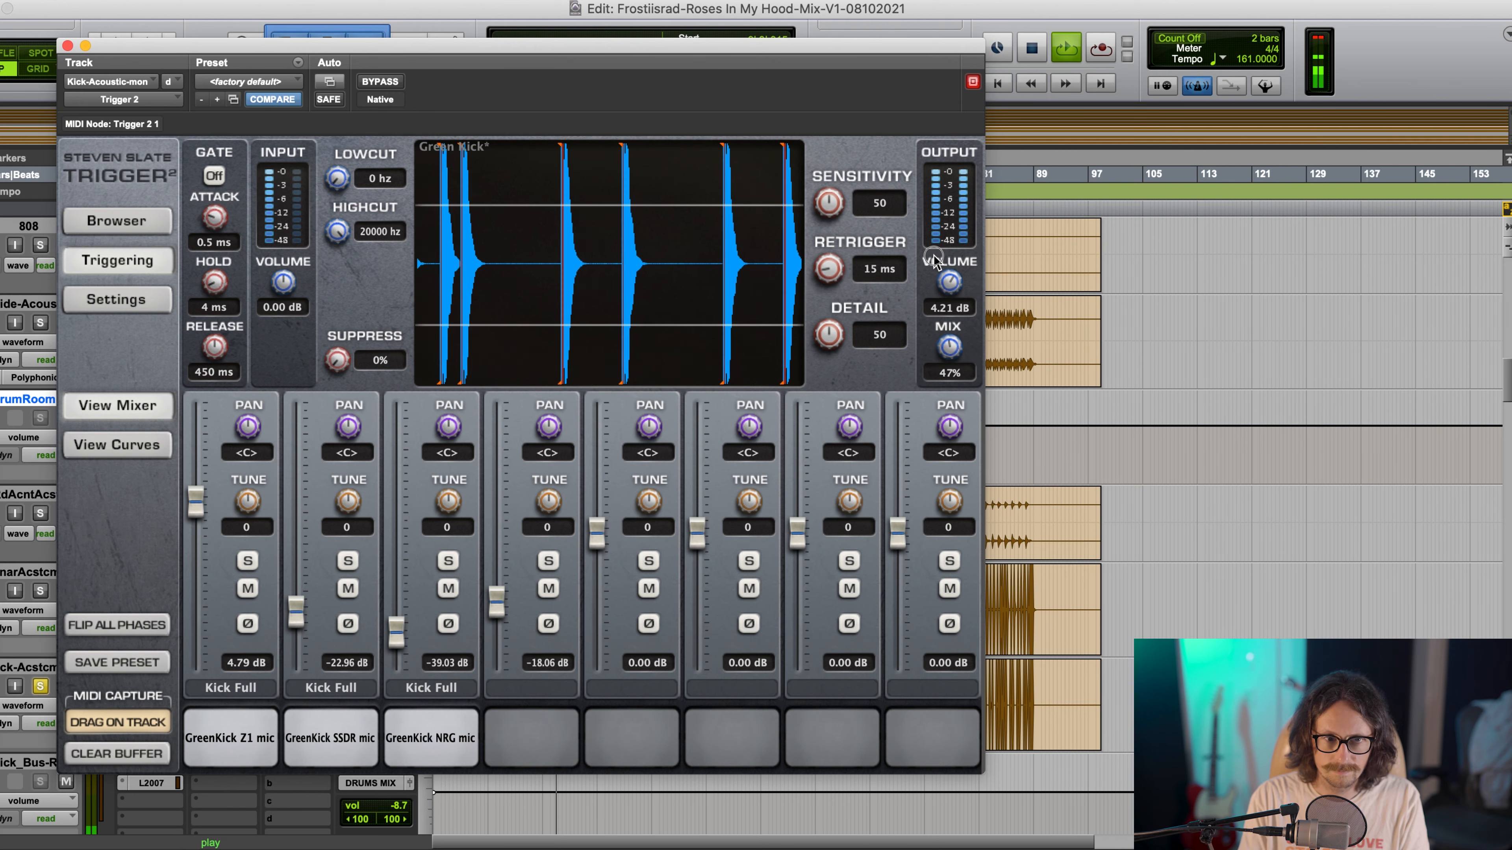
Compare the soloed kick with Trigger 2 bypassed and active, and stop playback
click(369, 83)
click(372, 84)
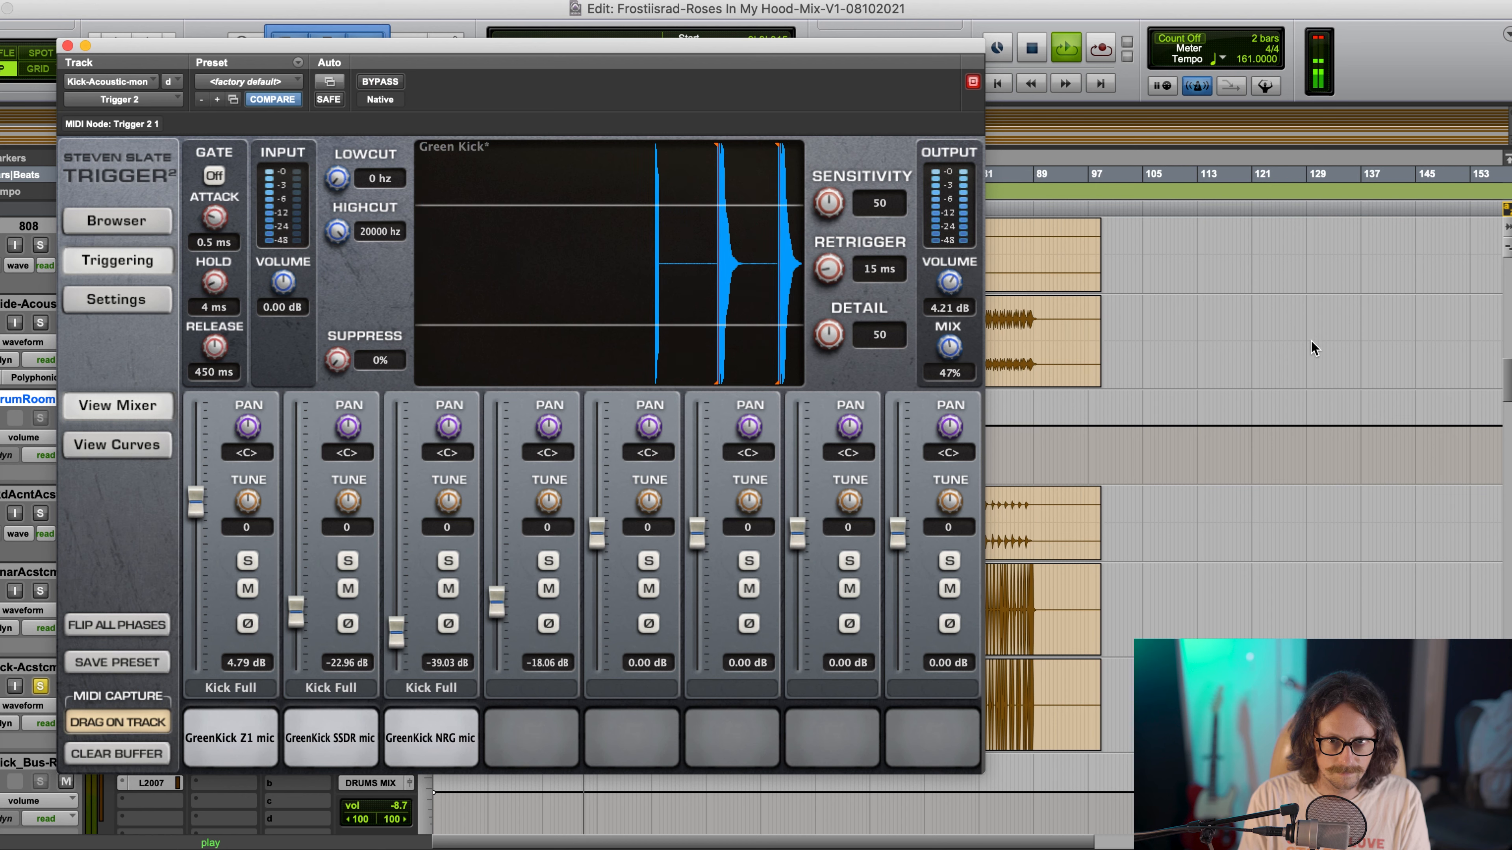
key(space)
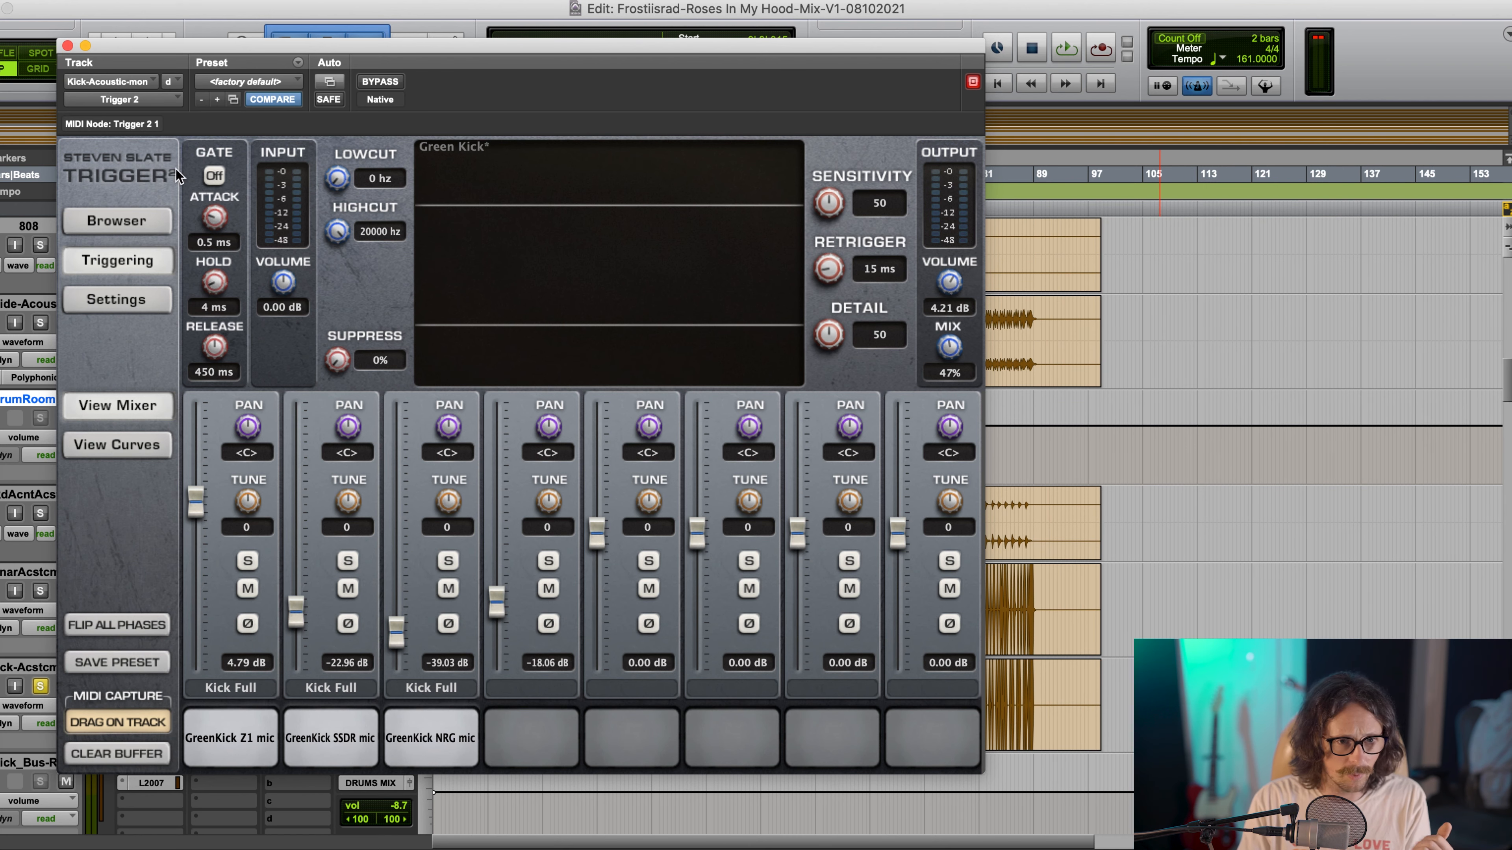
Load the Kick 1a preset from the Fat Radio Rock Kit into the kick's Trigger 2 and return to its triggering view
click(98, 221)
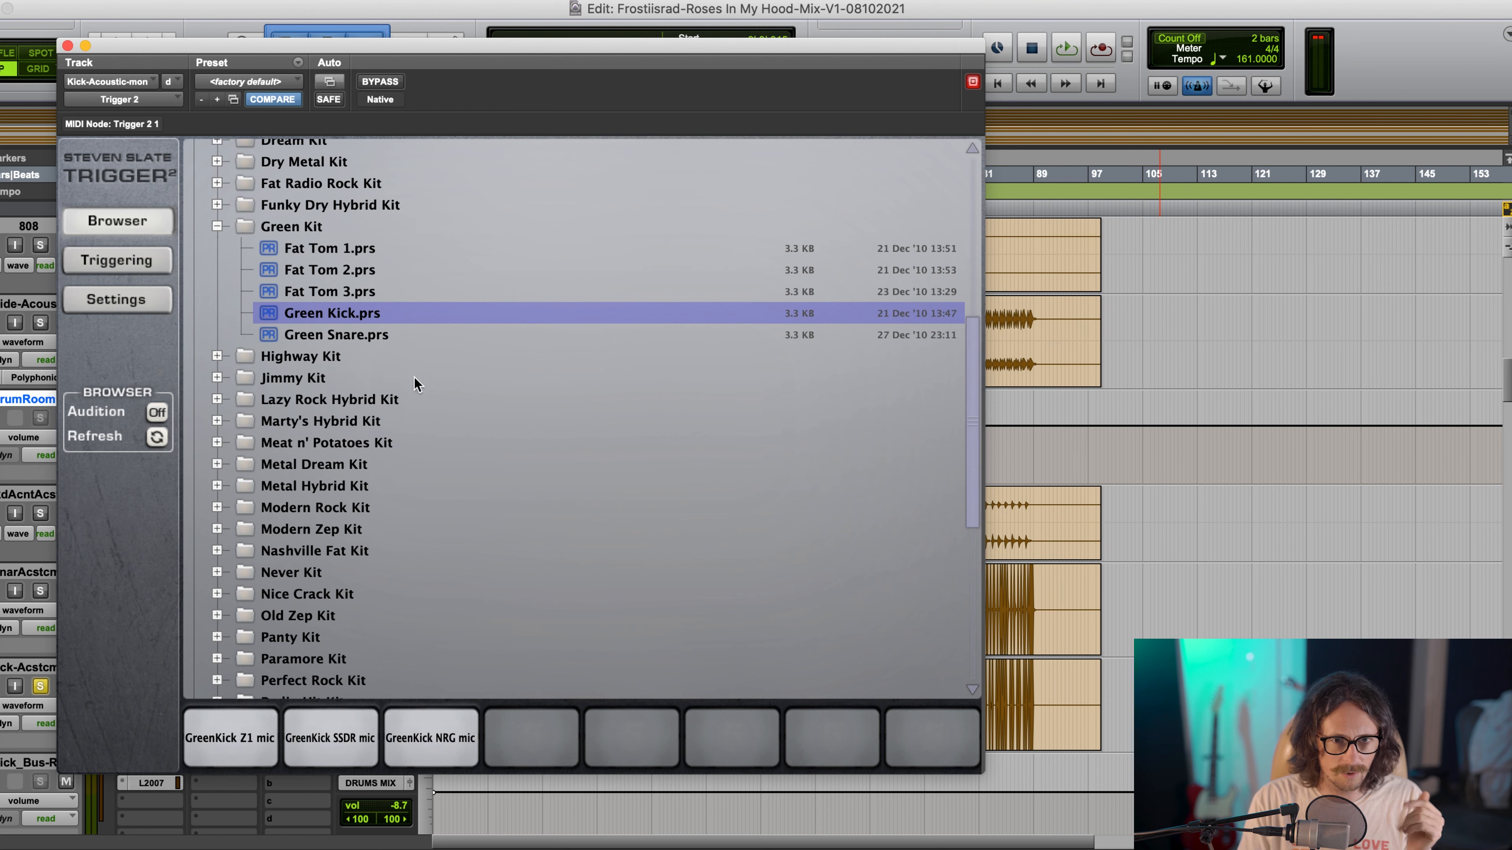
scroll(309, 365, up, 3)
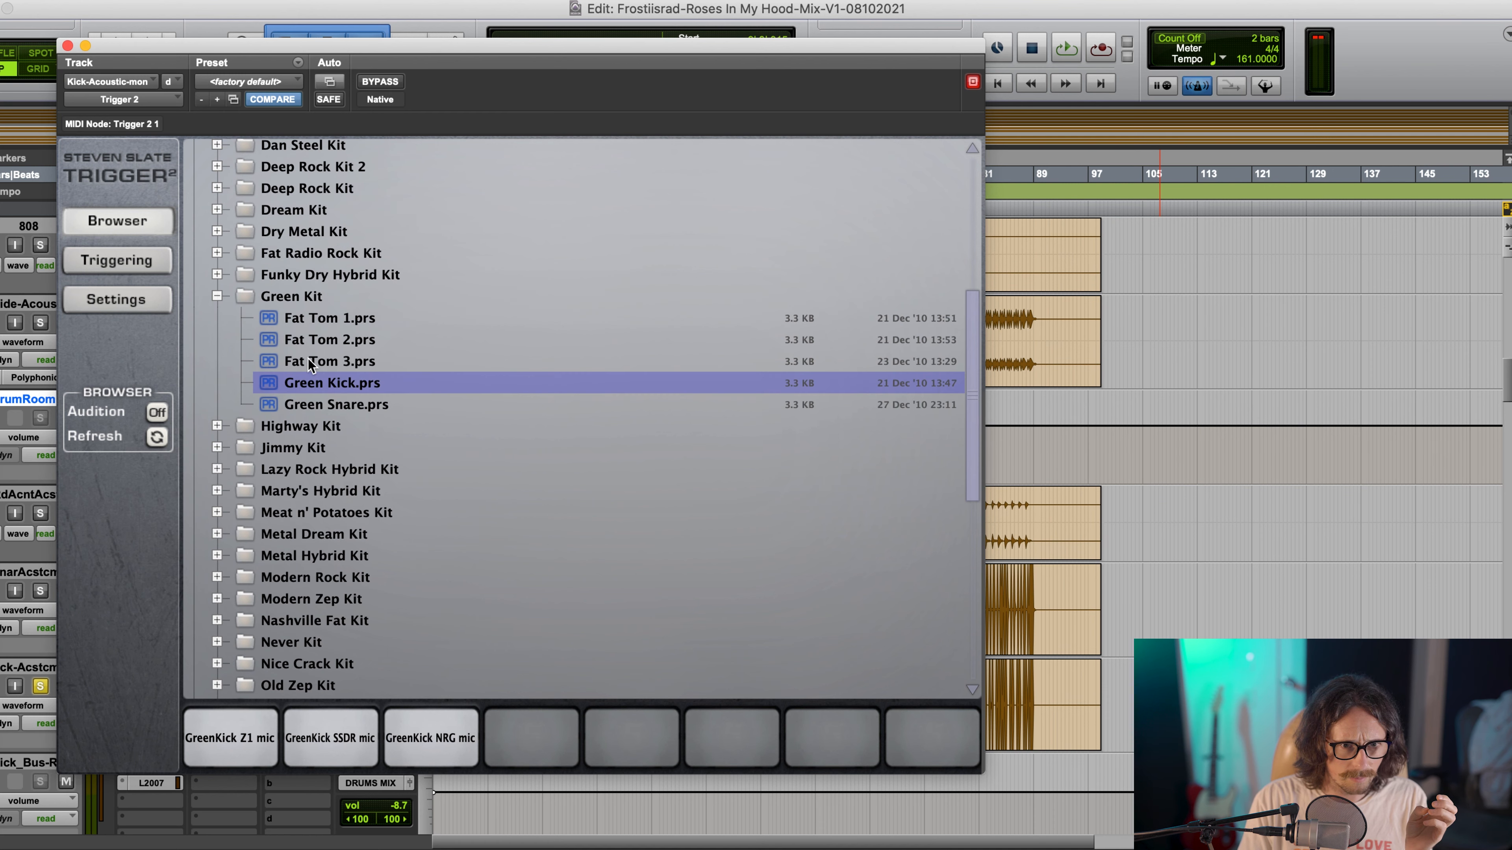
scroll(320, 299, up, 1)
click(315, 270)
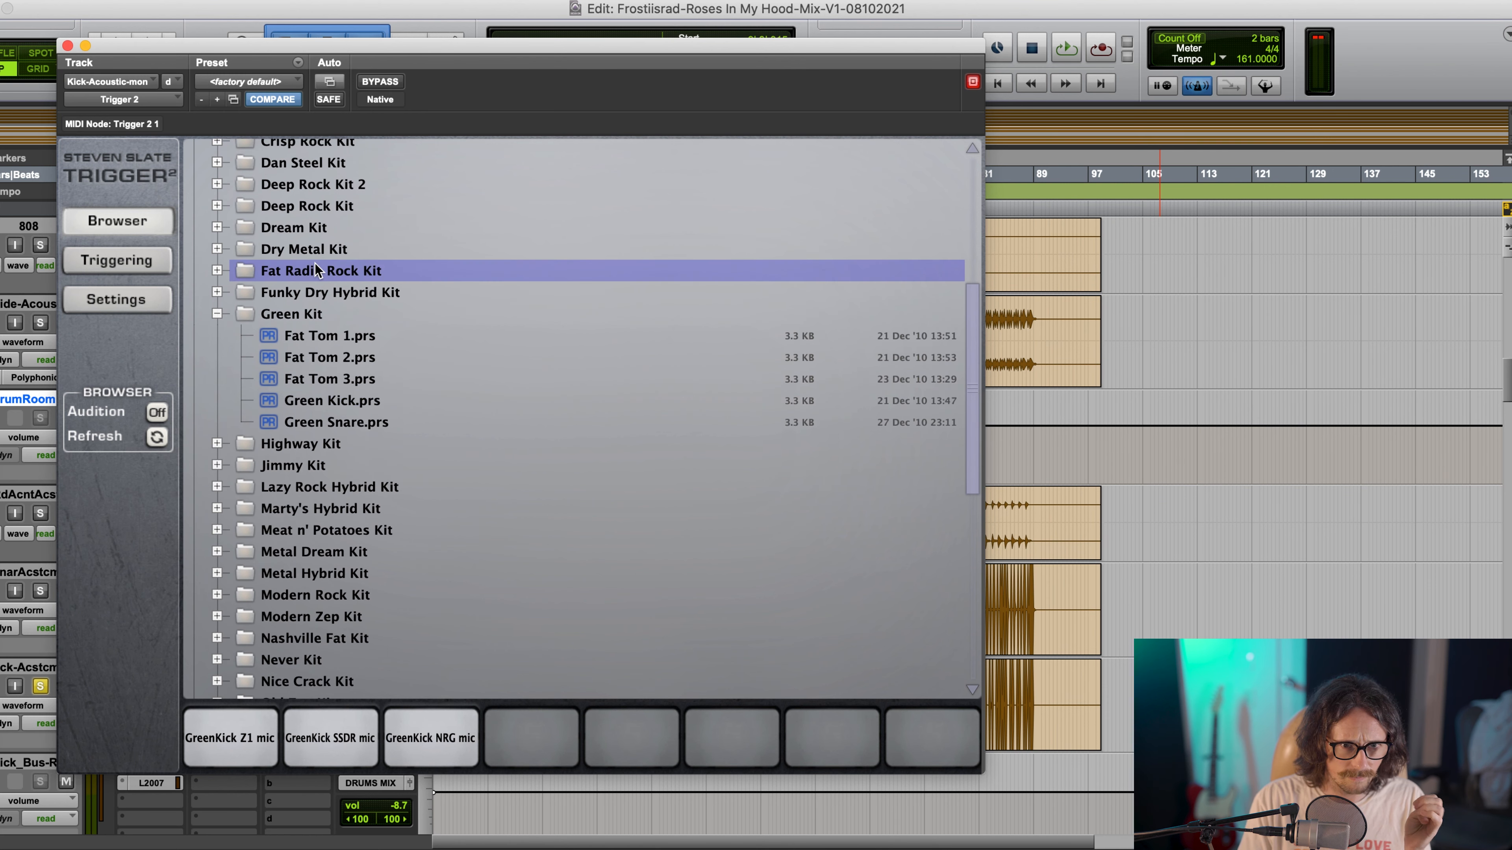
double_click(317, 269)
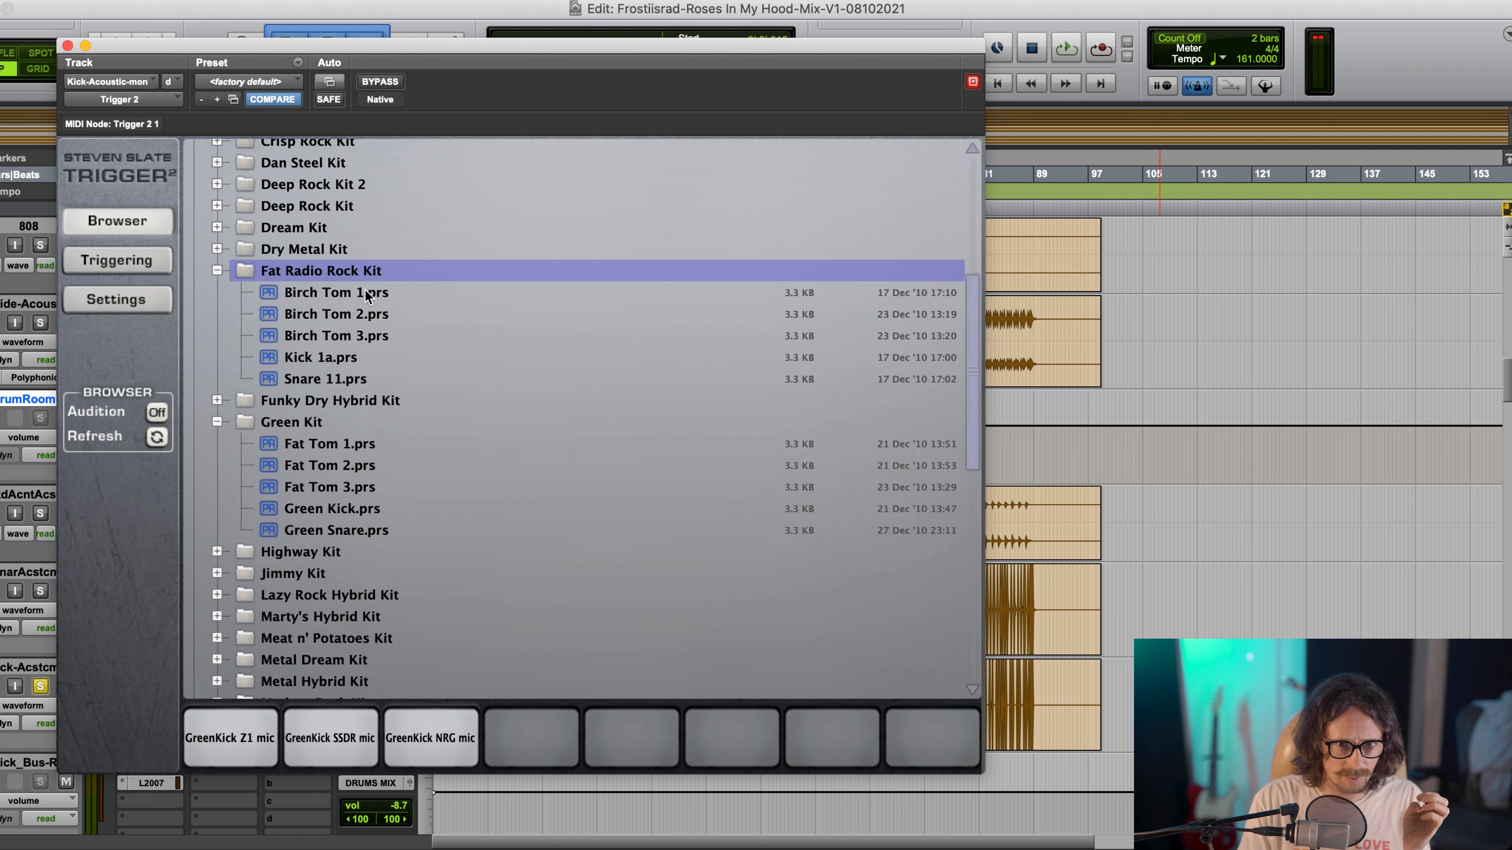
double_click(326, 357)
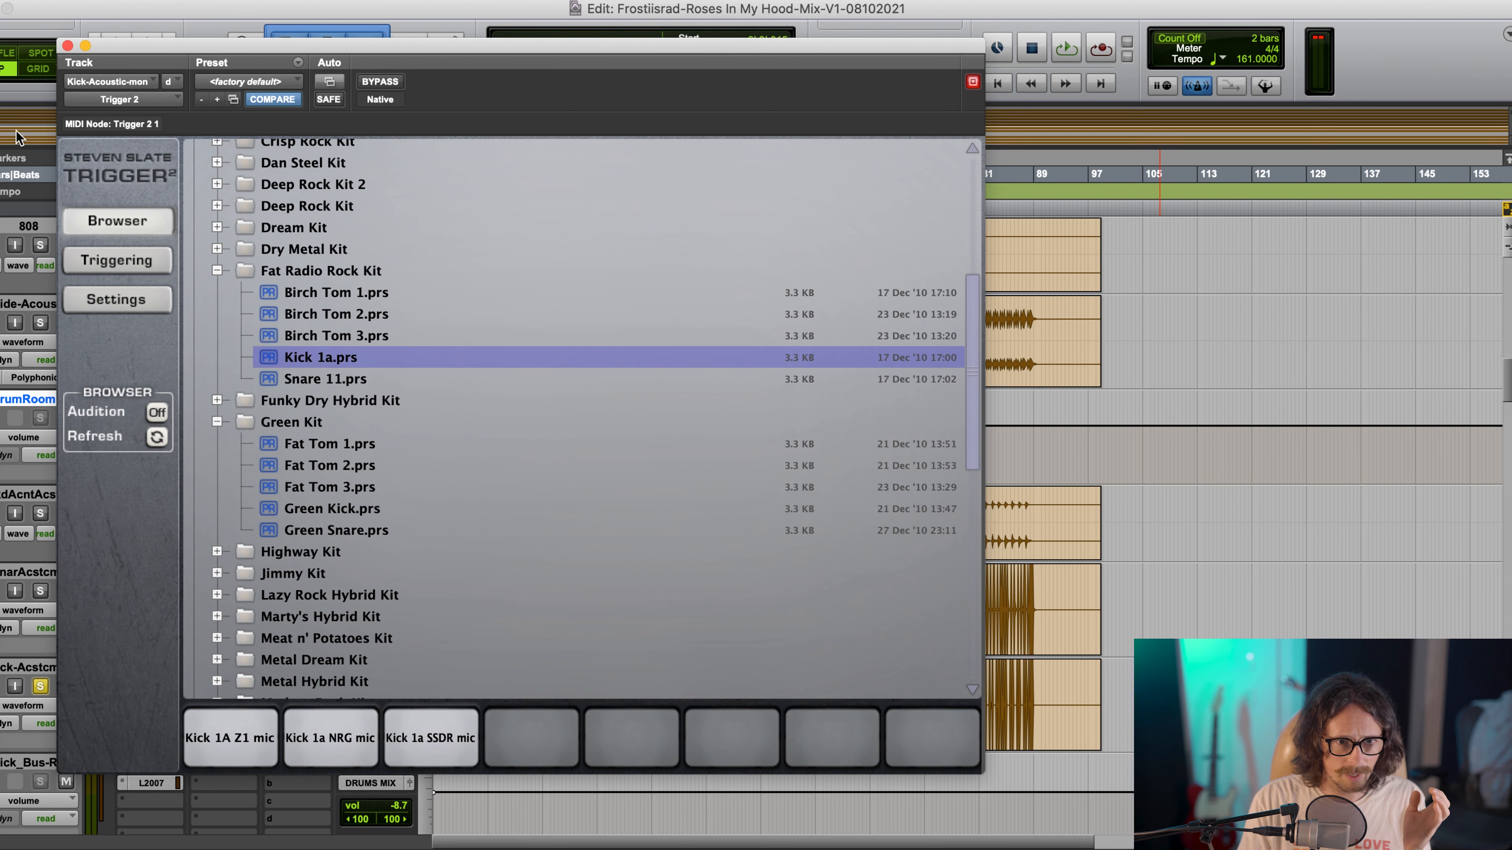
click(115, 250)
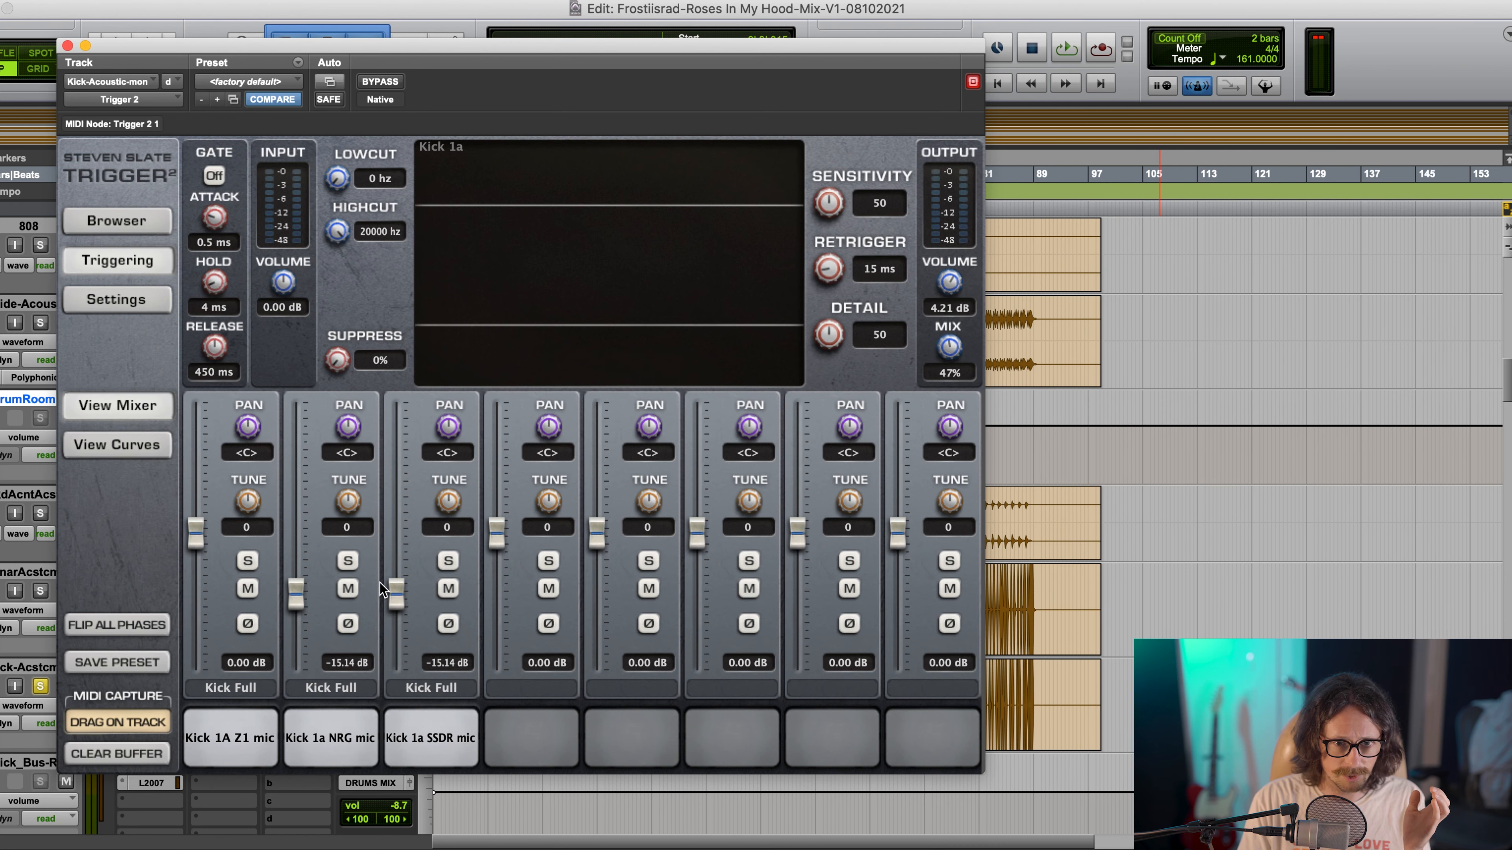
Lower the Kick 1a room samples in Trigger 2, with NRG at -19.72 dB and SSDR at -34.13 dB
click(393, 598)
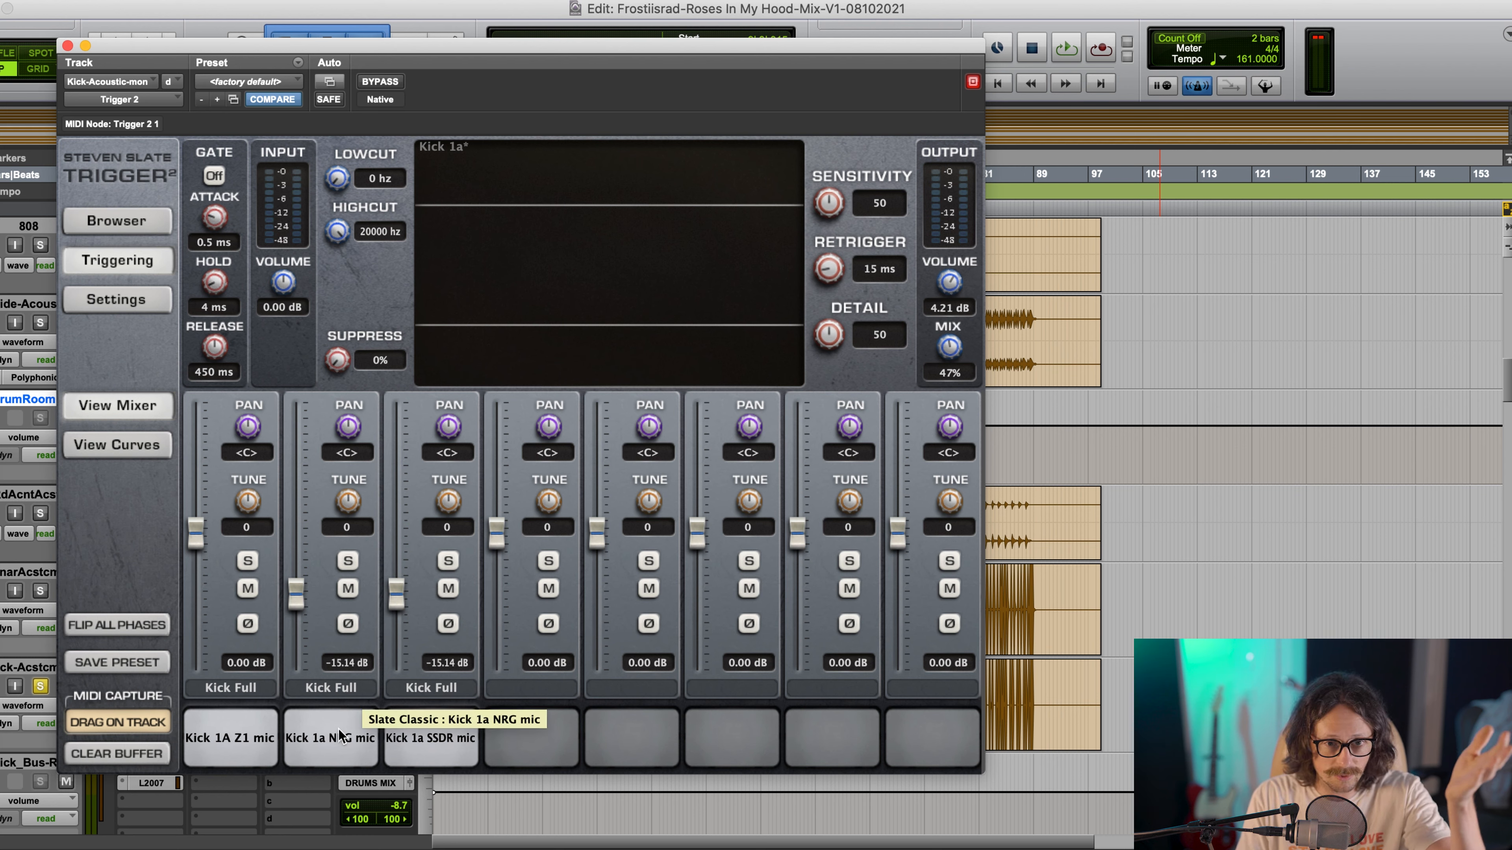
drag(292, 599, 296, 617)
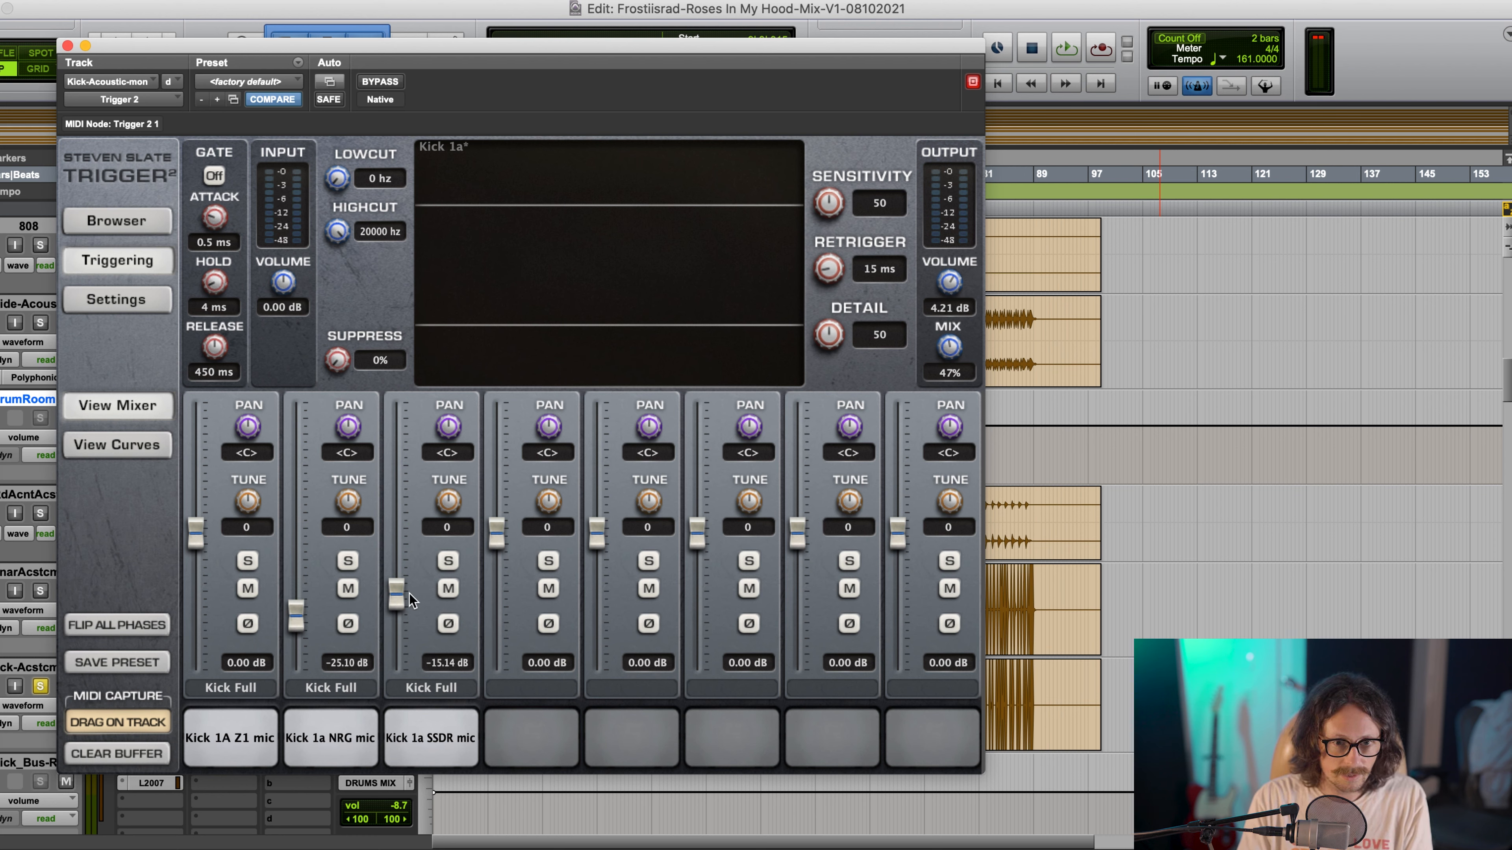
drag(399, 595, 401, 629)
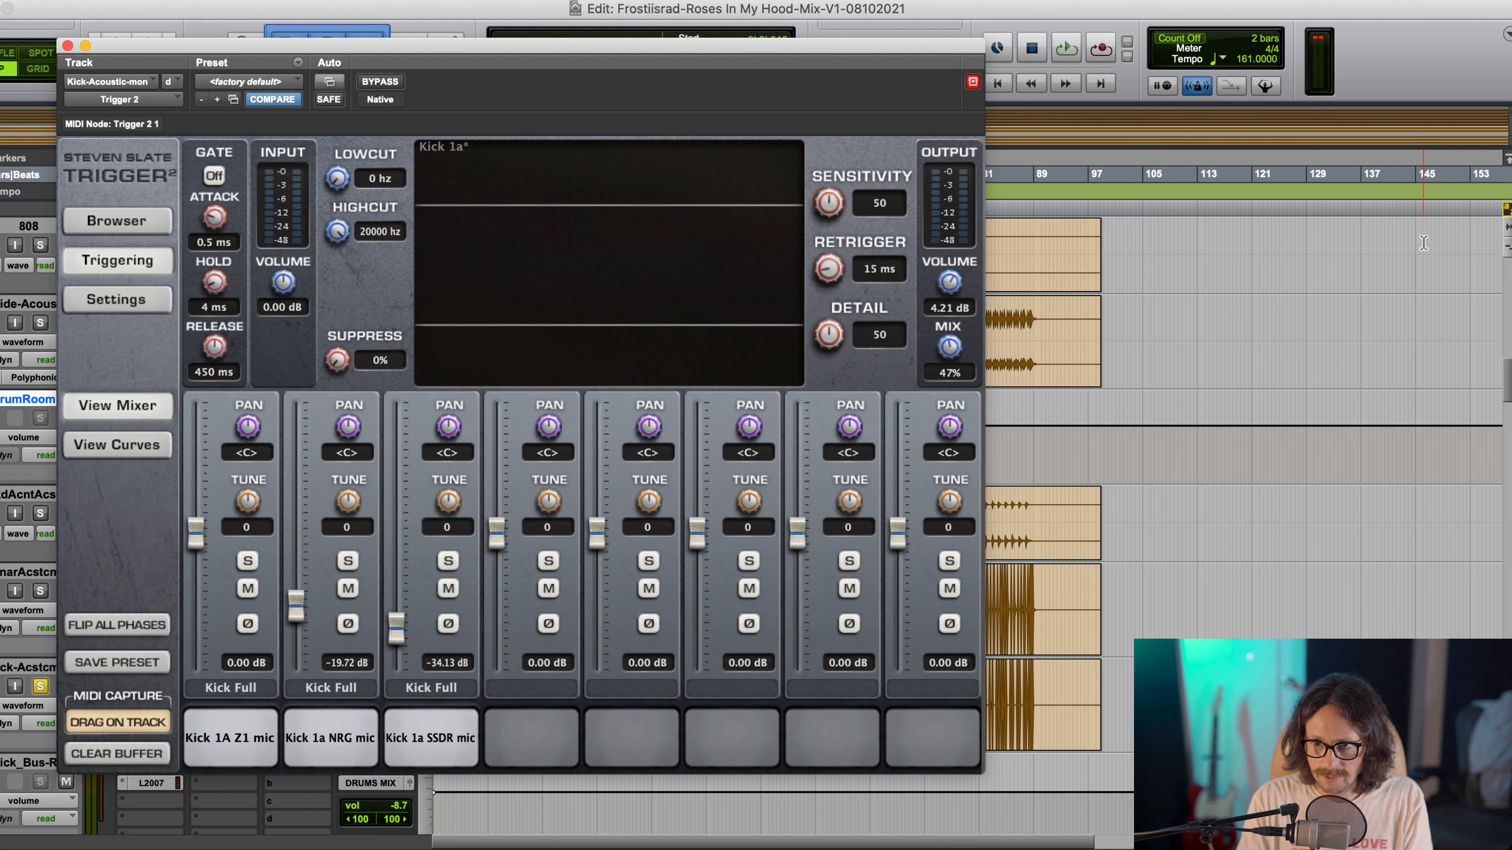
Start playback and blend the Kick 1a sample with the original kick at 2.85 dB output volume and 42% mix
click(955, 13)
key(space)
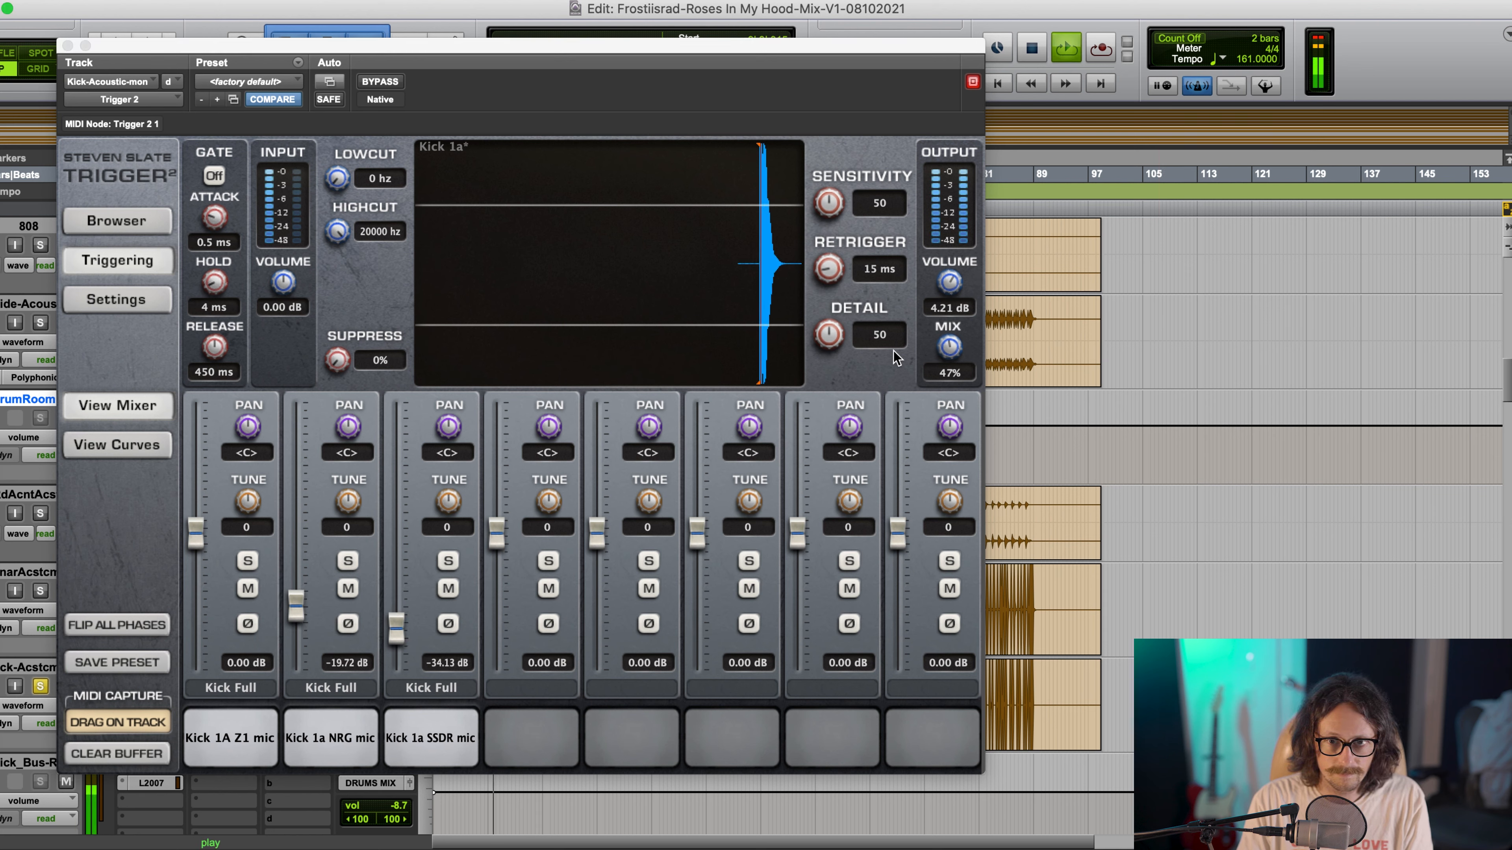
drag(954, 293, 945, 287)
drag(948, 347, 969, 79)
drag(950, 347, 922, 399)
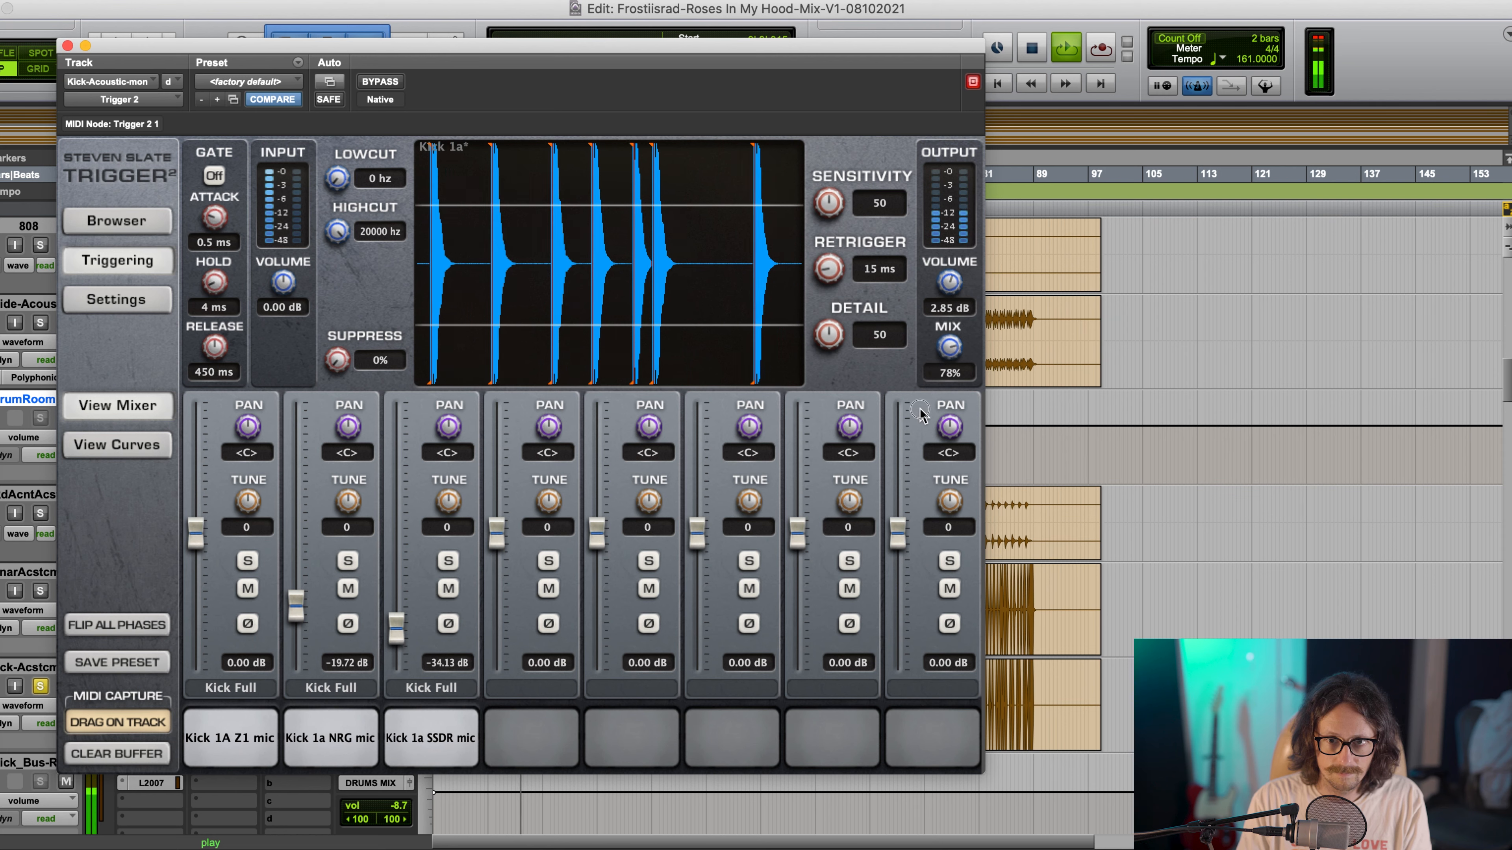
drag(893, 465, 884, 488)
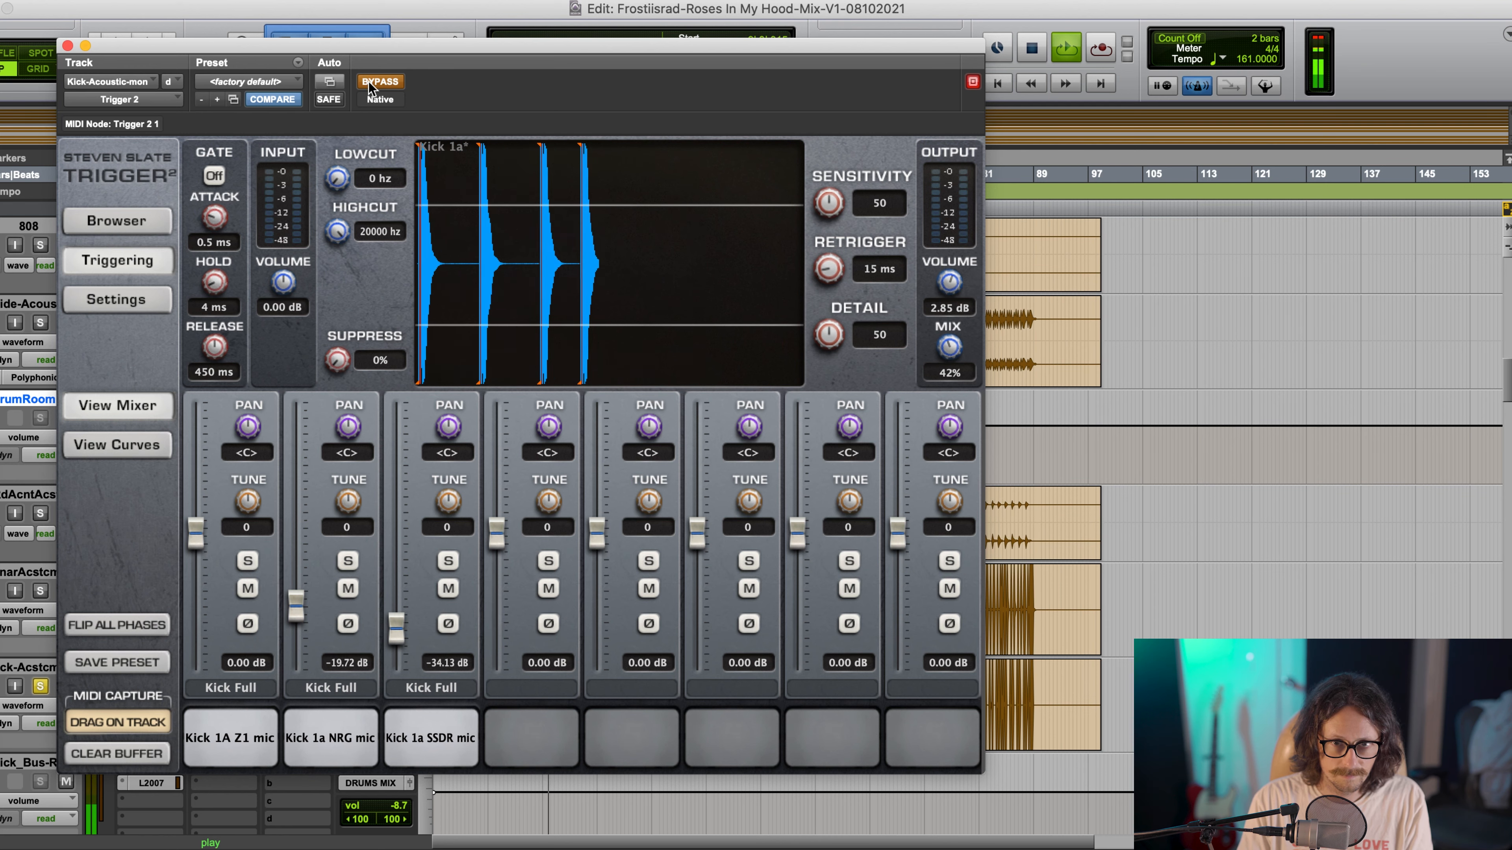
Rebalance Kick 1a with Z1 at 1.55 dB, NRG at -10.57 dB and SSDR at -14.80 dB, and set detail to 68
drag(191, 527, 193, 517)
mouse_move(296, 606)
mouse_down()
mouse_move(297, 524)
mouse_move(284, 582)
mouse_up()
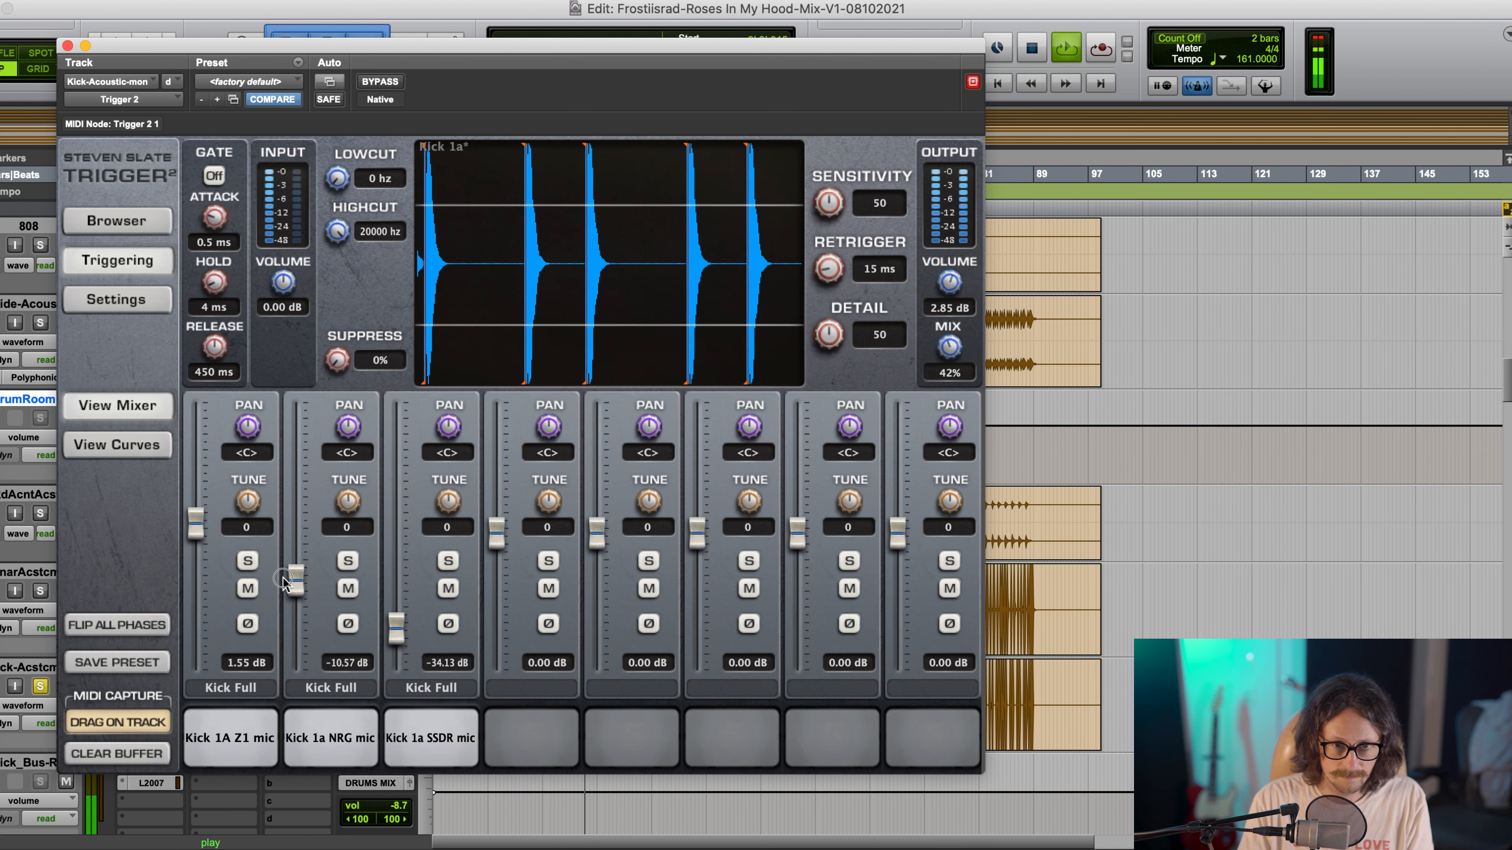
drag(394, 630, 393, 539)
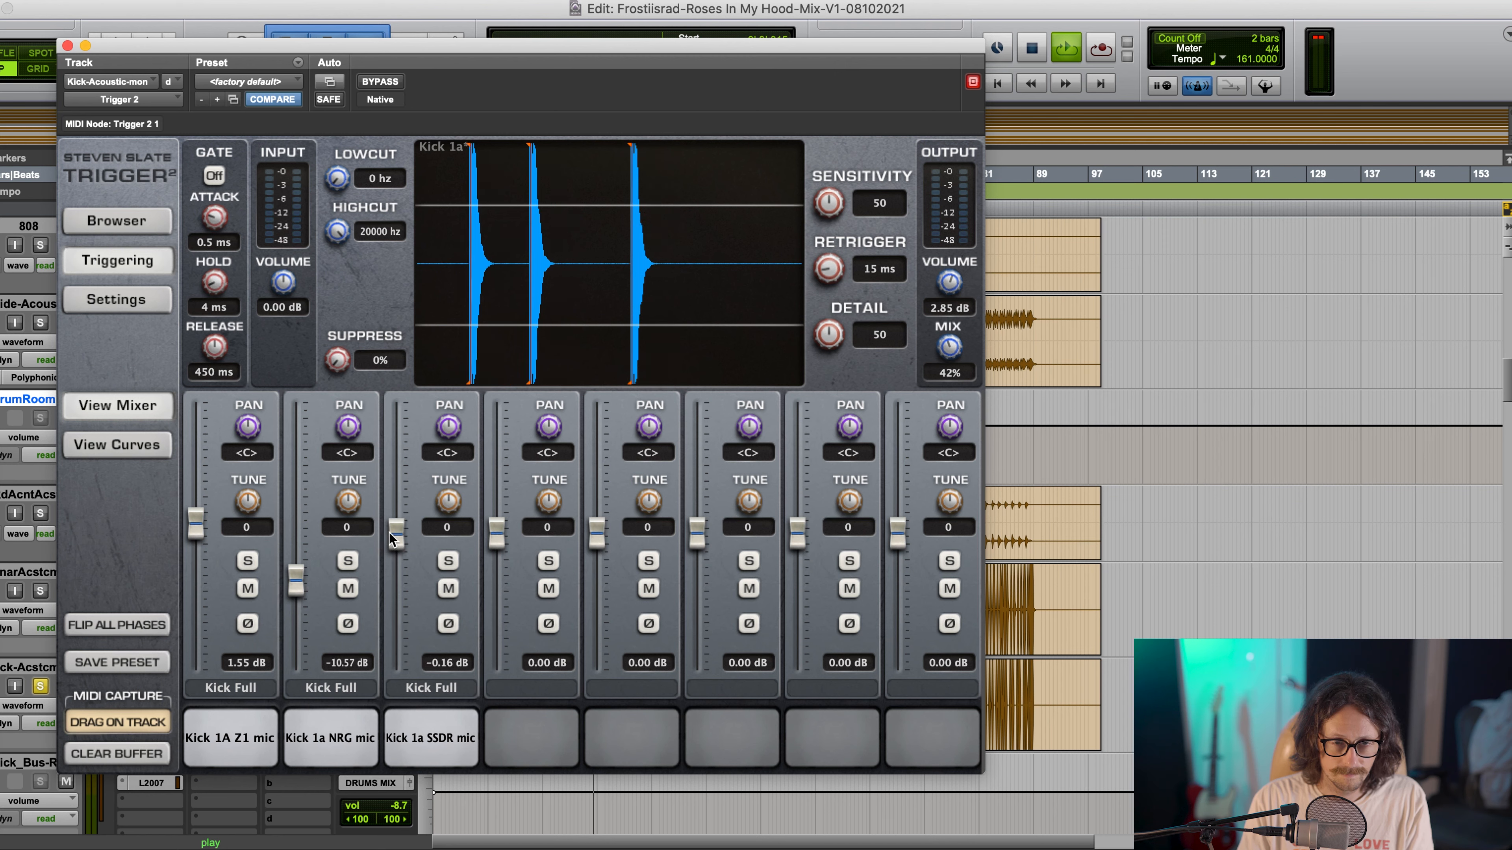
drag(395, 539, 382, 593)
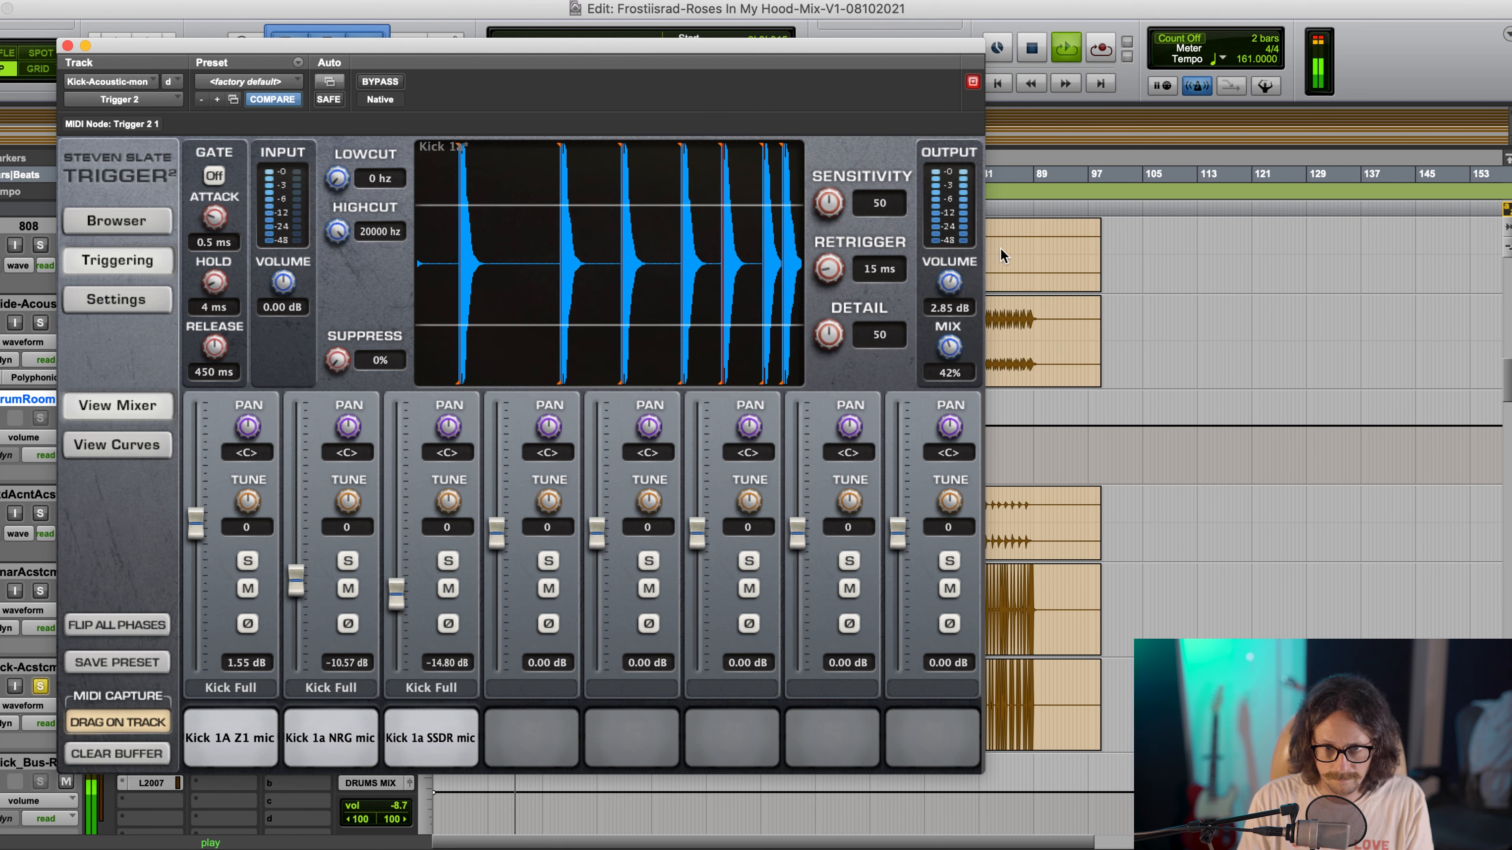
drag(828, 334, 853, 276)
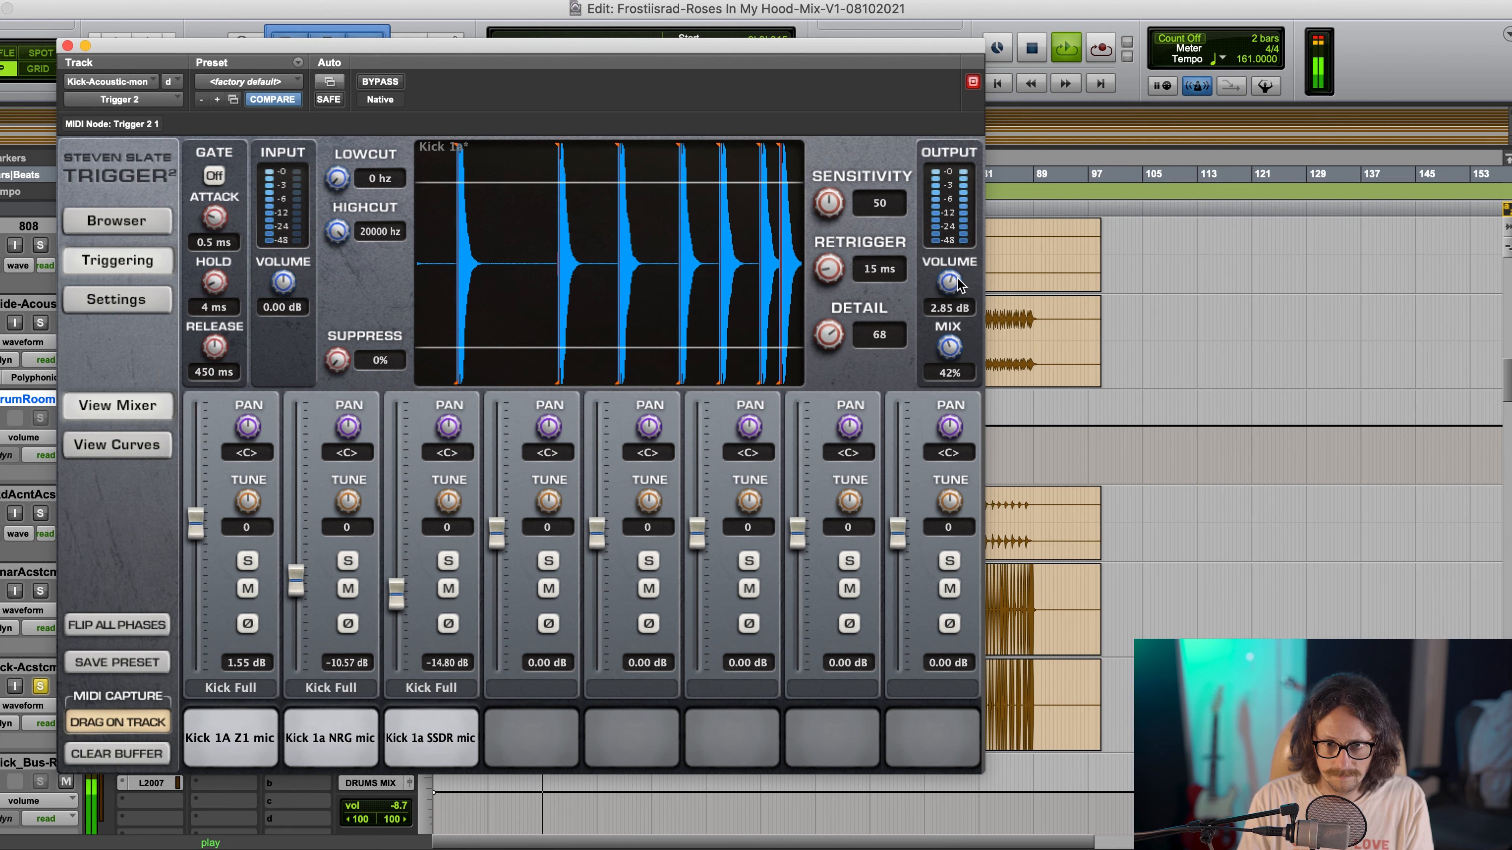
Compare the kick with Trigger 2 bypassed and active, and reduce SSDR to -17.69 dB and NRG to -12.58 dB
click(371, 83)
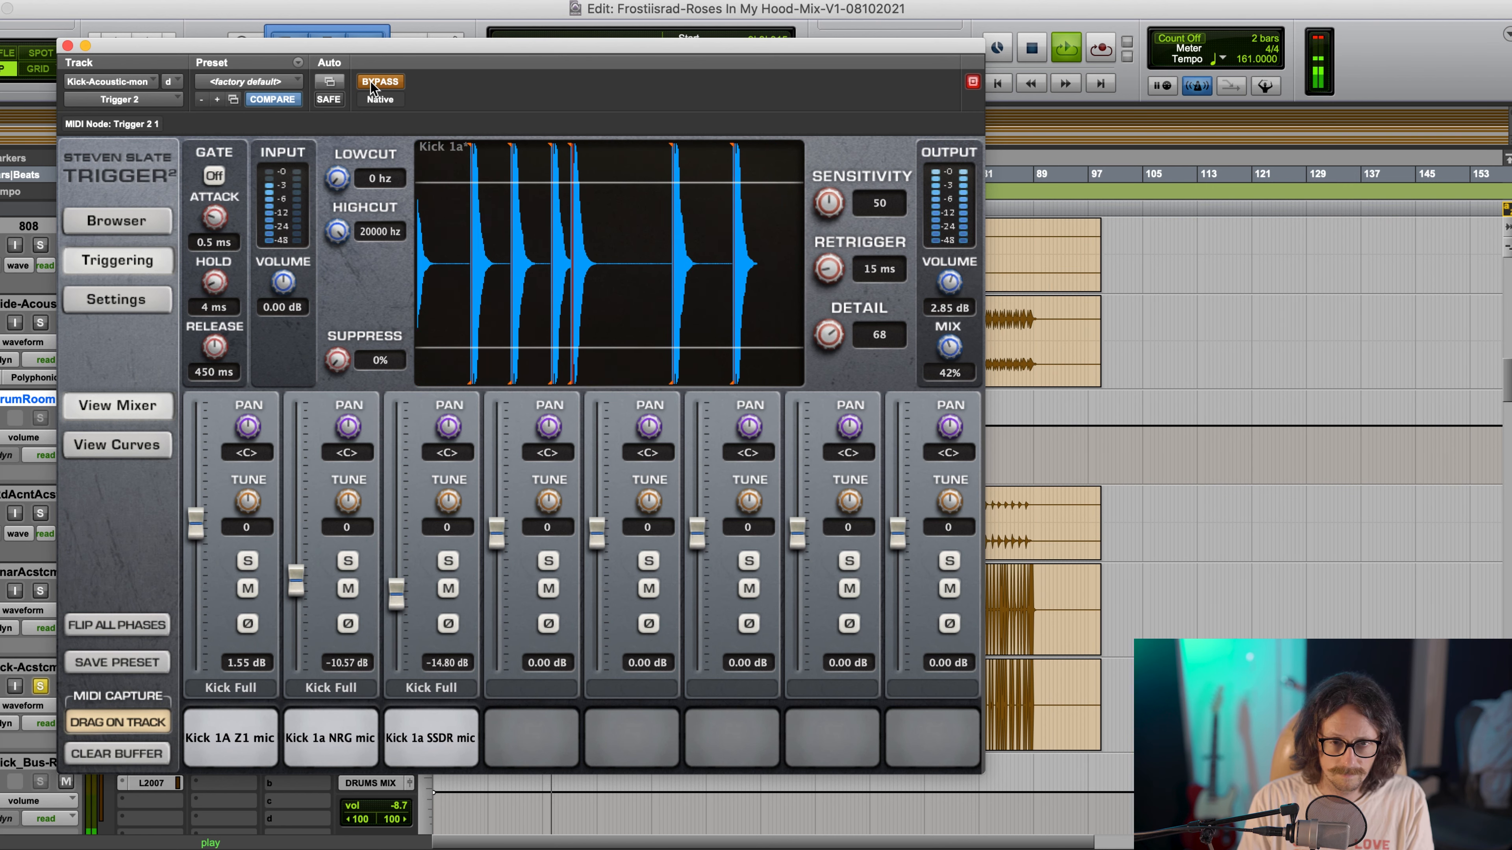
click(371, 81)
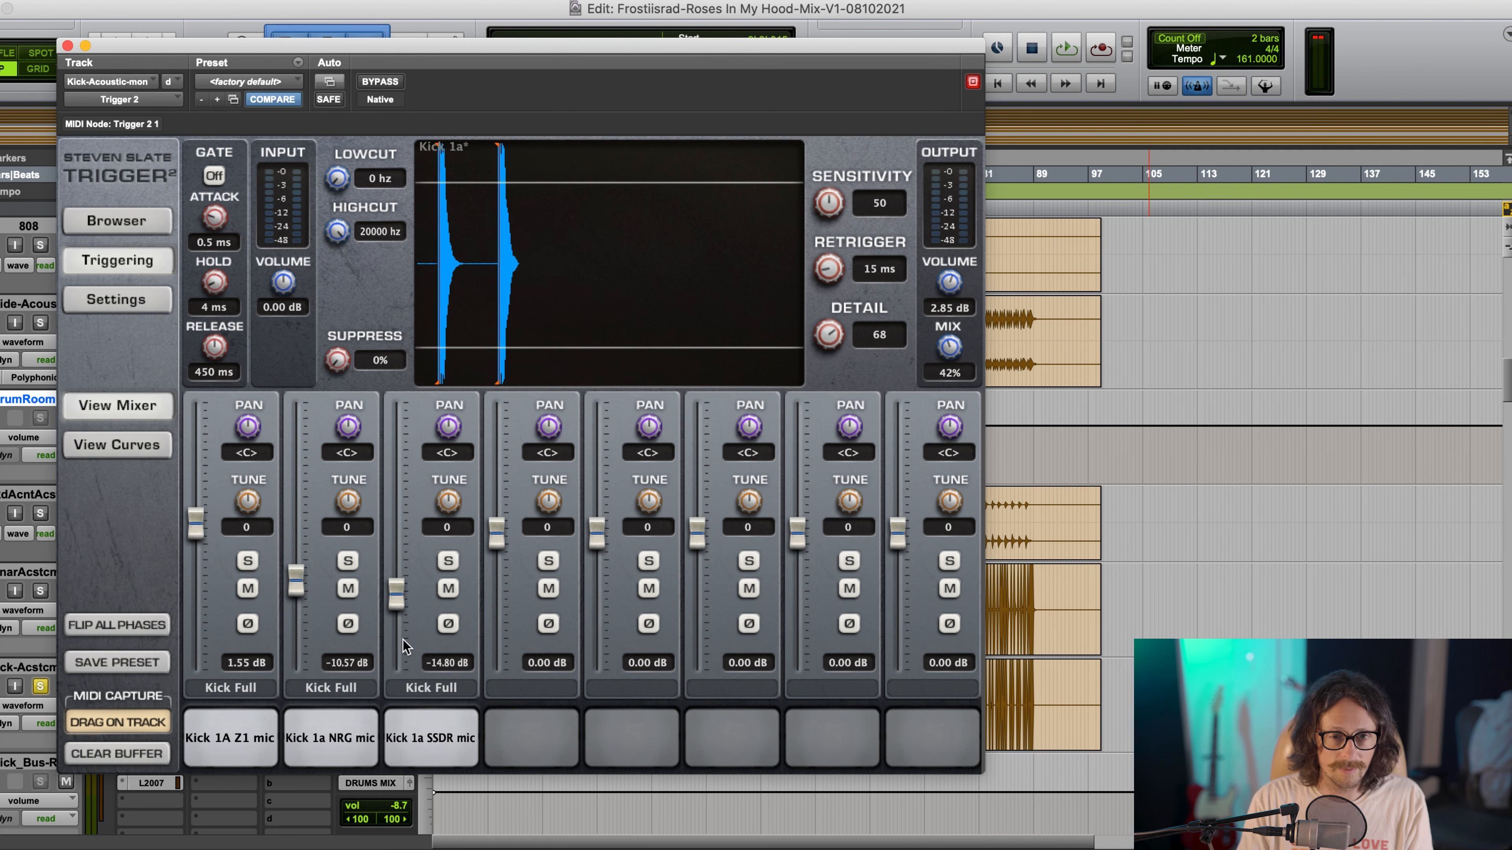
drag(397, 593, 398, 599)
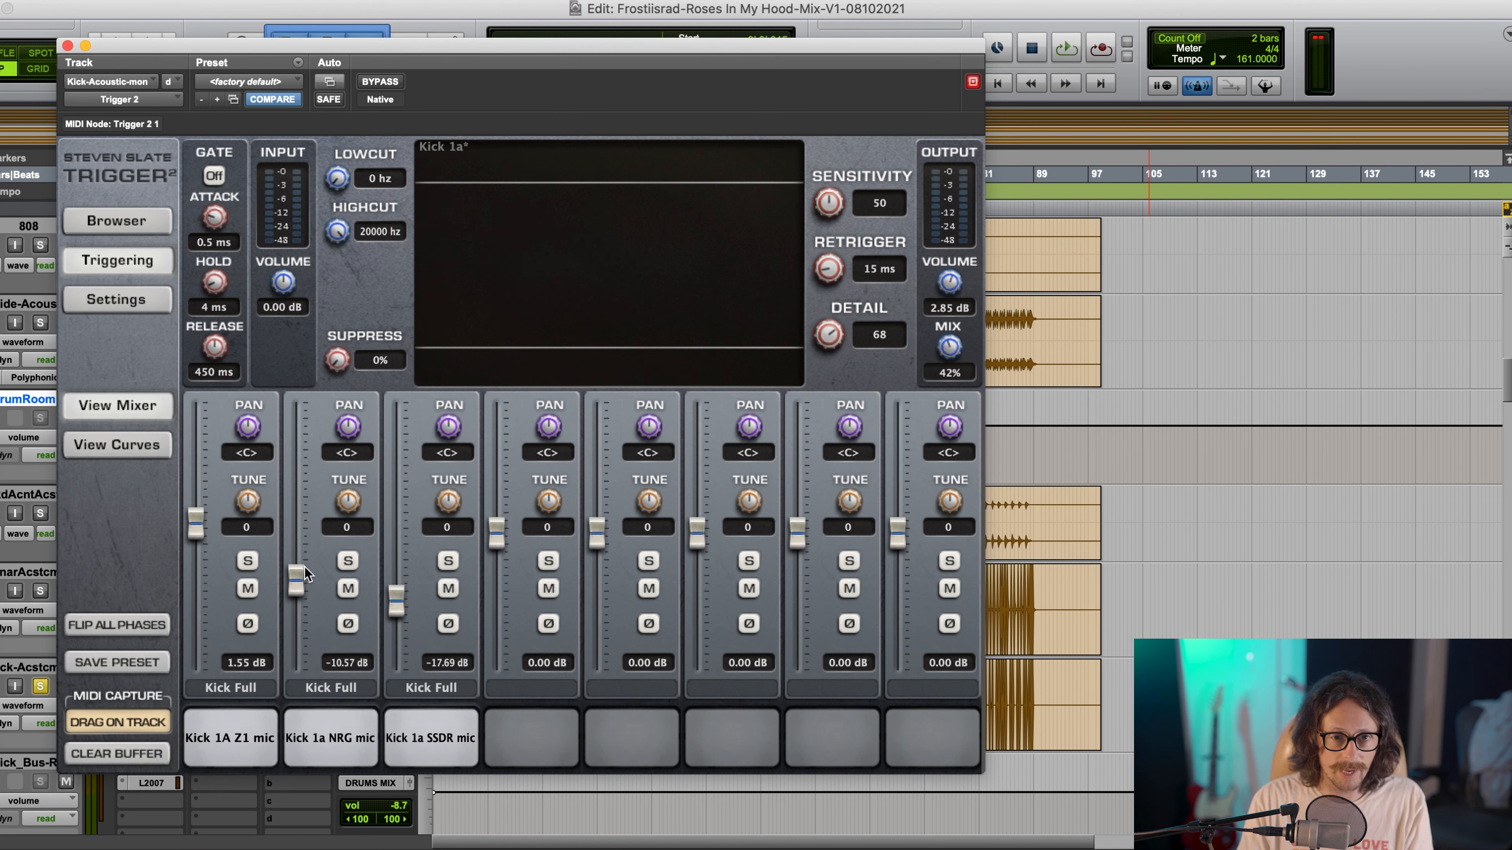
drag(289, 576, 292, 584)
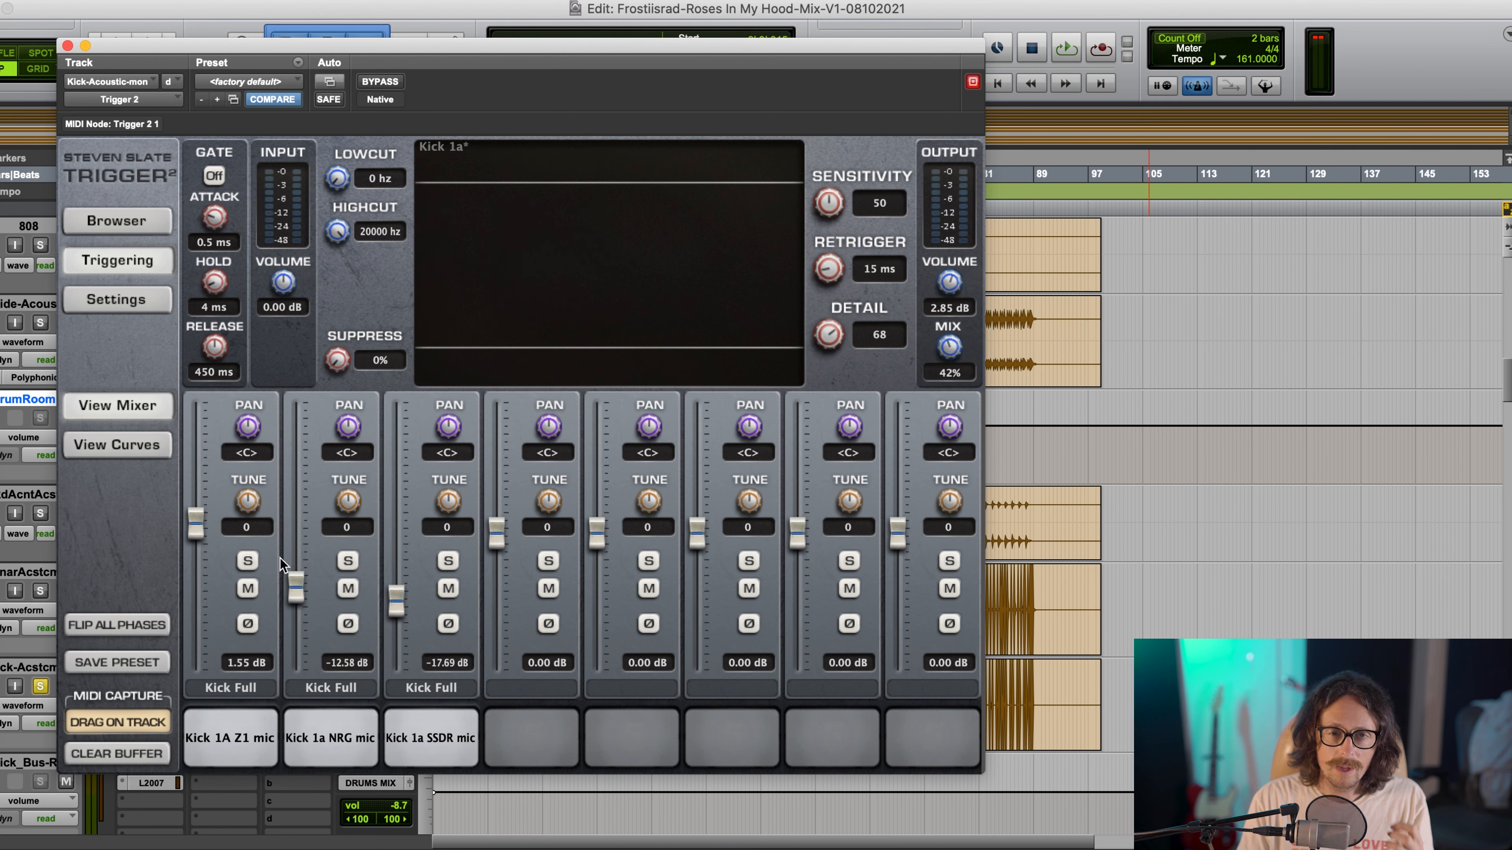
Solo the acoustic snare and ride accent tracks alongside the kick and start playback, repositioning the Trigger 2 window to expose the track controls
click(39, 591)
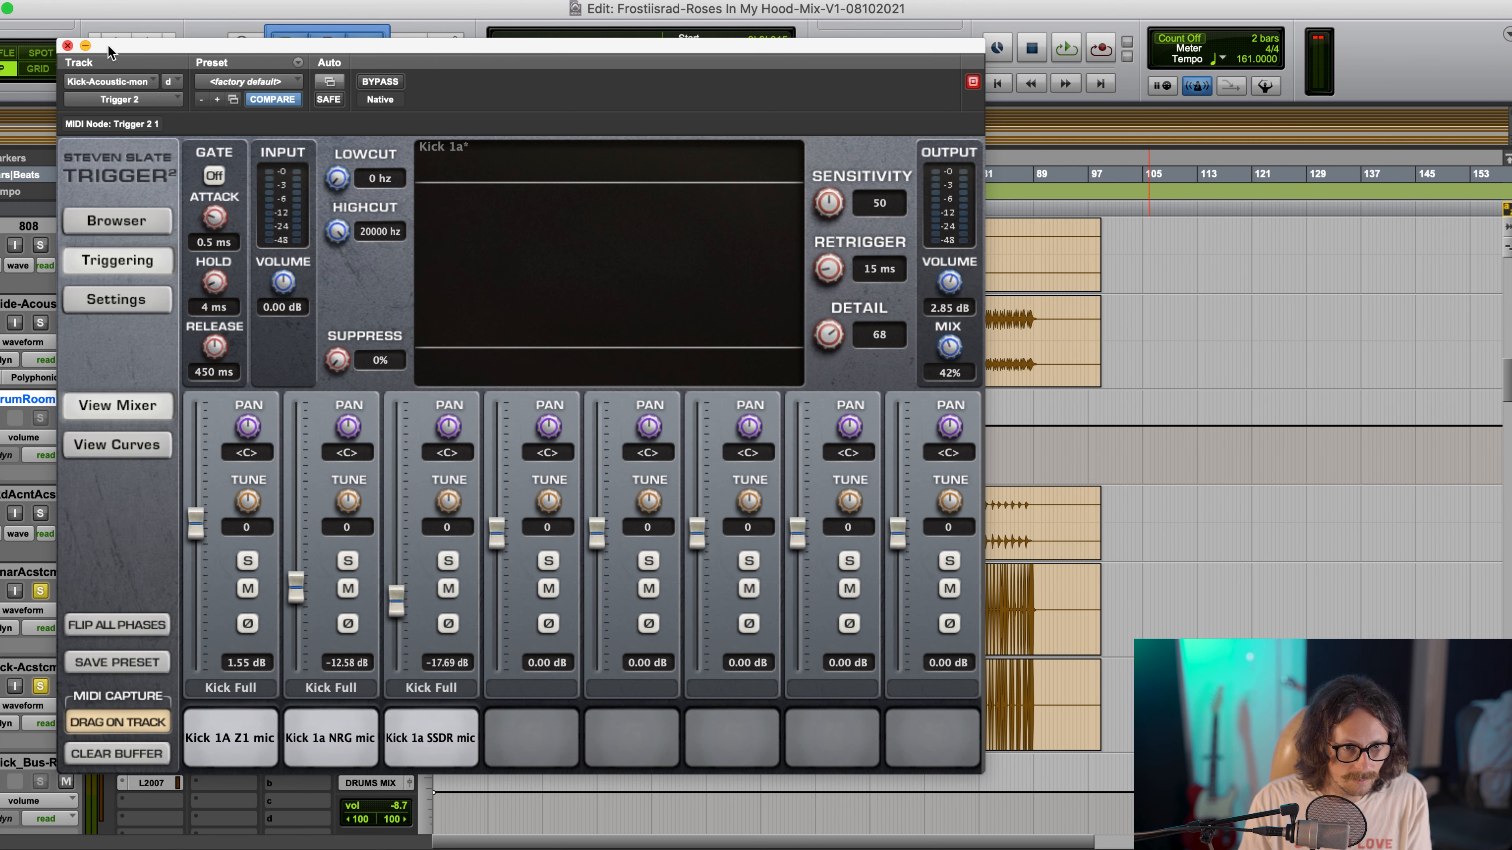
drag(108, 44, 524, 120)
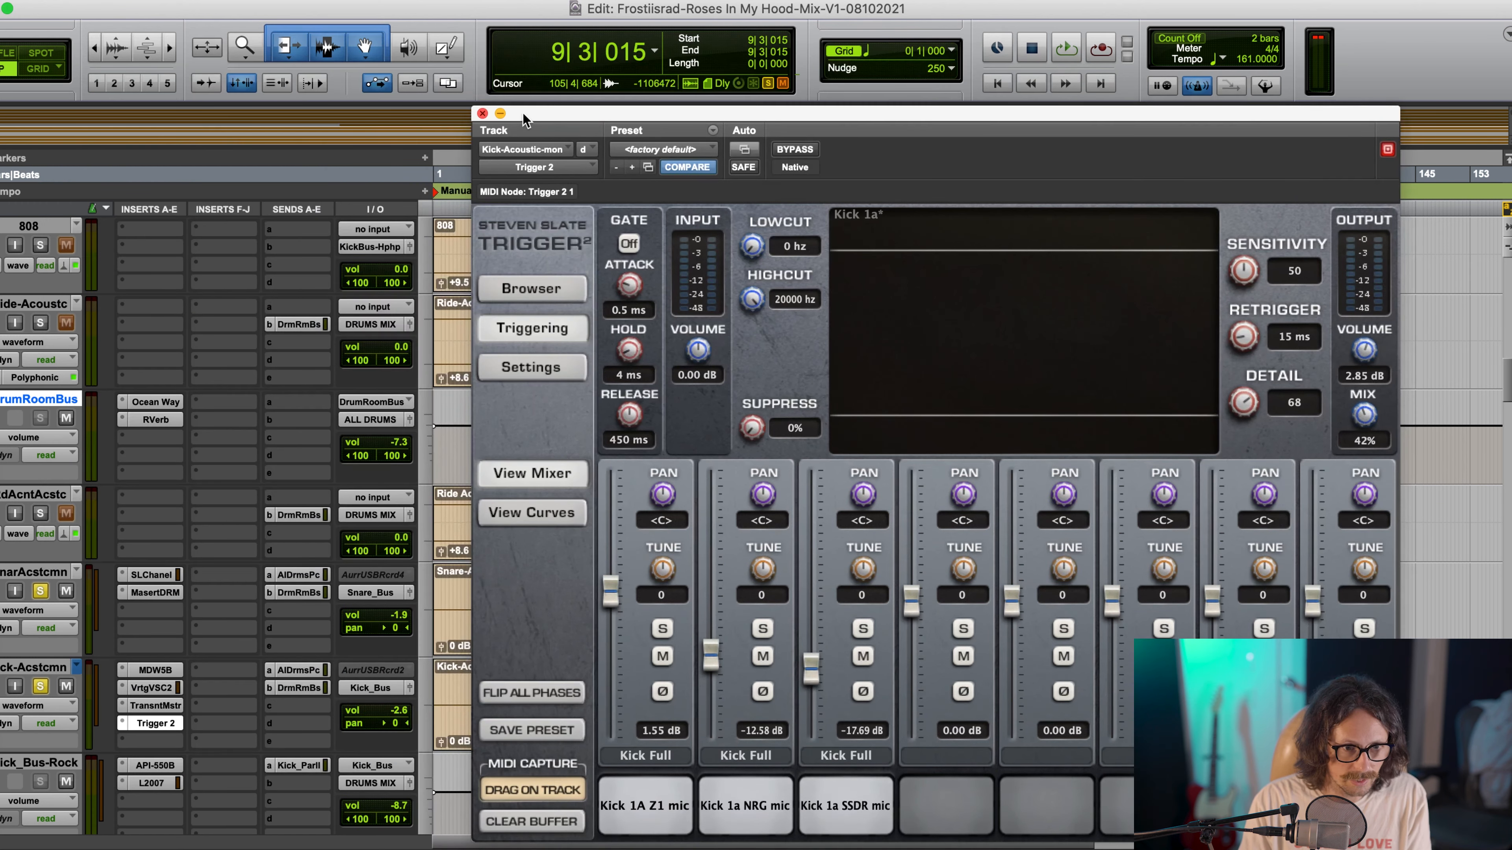
click(40, 512)
scroll(42, 512, down, 3)
key(space)
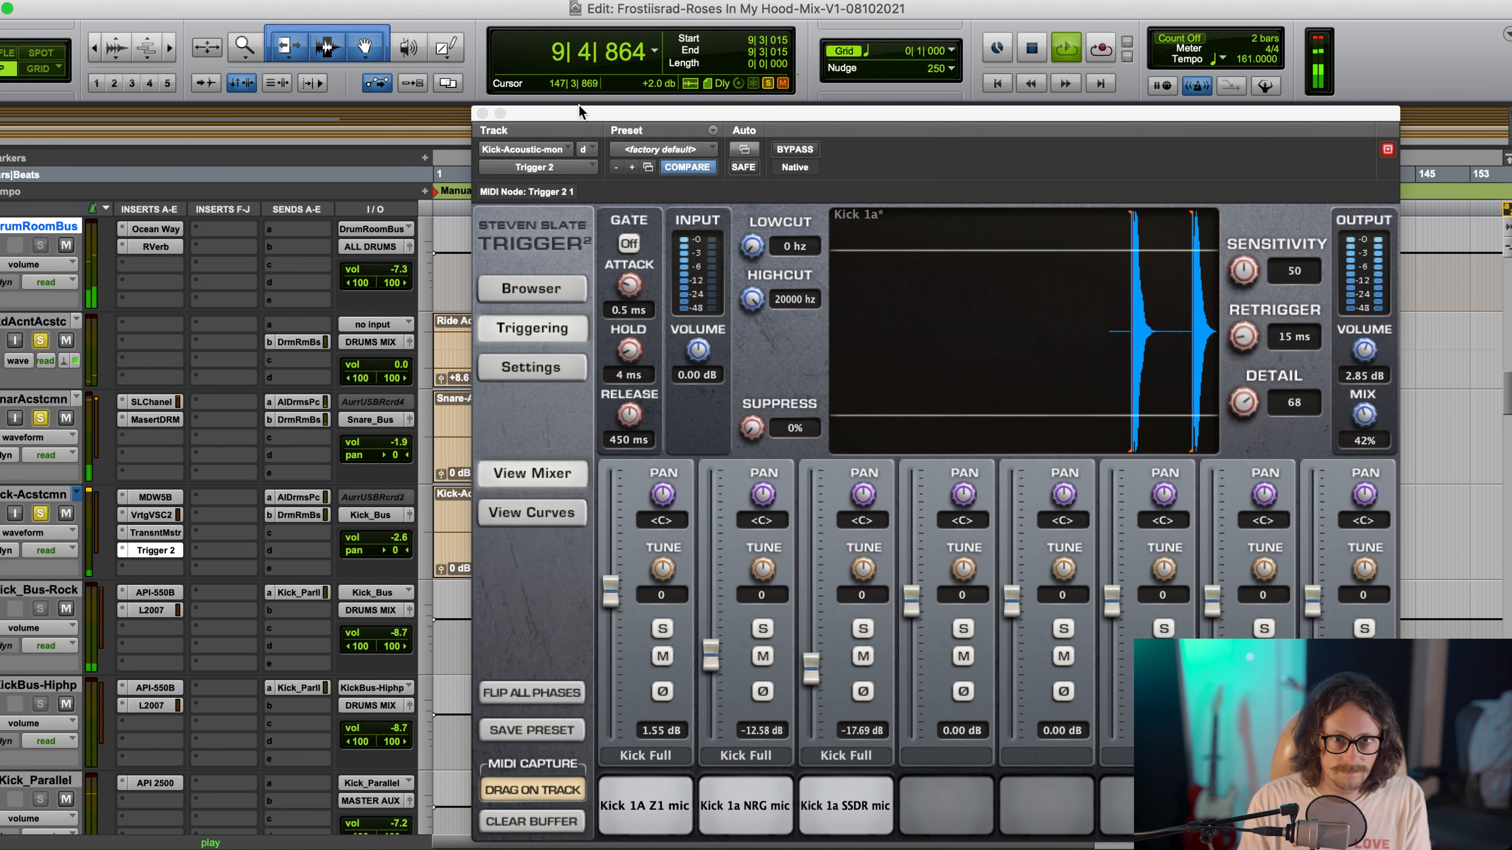
drag(1063, 116, 808, 110)
Set the kick's Trigger 2 mix to 53% and output volume to 3.81 dB, and compare it bypassed and active before stopping playback
drag(1112, 412, 1007, 398)
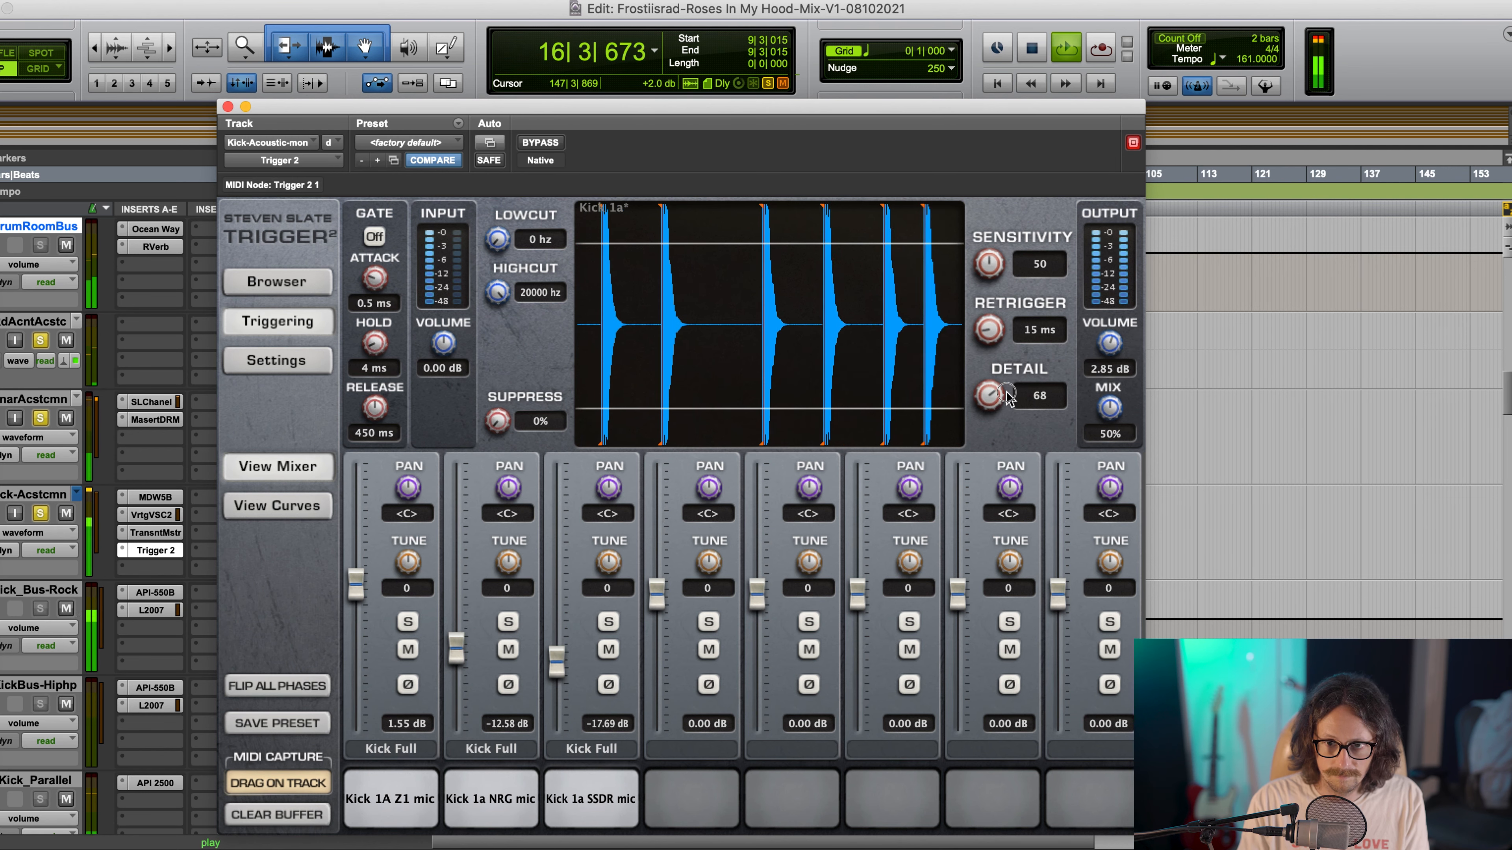
drag(1114, 342, 1113, 340)
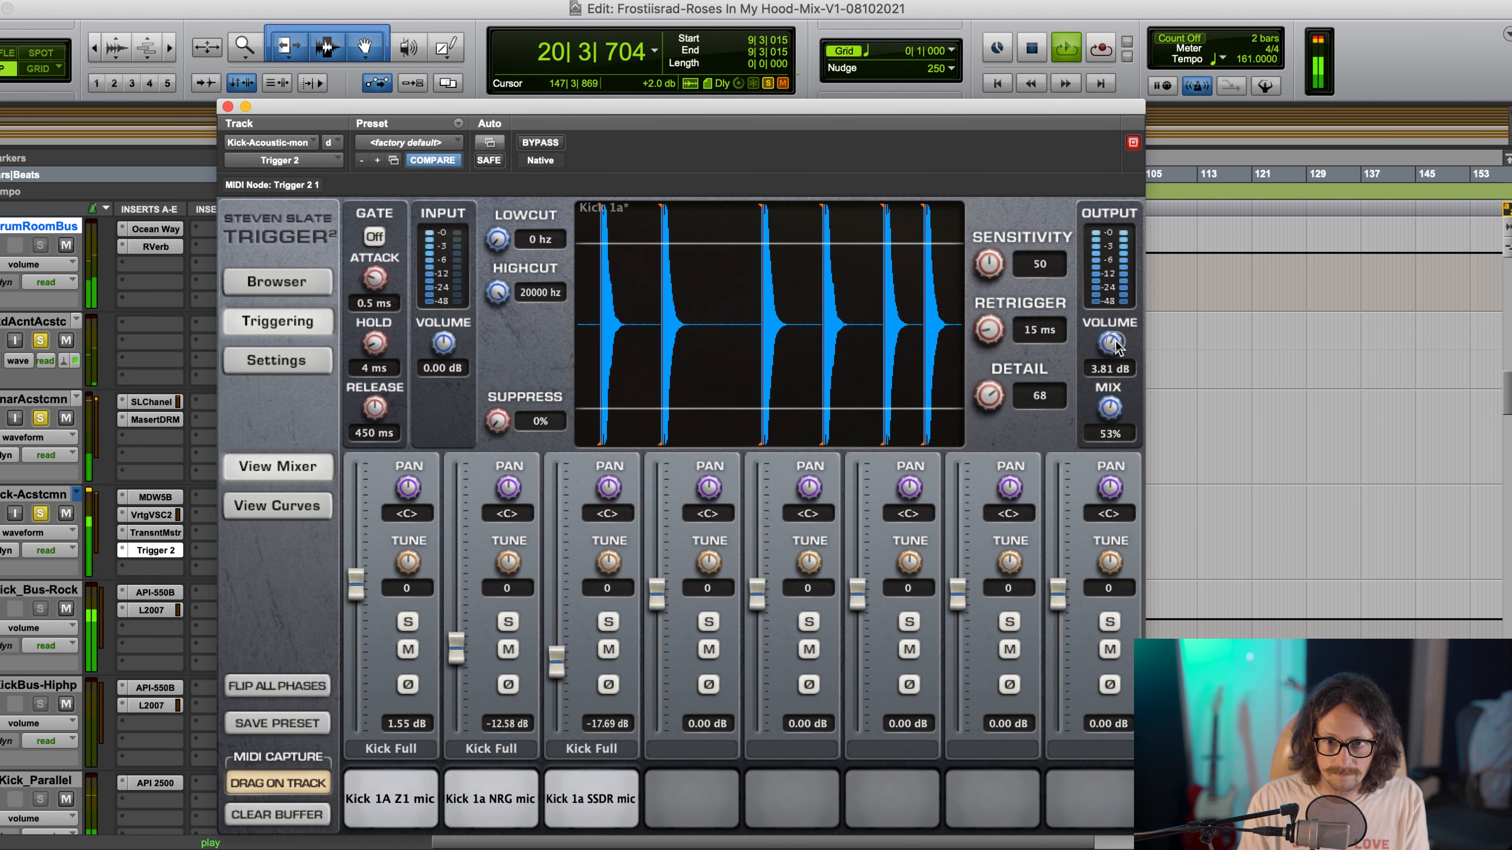
click(546, 145)
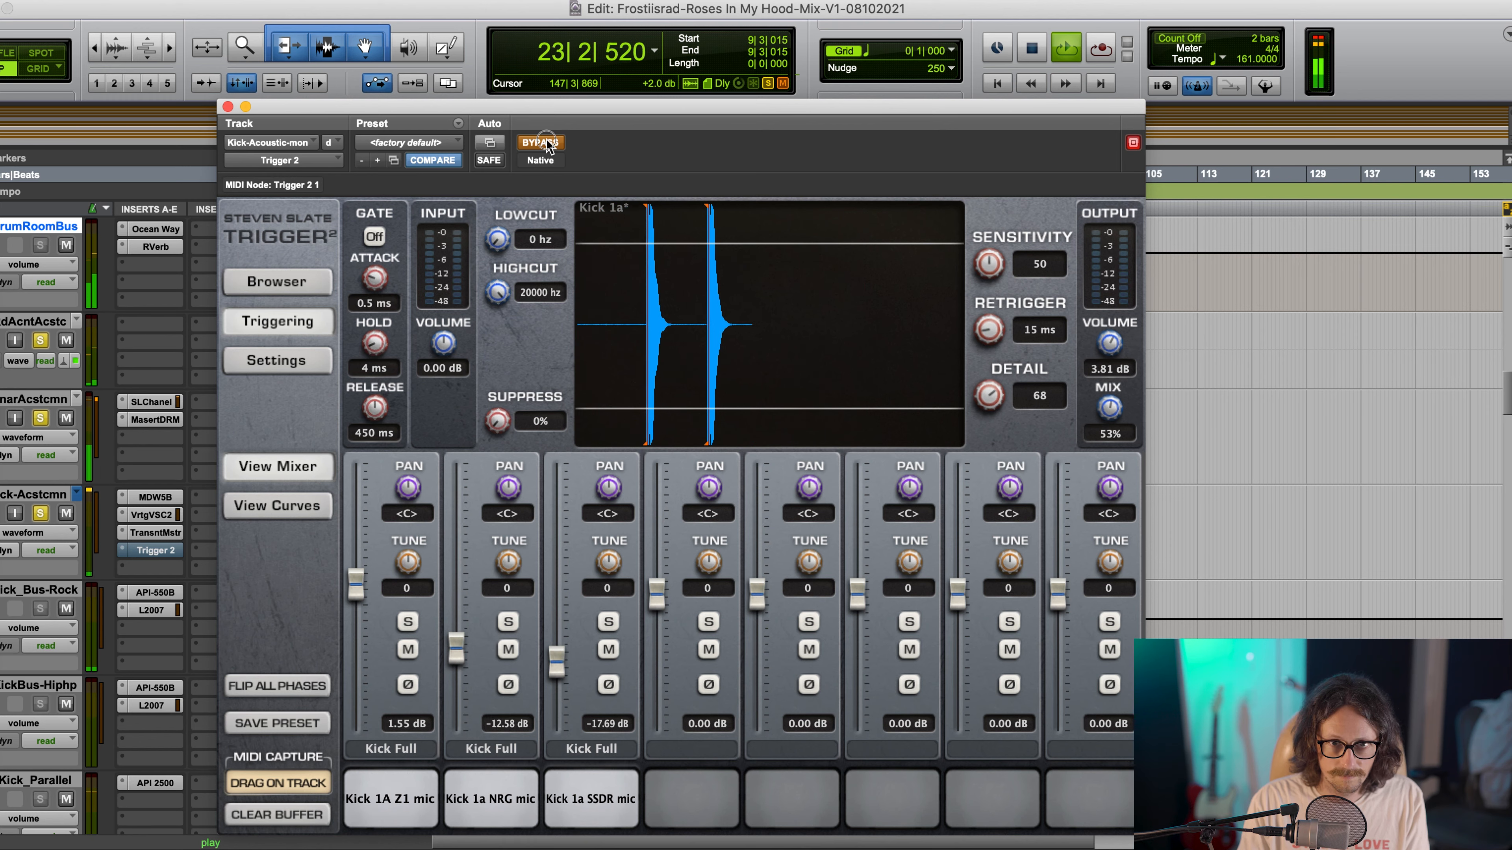
click(547, 145)
key(space)
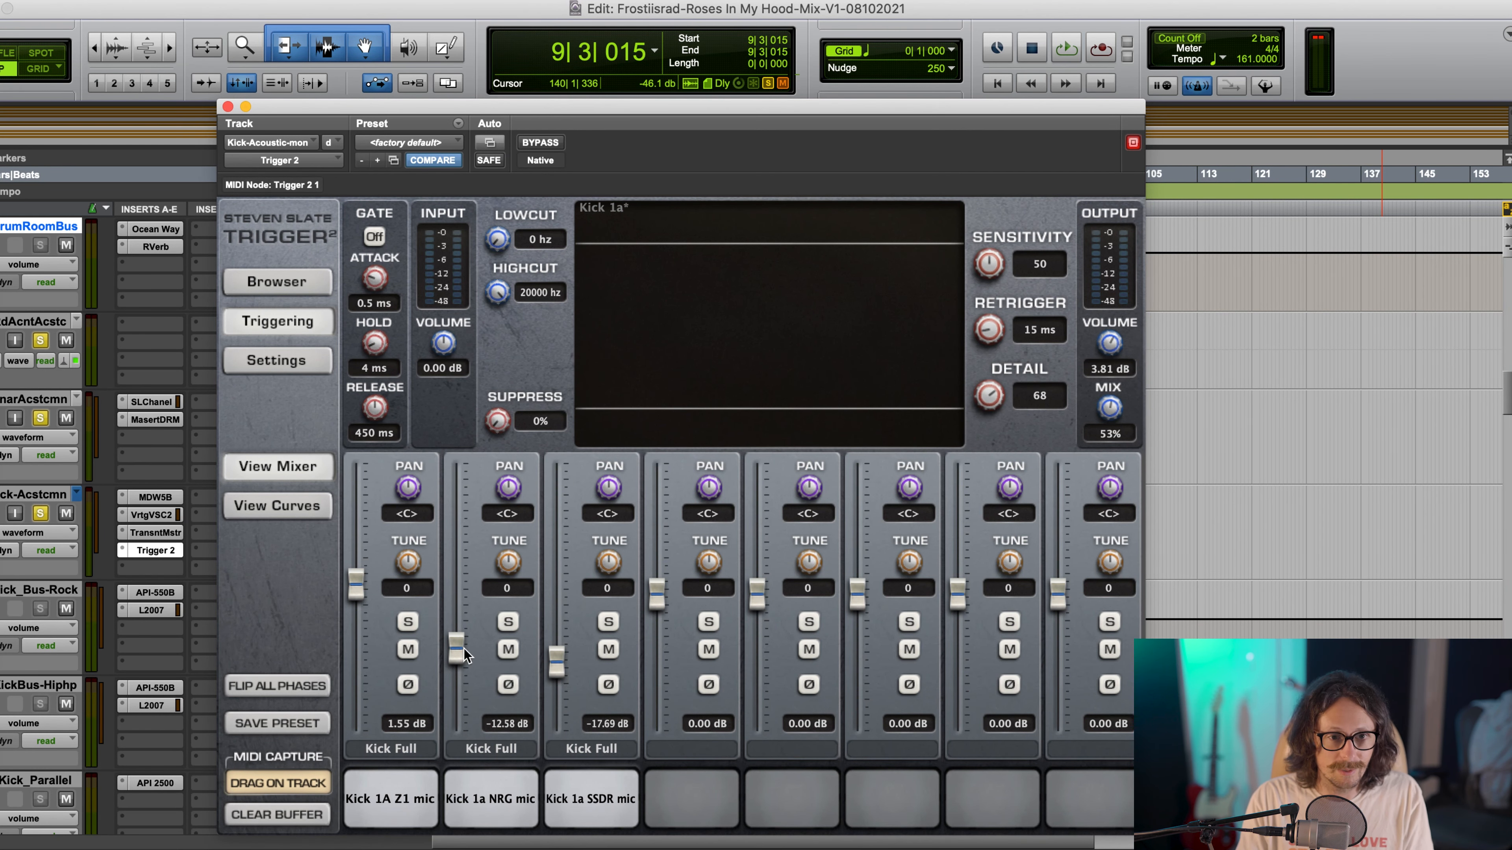
Close the kick's Trigger 2, copy the plugin to the acoustic snare track's third insert and open that copy
click(228, 106)
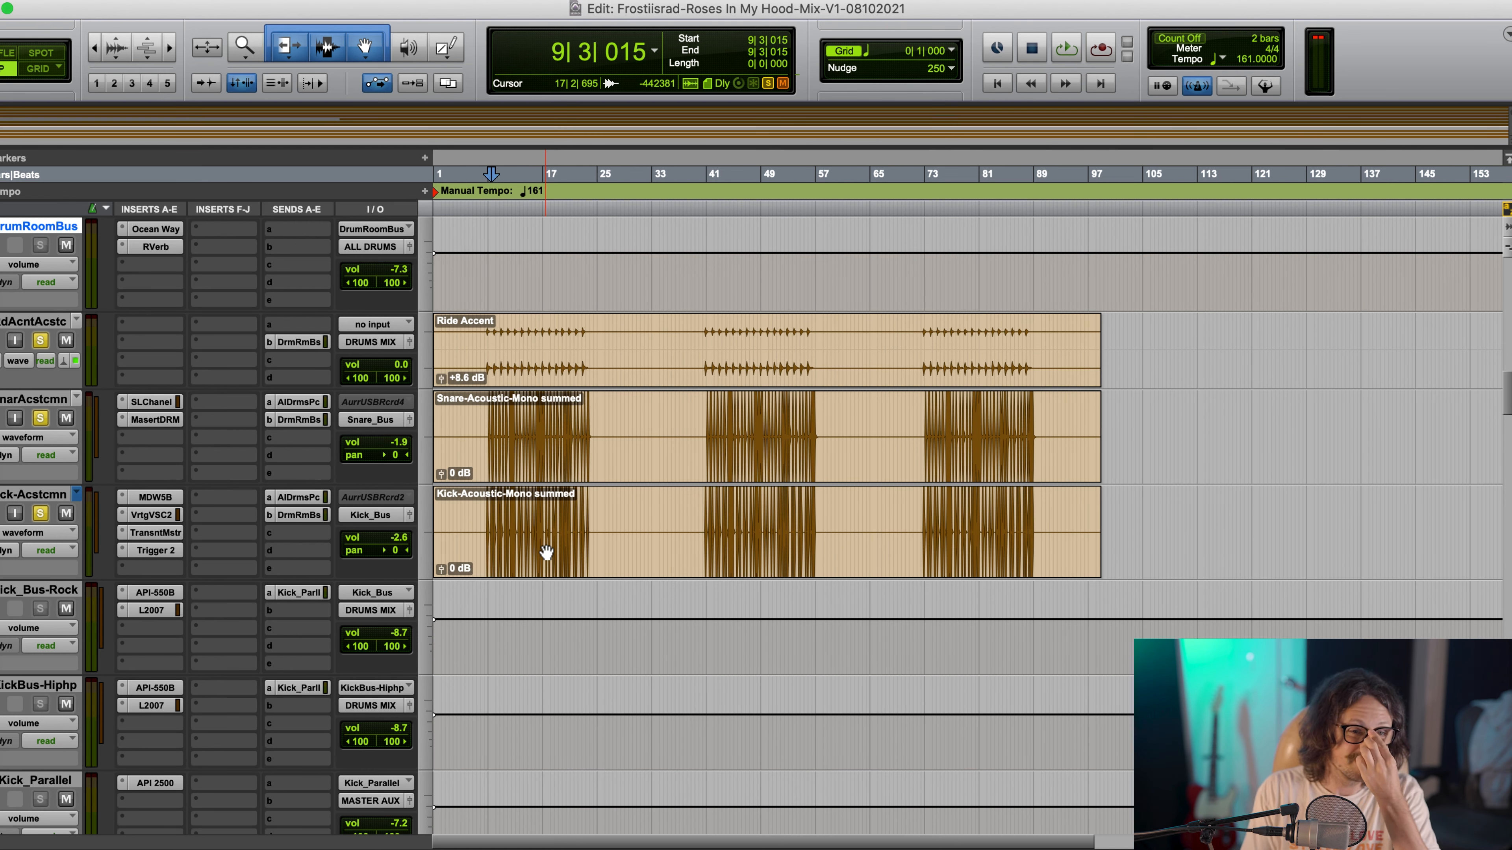
click(52, 400)
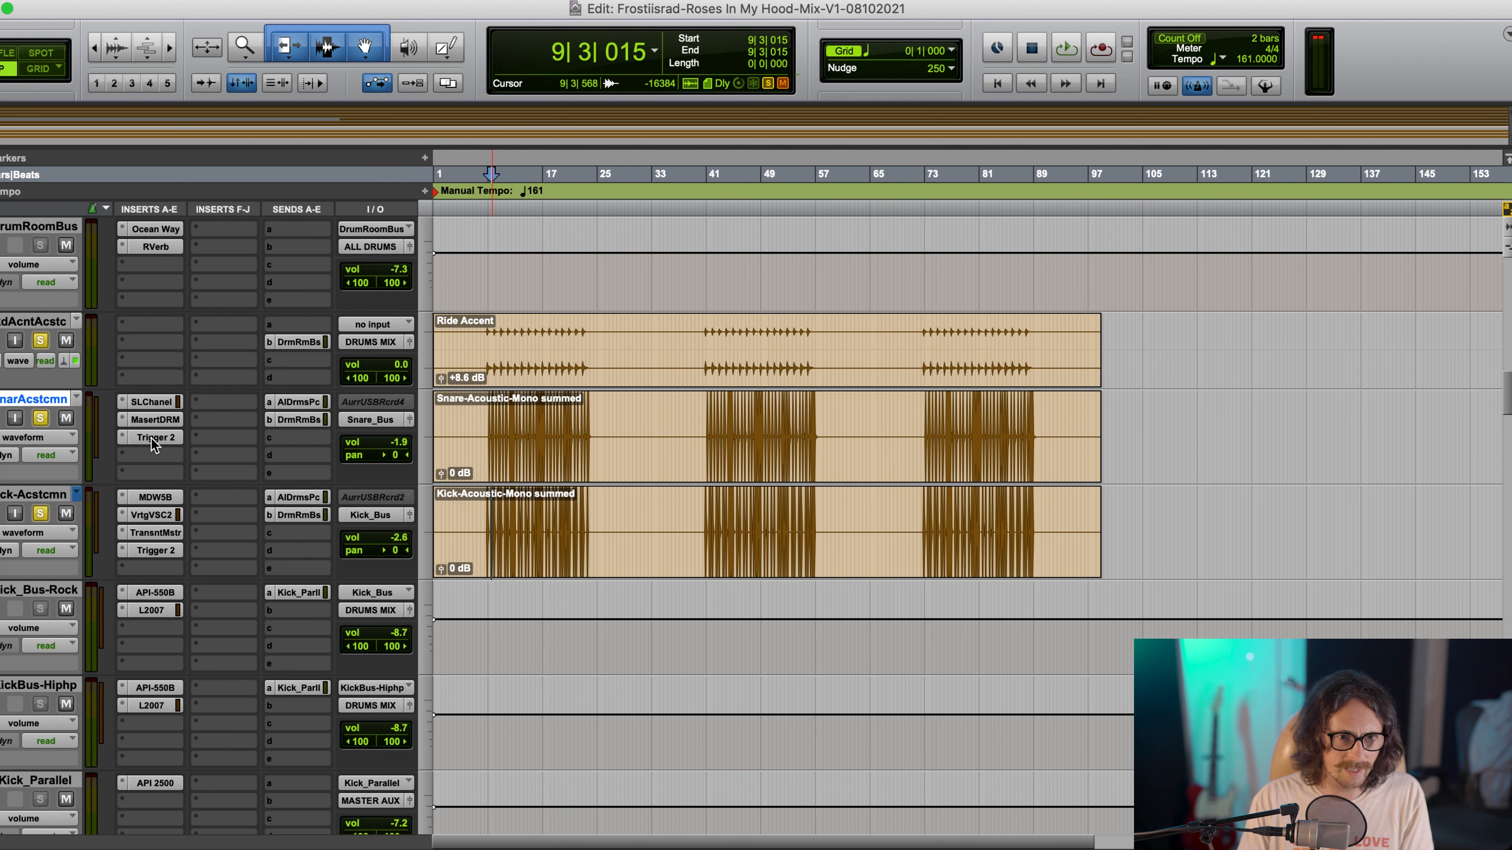
click(151, 441)
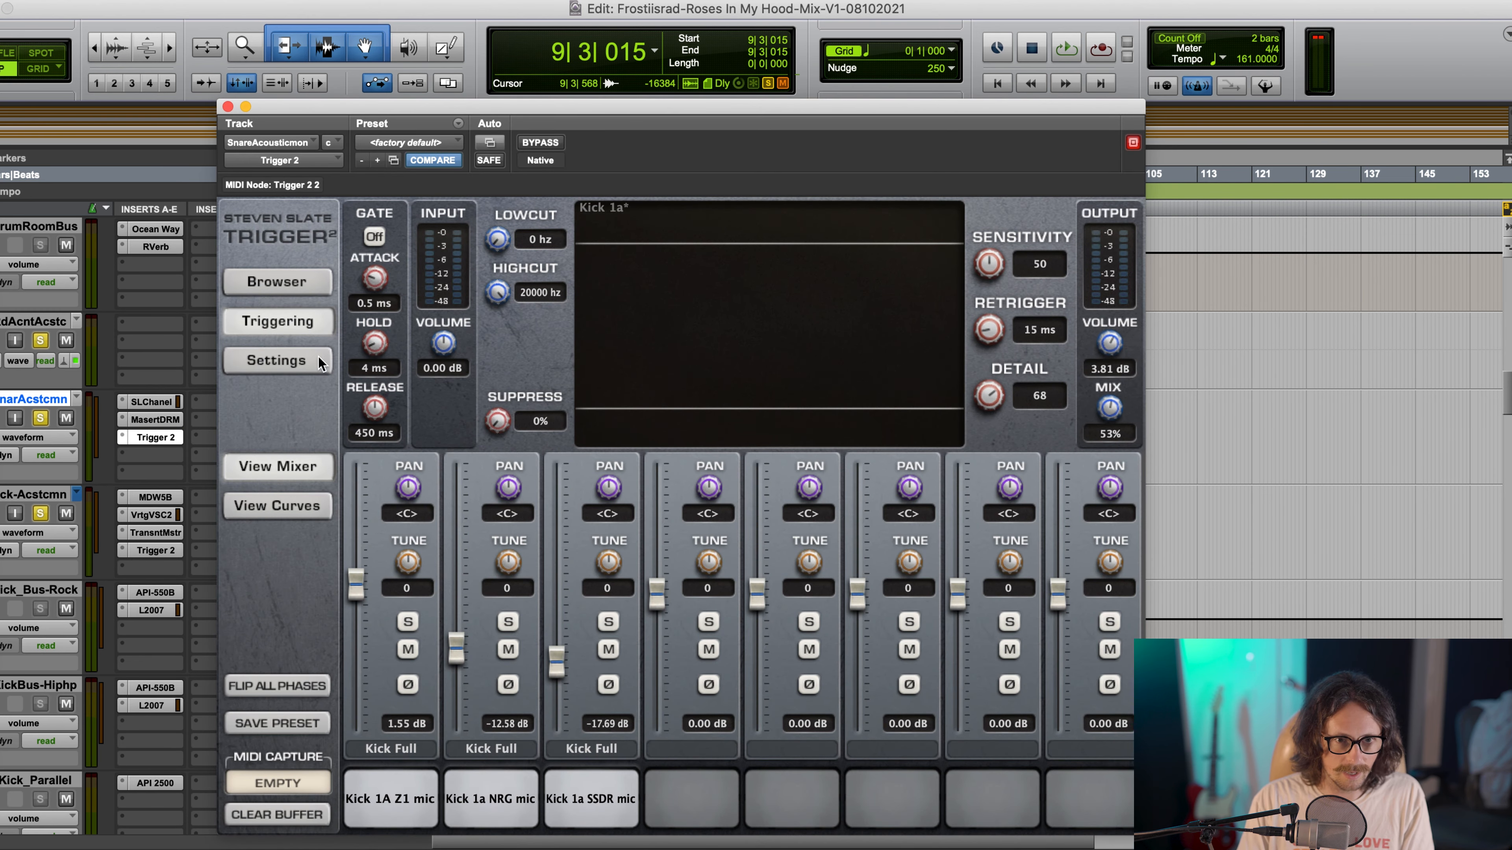
Load the Snare 11 preset from the SSD Platinum Kit Presets' Fat Radio Rock Kit into the snare's Trigger 2
click(293, 277)
click(394, 237)
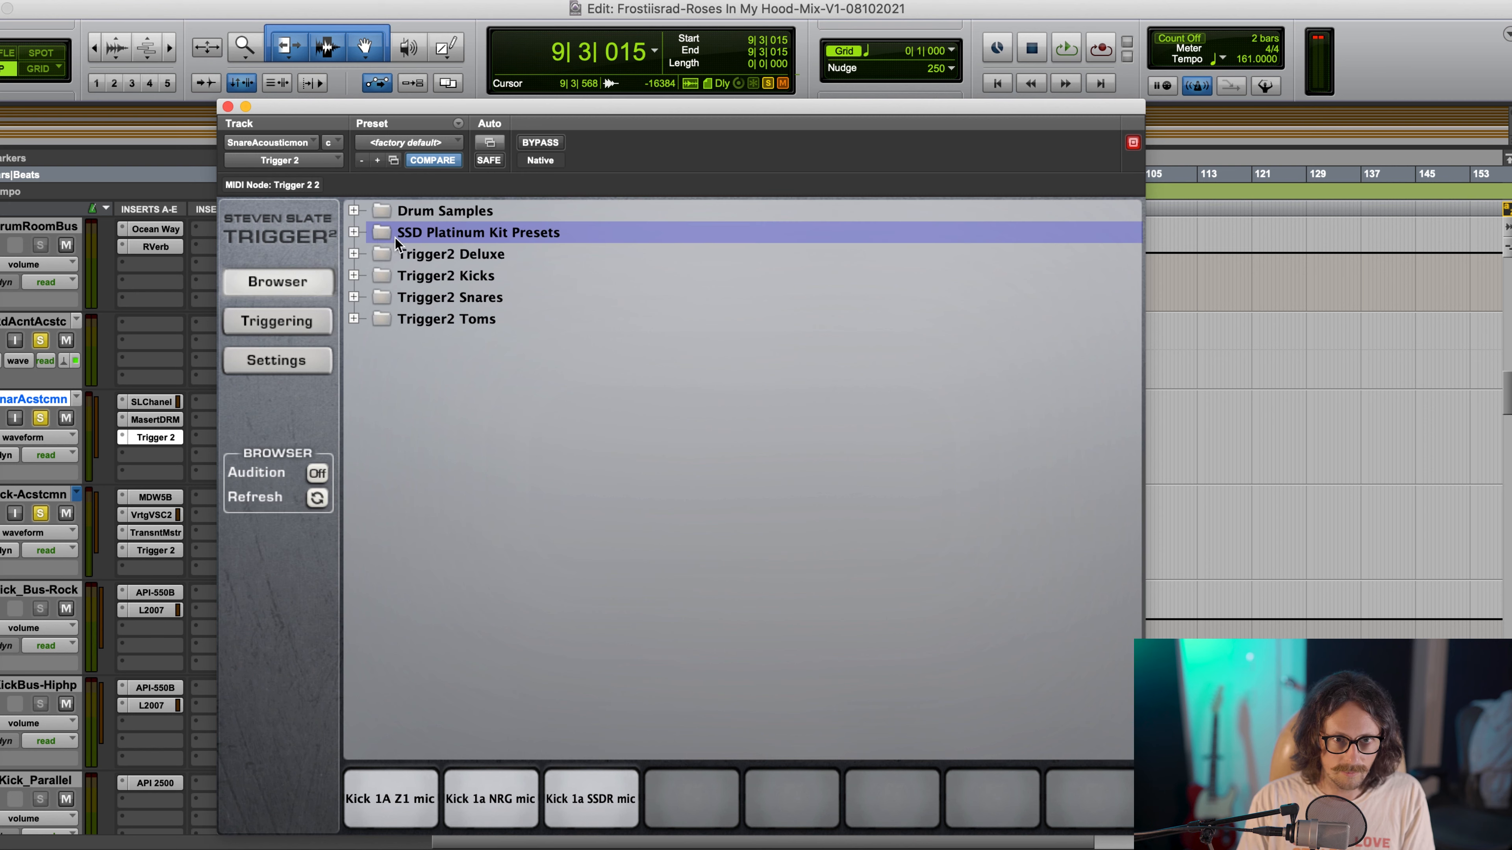
click(354, 231)
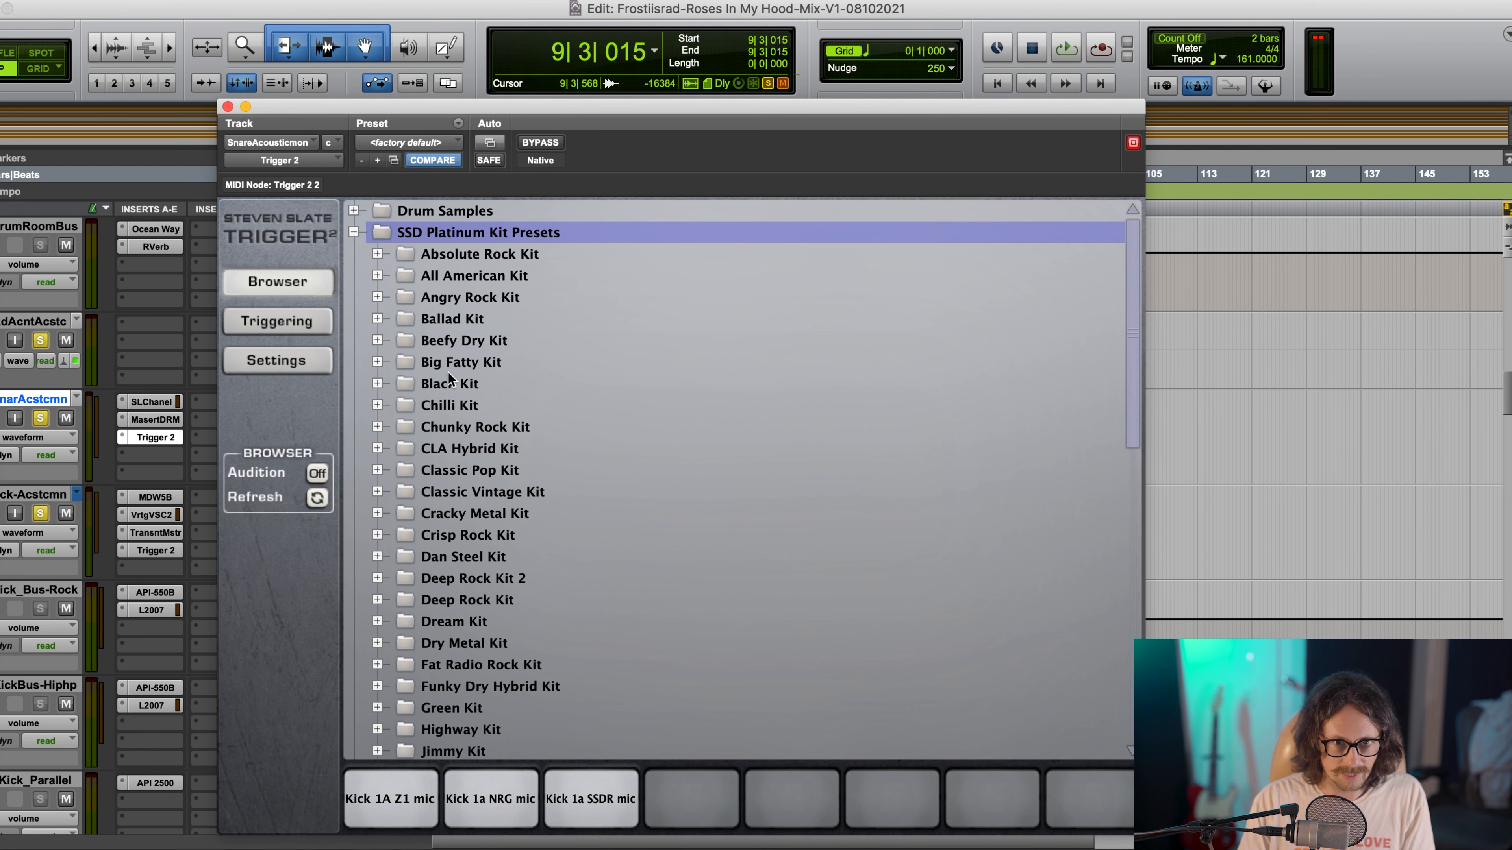
scroll(490, 482, down, 3)
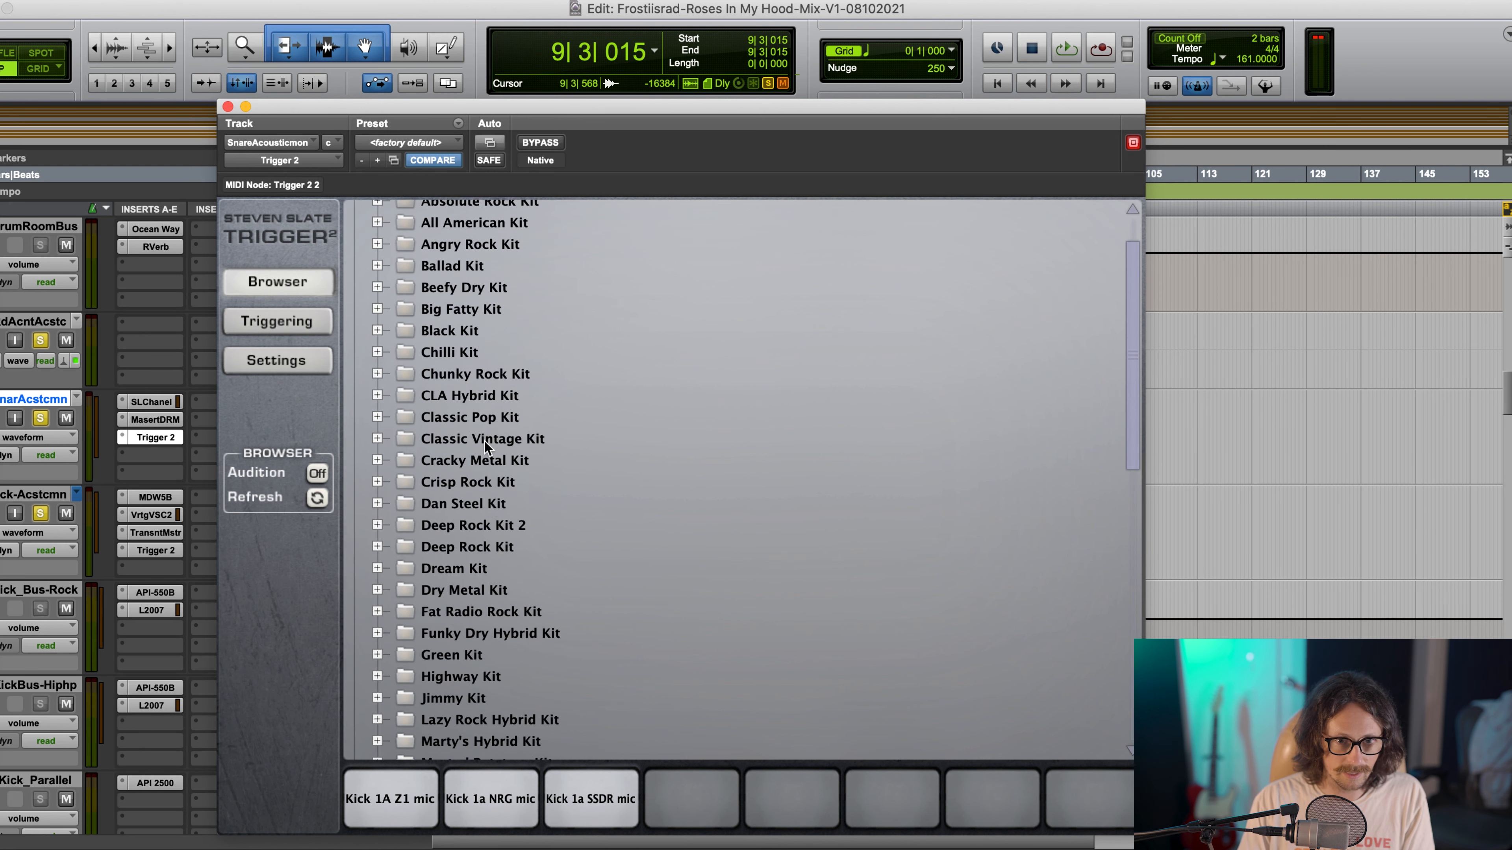
scroll(453, 476, down, 1)
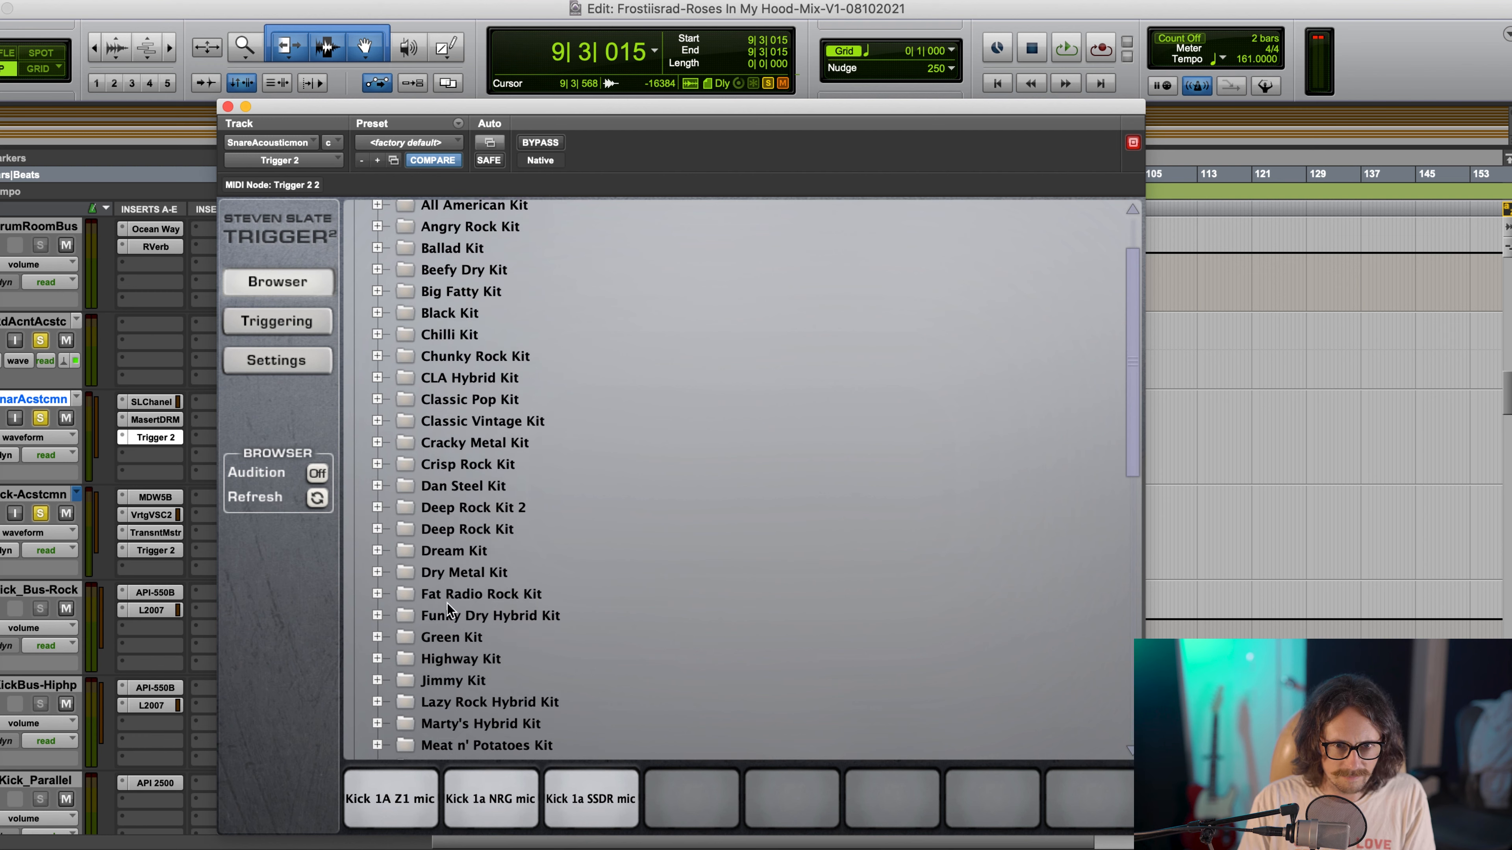
click(456, 595)
click(379, 592)
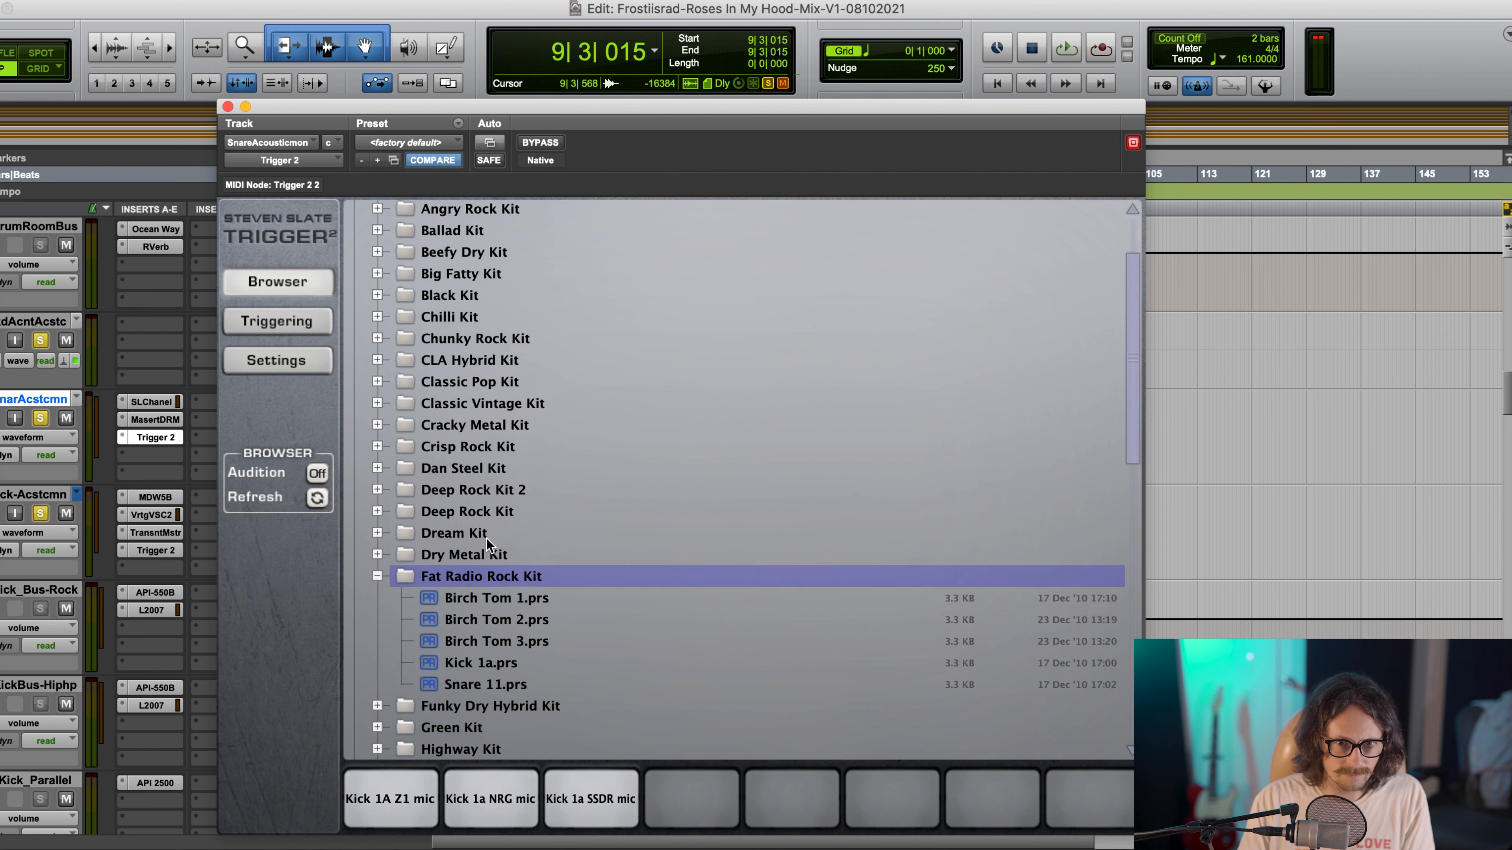
click(485, 648)
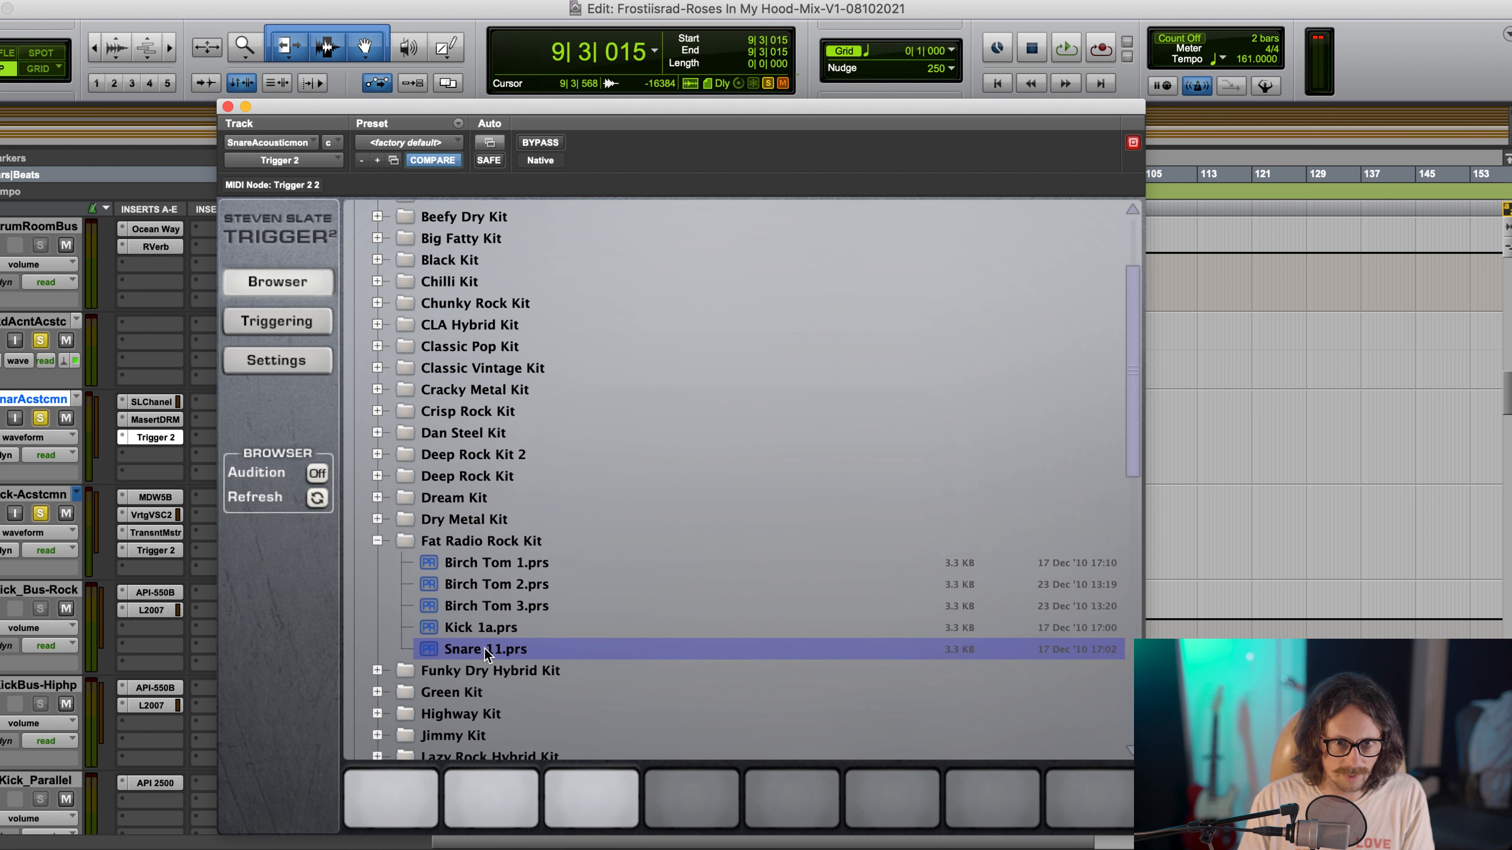
Set the Snare 11 sample levels to 0.95 dB for Z1, -15.47 dB for NRG and -16.18 dB for SSDR
click(288, 322)
drag(455, 648, 455, 663)
drag(553, 650, 552, 664)
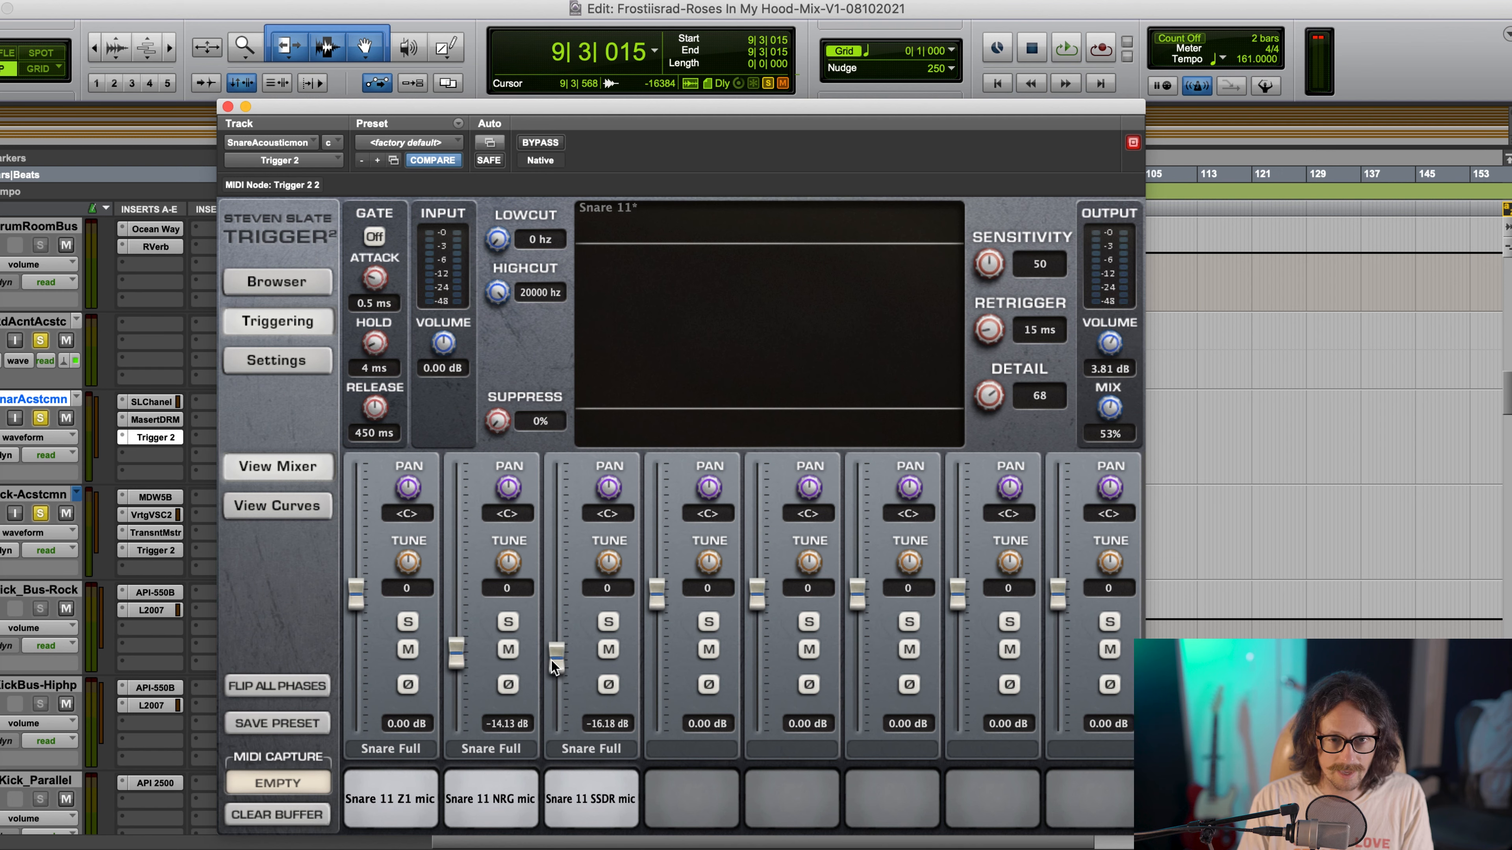
drag(454, 654, 457, 657)
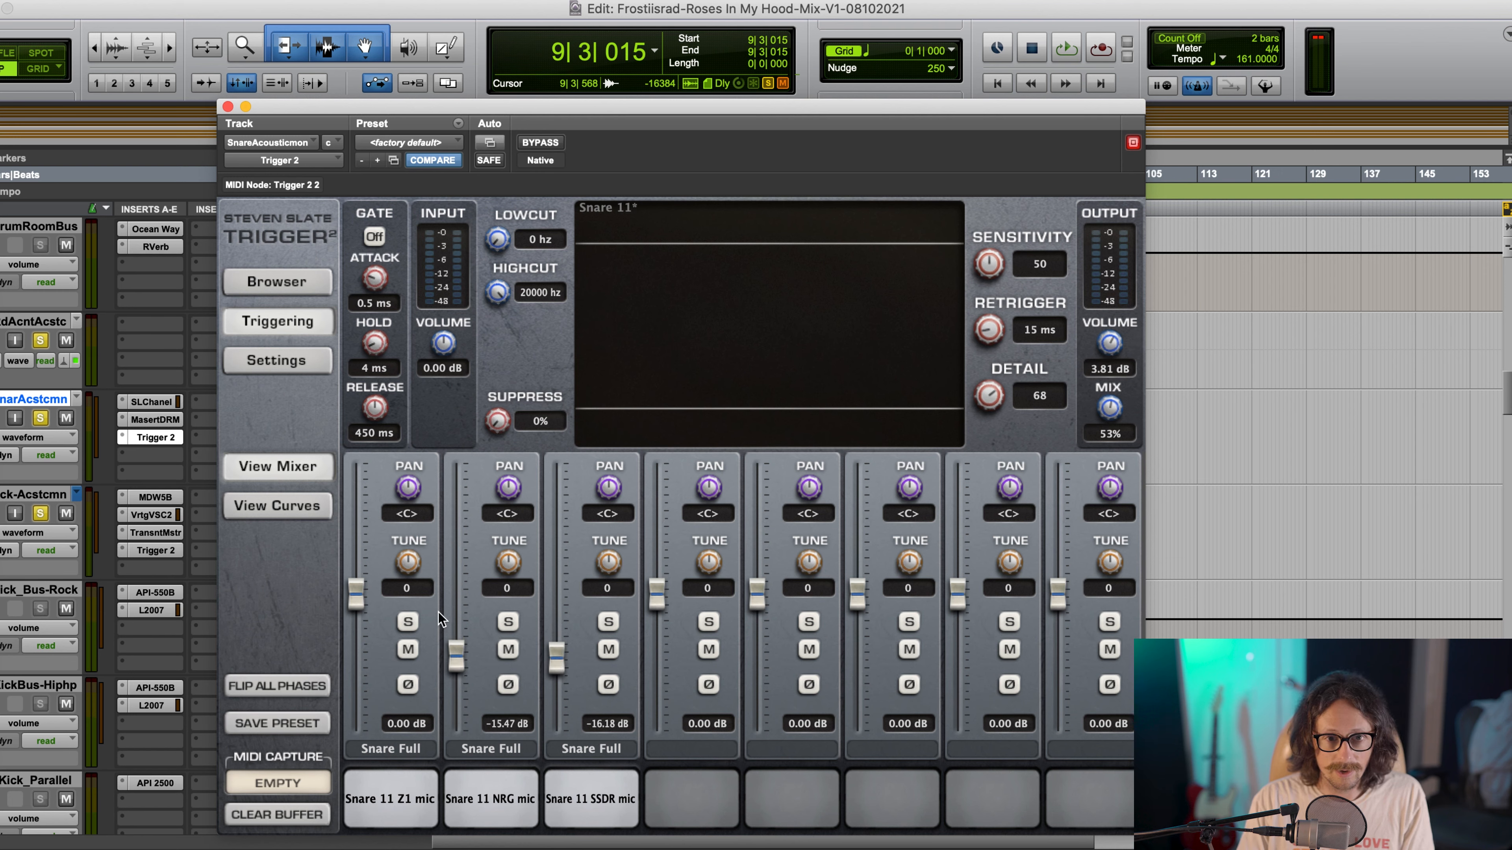
drag(349, 602, 349, 595)
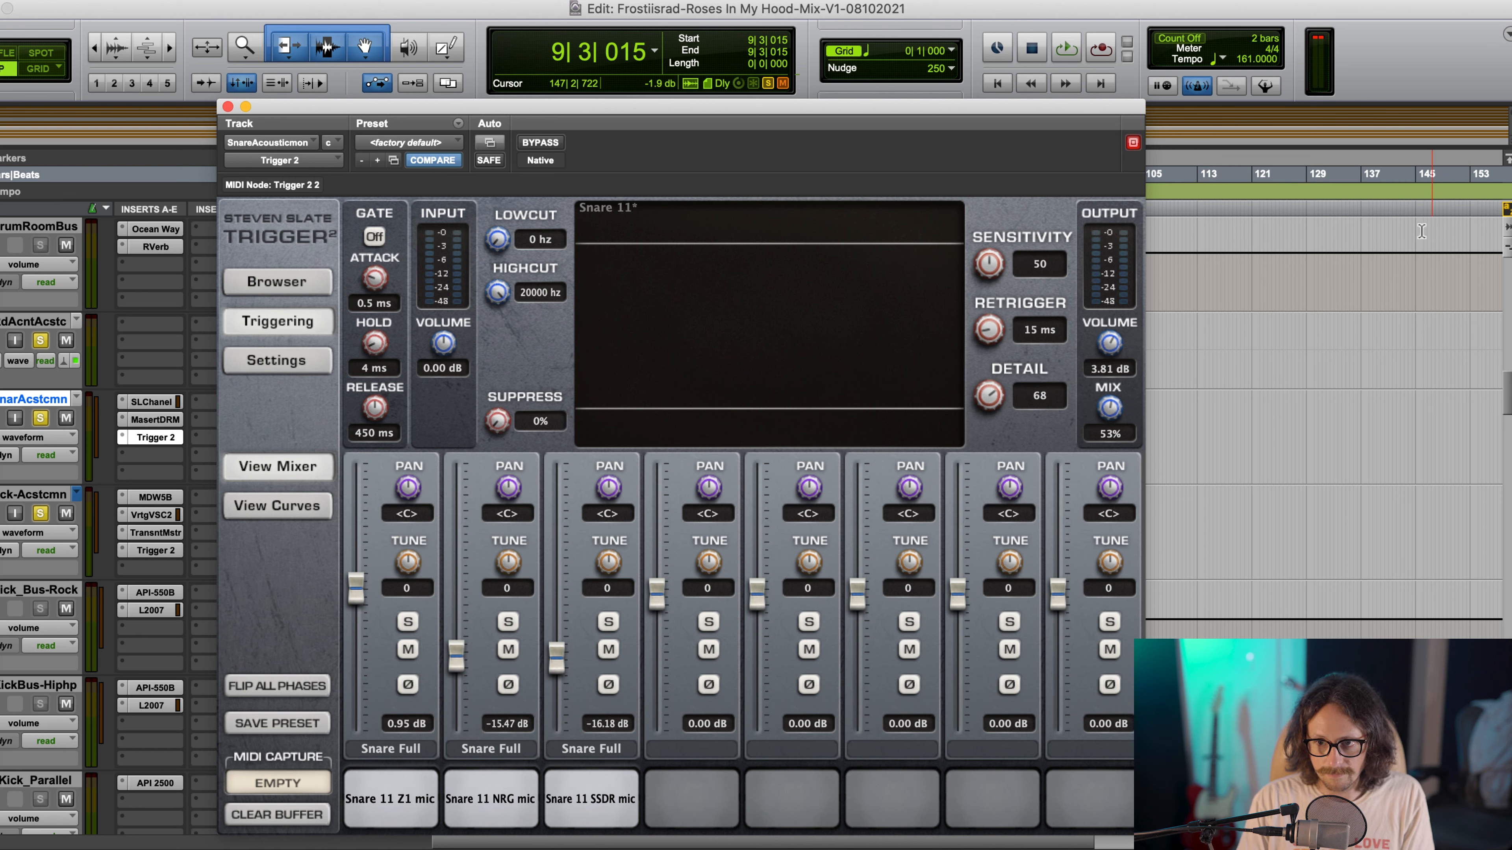
Start playback and try the snare's Trigger 2 with a 55% mix and the NRG sample at -8.25 dB
click(1169, 23)
key(space)
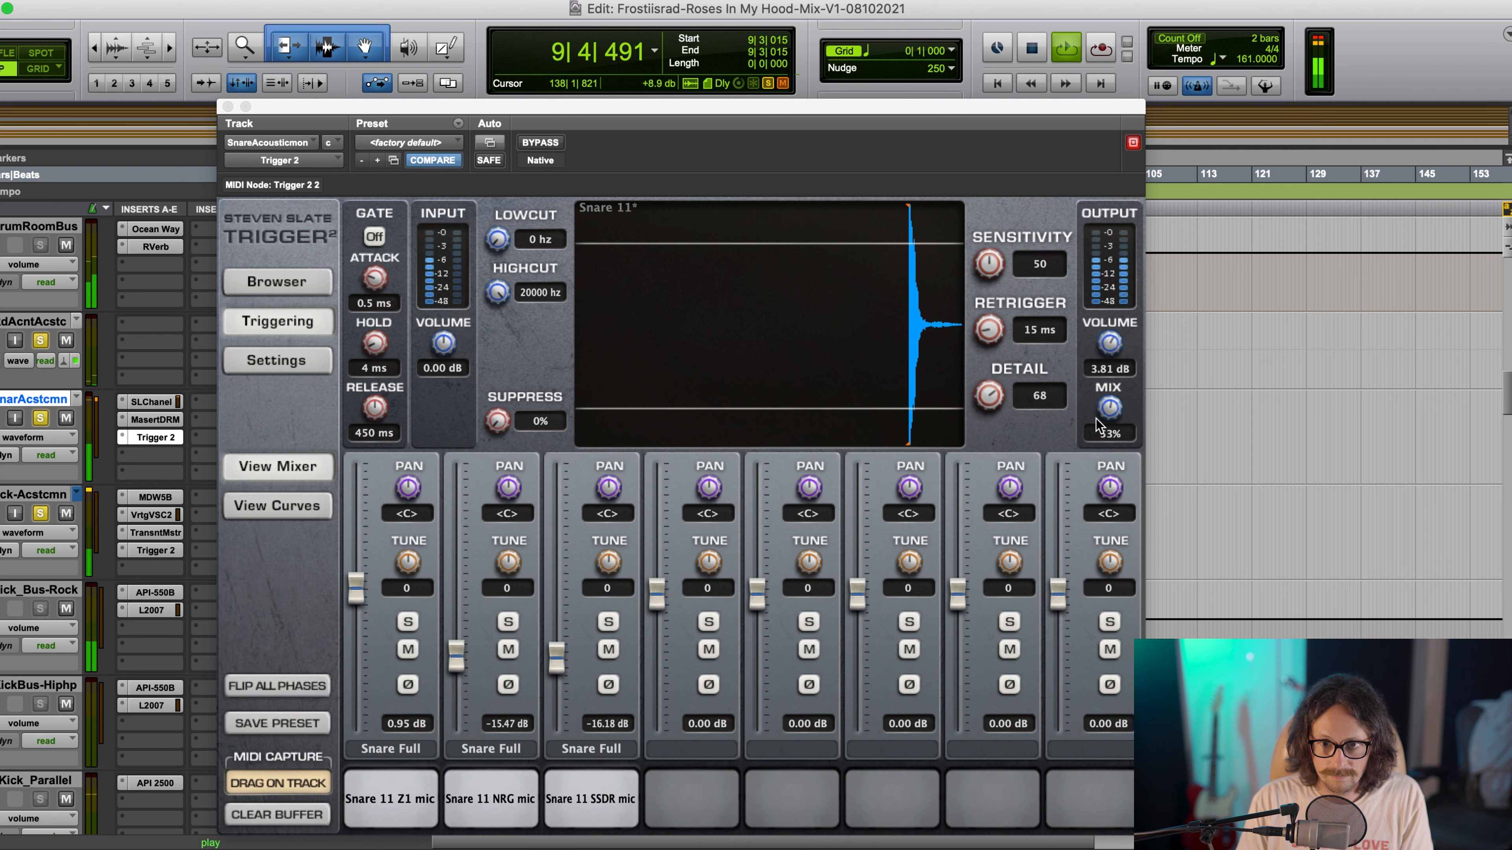
drag(1109, 410, 1109, 406)
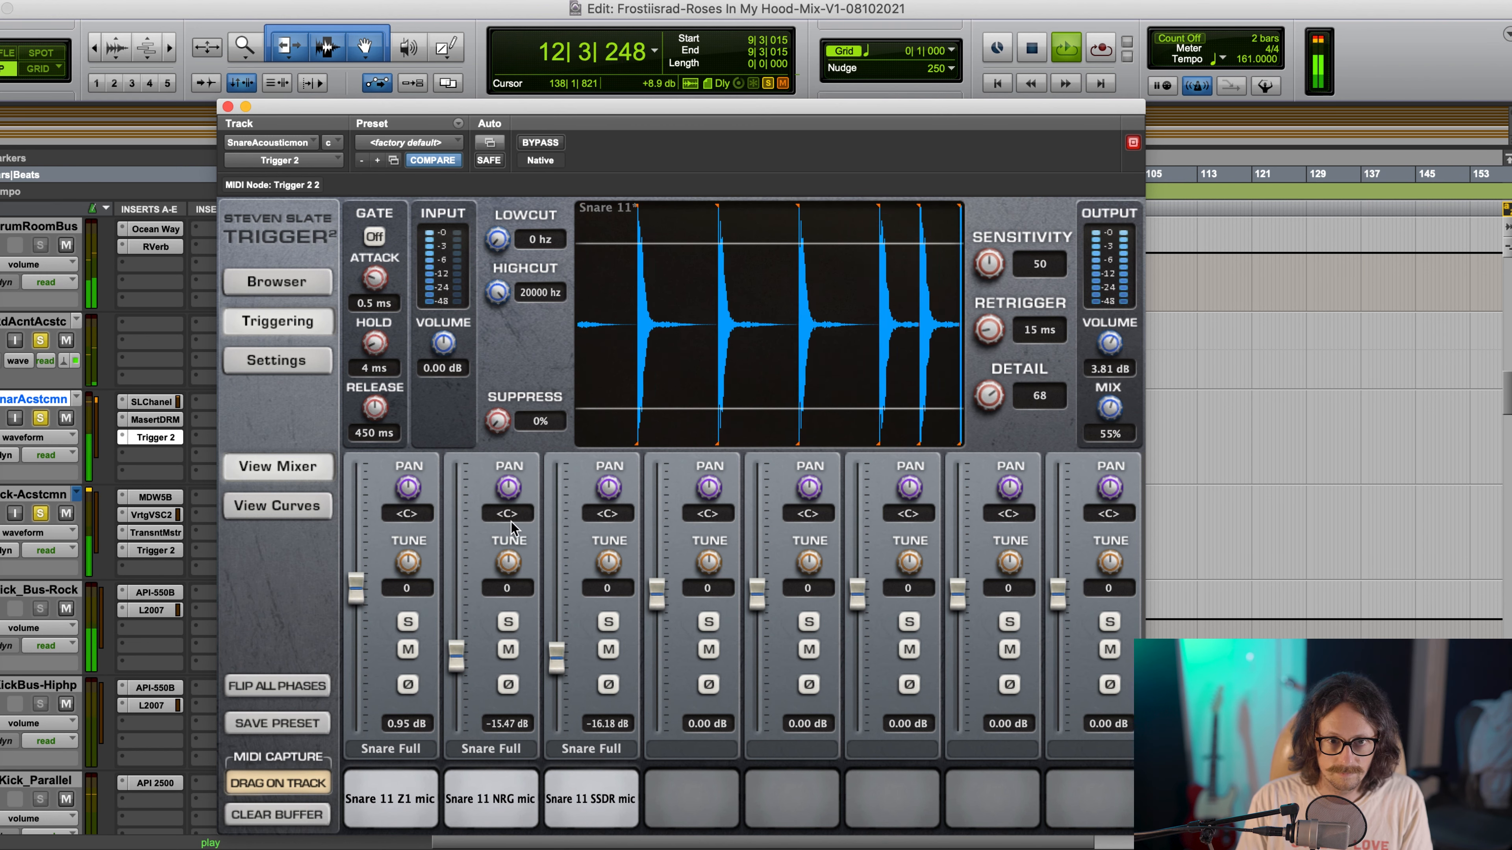
mouse_move(456, 657)
mouse_down()
mouse_move(453, 575)
mouse_move(452, 643)
mouse_up()
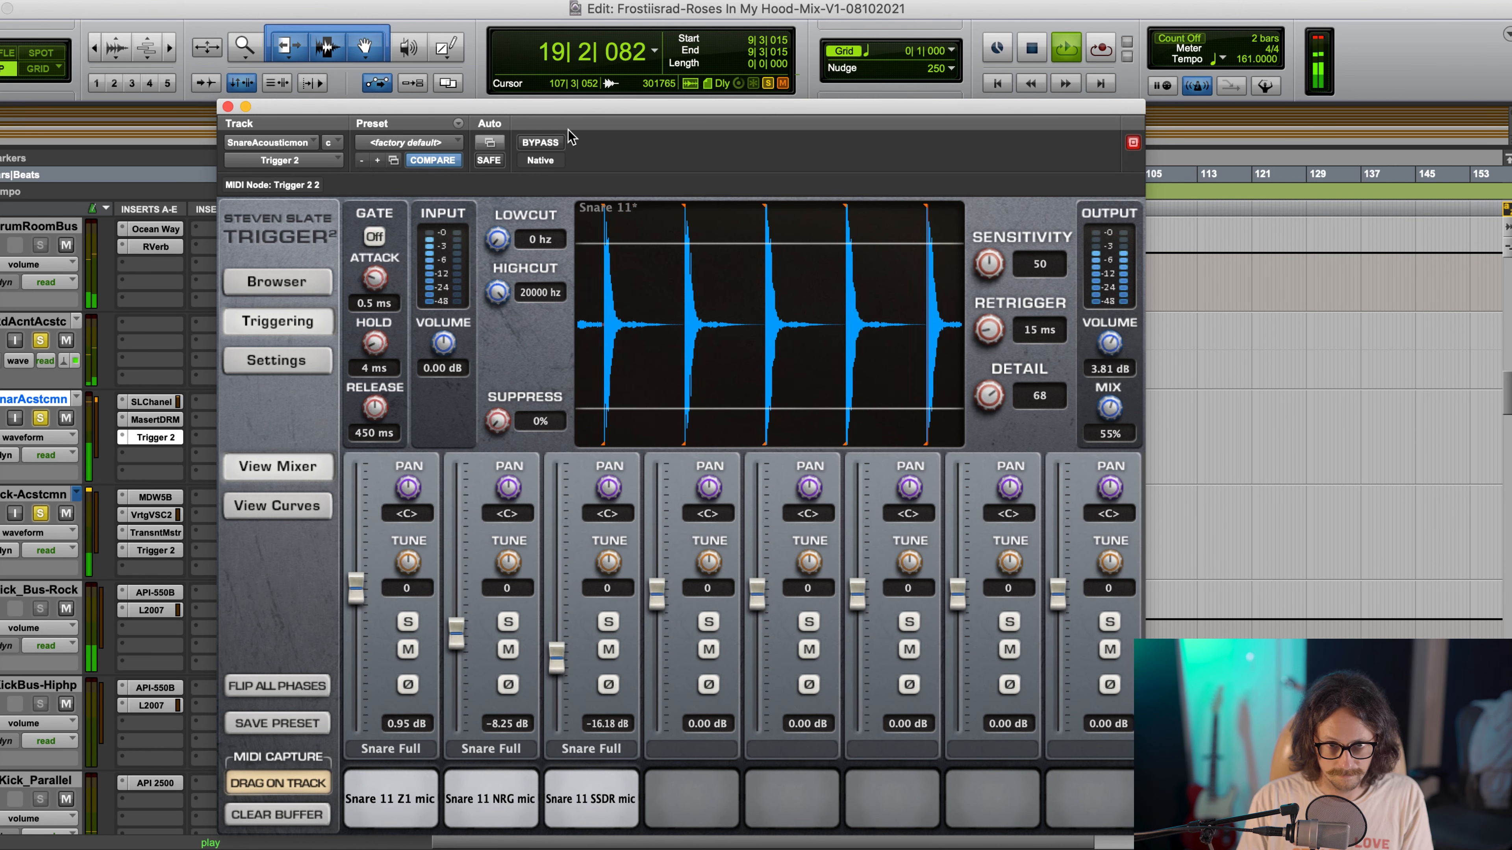
Compare the snare with Trigger 2 bypassed and active, restarting playback in between
click(557, 146)
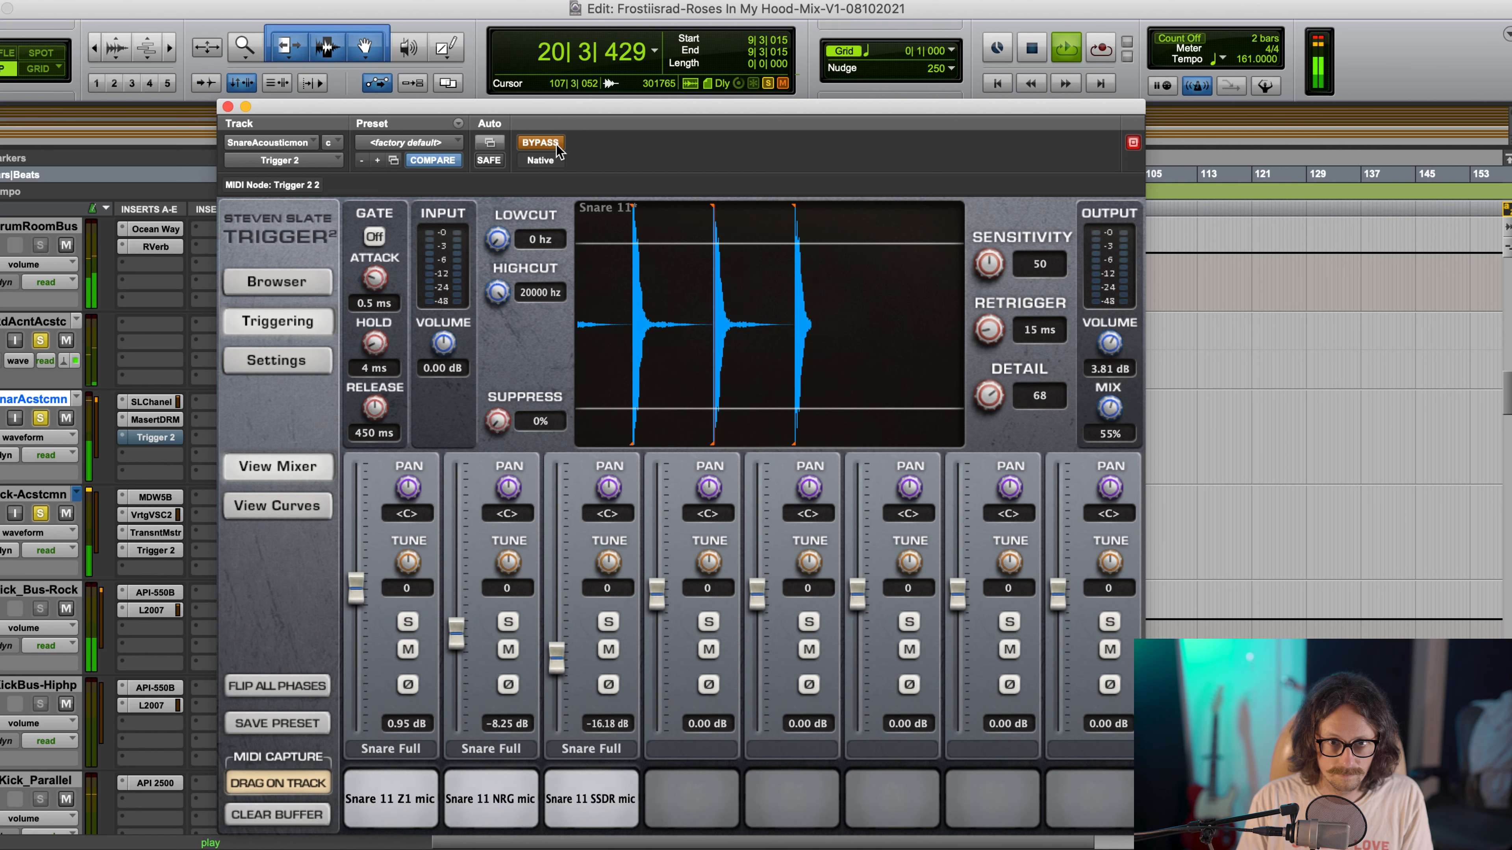
key(space)
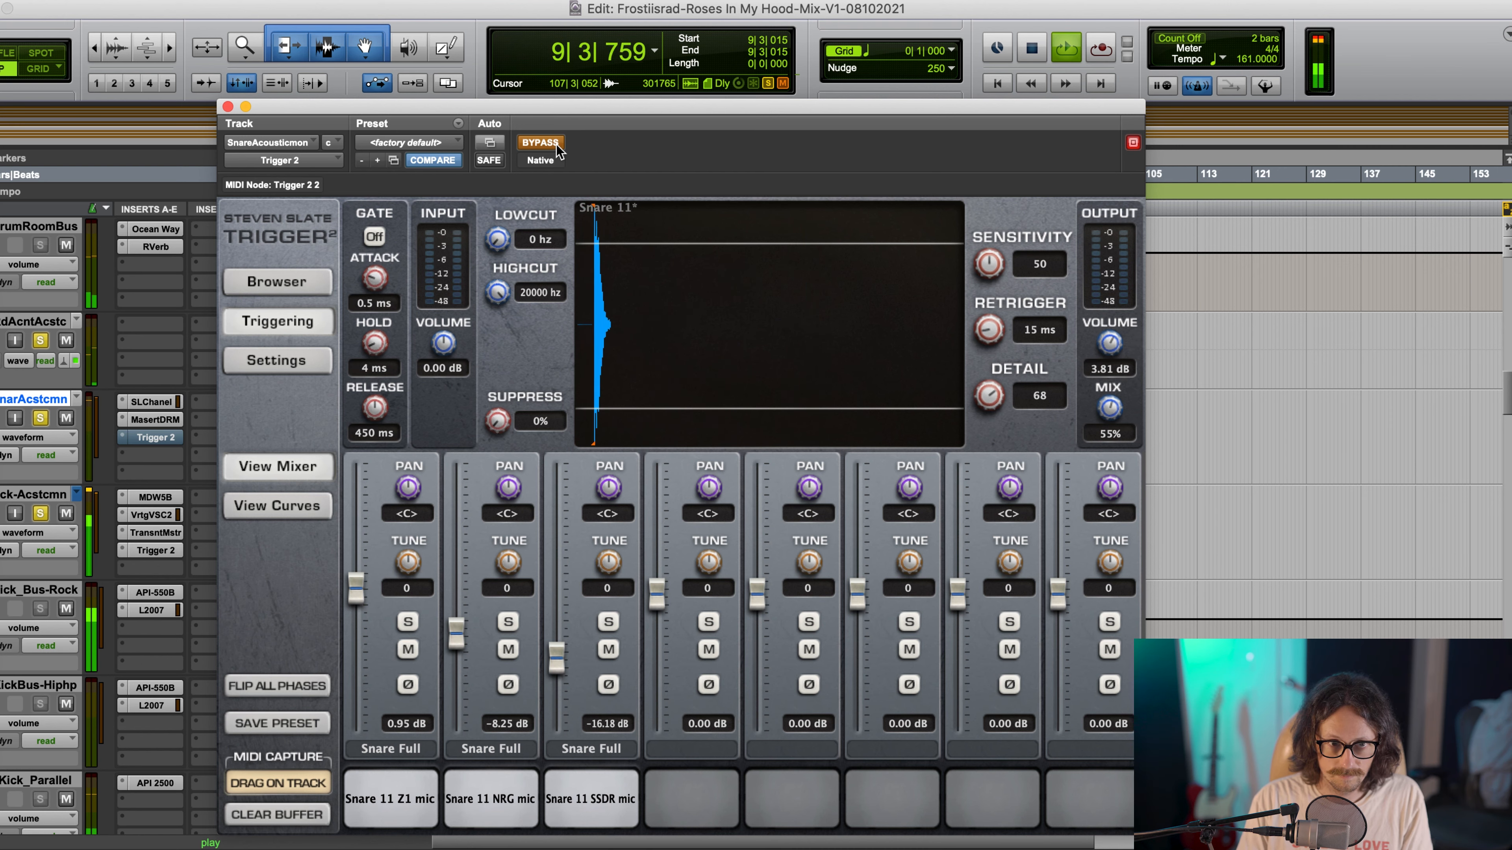
click(557, 146)
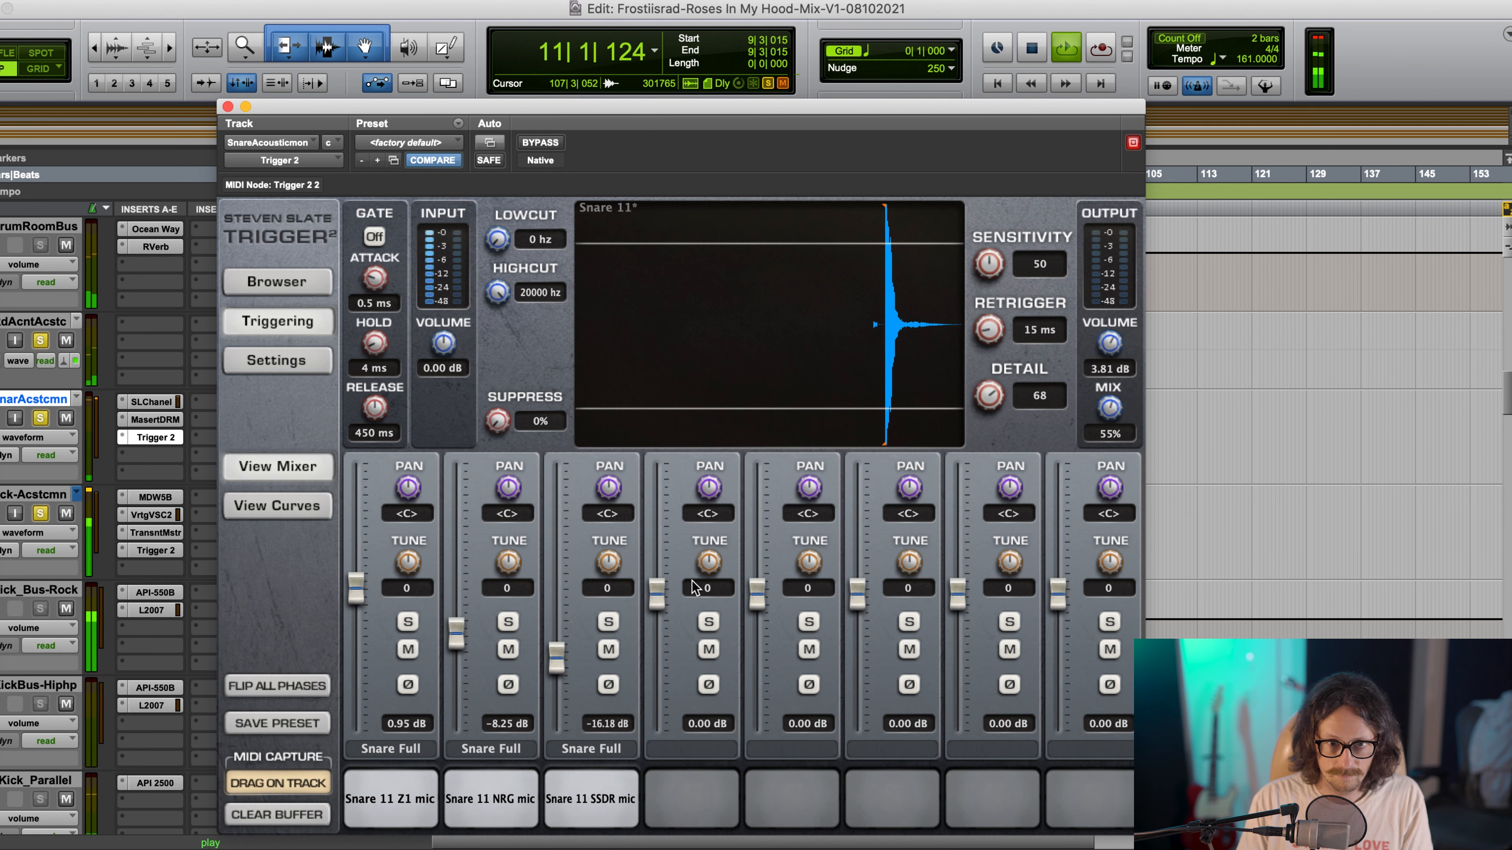
Set the snare's SSDR sample level to -11.68 dB and the NRG sample level to -12.58 dB
mouse_move(553, 664)
mouse_down()
mouse_move(555, 554)
mouse_move(555, 648)
mouse_up()
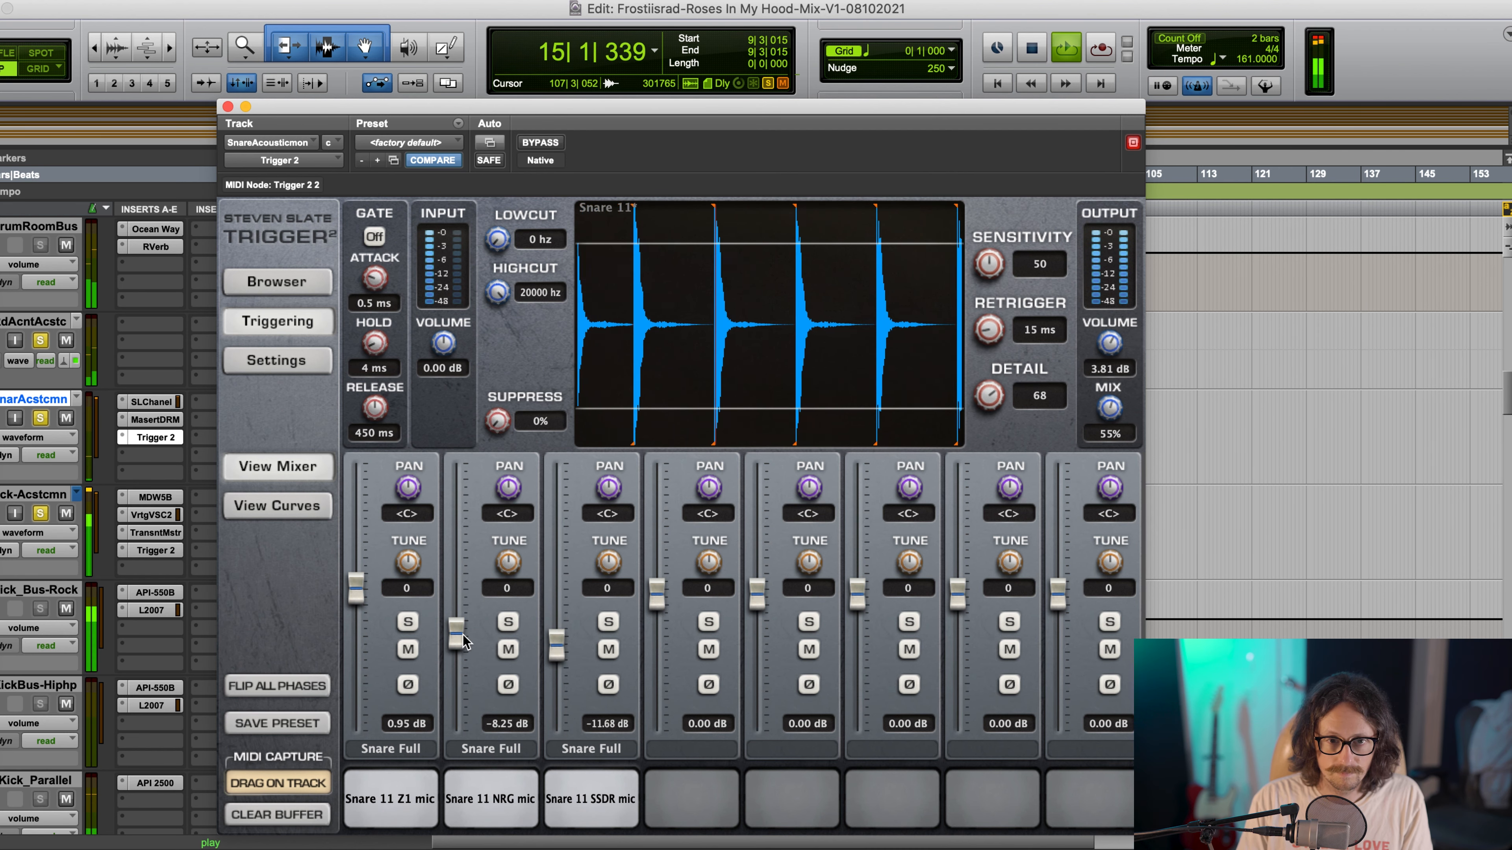
alt+click(457, 642)
drag(450, 592, 454, 653)
Audition the snare's Trigger 2 at 100% mix, set the mix to 47%, and stop playback
drag(1108, 408, 1149, 171)
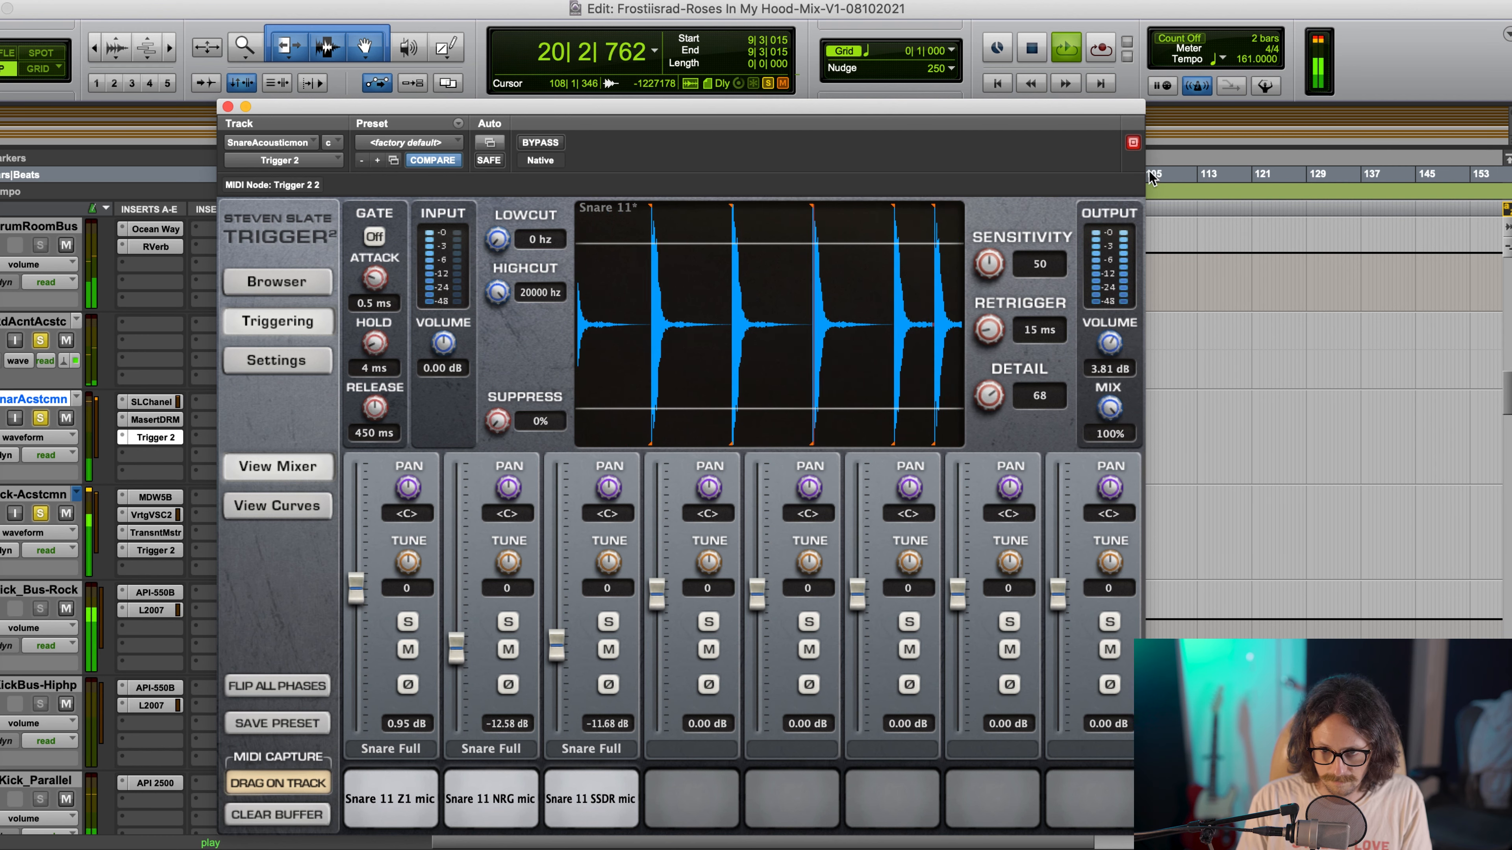
drag(1108, 411, 1071, 536)
key(space)
key(space)
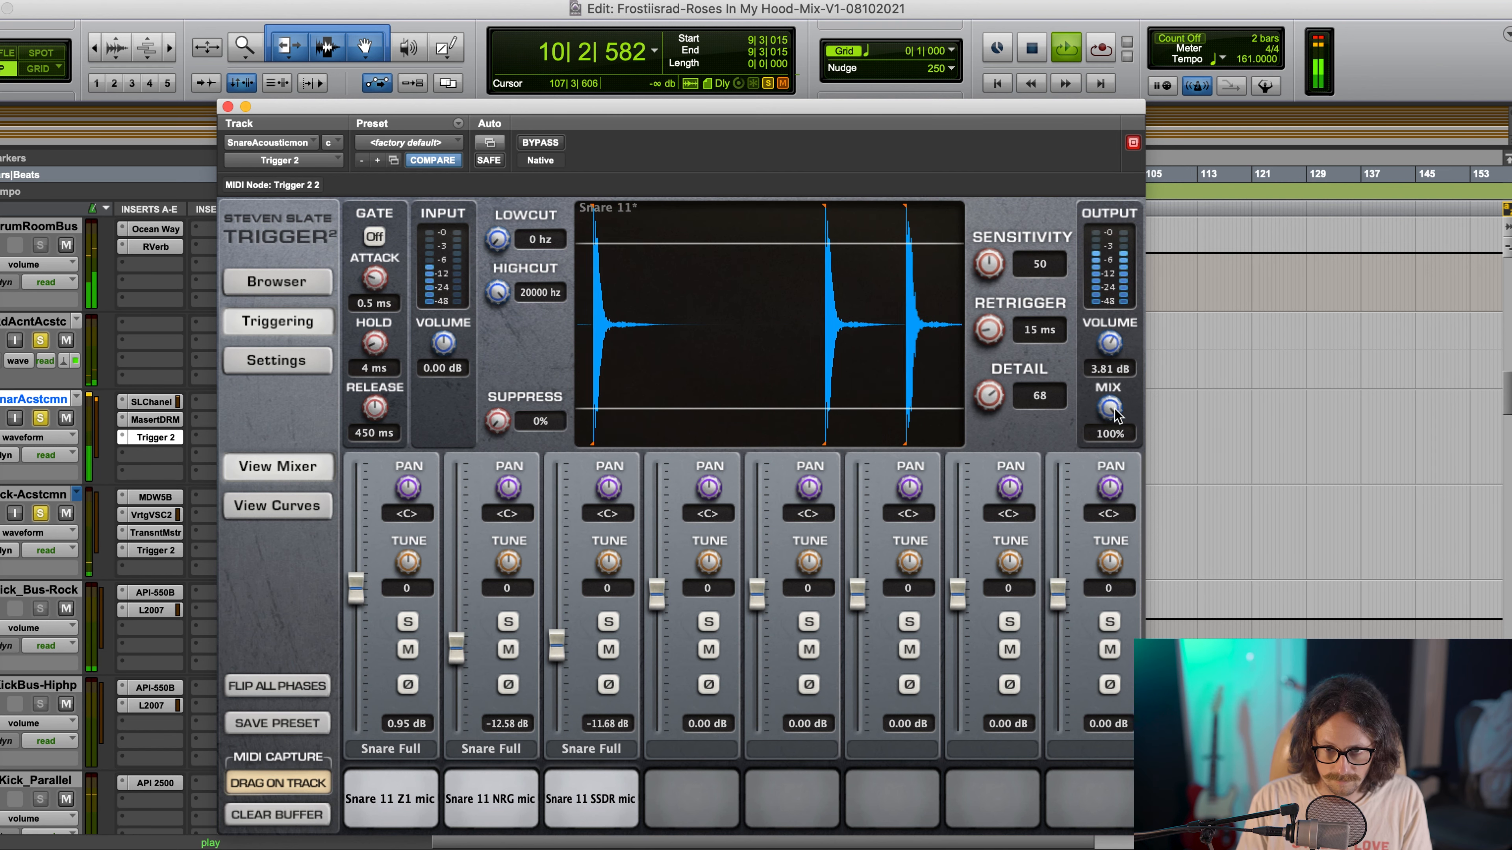
drag(1114, 413, 1083, 537)
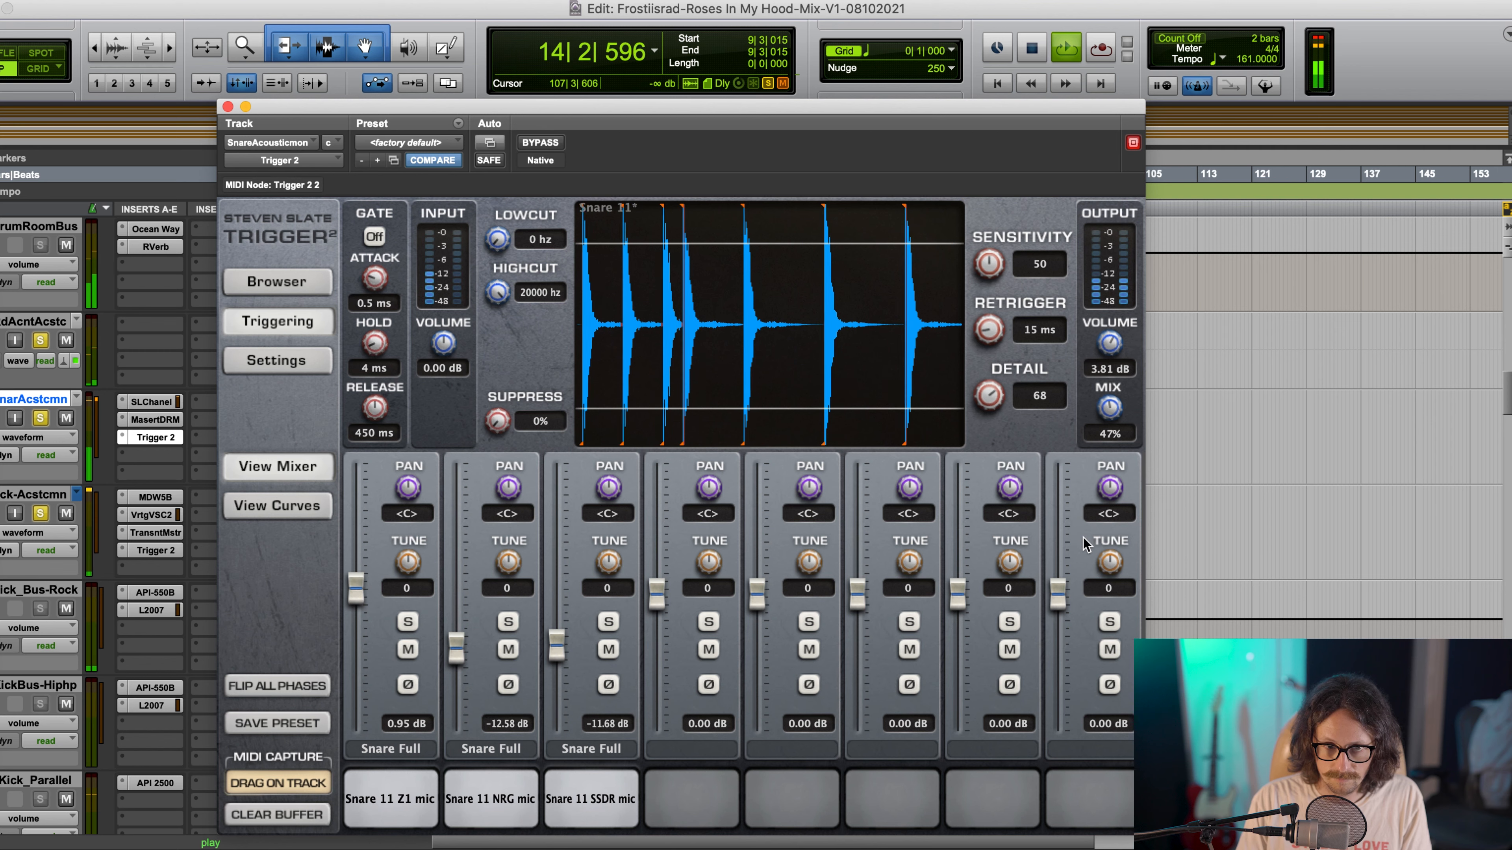
key(space)
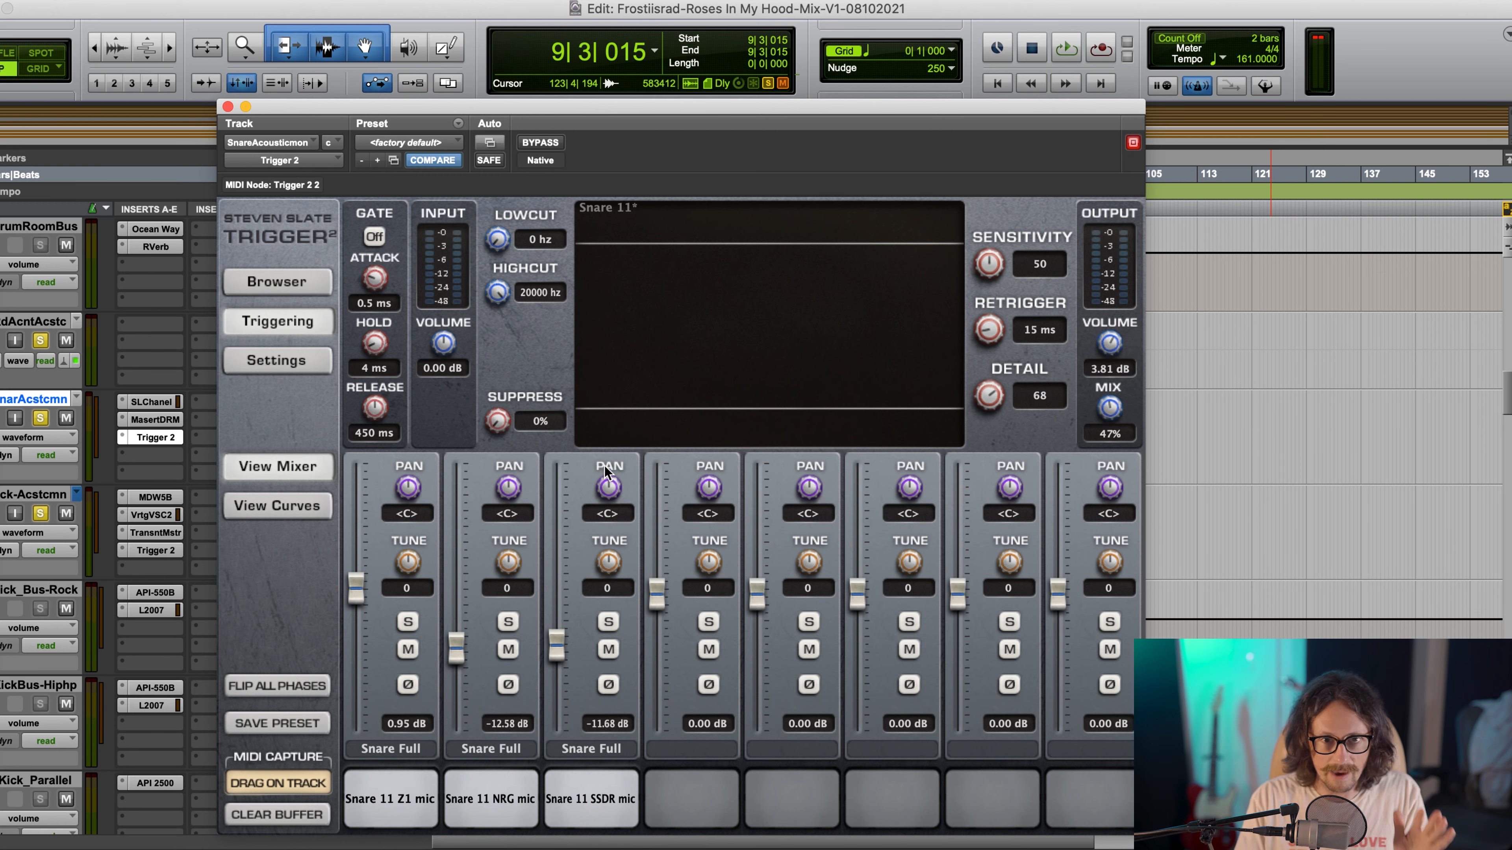
Close the snare's Trigger 2, play from bar 9, and compare the snare and kick with their Trigger 2 inserts bypassed and active
click(227, 106)
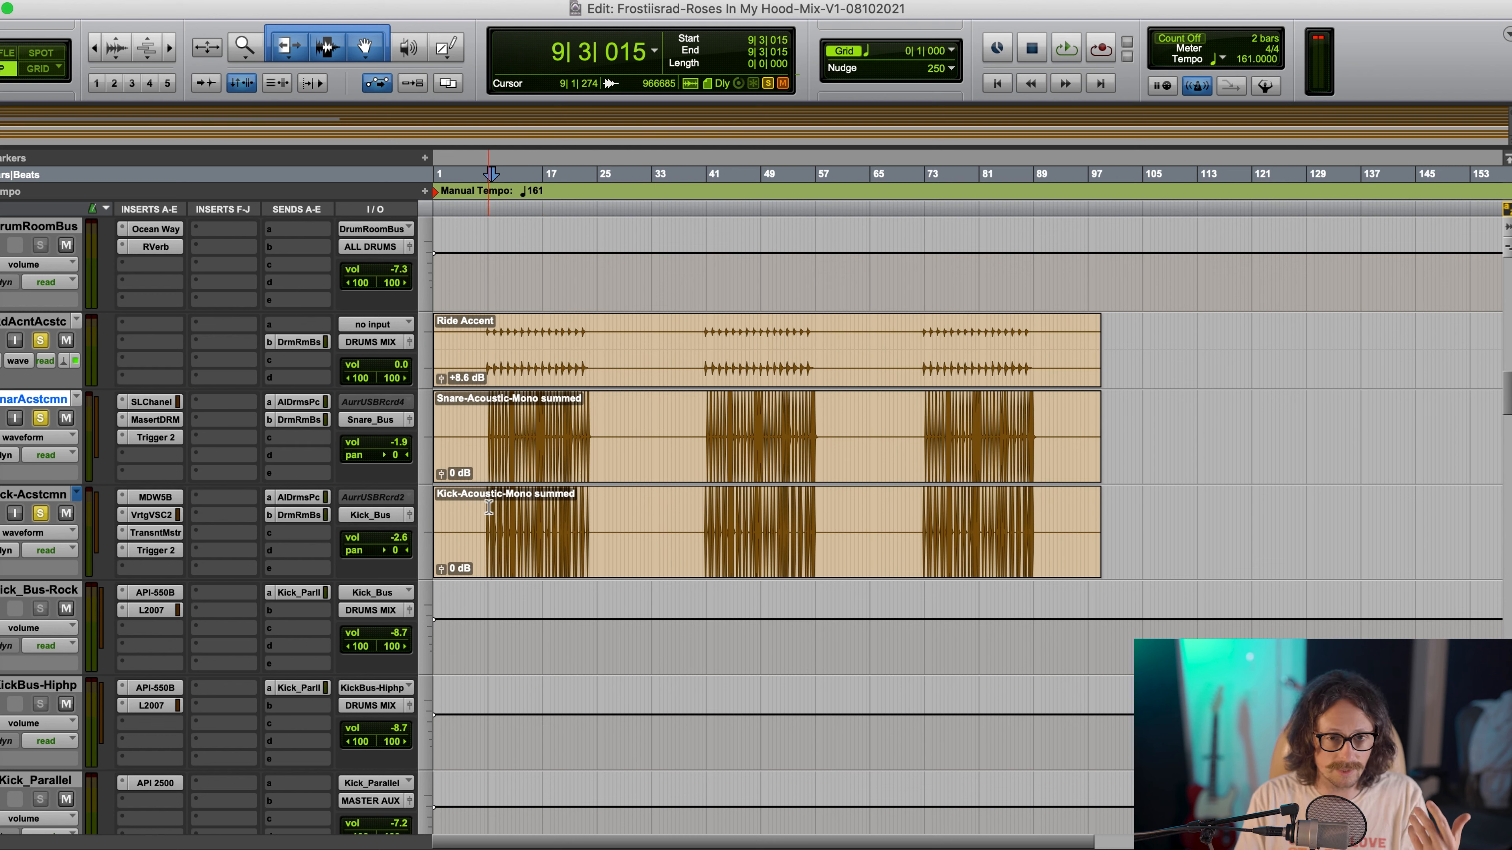
click(489, 332)
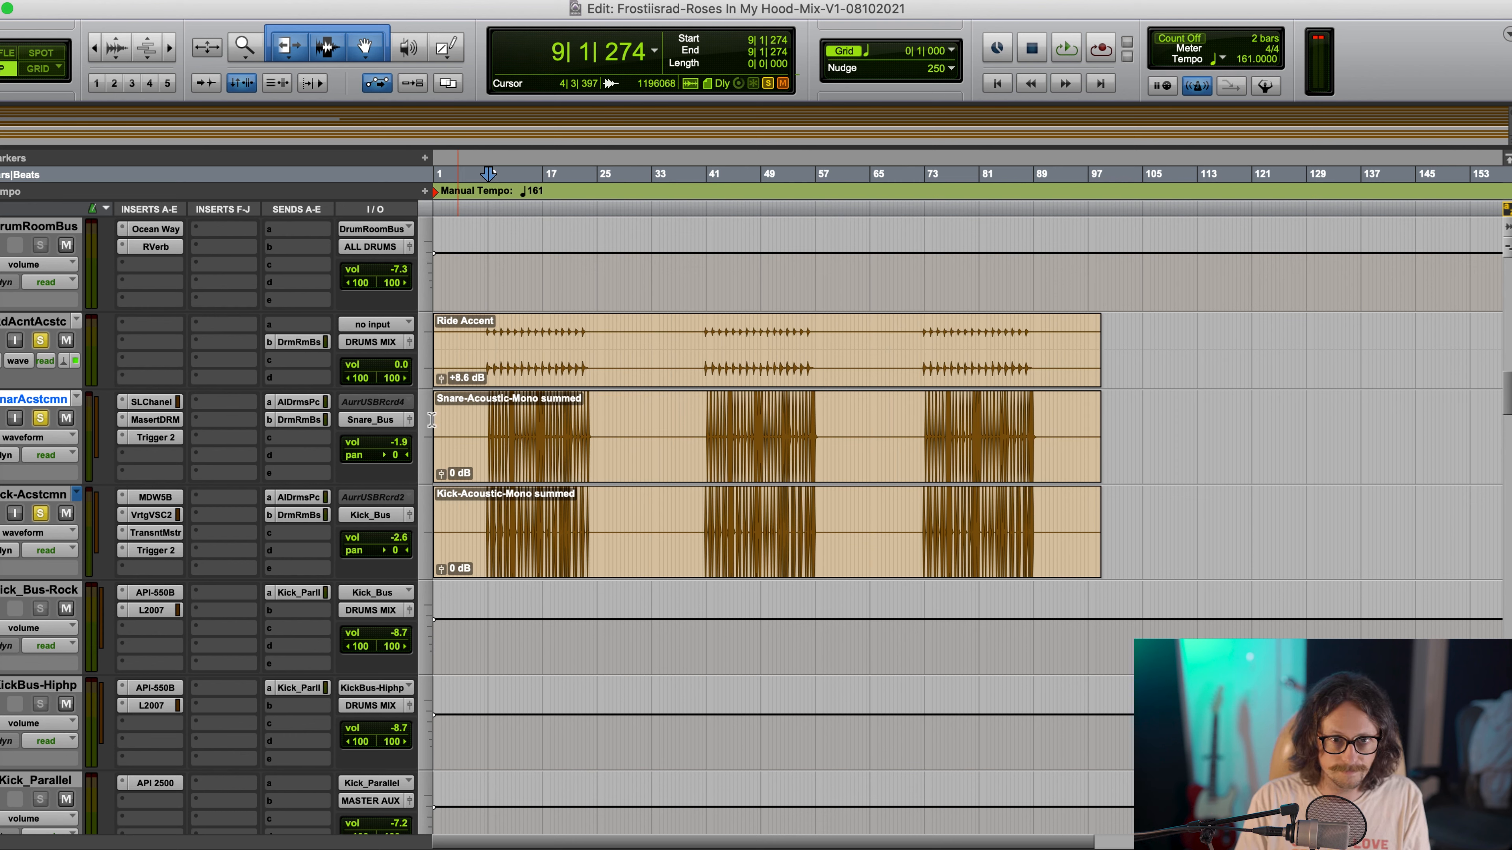
click(493, 428)
key(space)
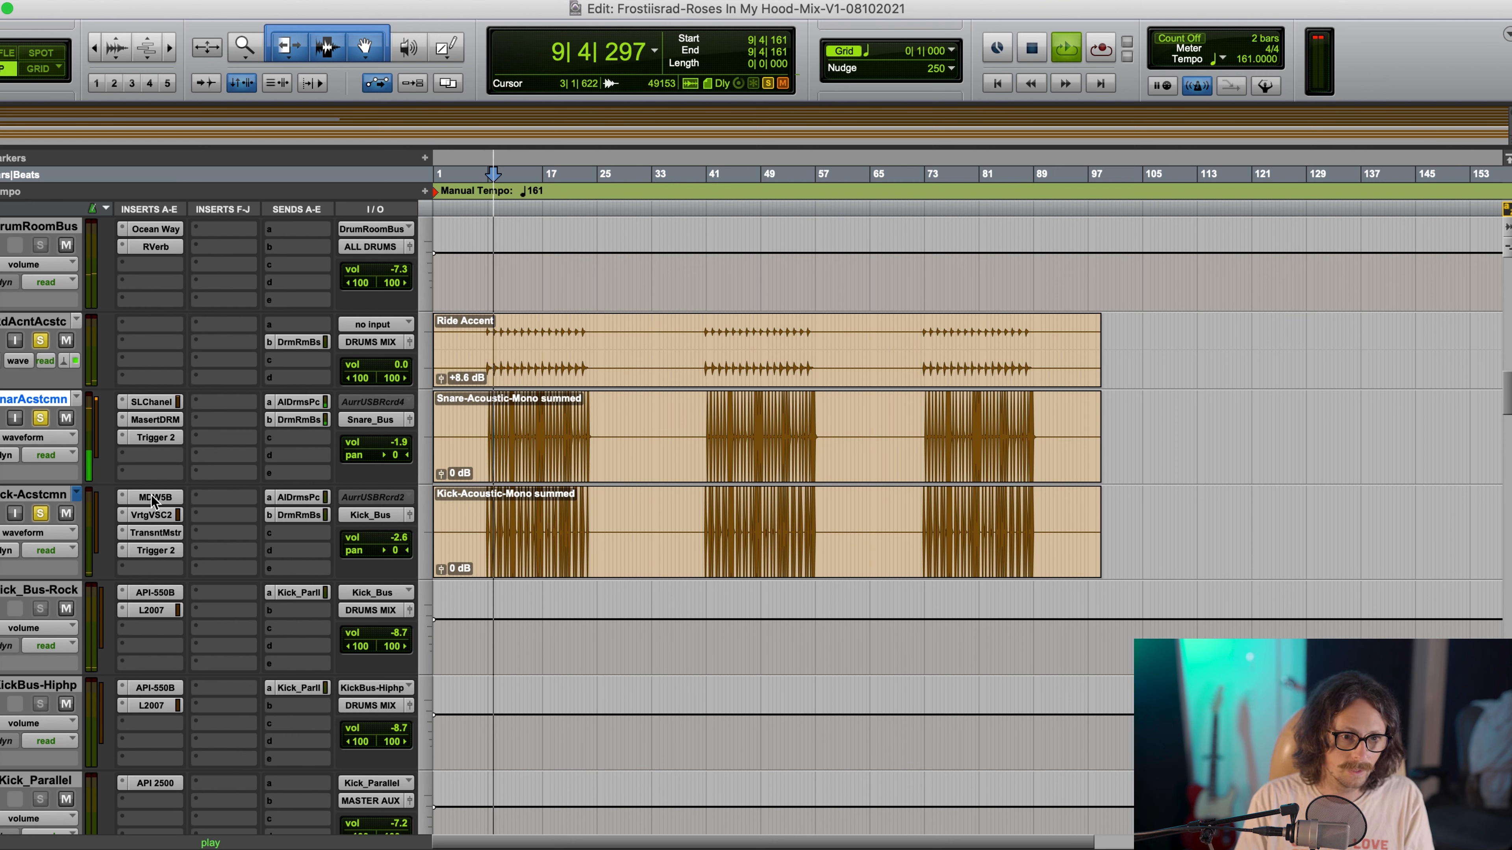
super+click(160, 439)
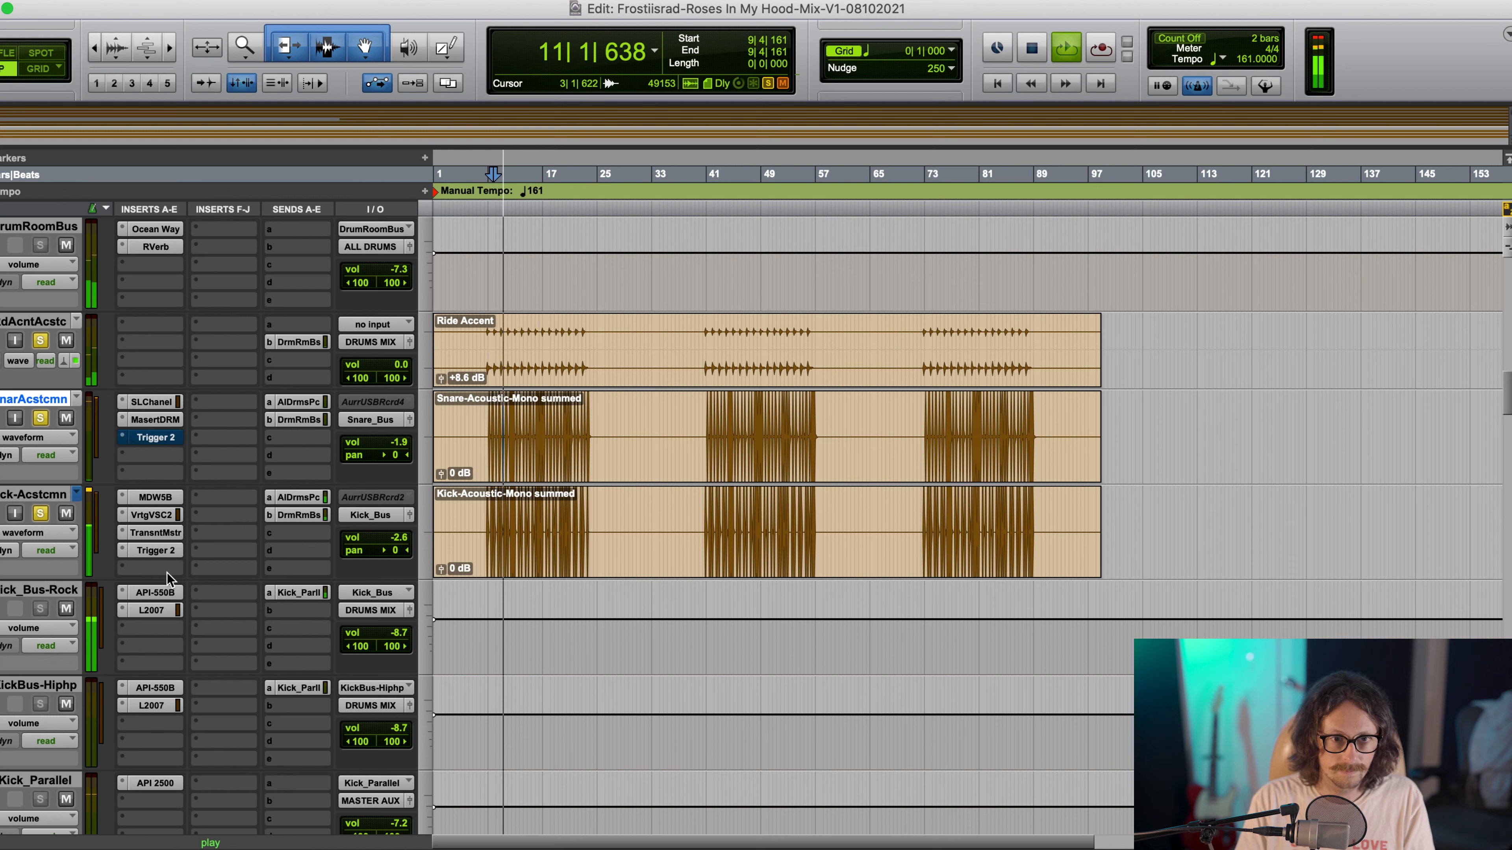
super+click(157, 551)
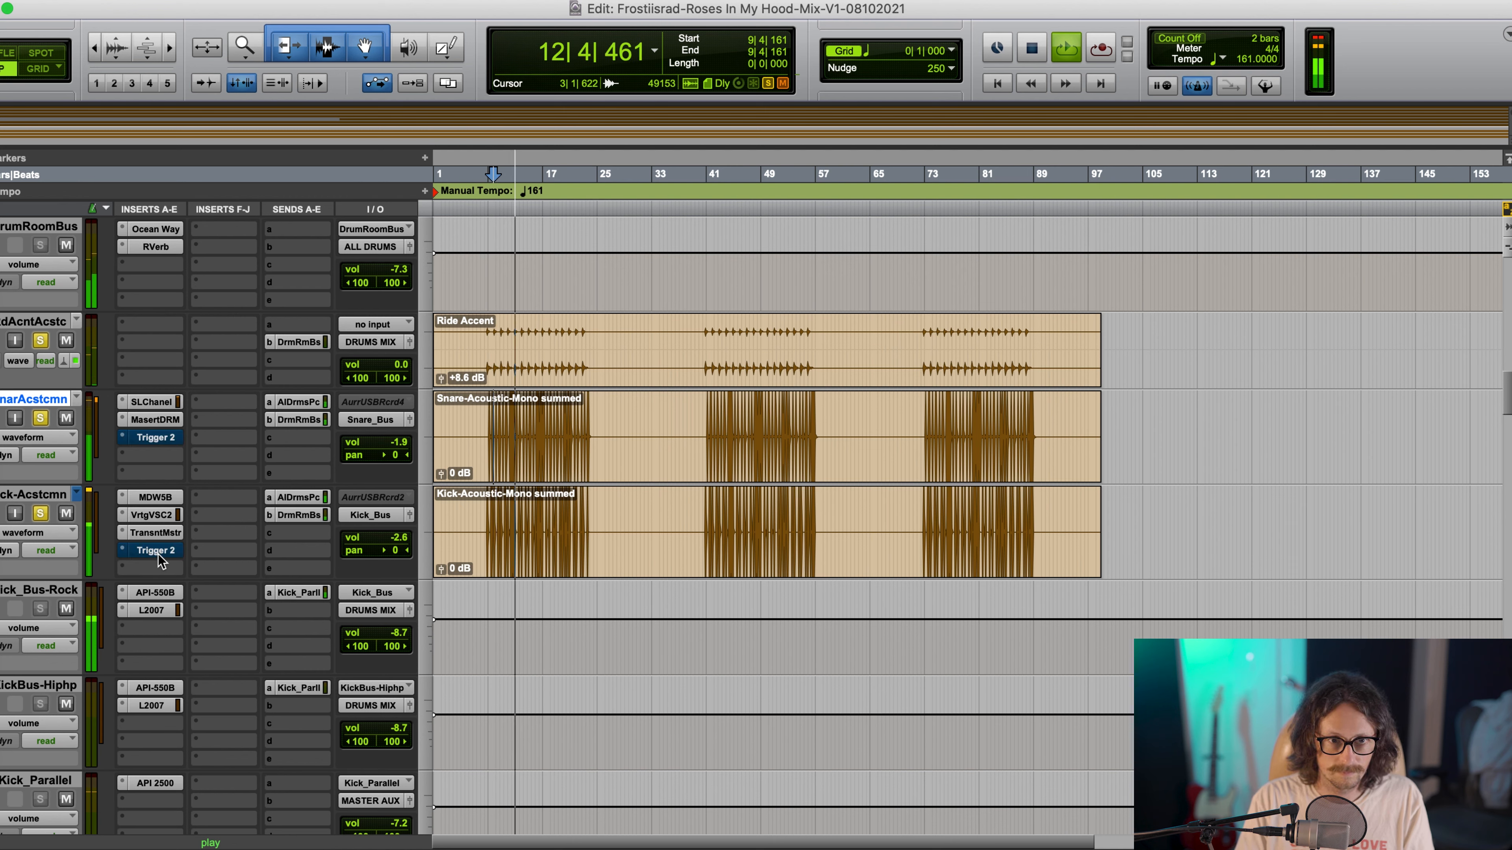
super+click(157, 551)
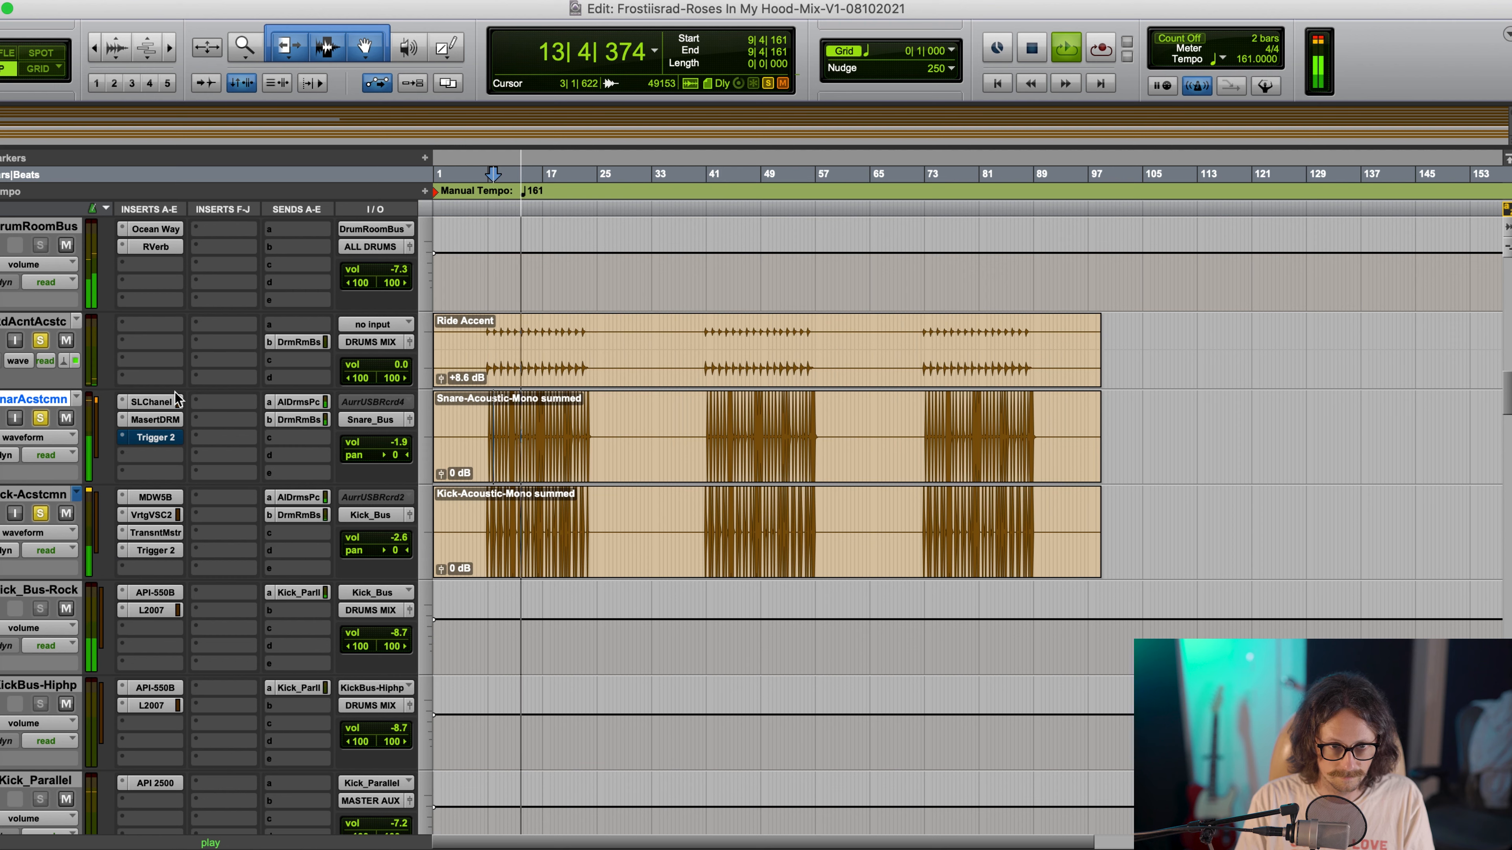
super+click(157, 438)
Refine the snare's Trigger 2 to SSDR -15.13 dB, mix 46% and output volume 4.08 dB, then stop playback and close it
click(152, 437)
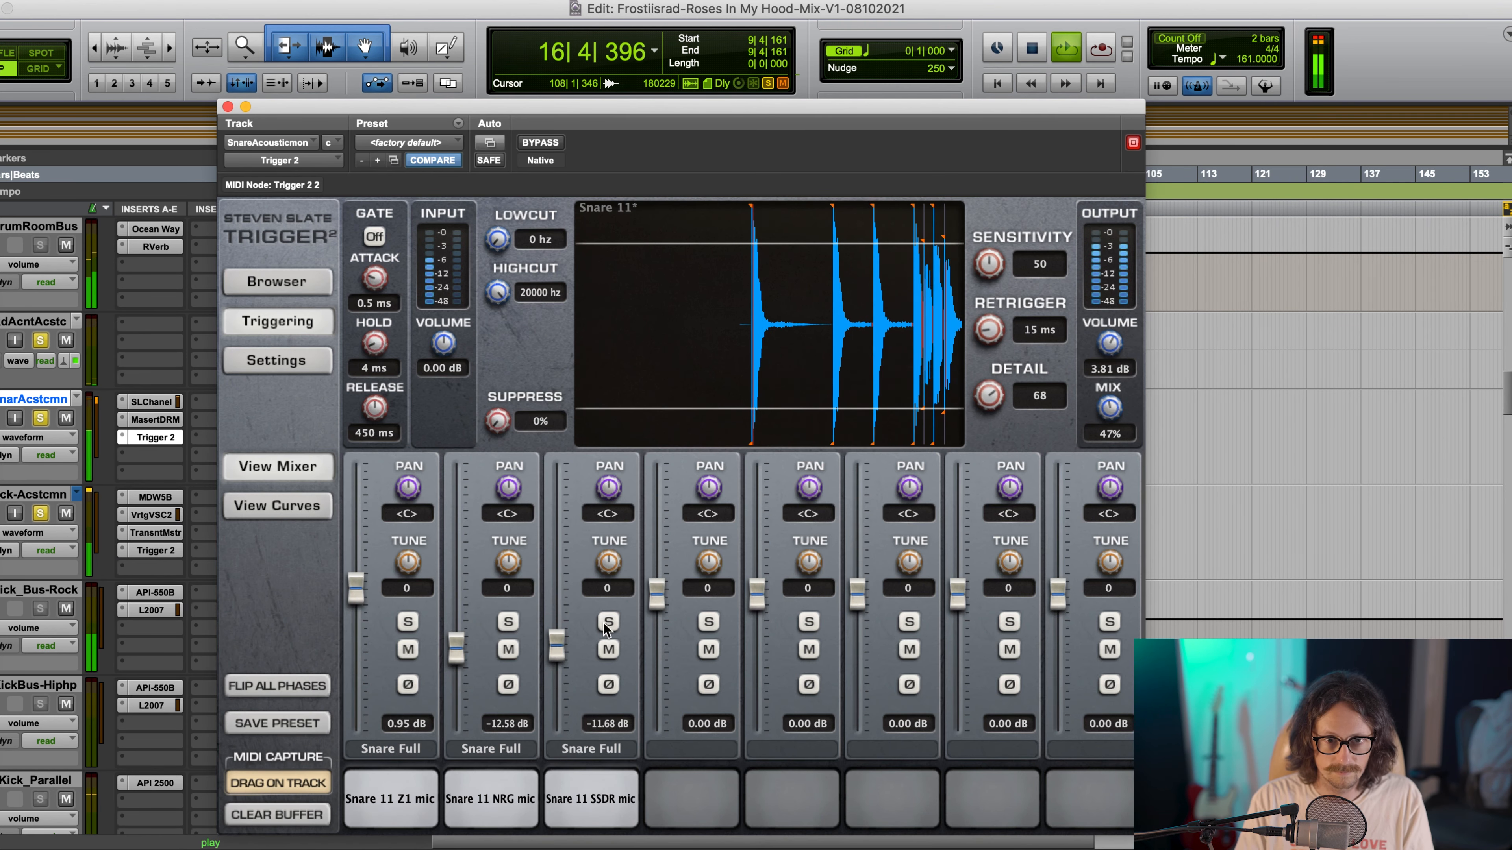
drag(556, 644, 557, 668)
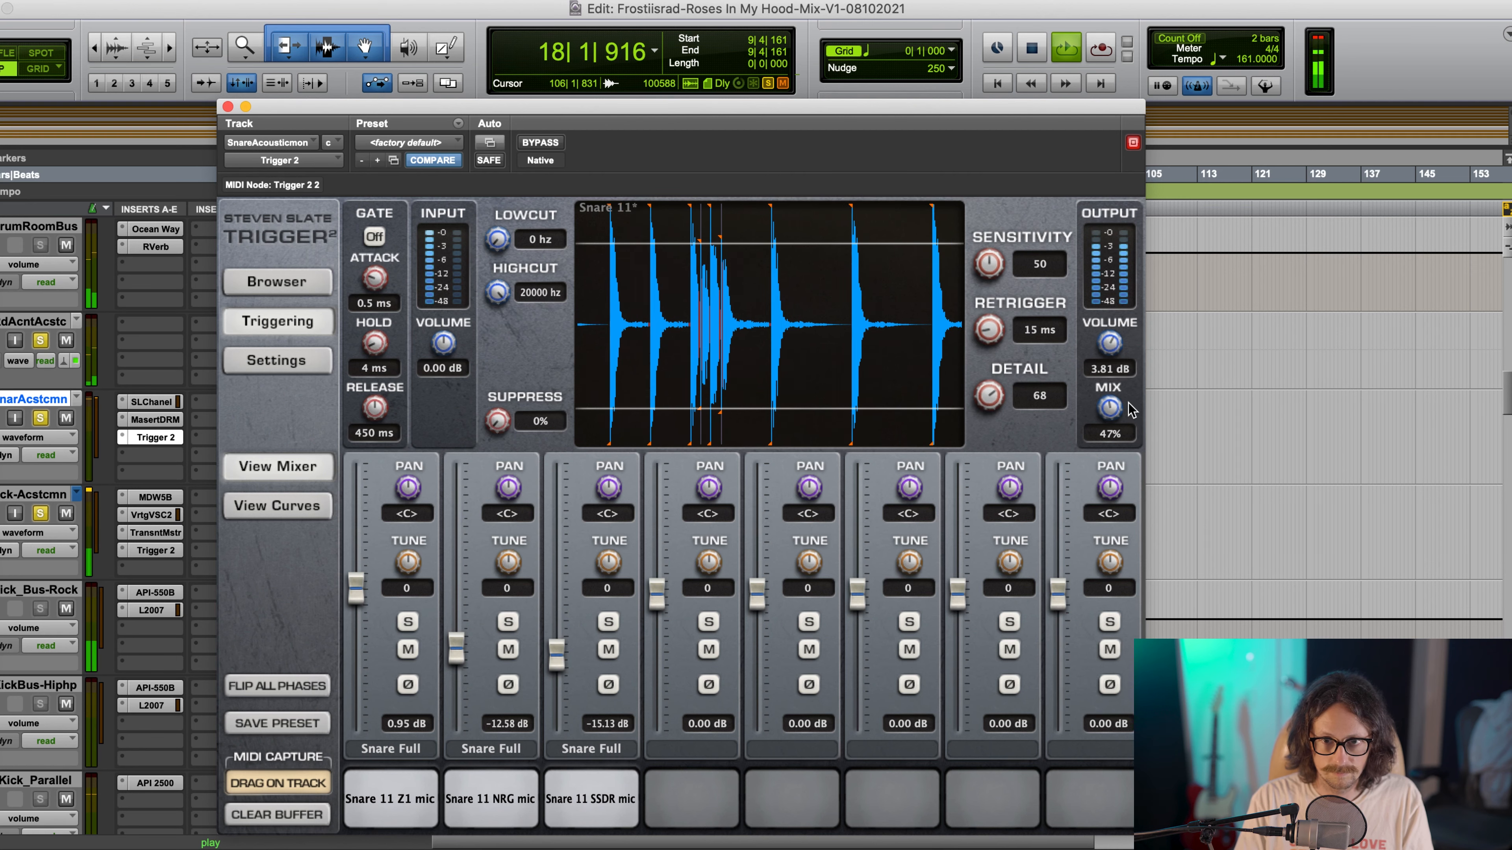
drag(1118, 405, 1118, 407)
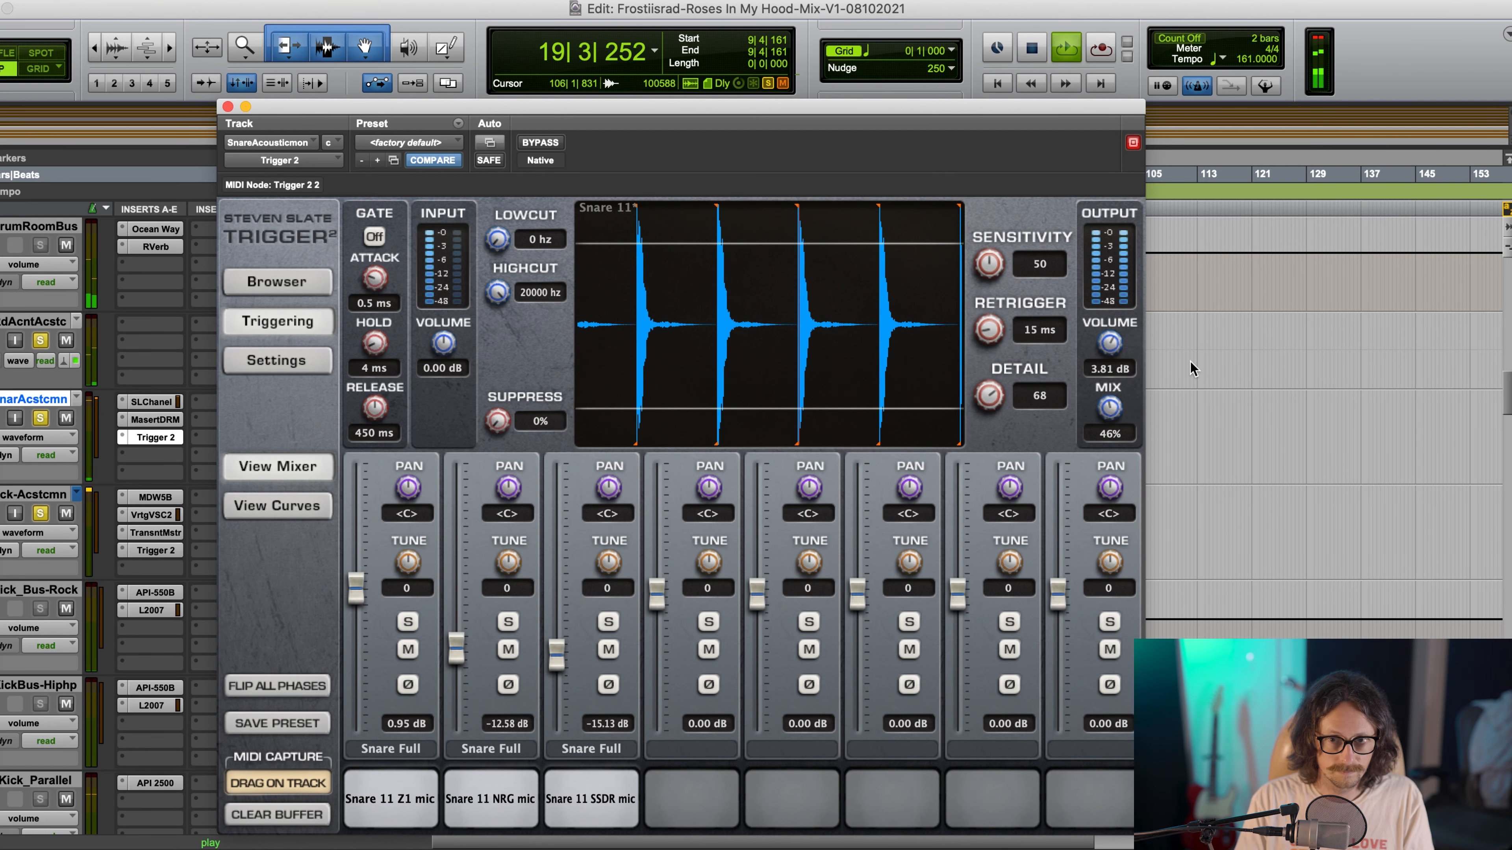
drag(1107, 351, 1106, 347)
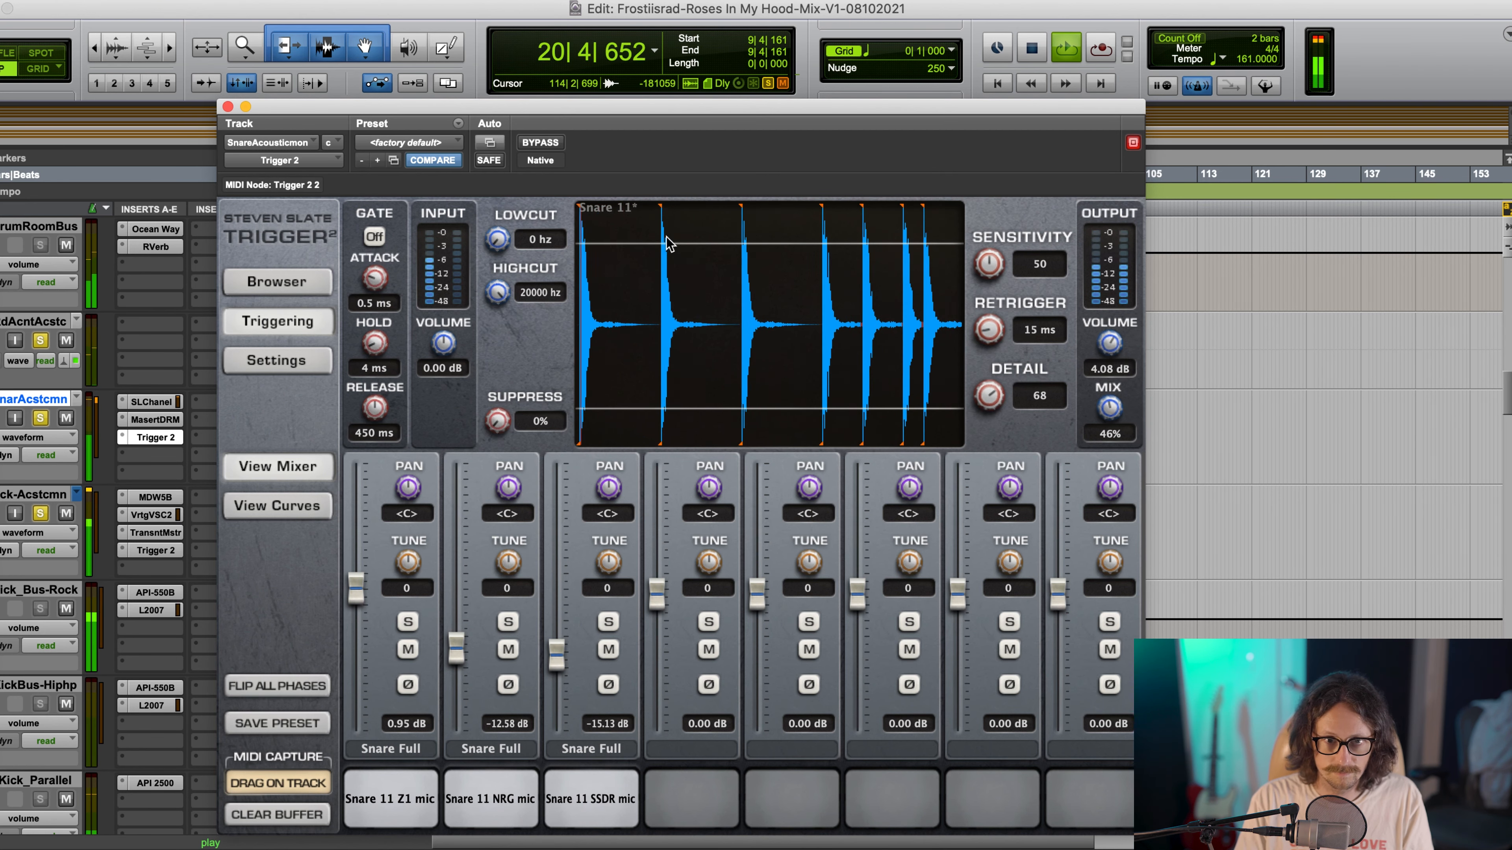
key(space)
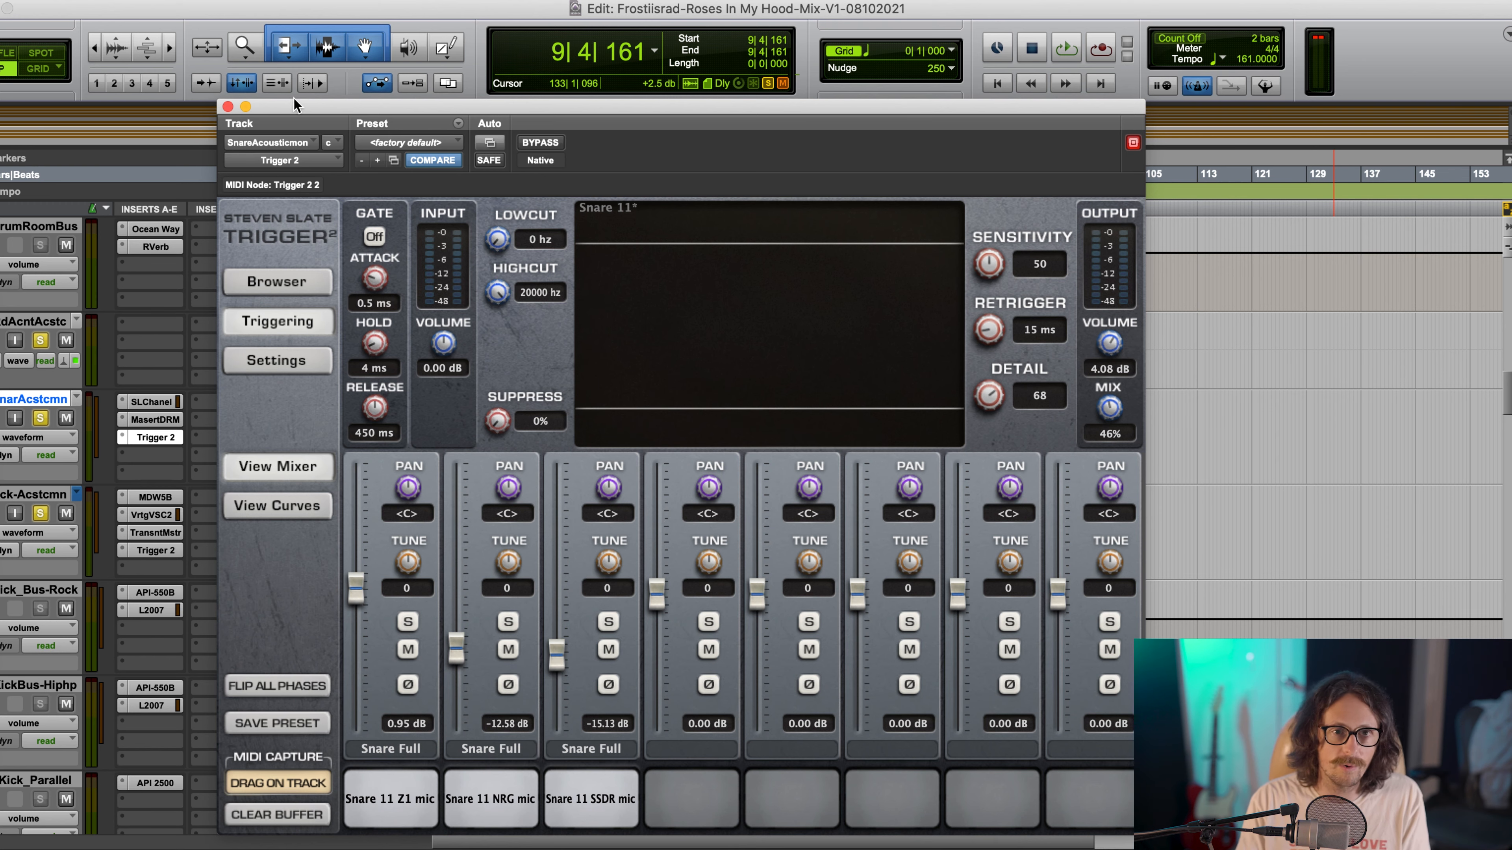
click(228, 107)
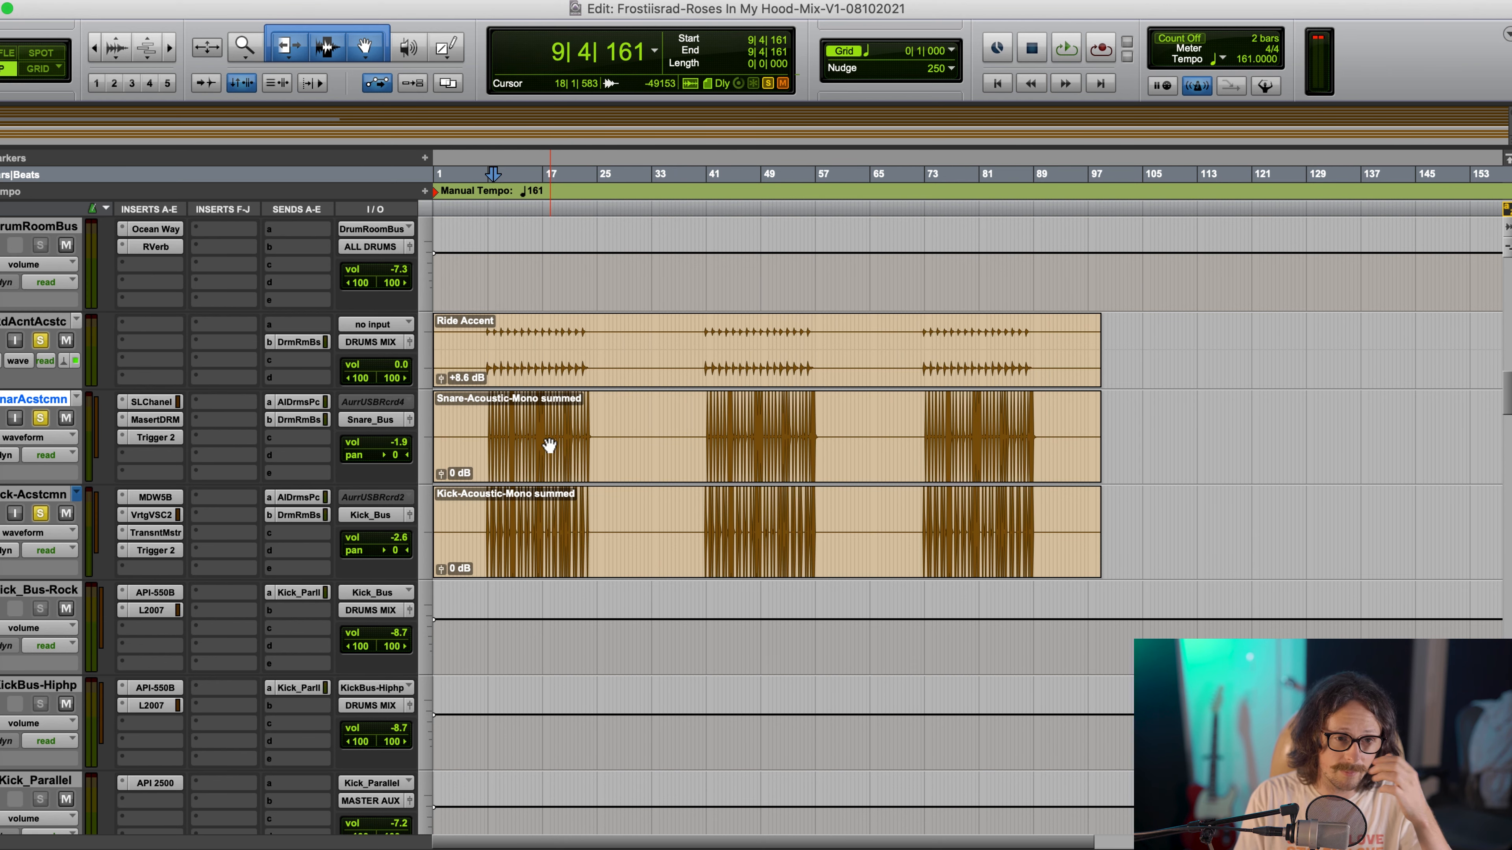
Move the Bass-Elect track up among the drum tracks, directly below the Ride-Acoustic track
scroll(553, 453, down, 15)
scroll(548, 444, down, 15)
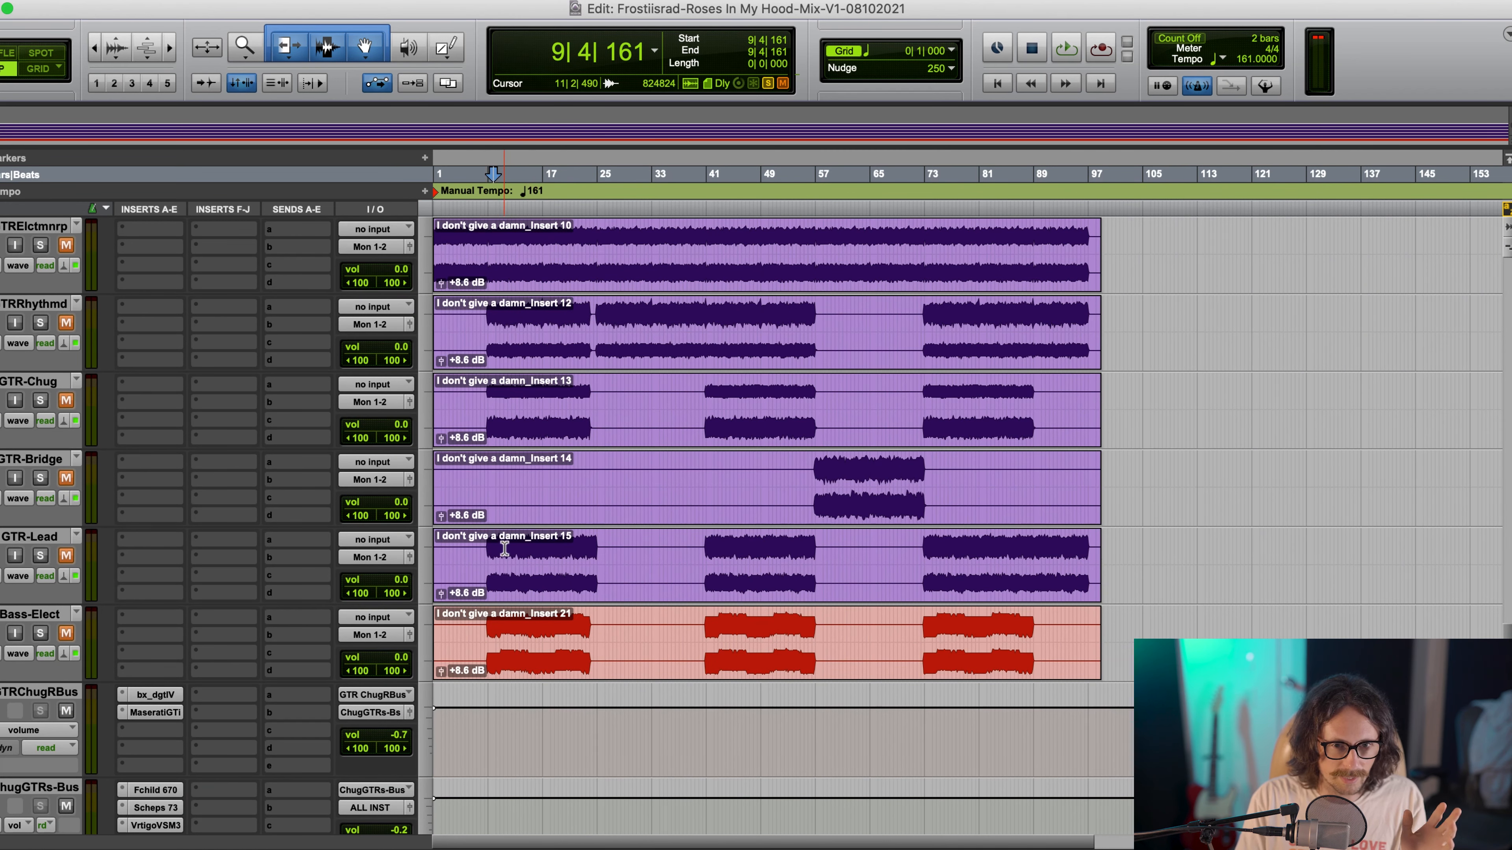
click(506, 551)
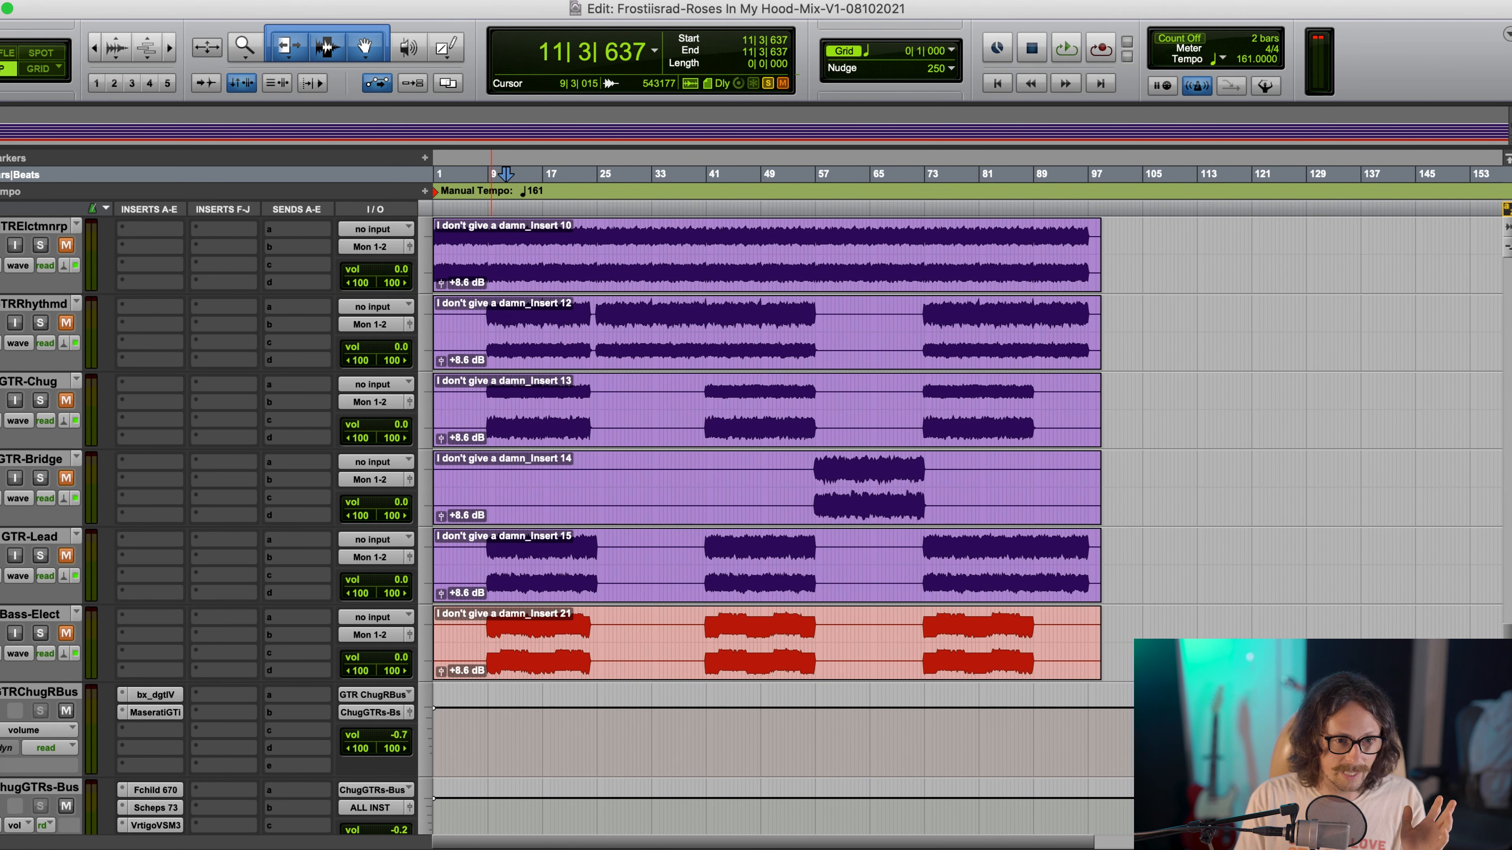
double_click(12, 620)
drag(12, 619, 2, 739)
scroll(414, 607, down, 2)
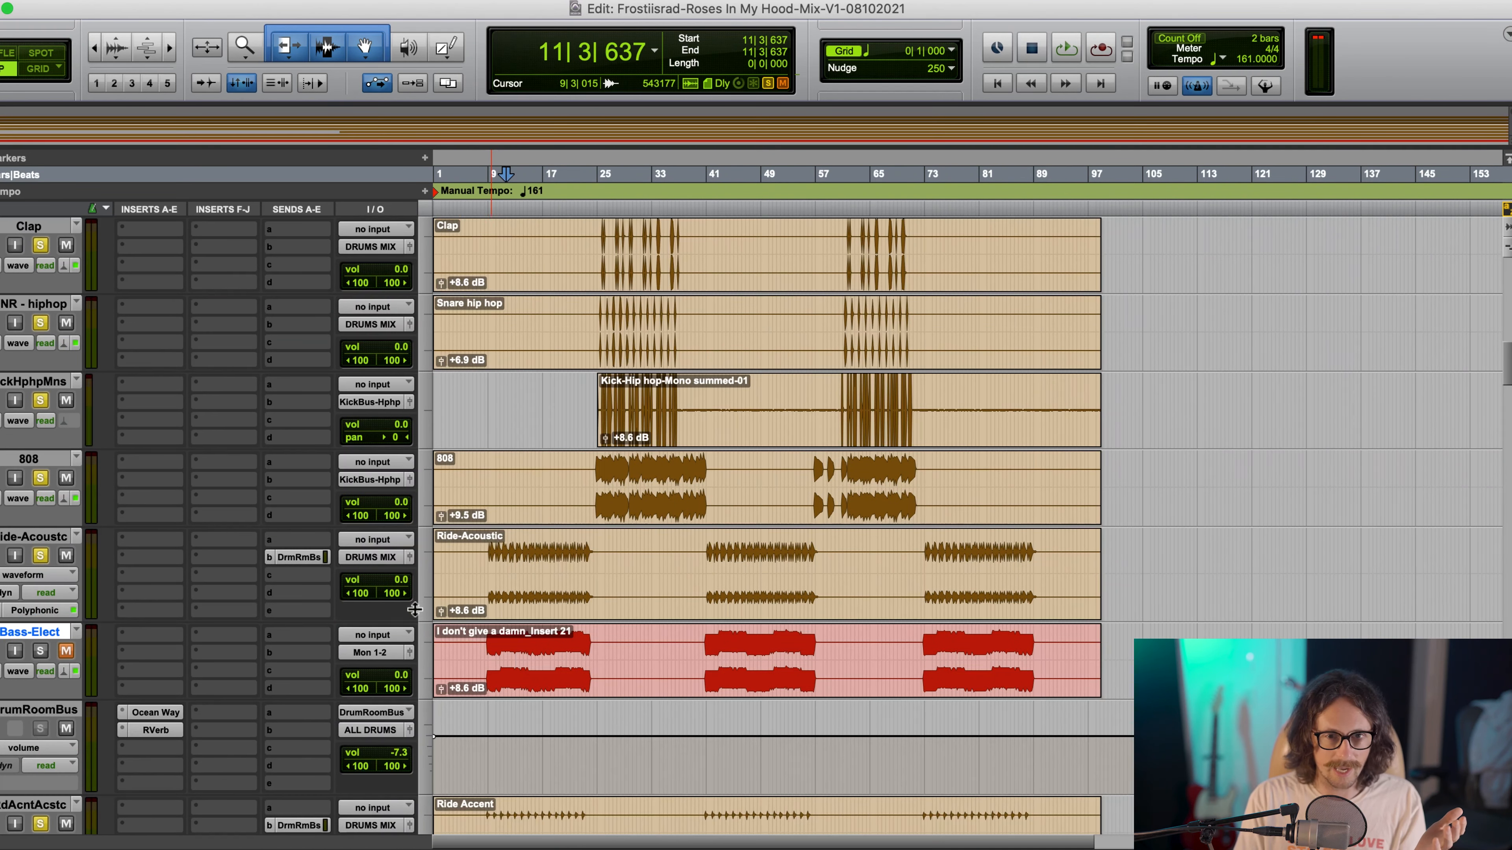
Place the playback start just before bar 9, unmute and solo the Bass-Elect track, and route its output to the INST MIX stereo bus
click(487, 661)
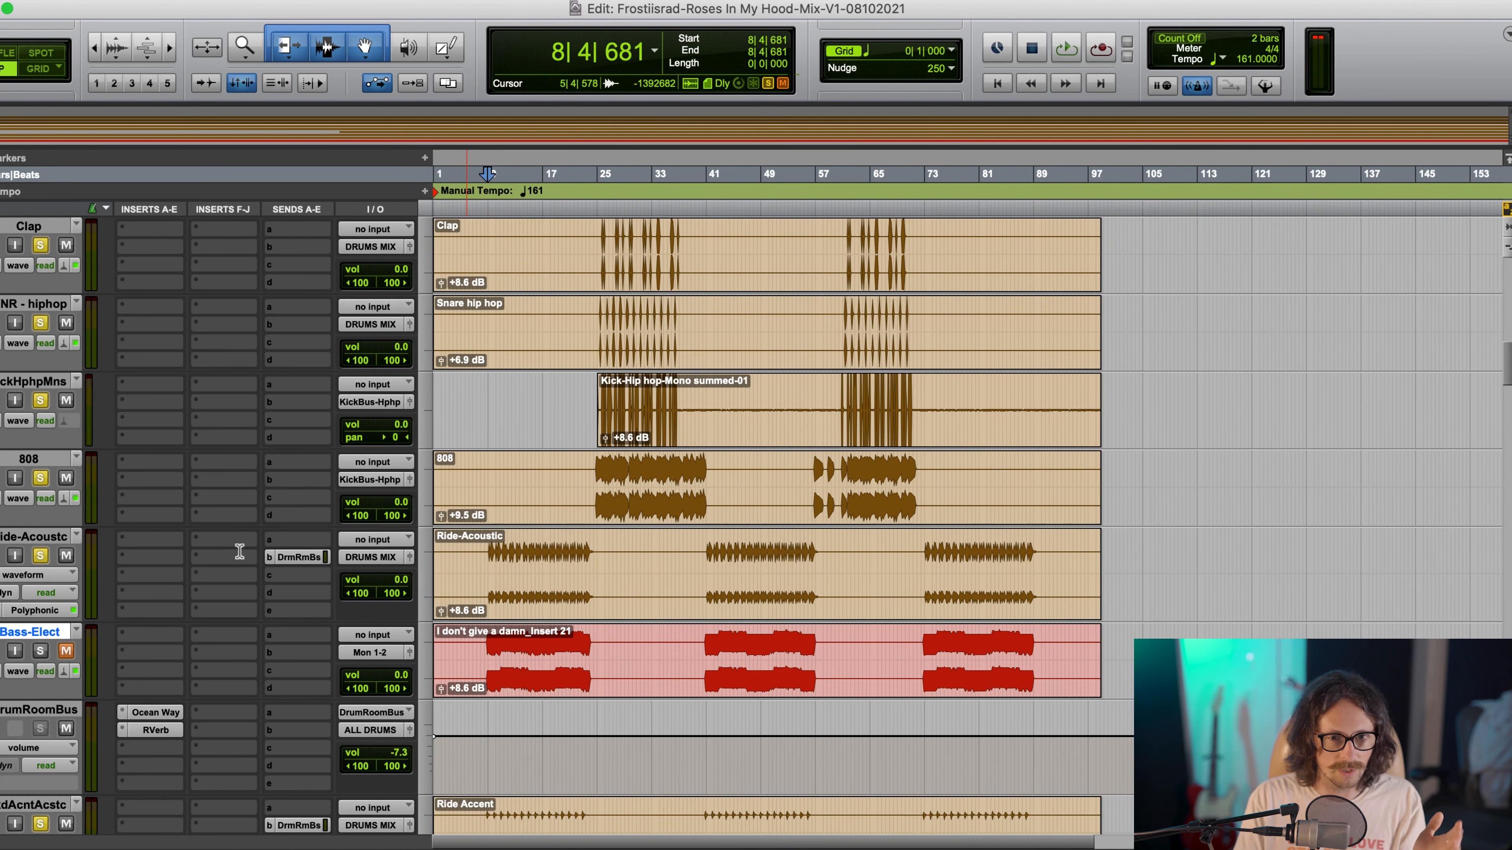
scroll(53, 662, down, 1)
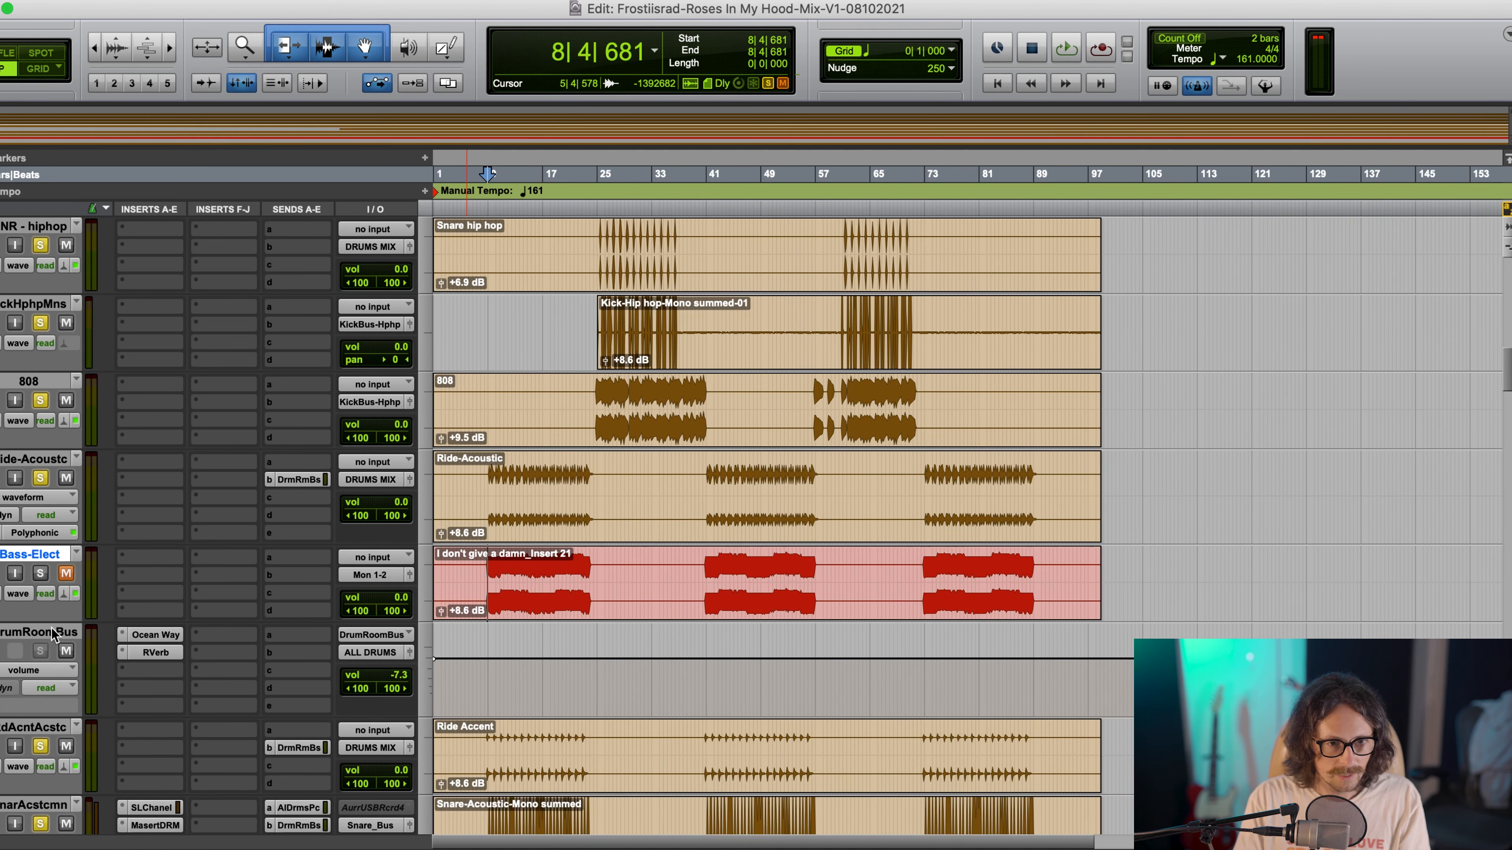
click(41, 573)
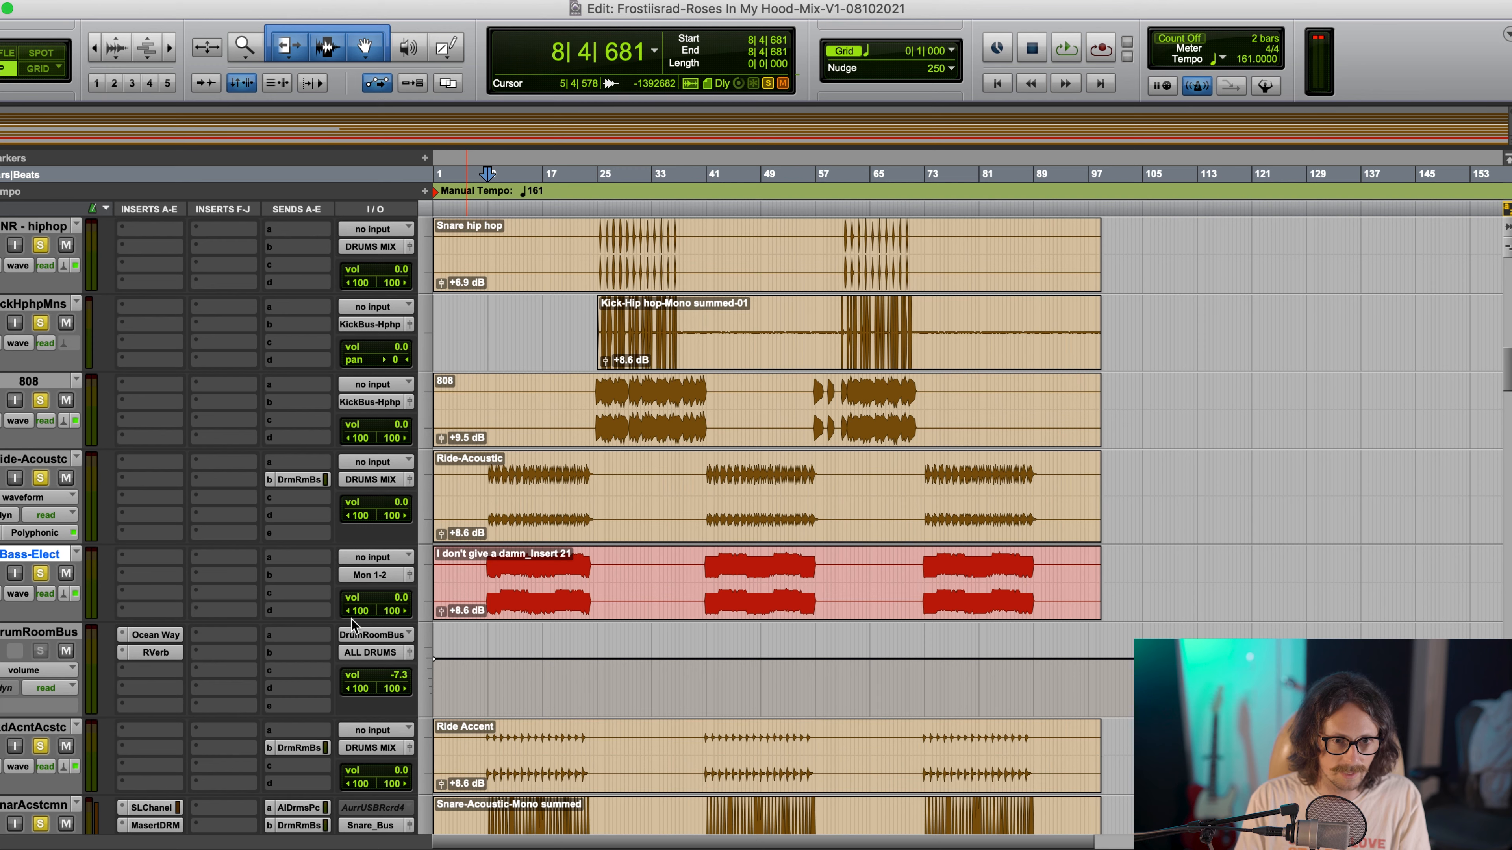
click(381, 581)
mouse_move(384, 592)
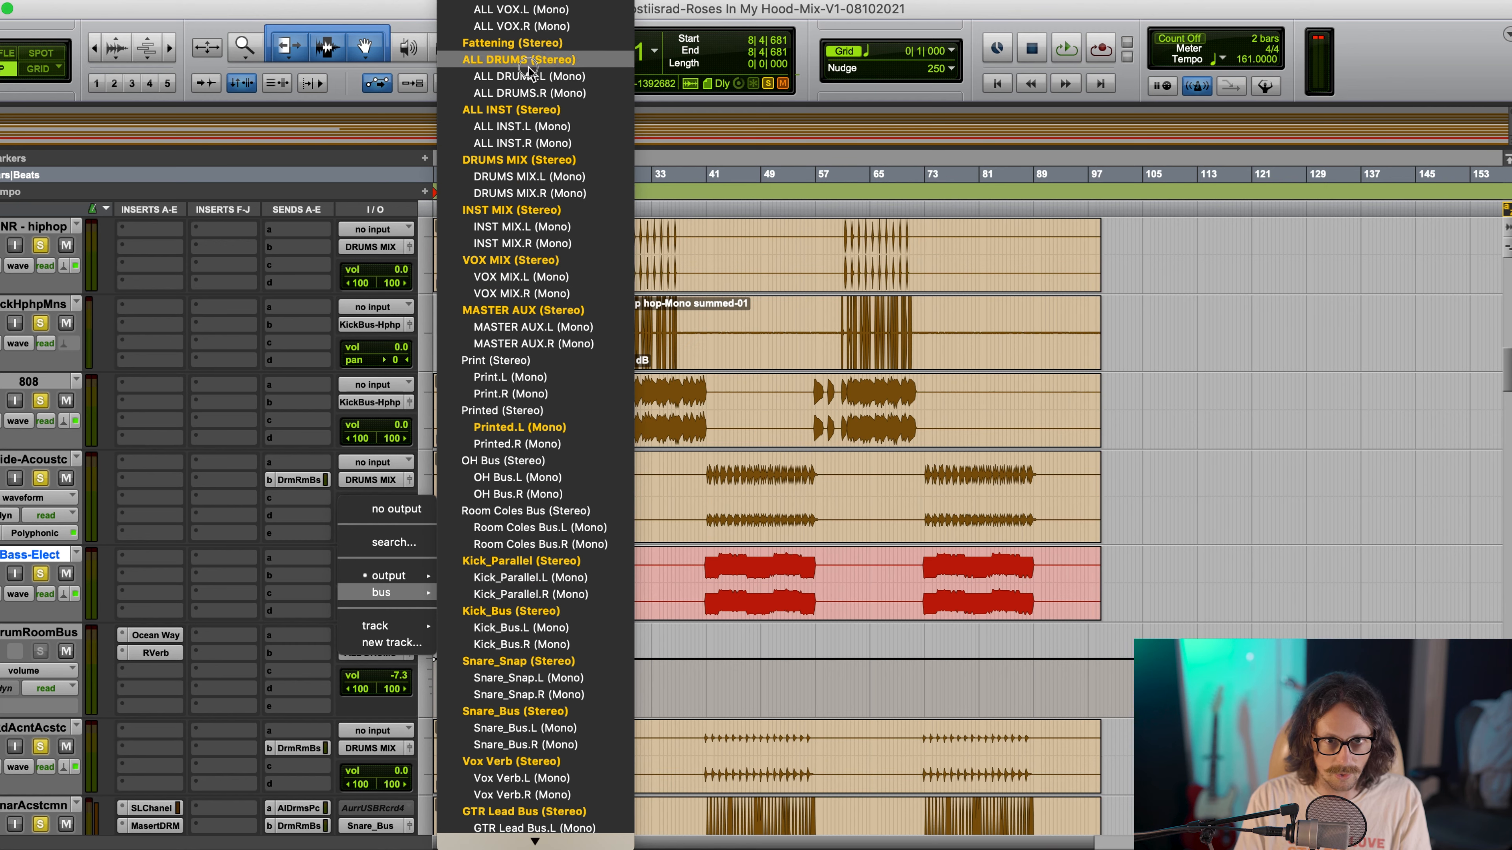
click(526, 209)
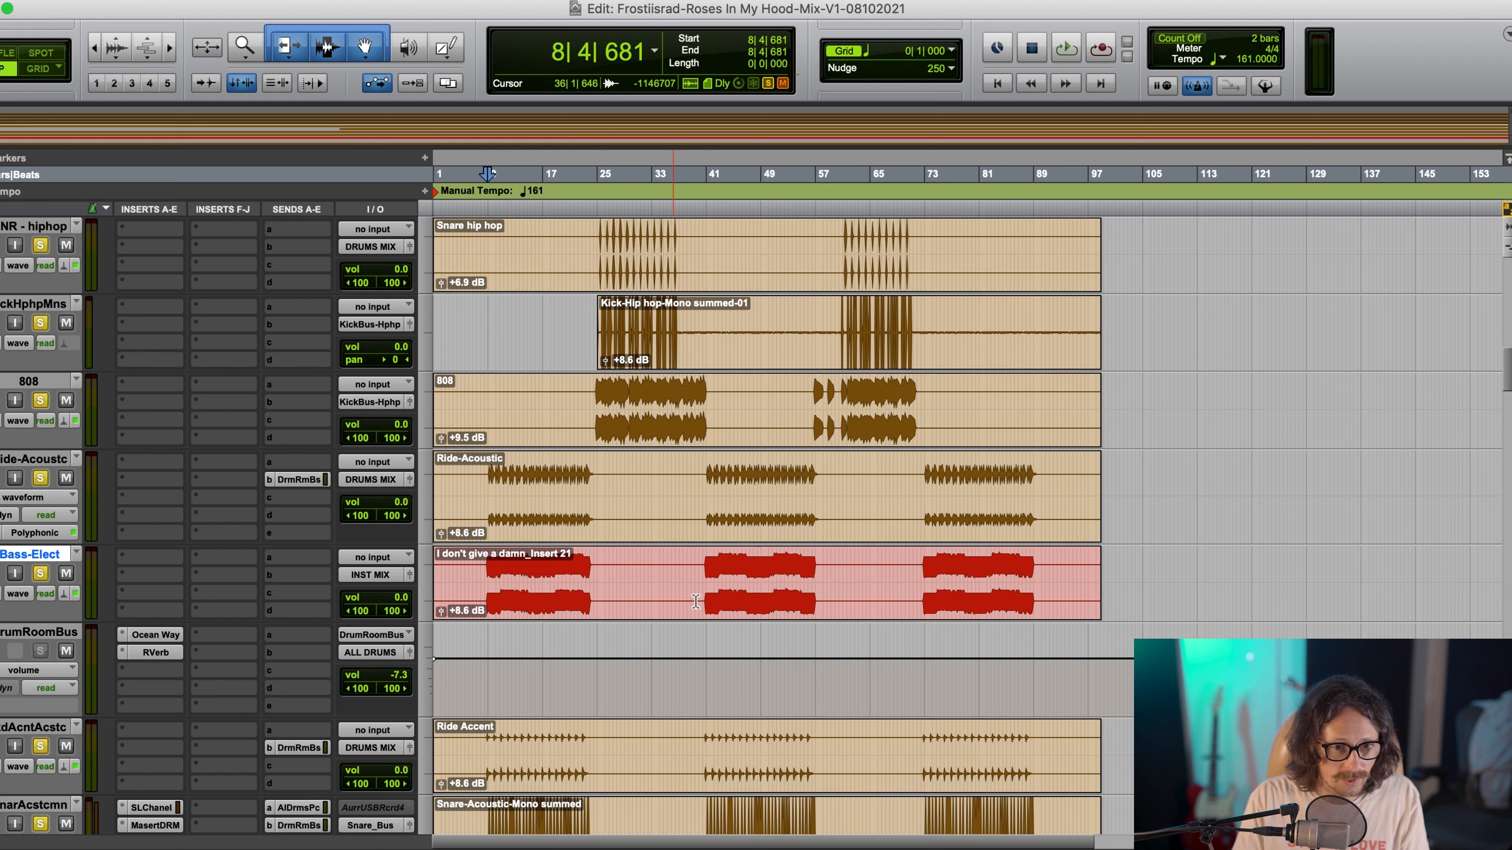
Play the bass with the drums and set the Bass-Elect track's volume to -0.3 dB
key(space)
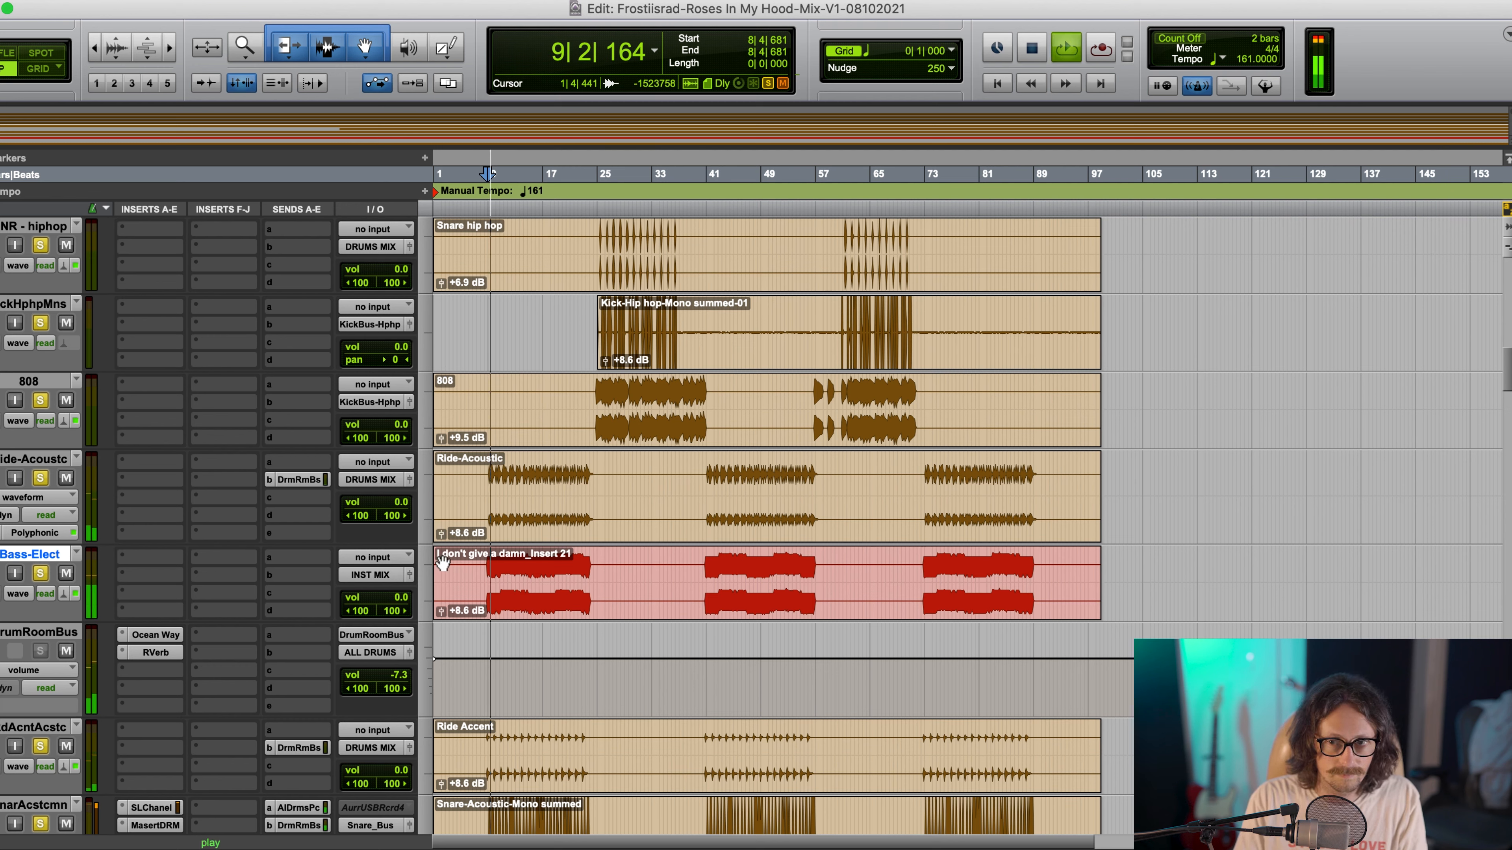
click(393, 599)
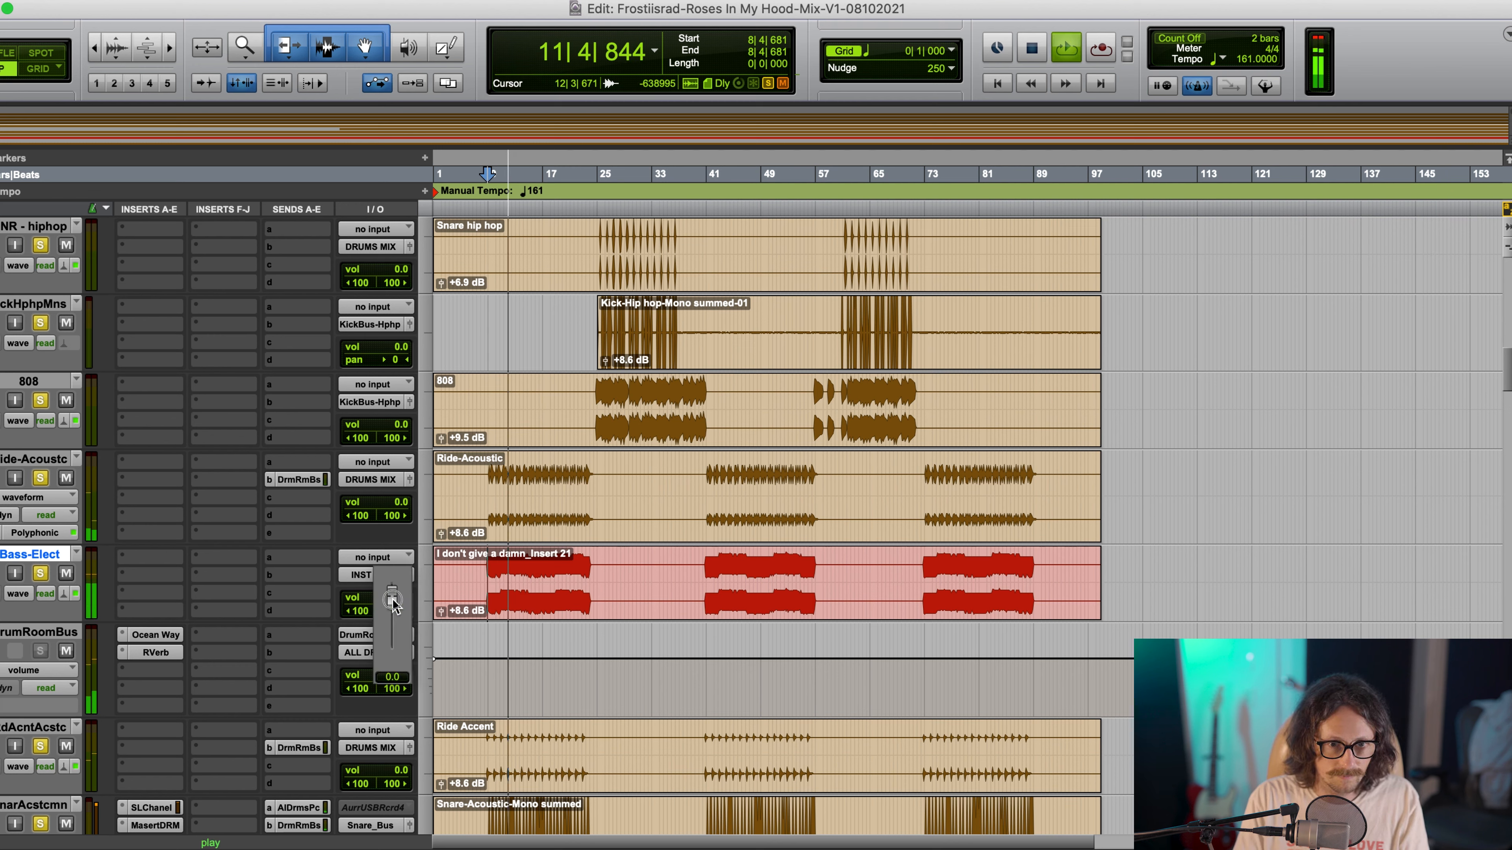
drag(393, 602, 396, 610)
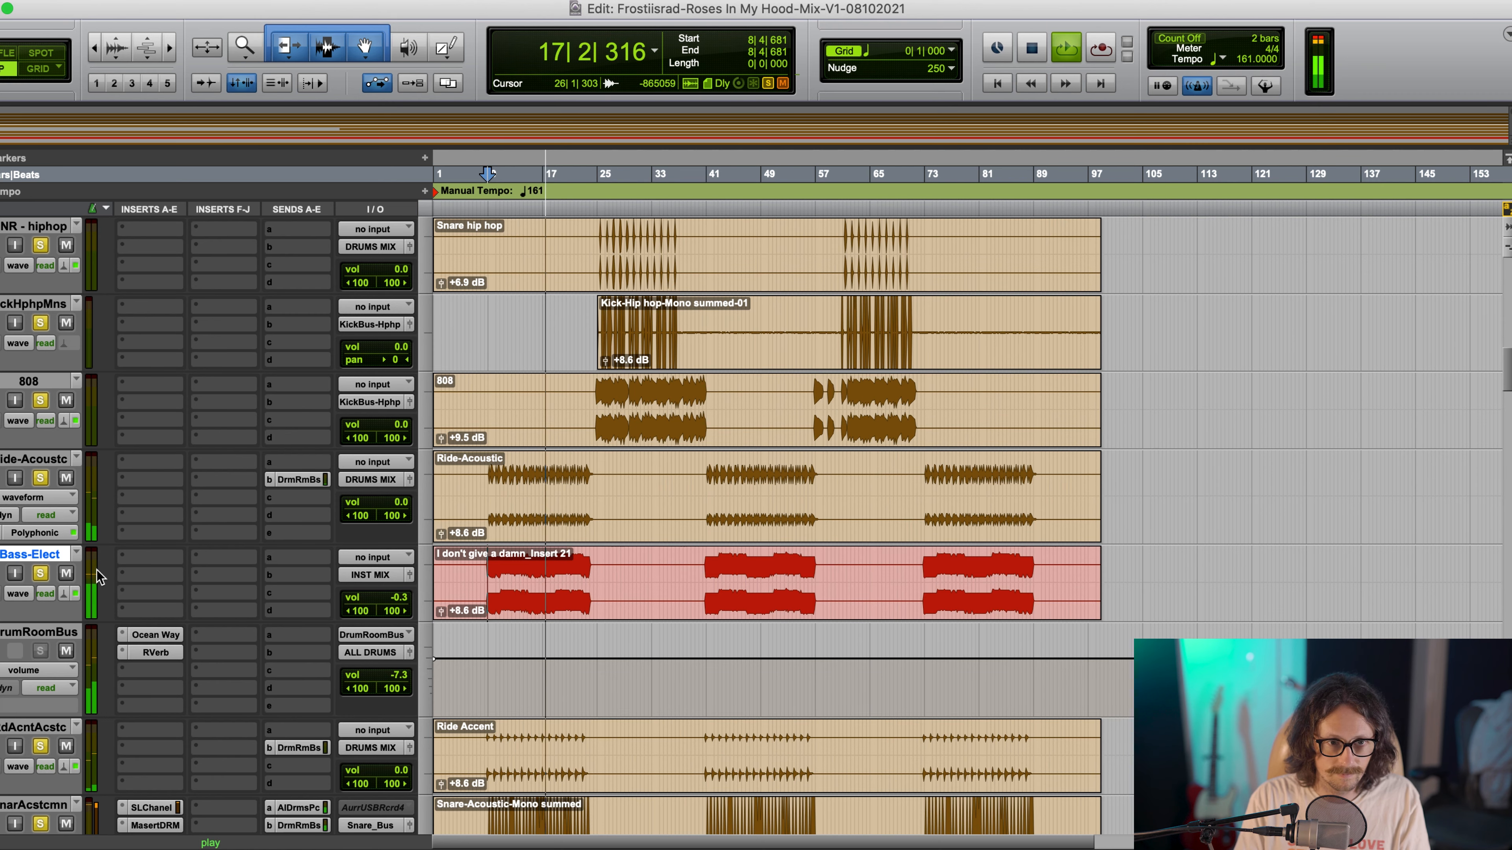
Look over the tracks during playback, stop it, and move the Bass-Elect track directly below the acoustic kick track
scroll(473, 640, down, 2)
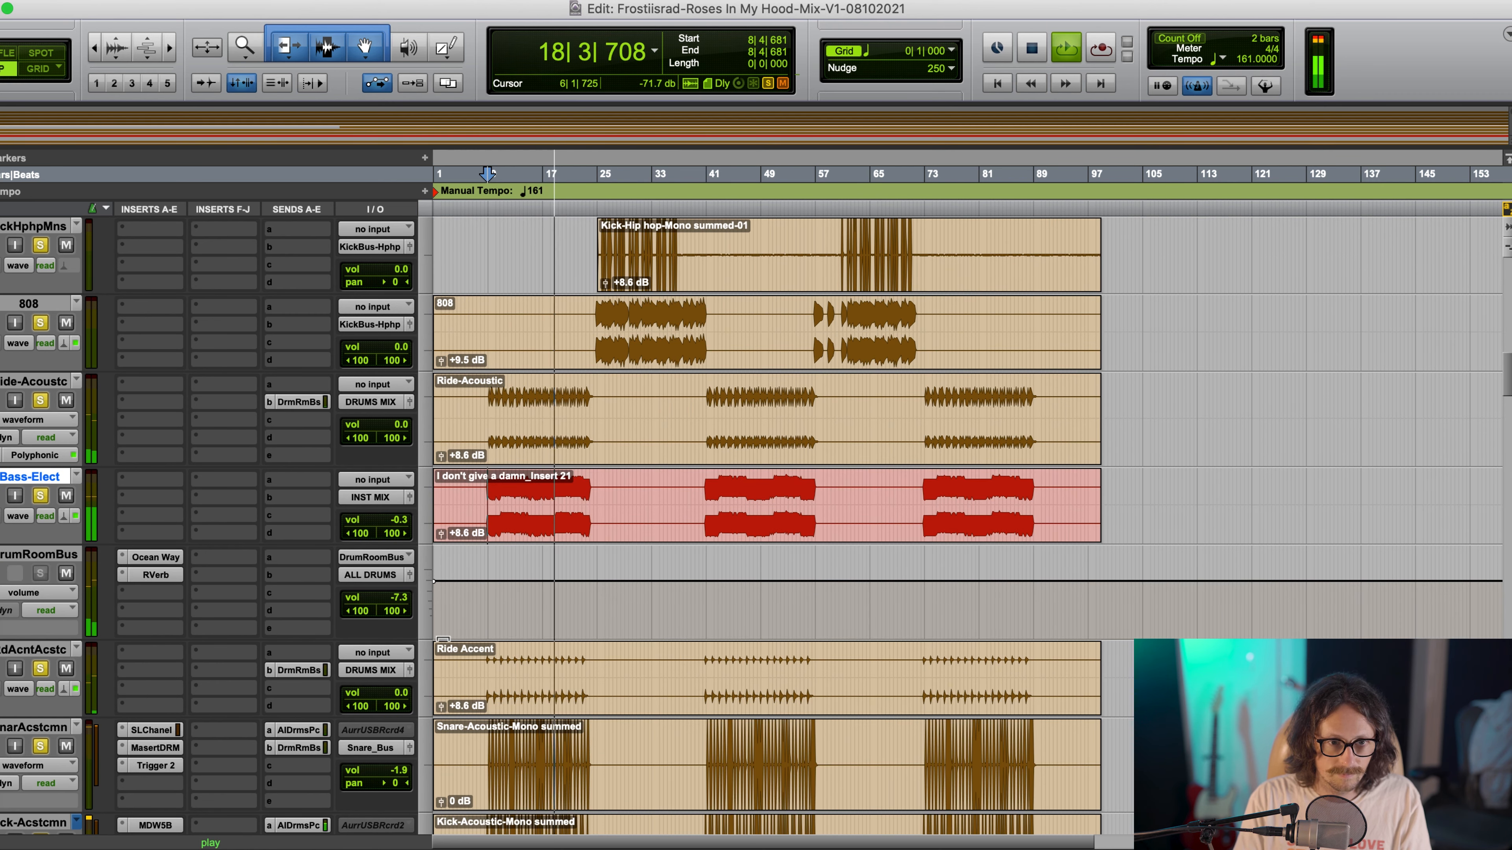
scroll(473, 640, up, 5)
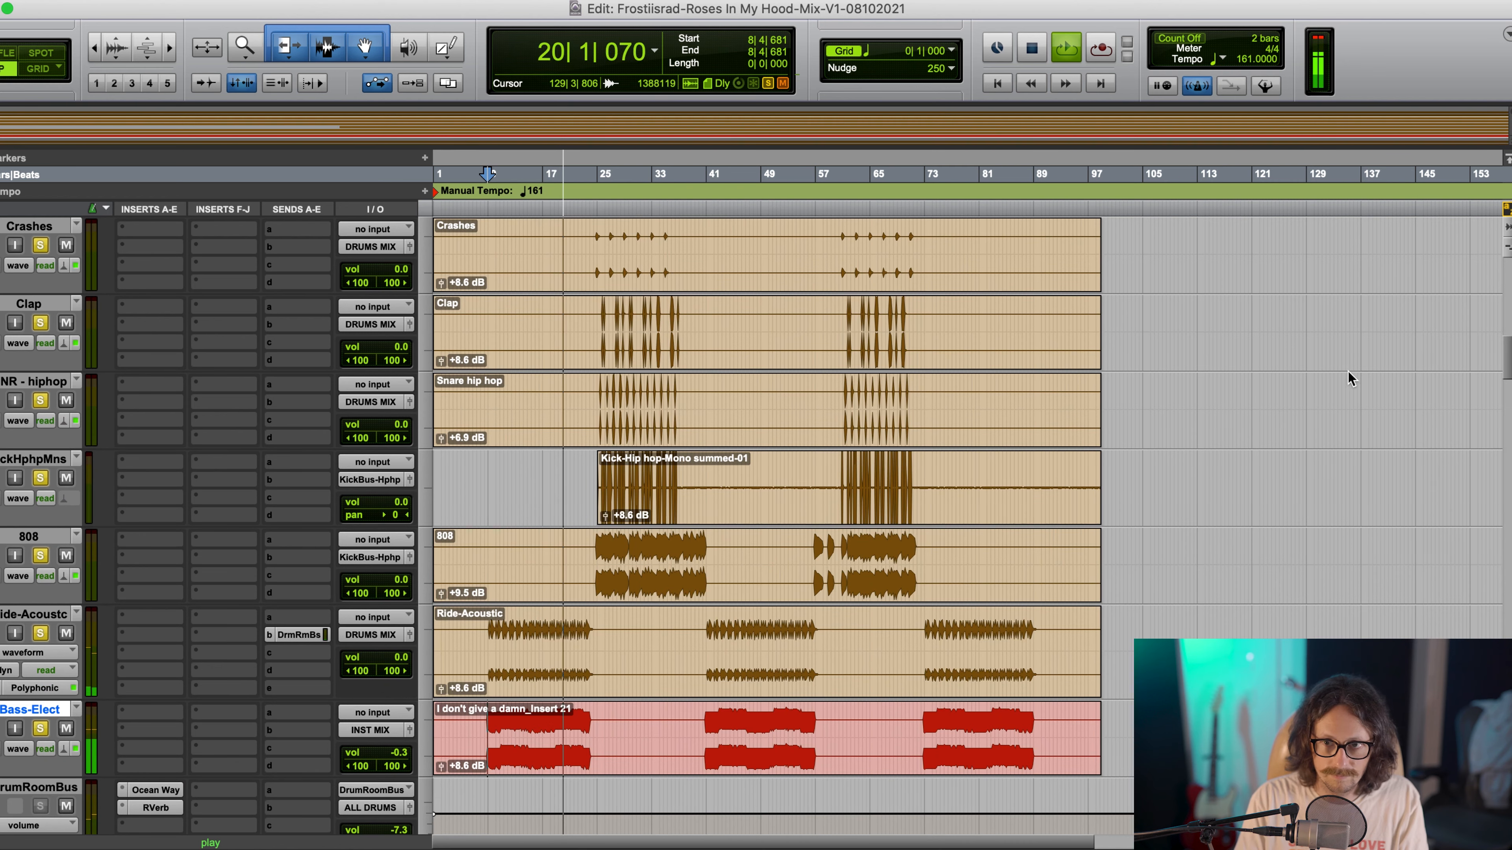
scroll(837, 465, up, 6)
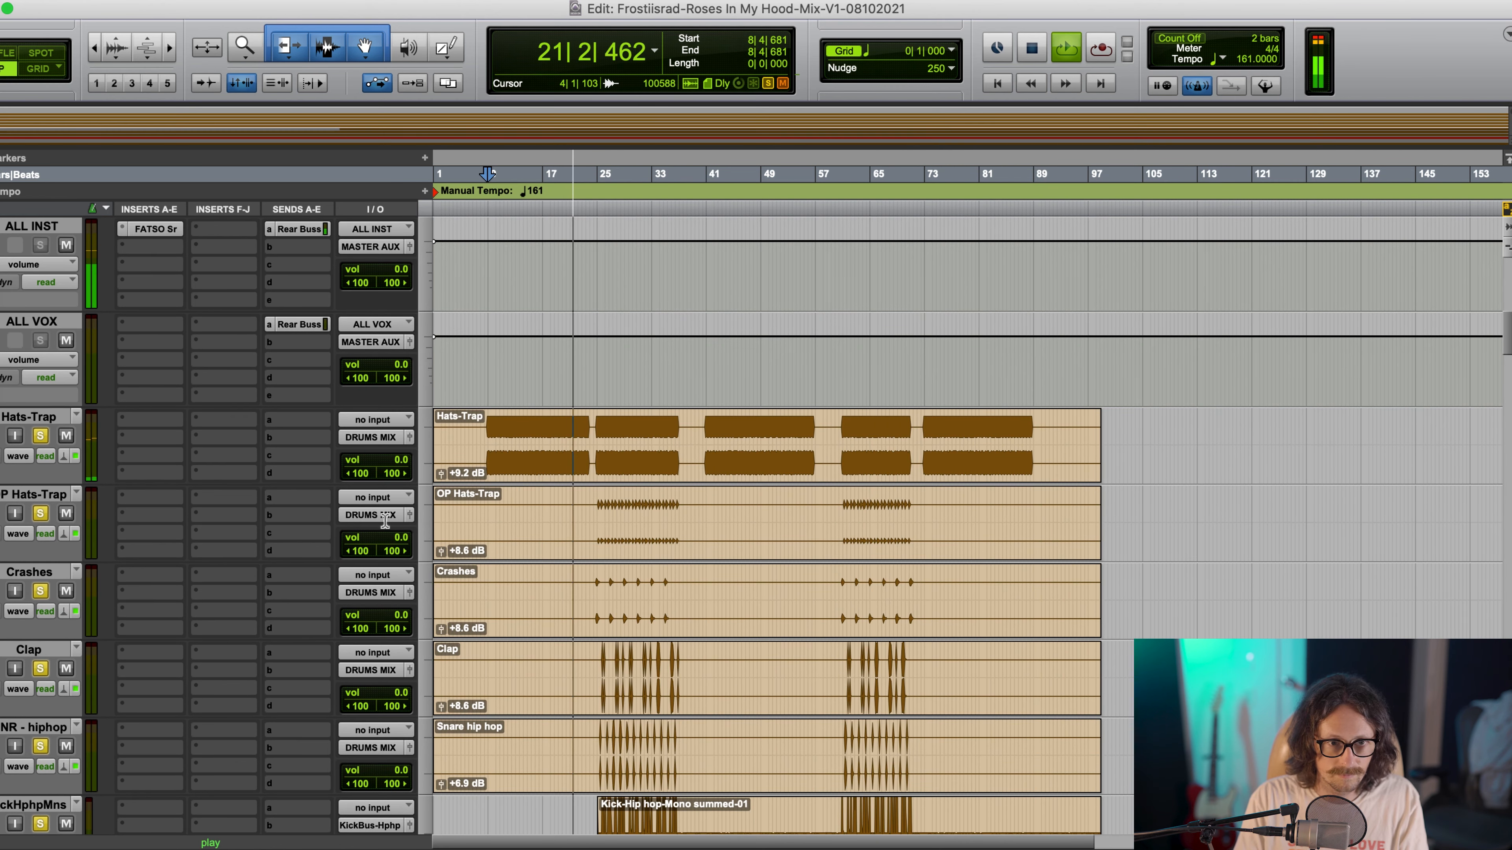
scroll(633, 544, down, 6)
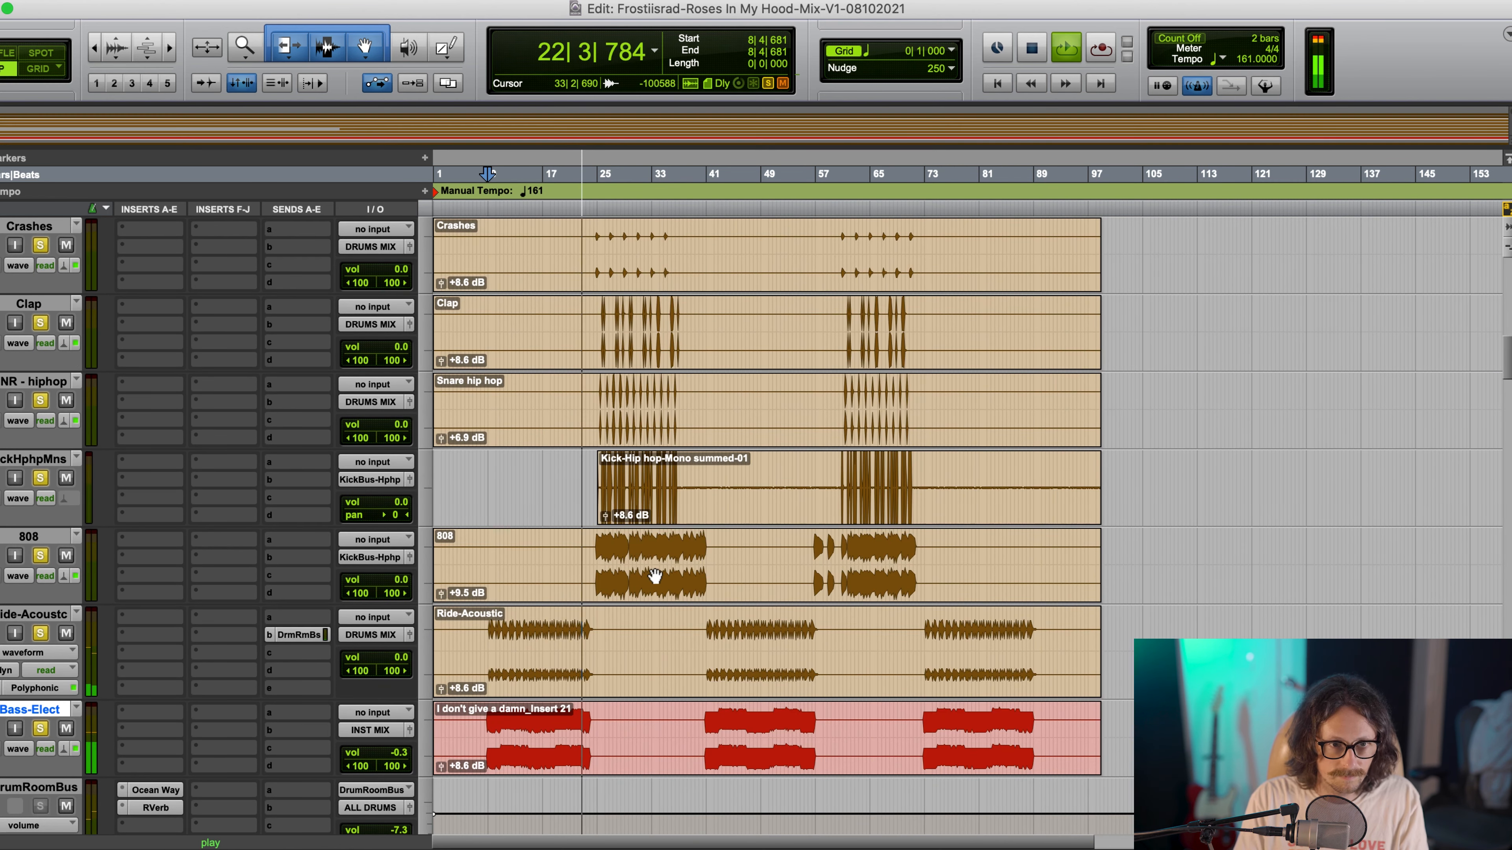
scroll(564, 665, up, 2)
scroll(564, 665, down, 15)
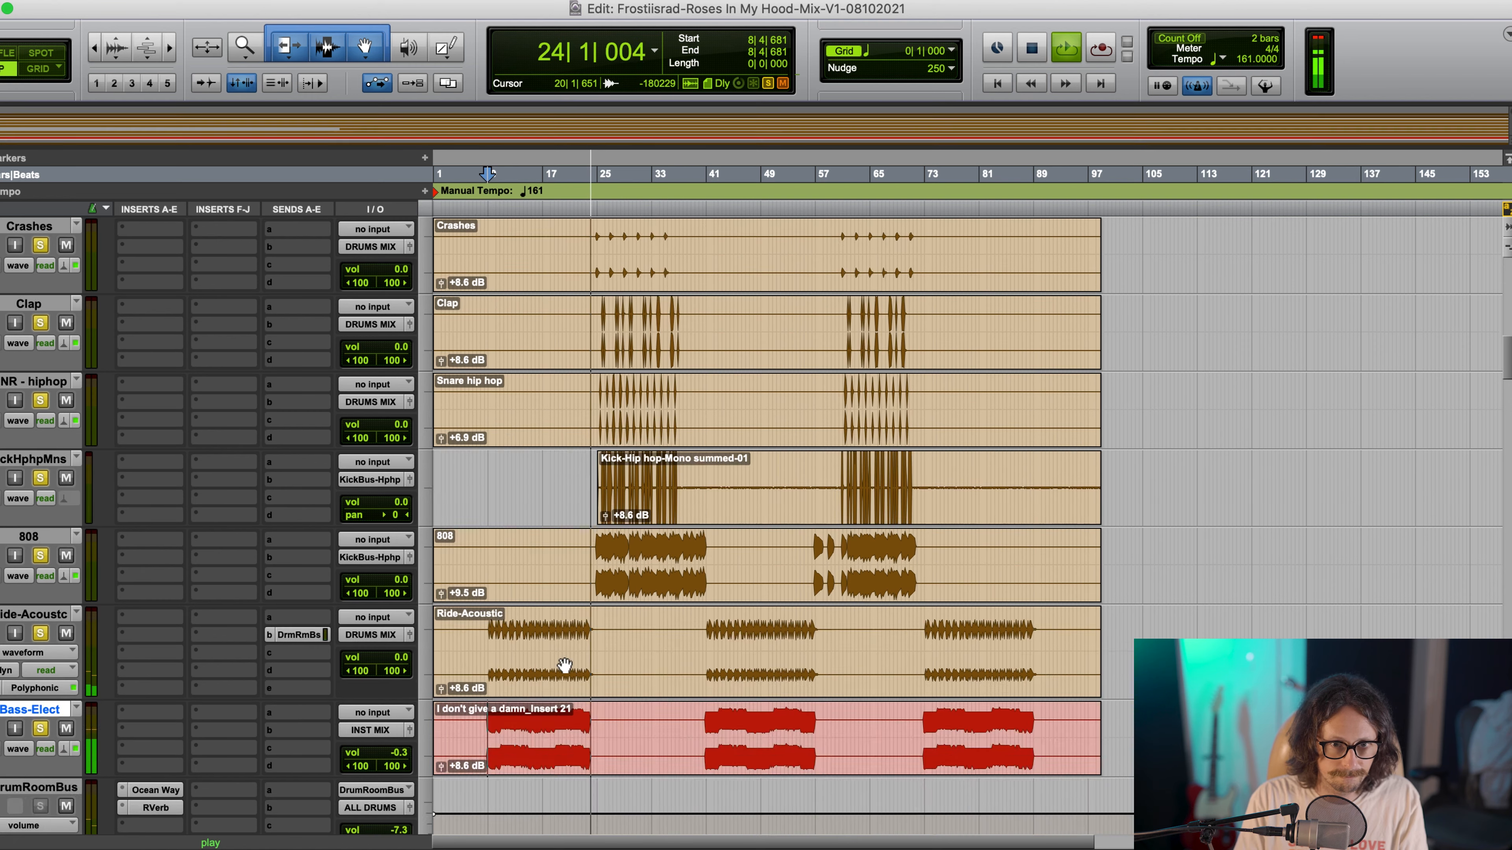
scroll(541, 480, up, 5)
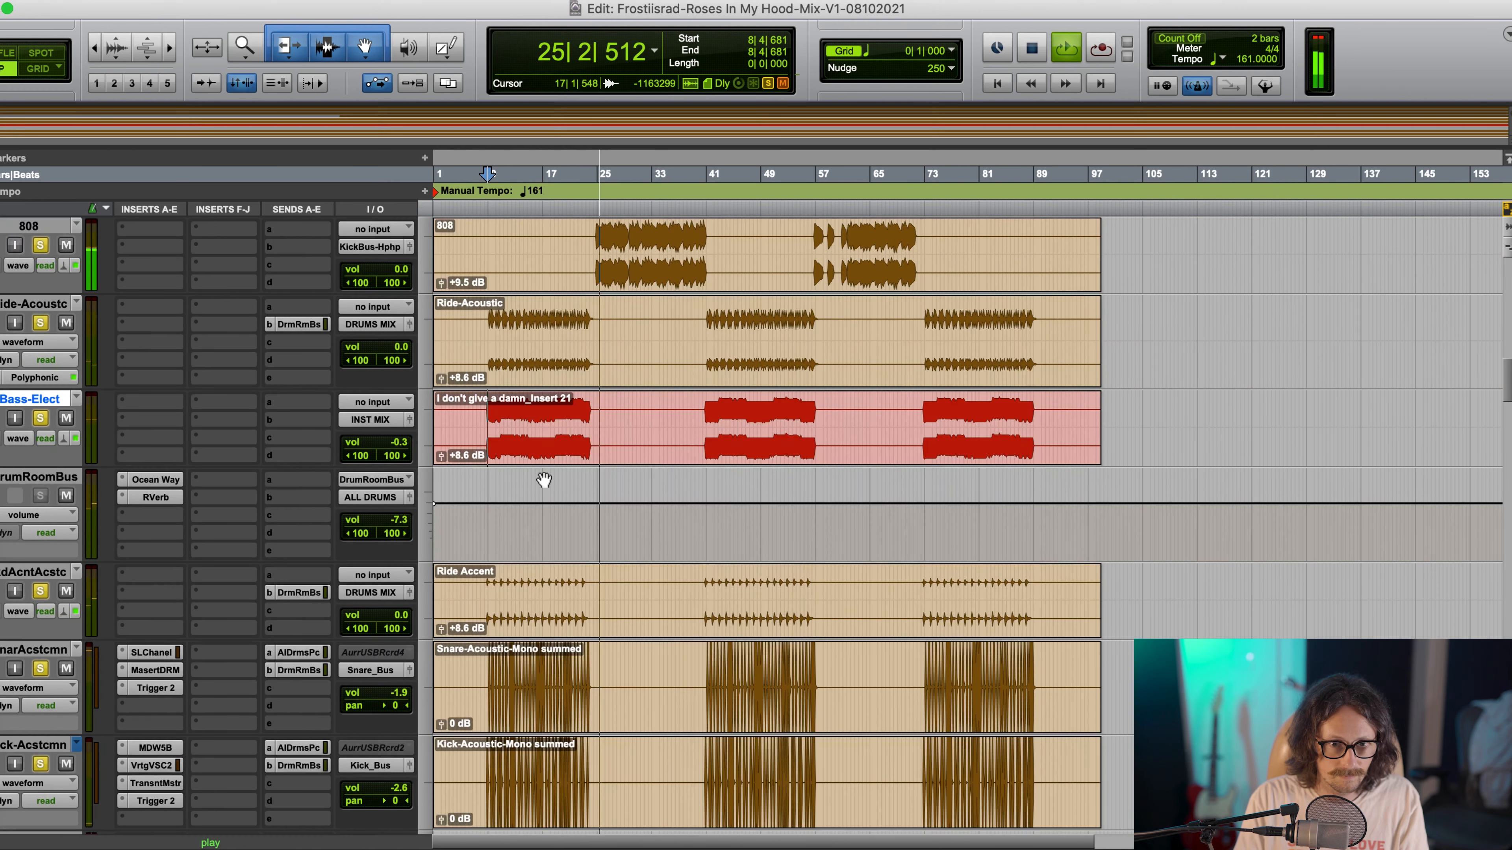
key(space)
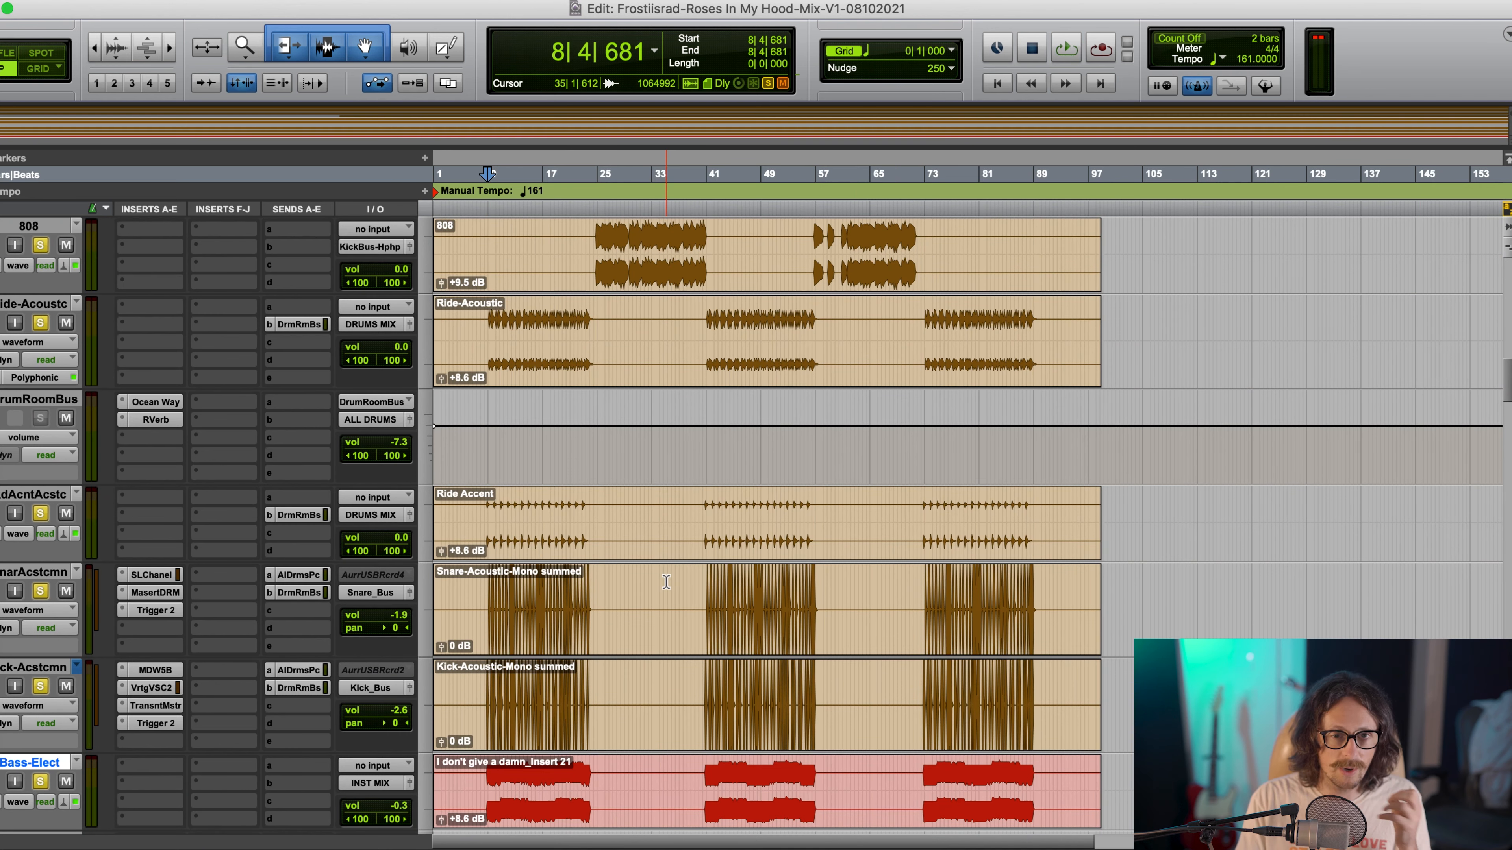
Set the start point at bar 9, check the acoustic snare's All Drms Pcomp send, and lower its DrumRoomBuss send to -8.9 dB
click(488, 595)
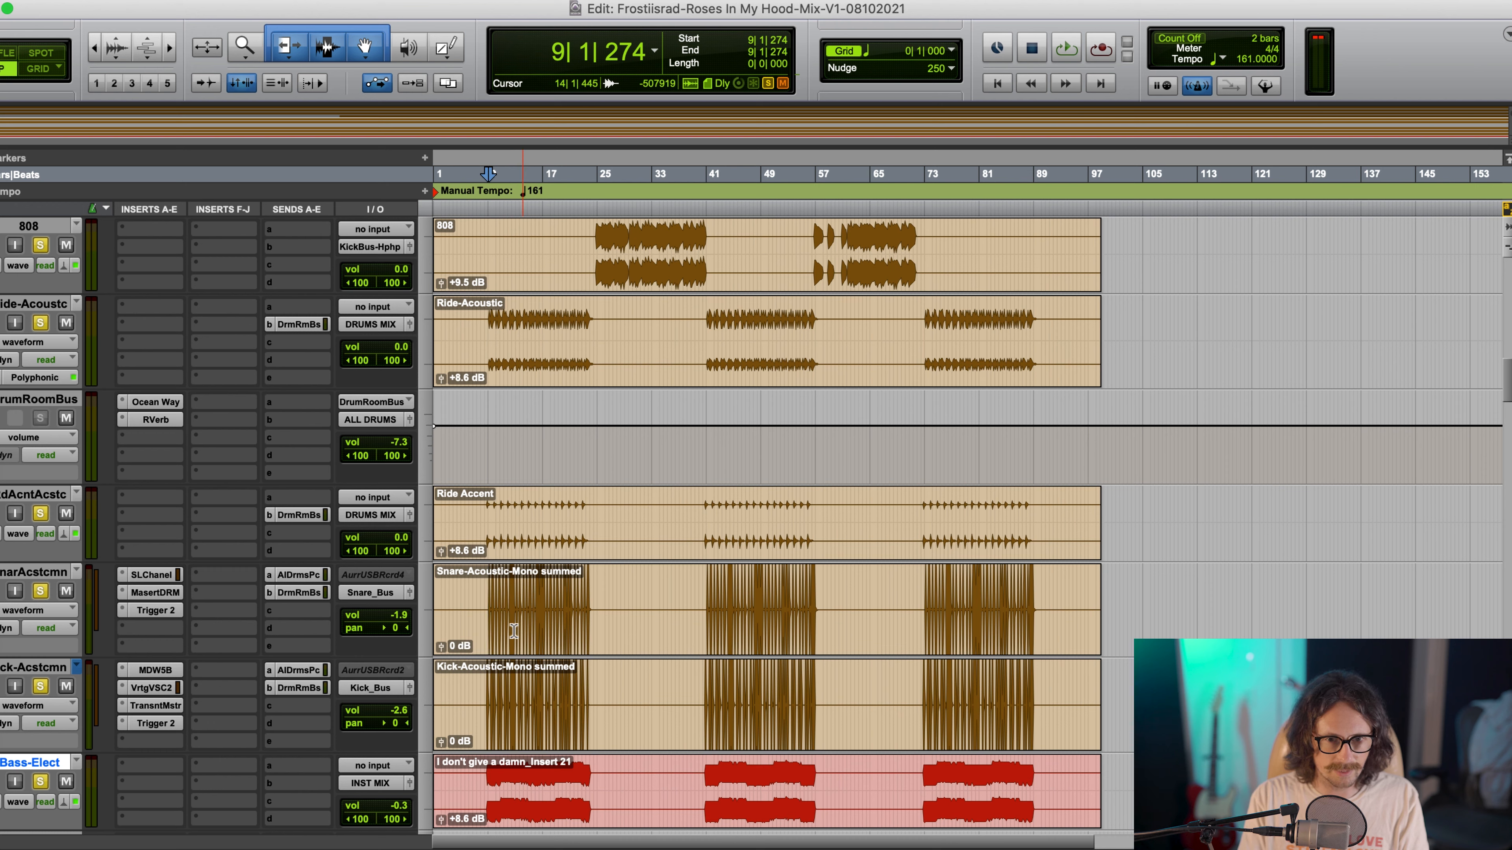
click(297, 575)
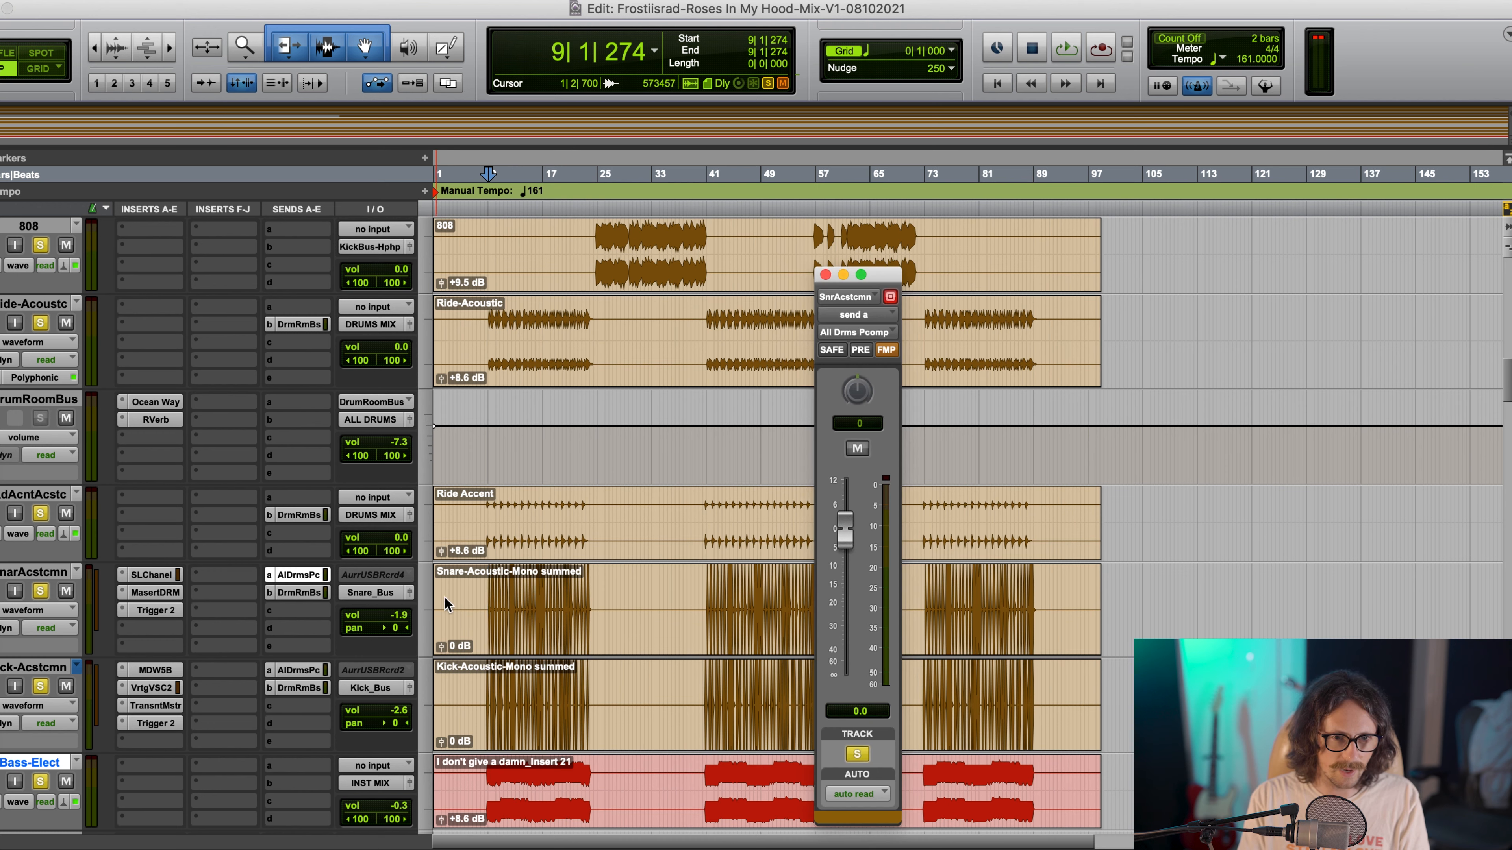
click(825, 275)
click(310, 594)
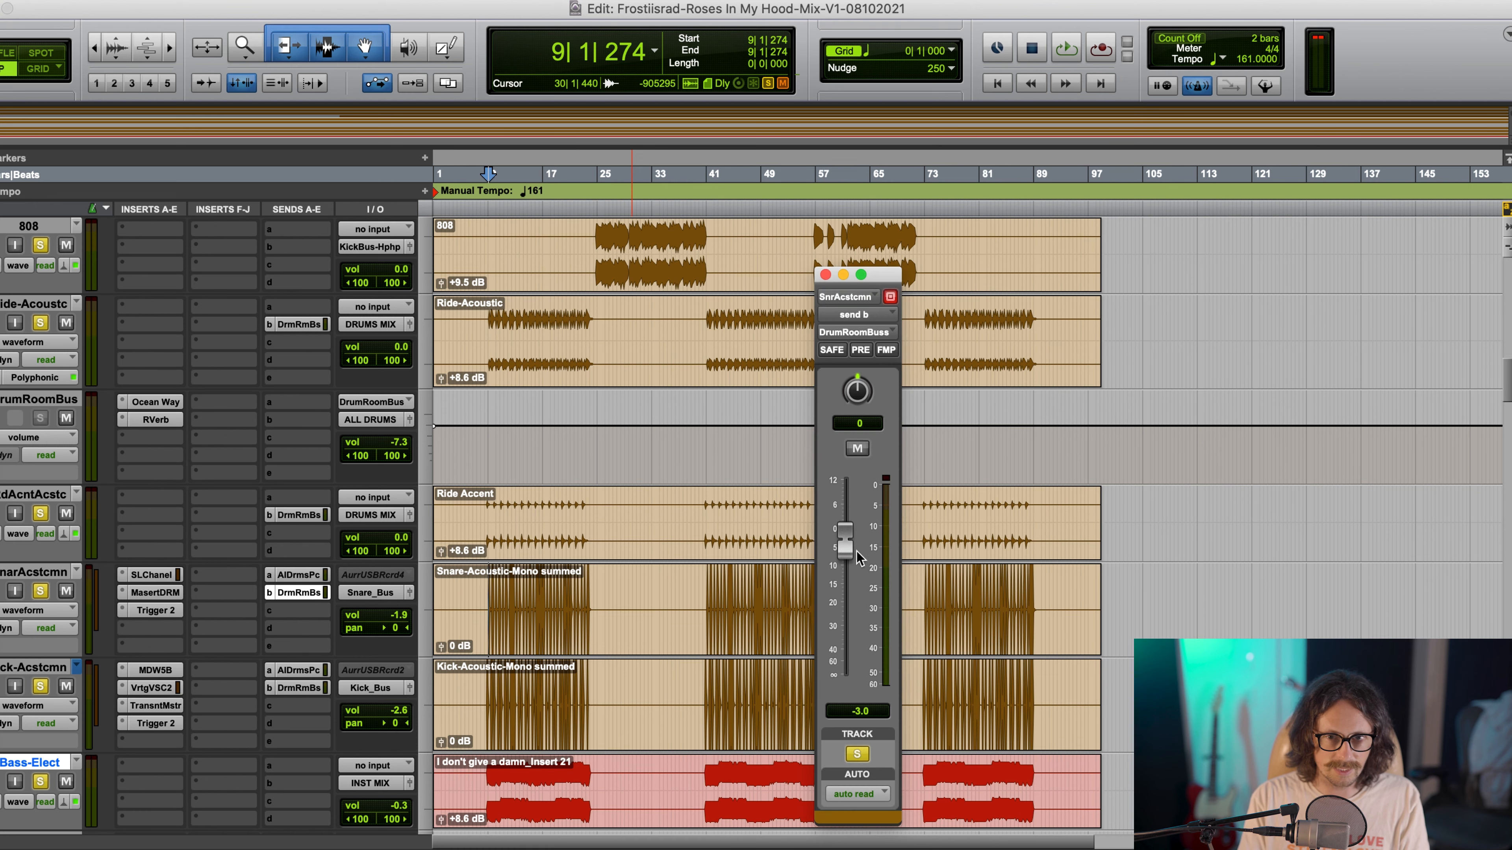
drag(848, 551, 855, 572)
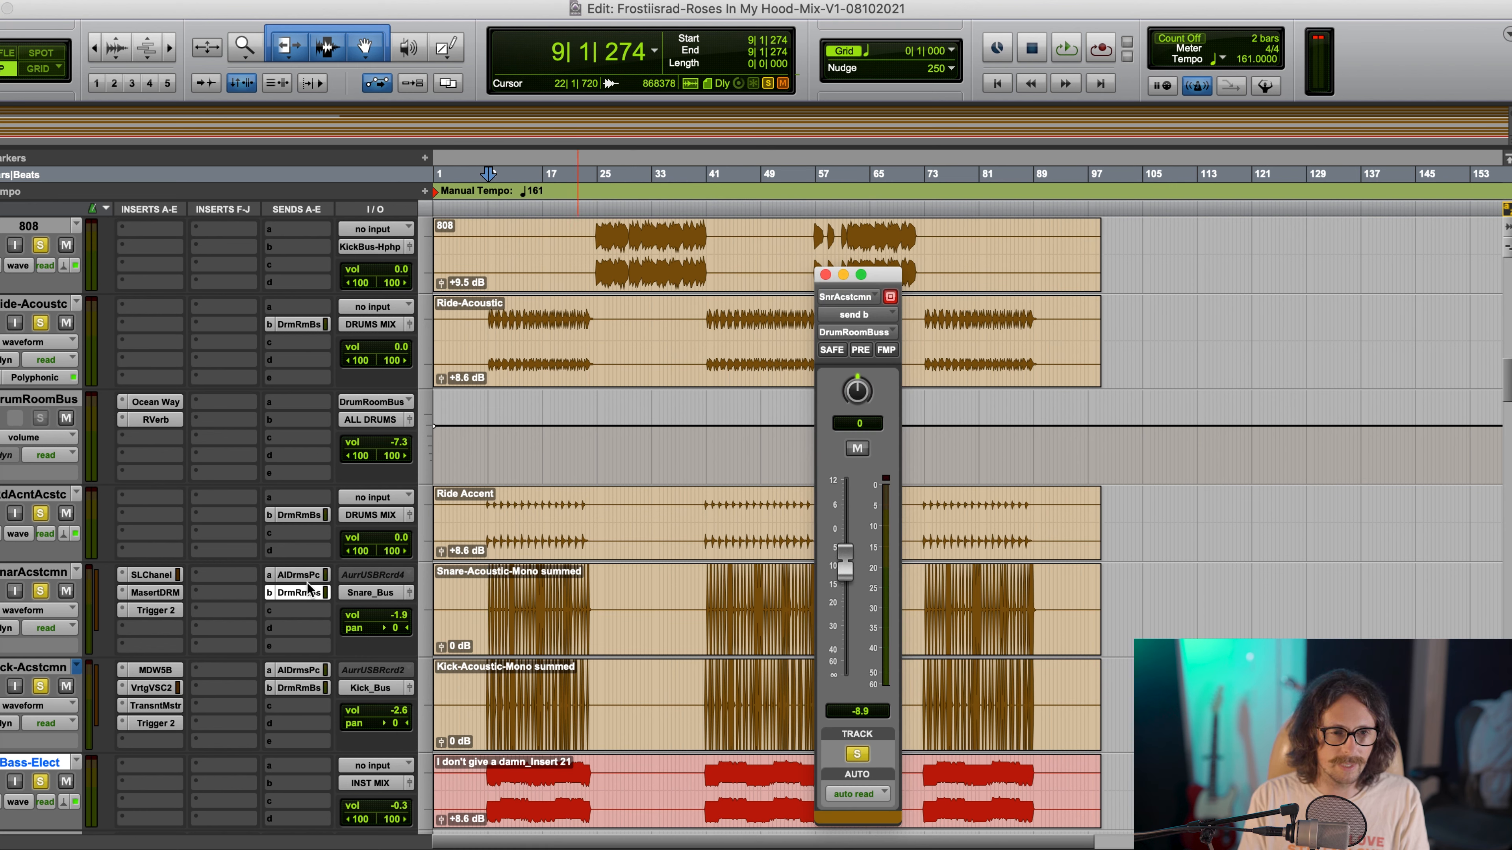
Look over the acoustic snare's Trigger 2 settings, close the plug-in, and play from bar 9
click(150, 613)
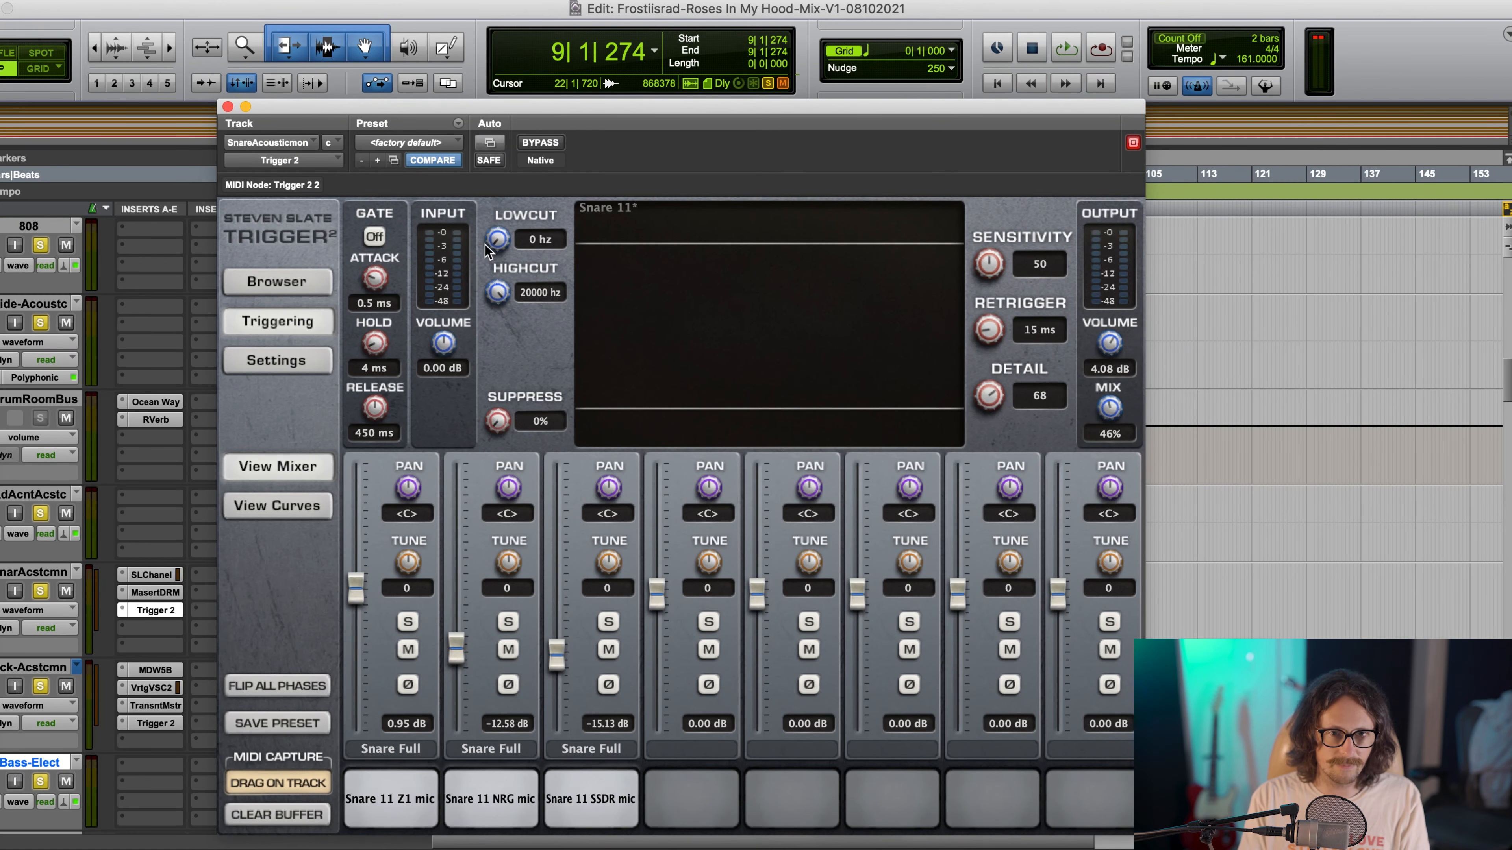
click(227, 106)
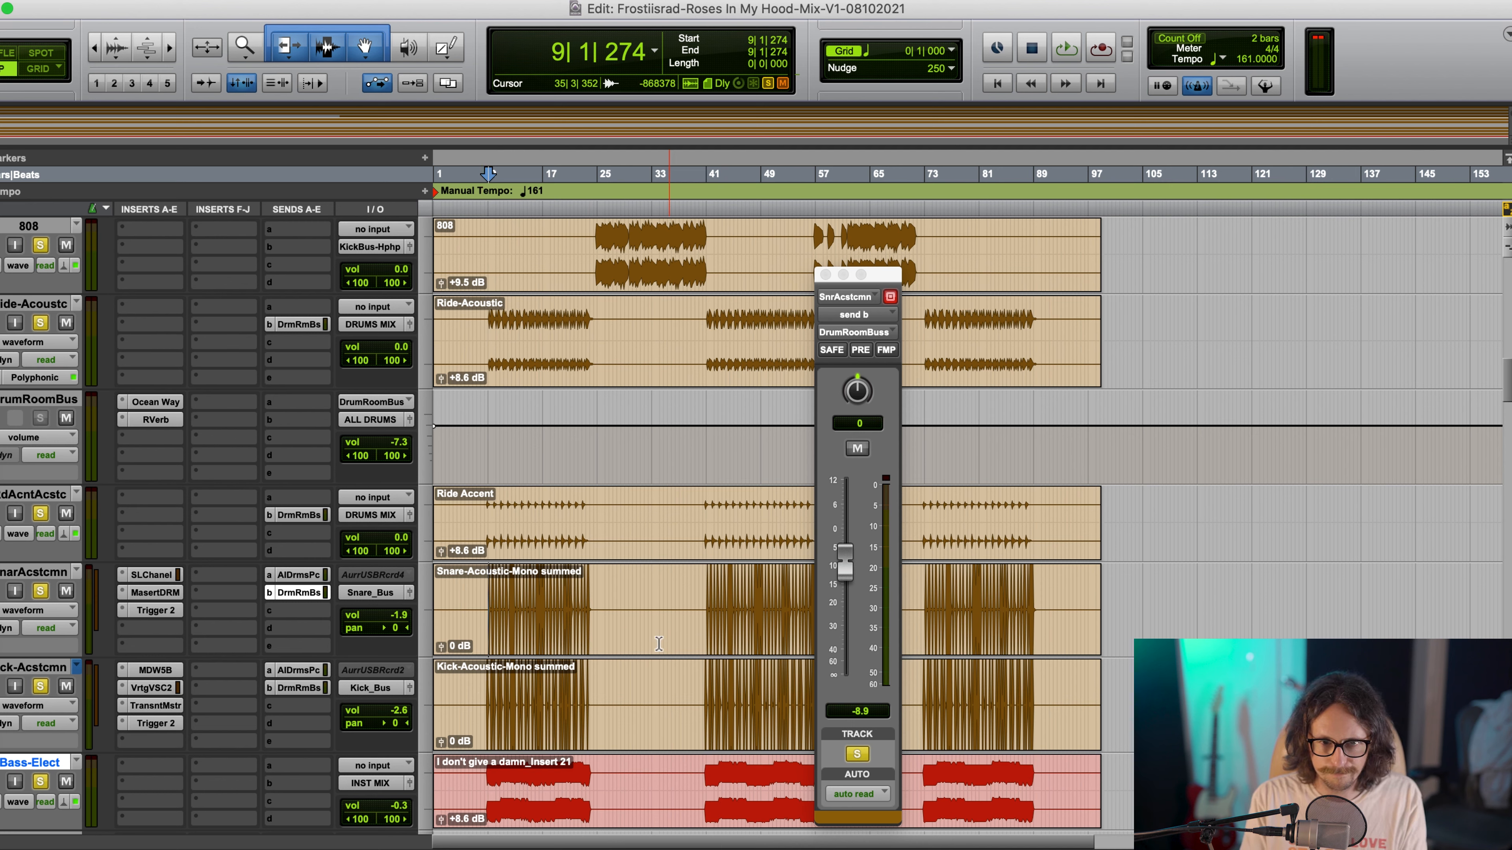
click(495, 590)
key(space)
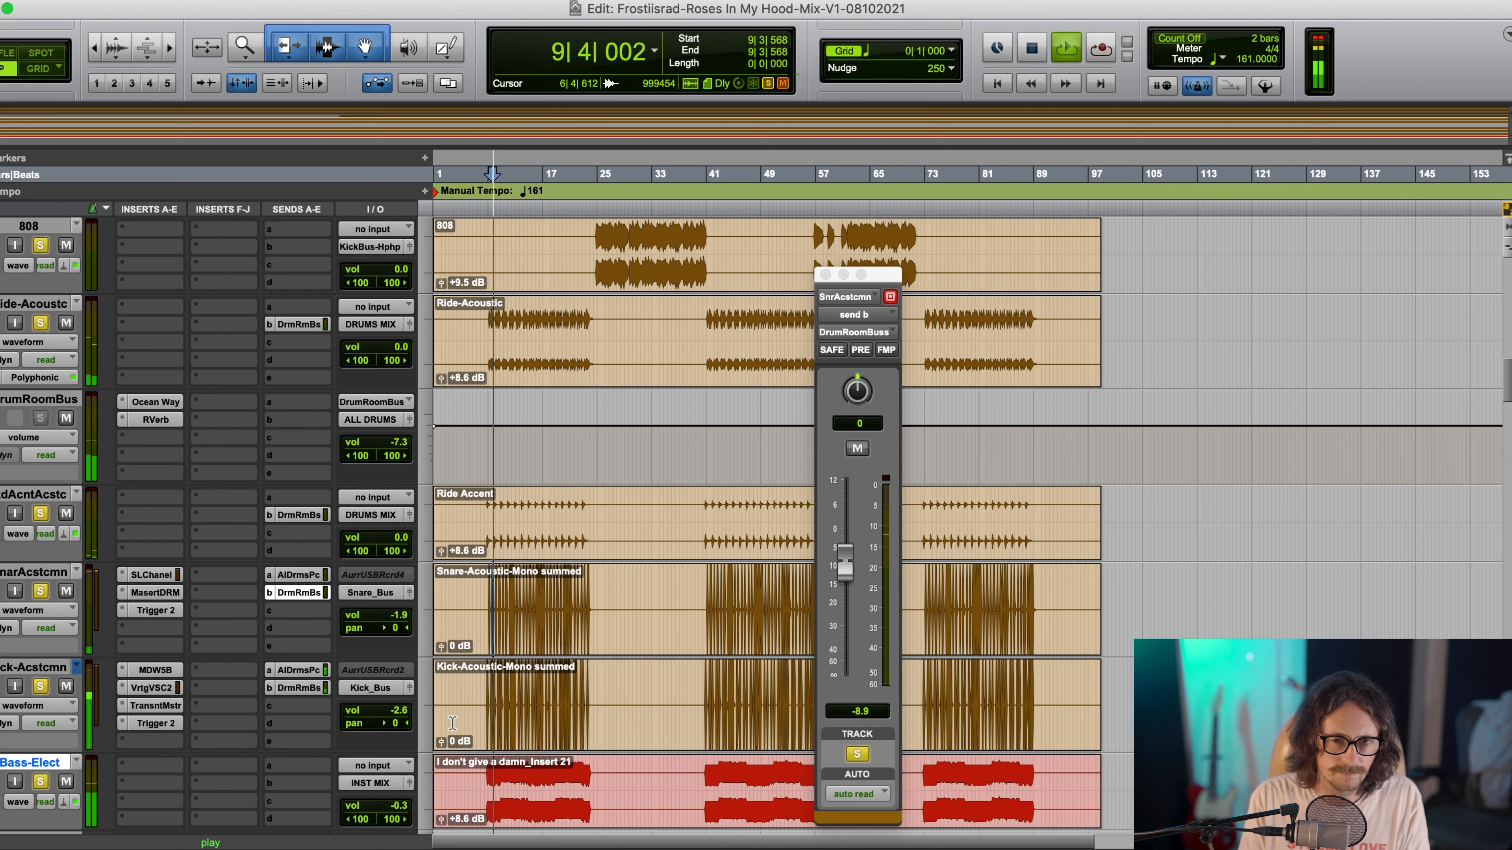
Insert FabFilter Pro-Q 3 after the acoustic snare's Trigger 2 and add a 24 dB/oct low cut at 95.058 Hz with Q 0.835
click(148, 628)
click(217, 580)
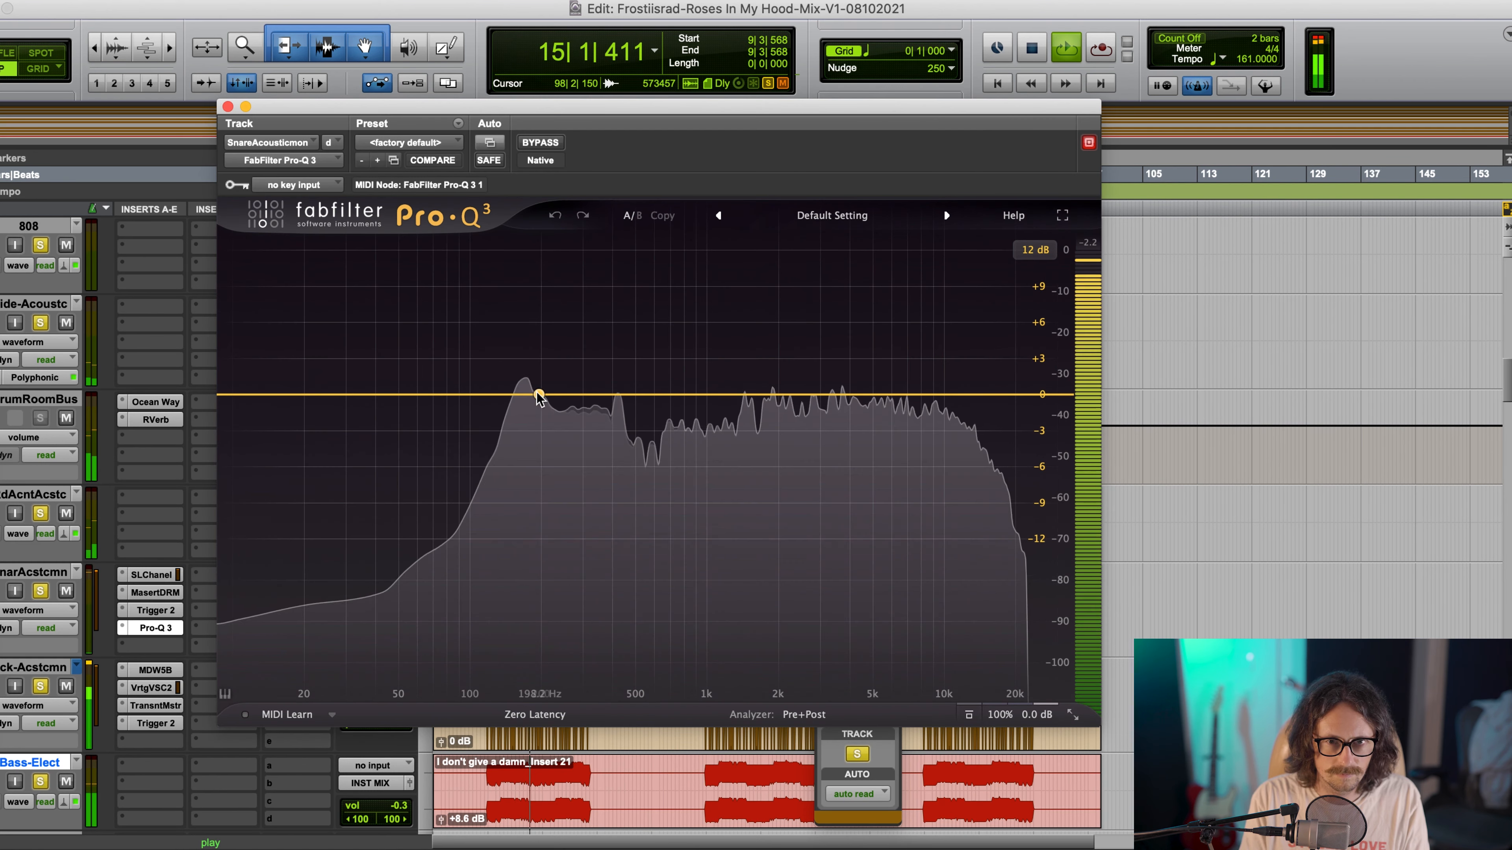
click(297, 393)
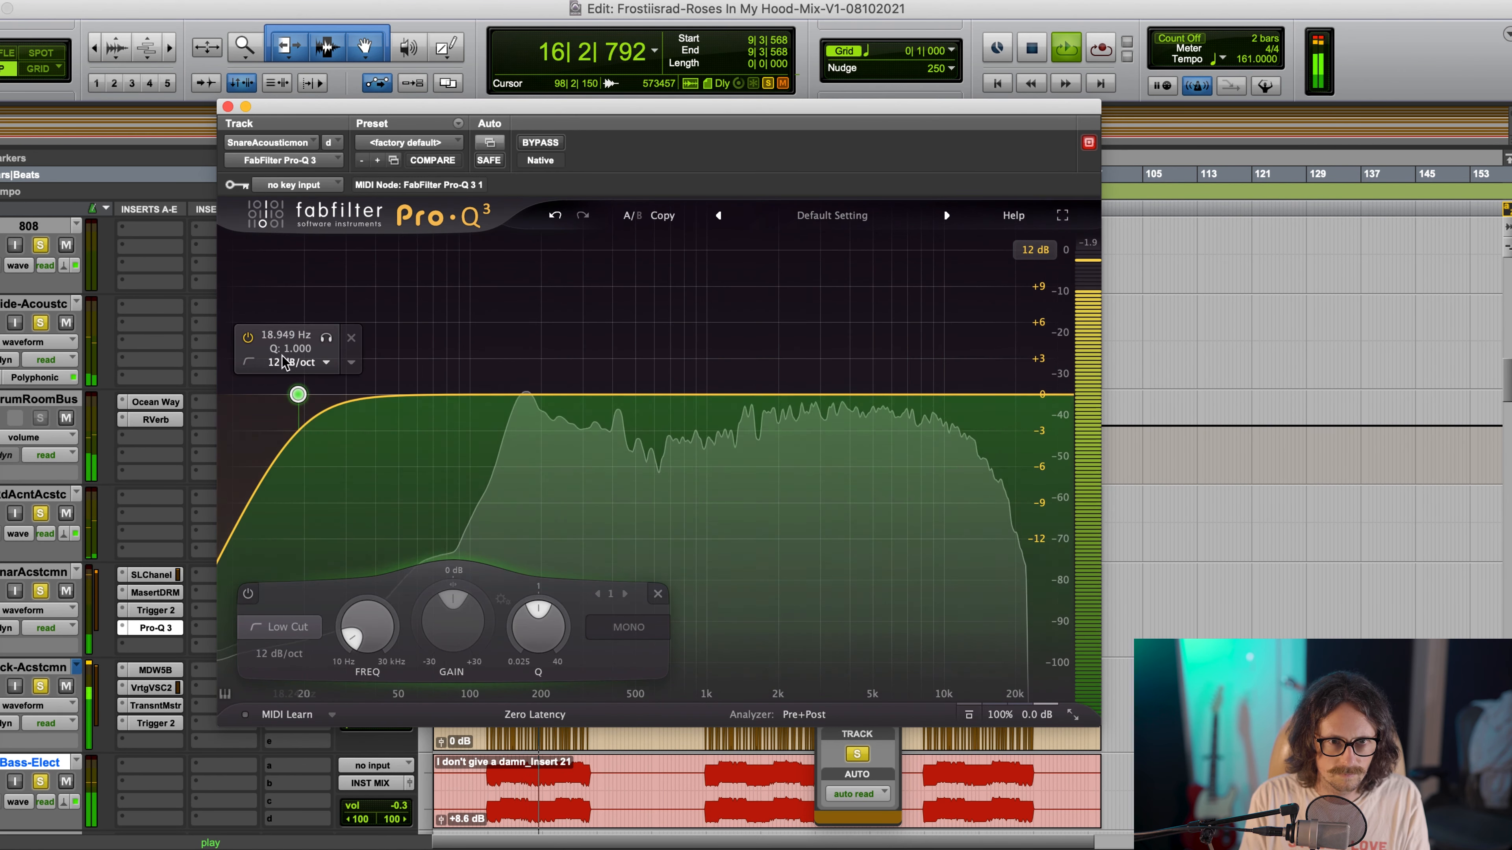
click(297, 363)
click(301, 447)
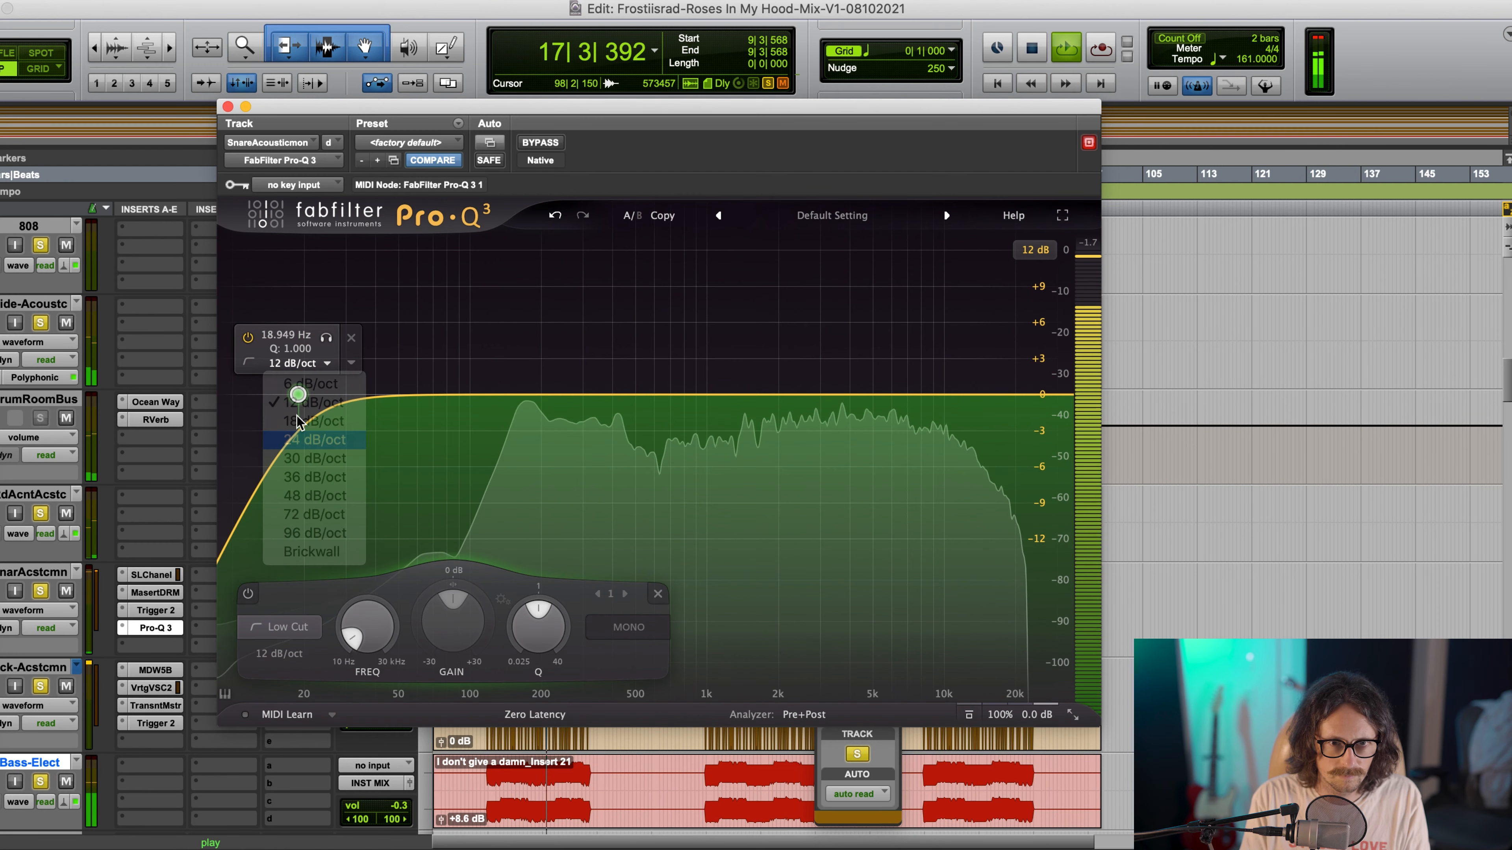
drag(296, 394, 465, 415)
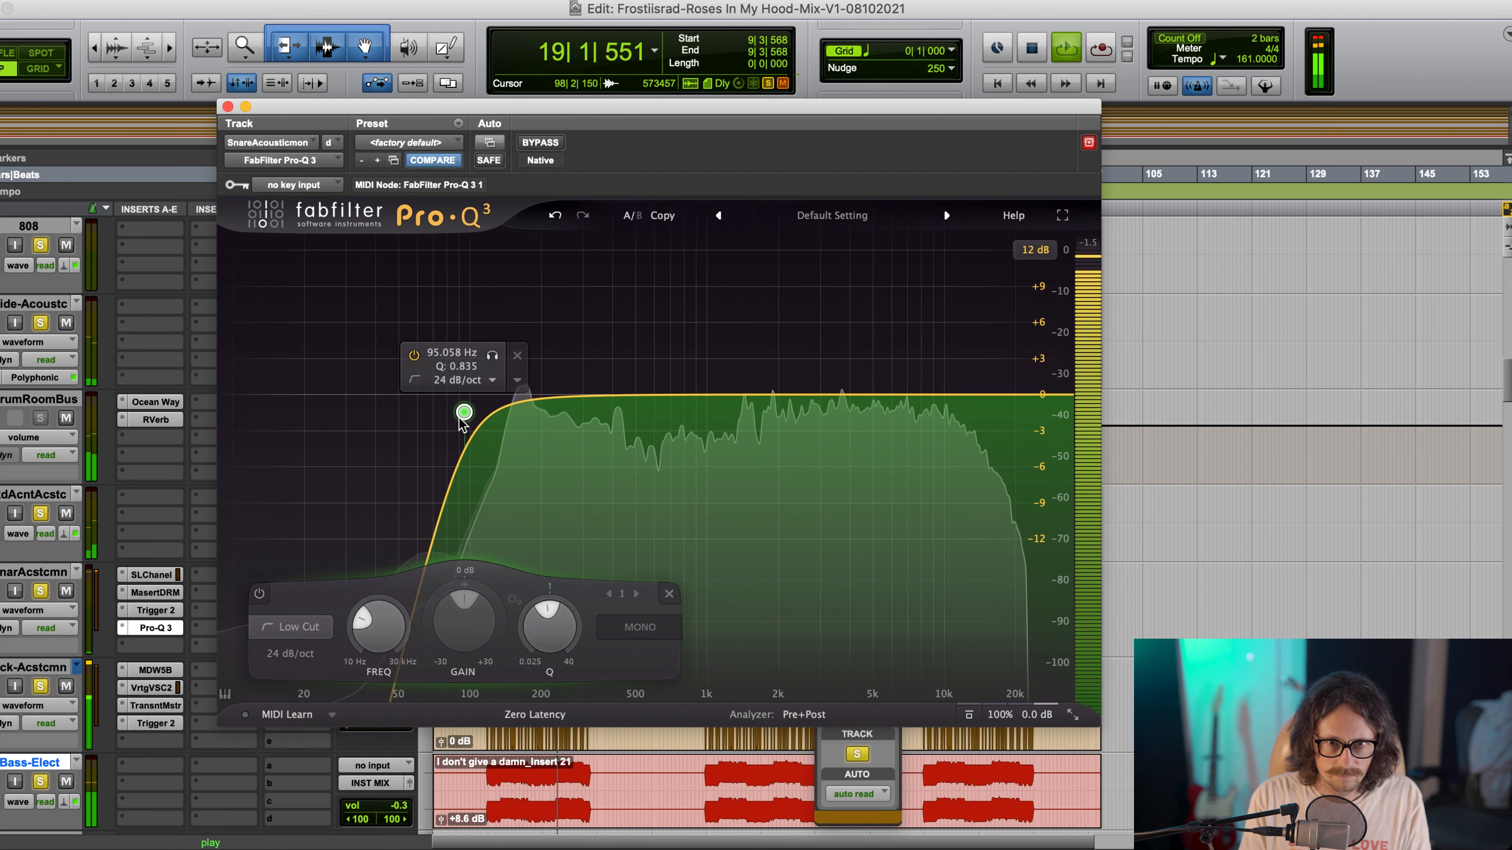
Add a -1.47 dB bell at 685.29 Hz to the snare EQ, and try and remove a +1.80 dB bell at 188.97 Hz
drag(581, 396, 671, 416)
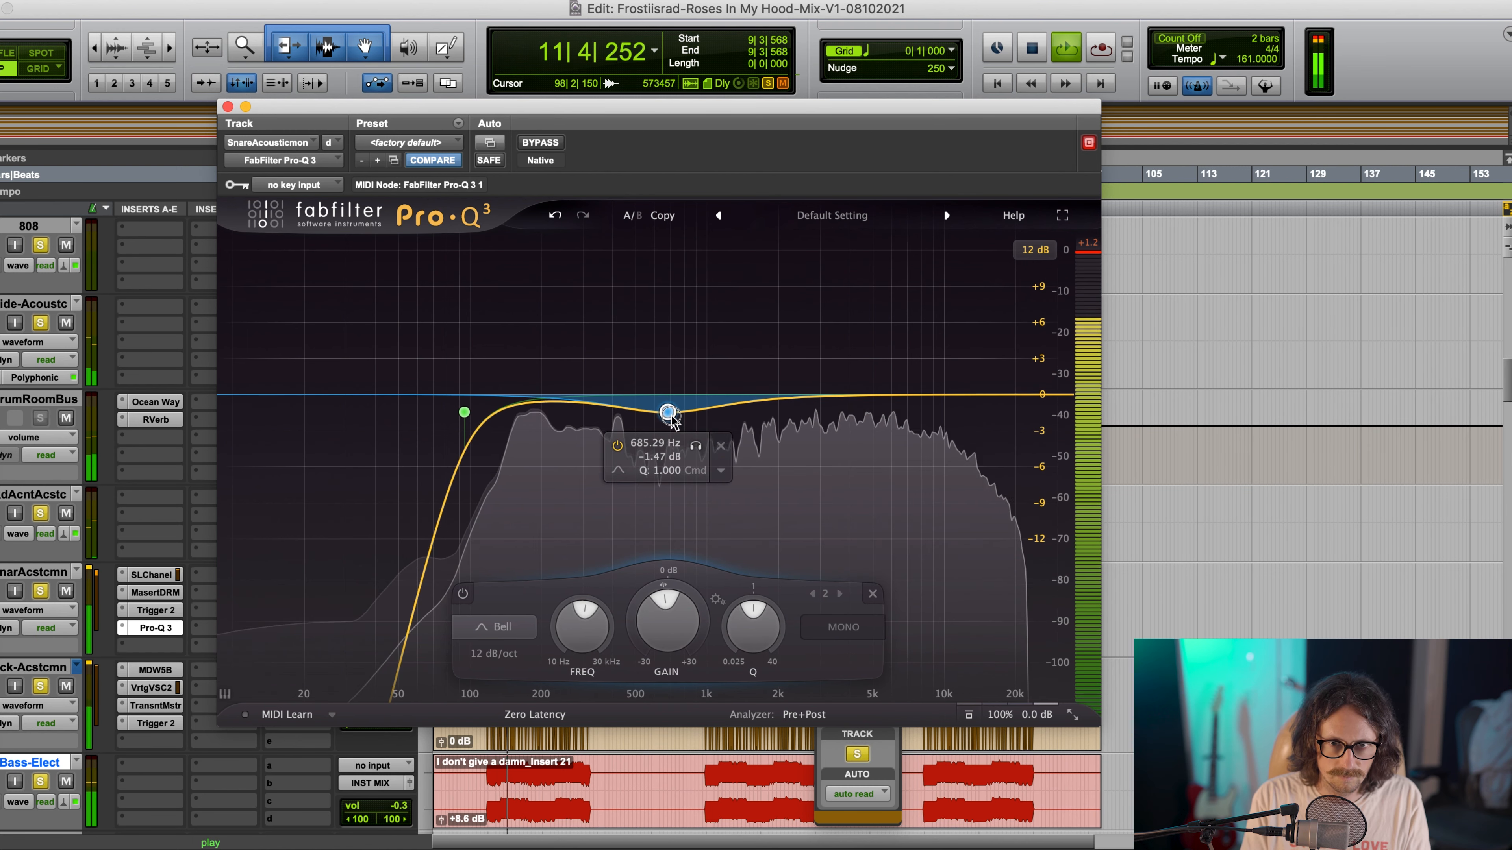
drag(547, 406, 537, 382)
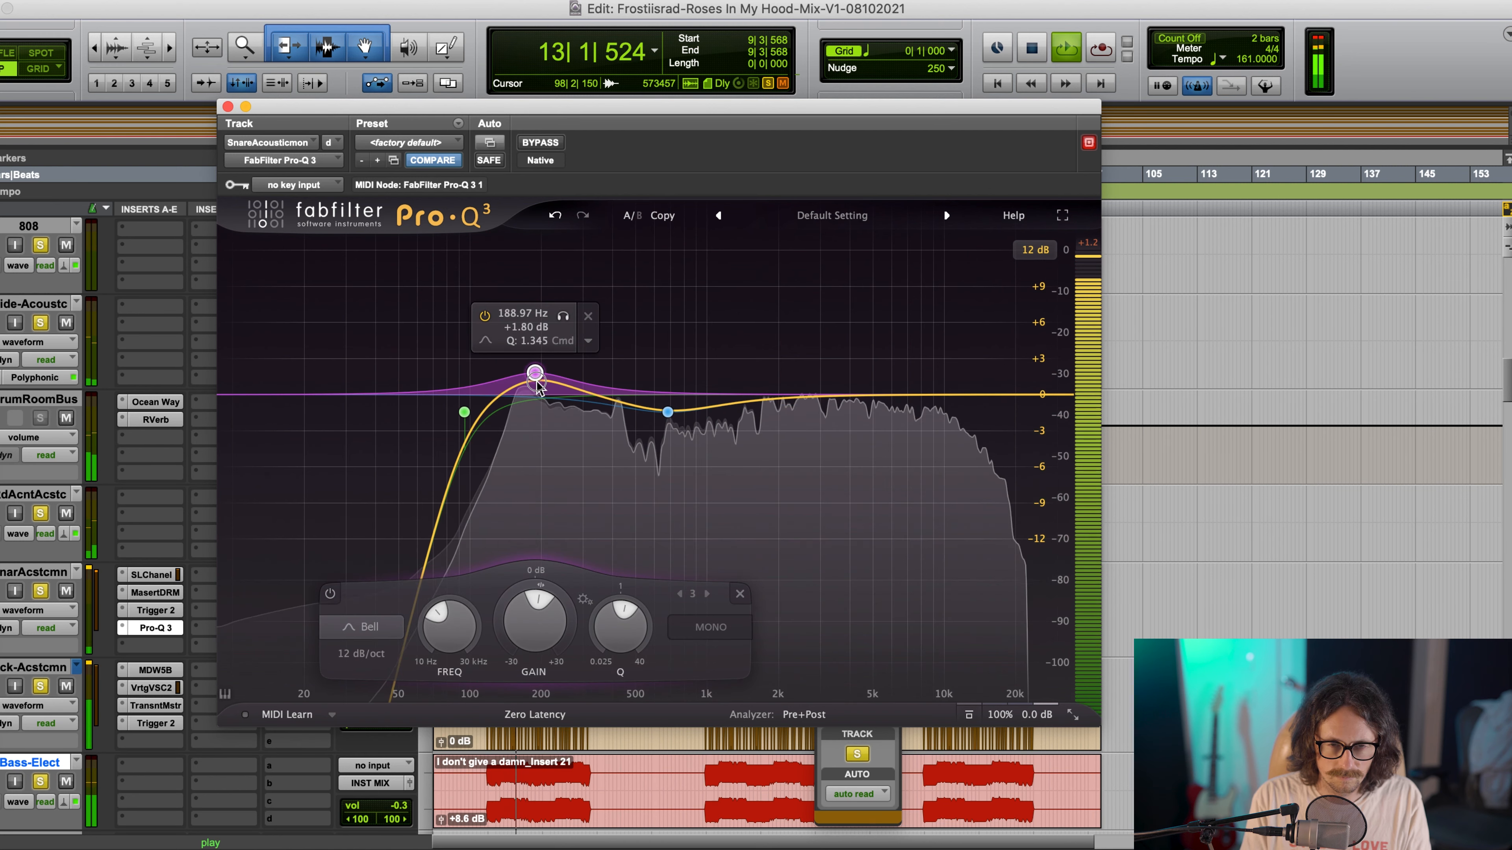
click(588, 316)
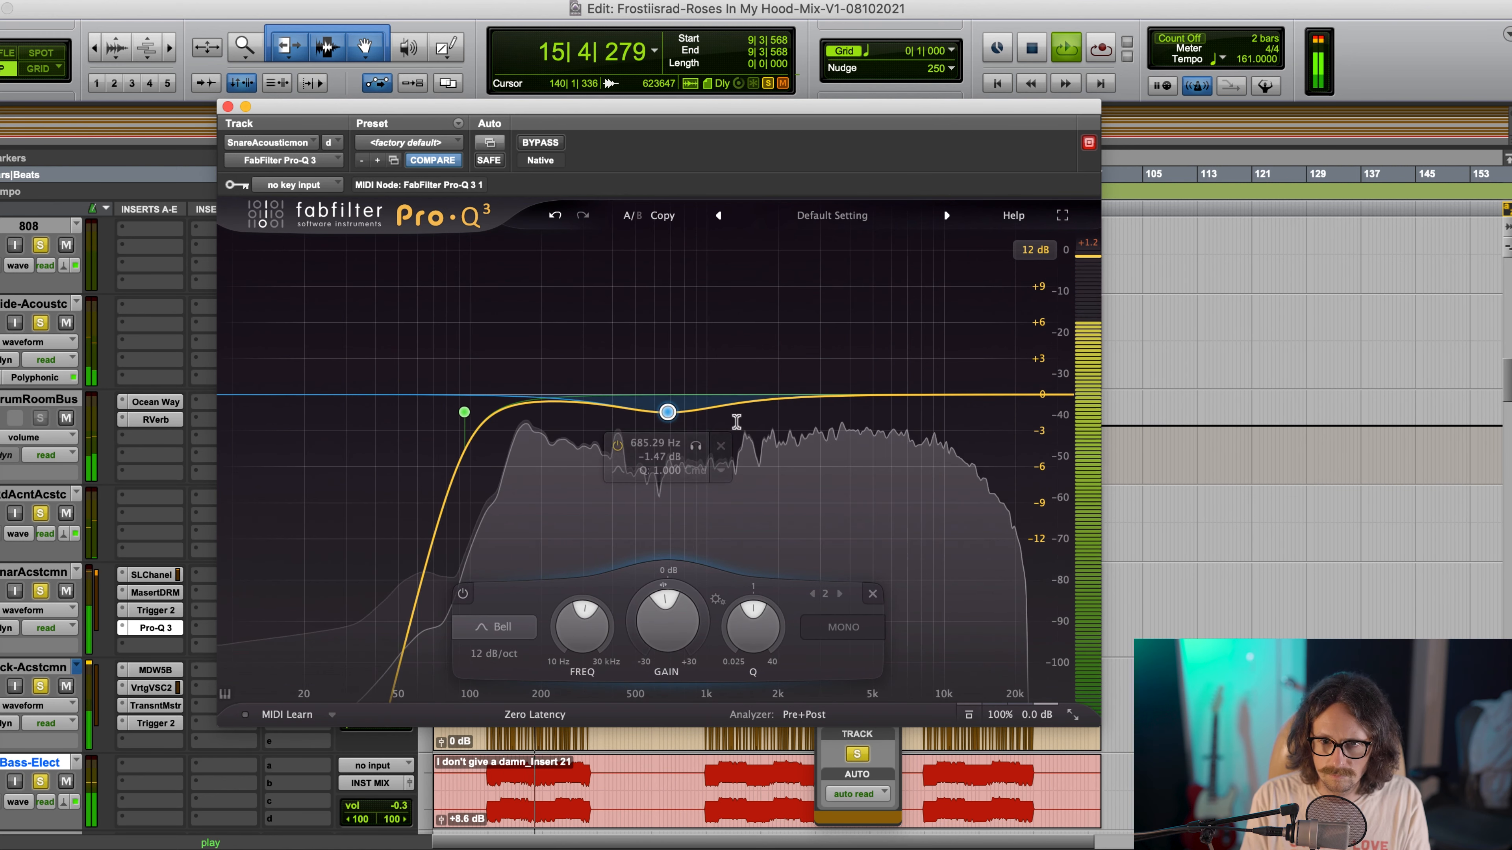
Add a -0.98 dB bell at 2053.4 Hz with Q 1.550 and a +0.65 dB bell at 9363.3 Hz, audition the snare EQ, and stop playback
mouse_move(797, 396)
mouse_down()
mouse_move(784, 311)
mouse_move(783, 338)
mouse_move(798, 335)
mouse_move(783, 412)
mouse_up()
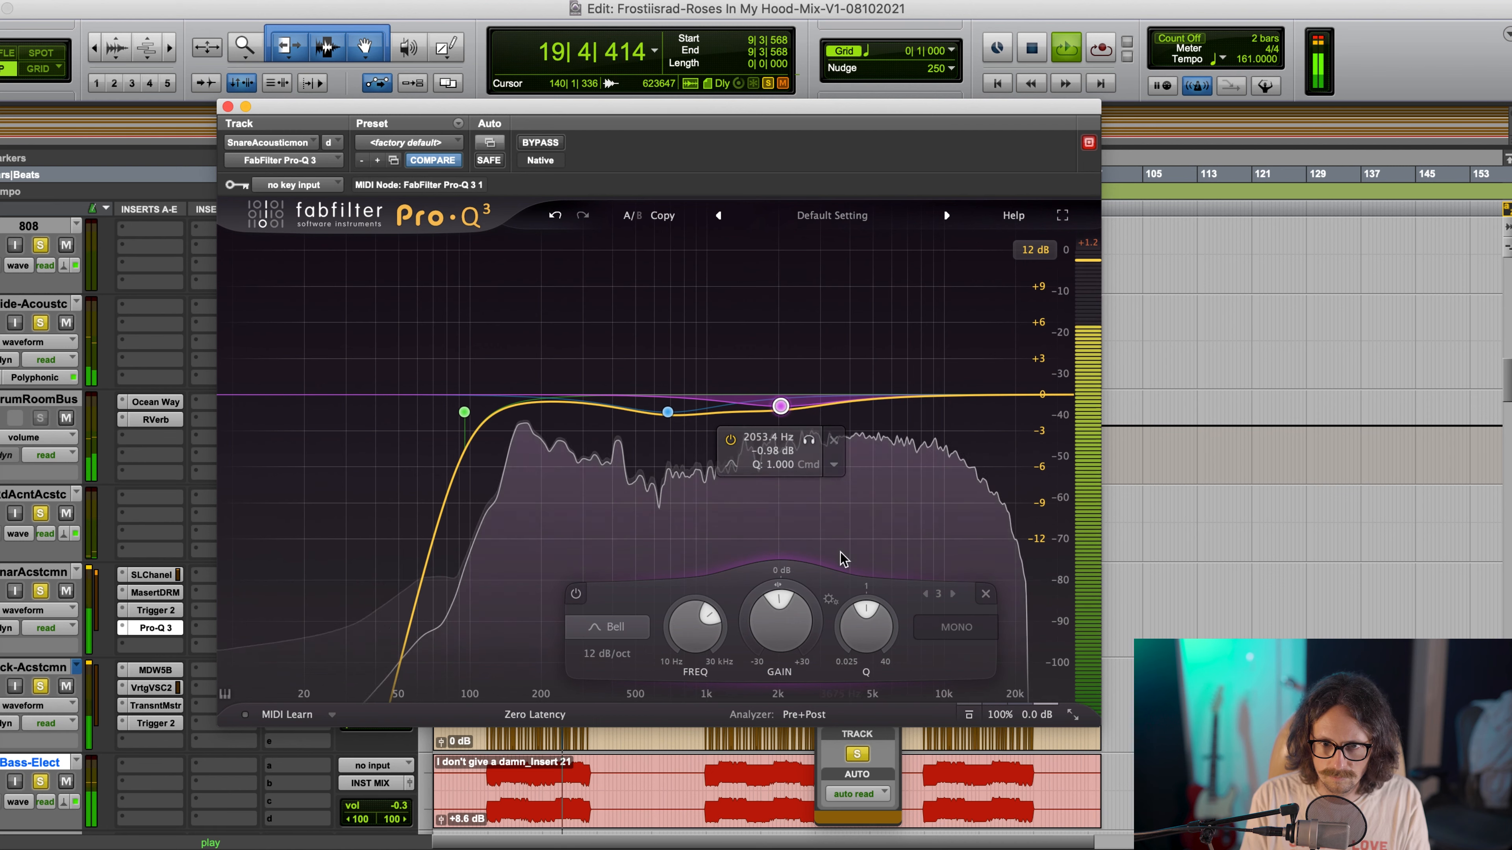
drag(866, 624, 874, 573)
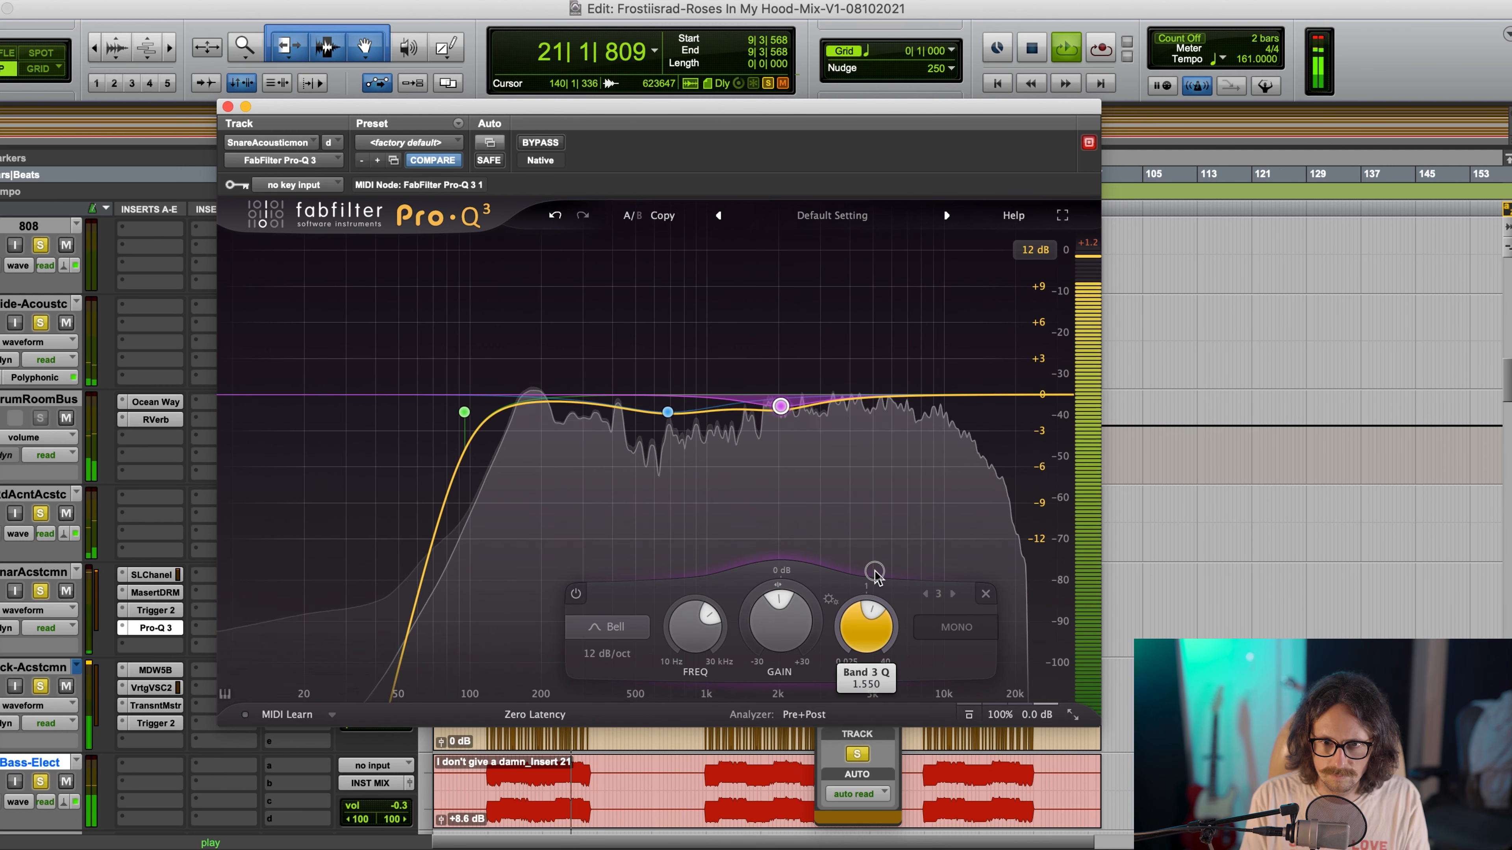
drag(871, 396, 936, 385)
key(space)
key(space)
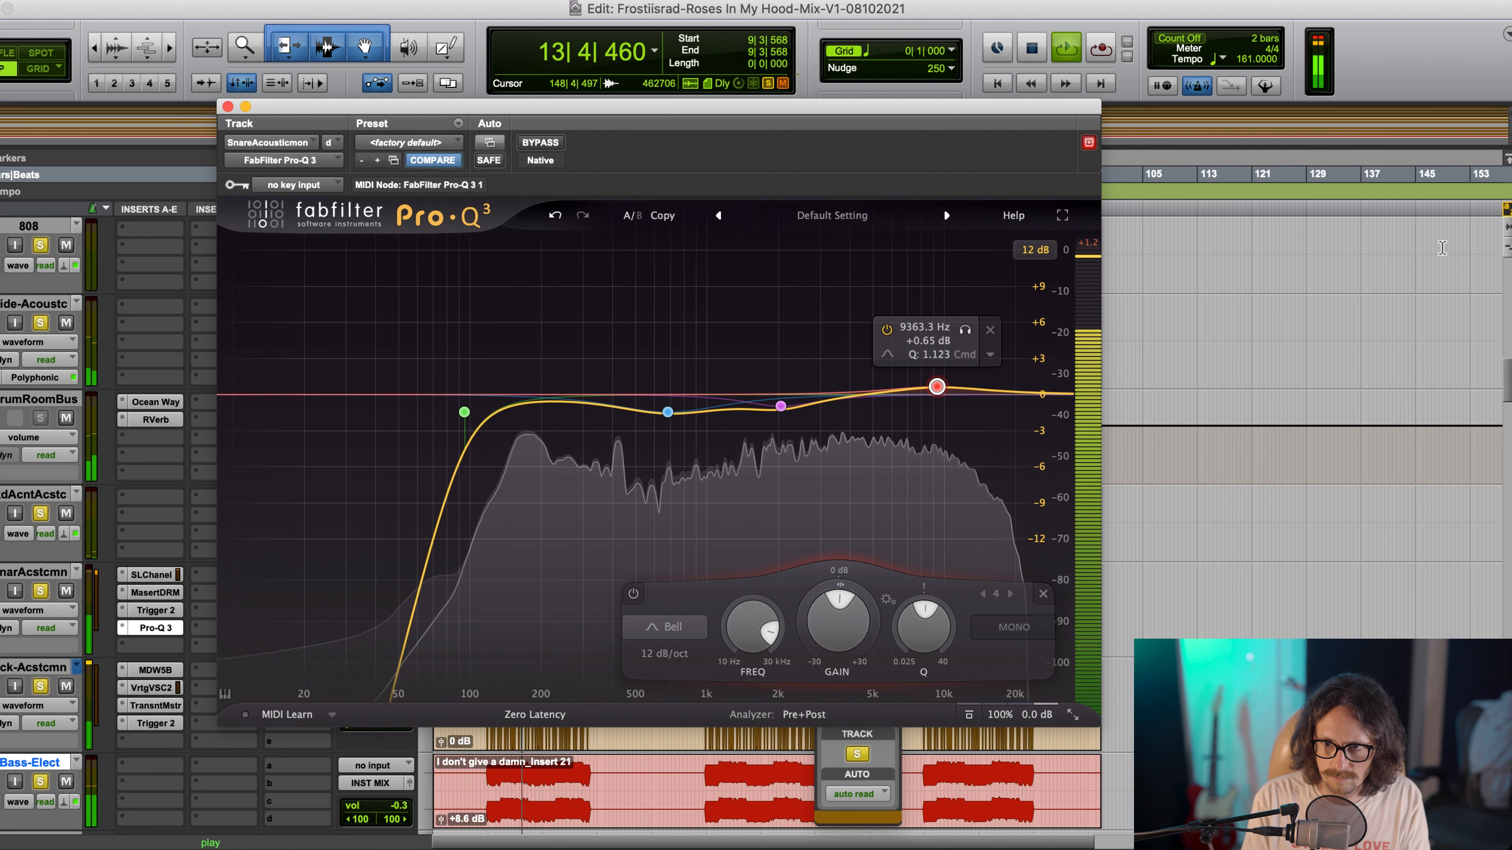
key(space)
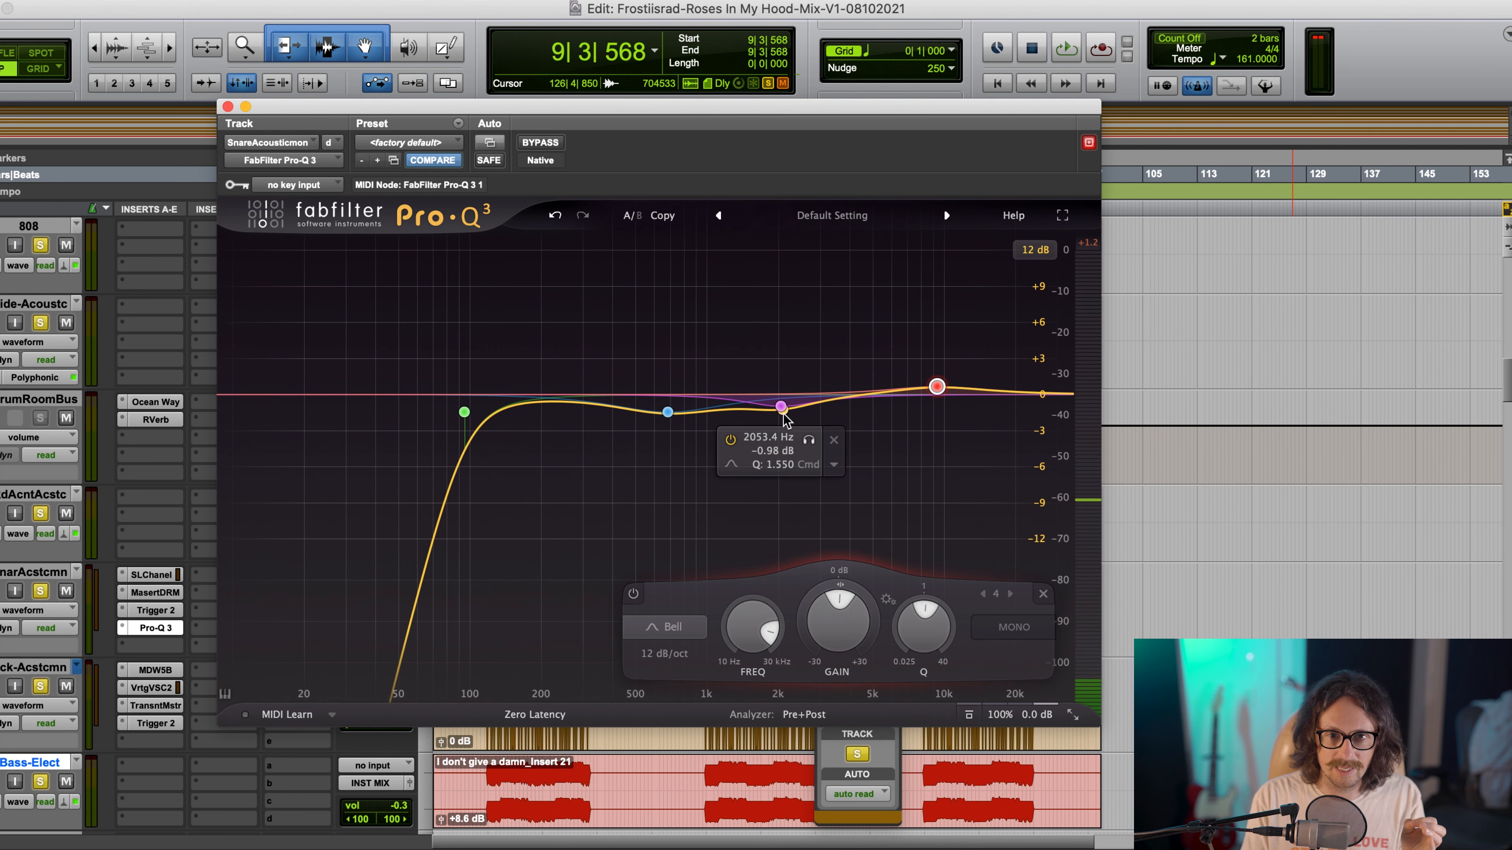
Narrow the snare EQ's 2053.4 Hz bell to Q 2.084, set the low-mid bell to Q 1.604 with about a 2 dB cut, and close the EQ
click(782, 409)
drag(869, 615, 869, 607)
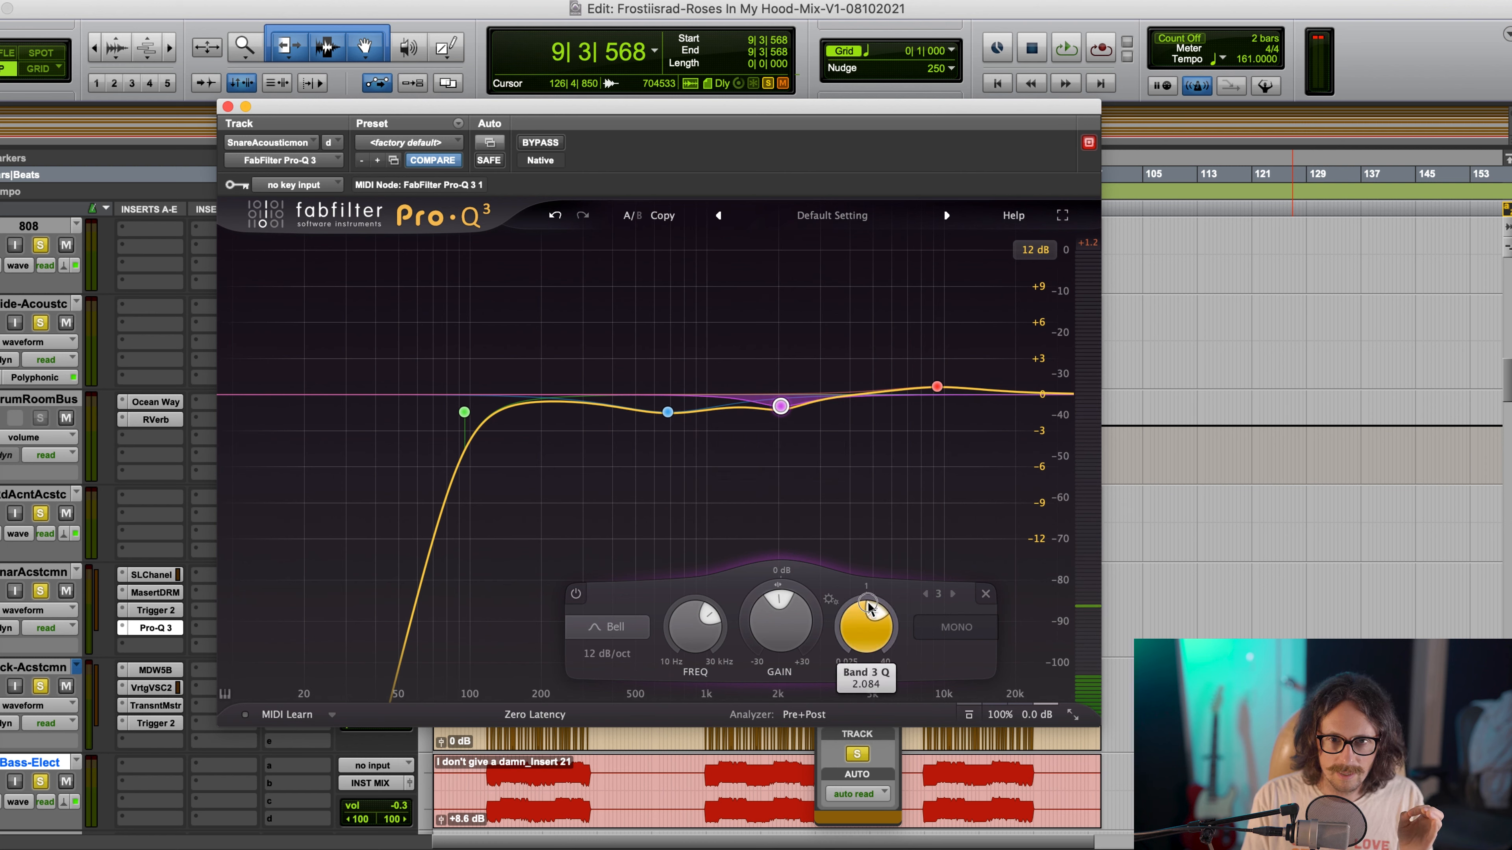
click(667, 411)
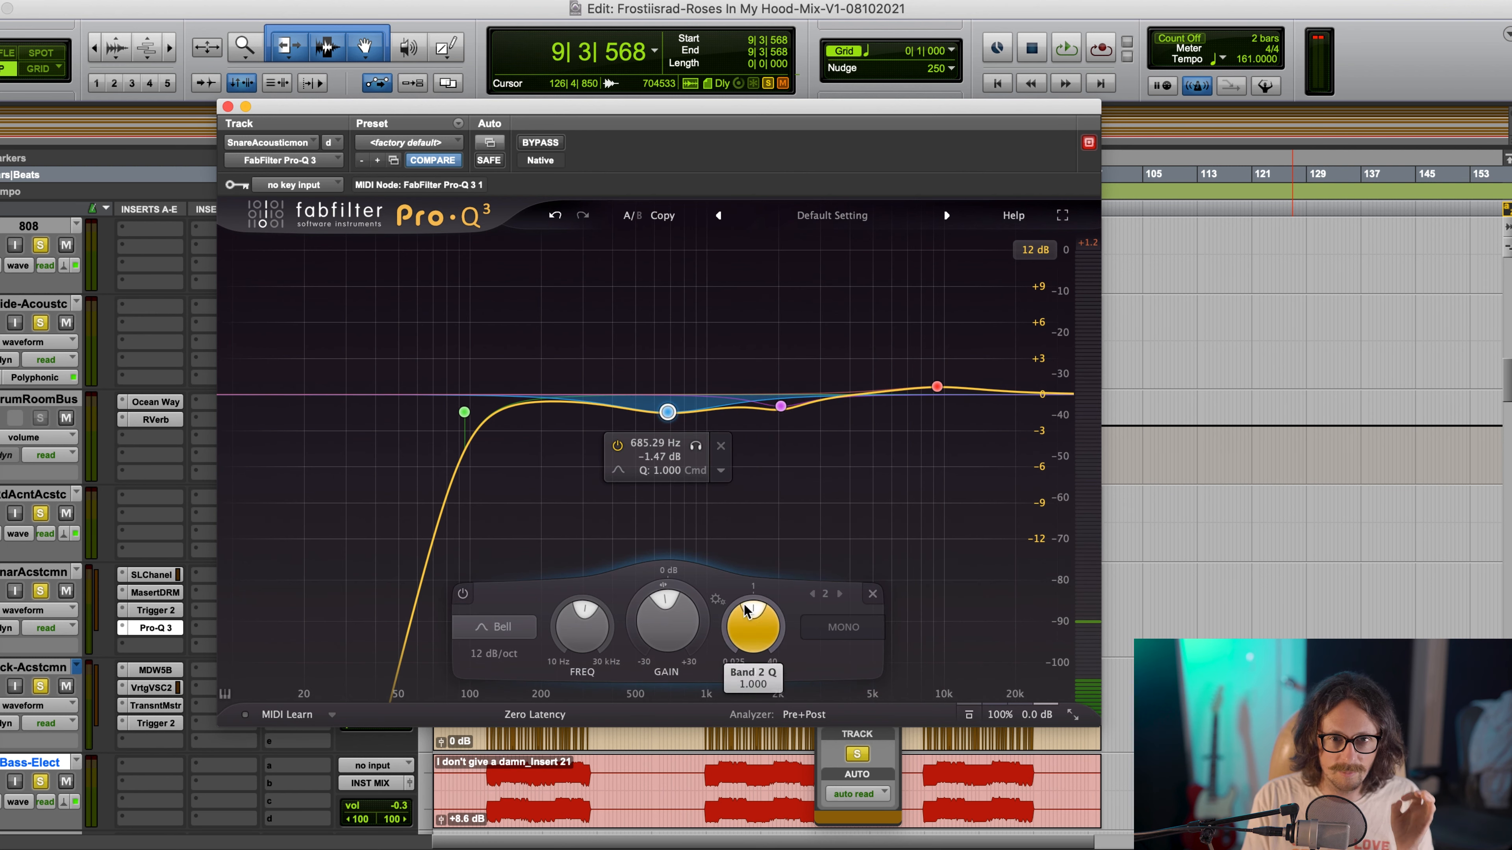
drag(748, 609, 768, 580)
drag(666, 416, 669, 413)
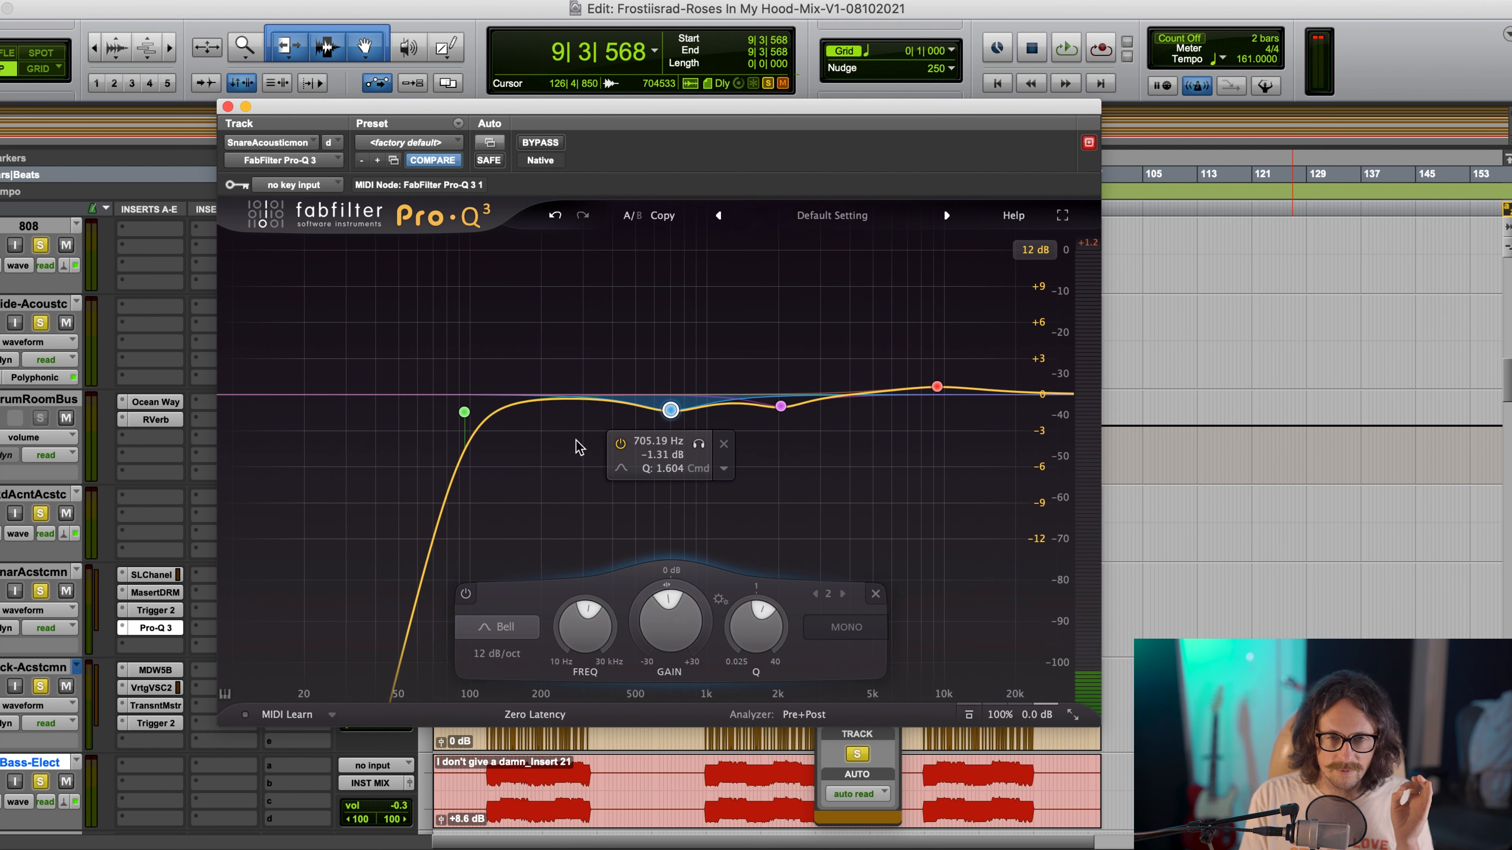
drag(670, 410, 673, 418)
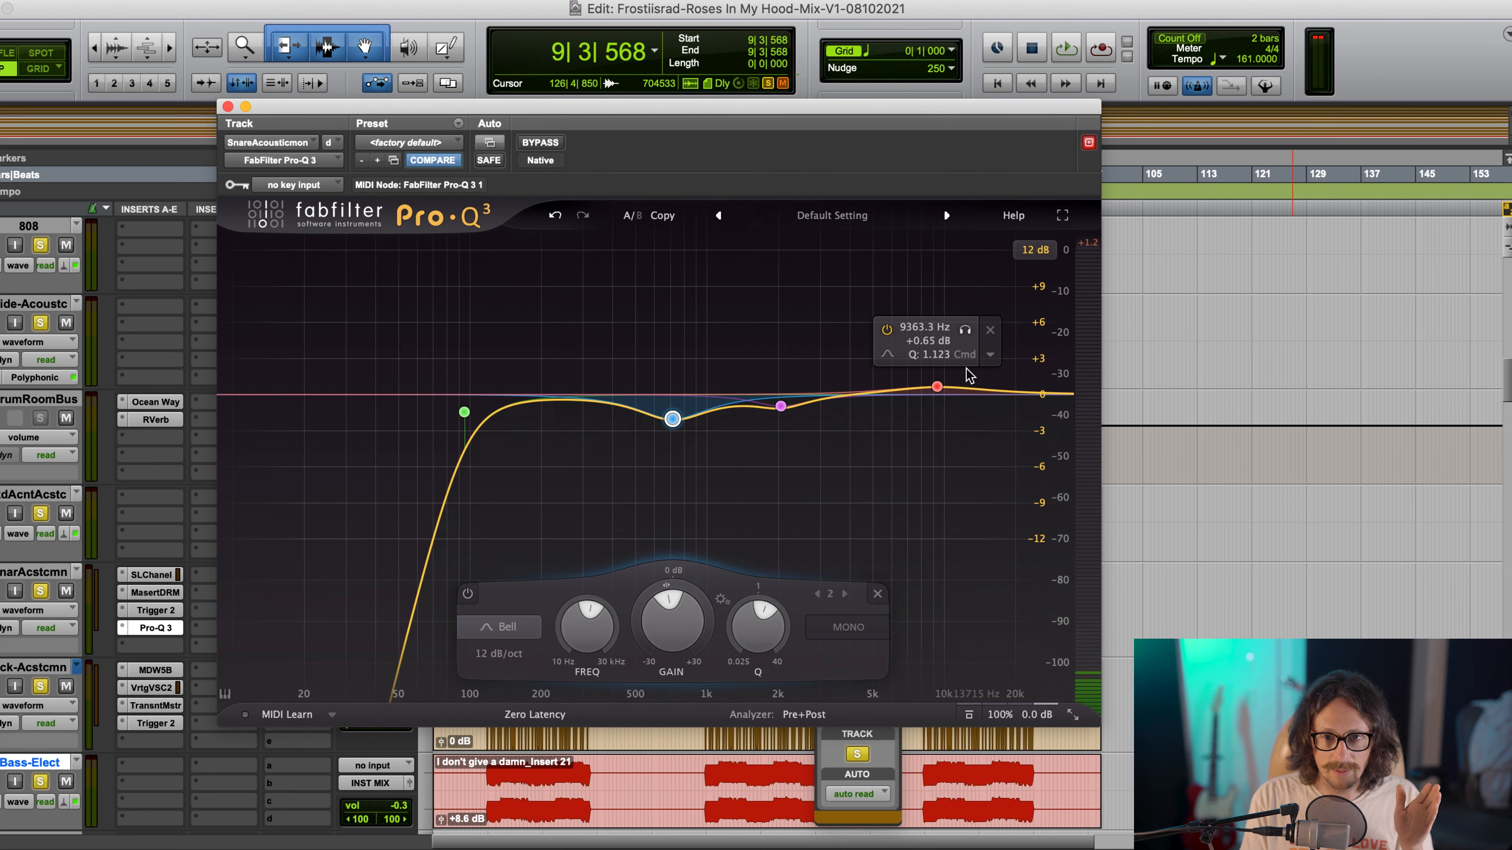
click(228, 107)
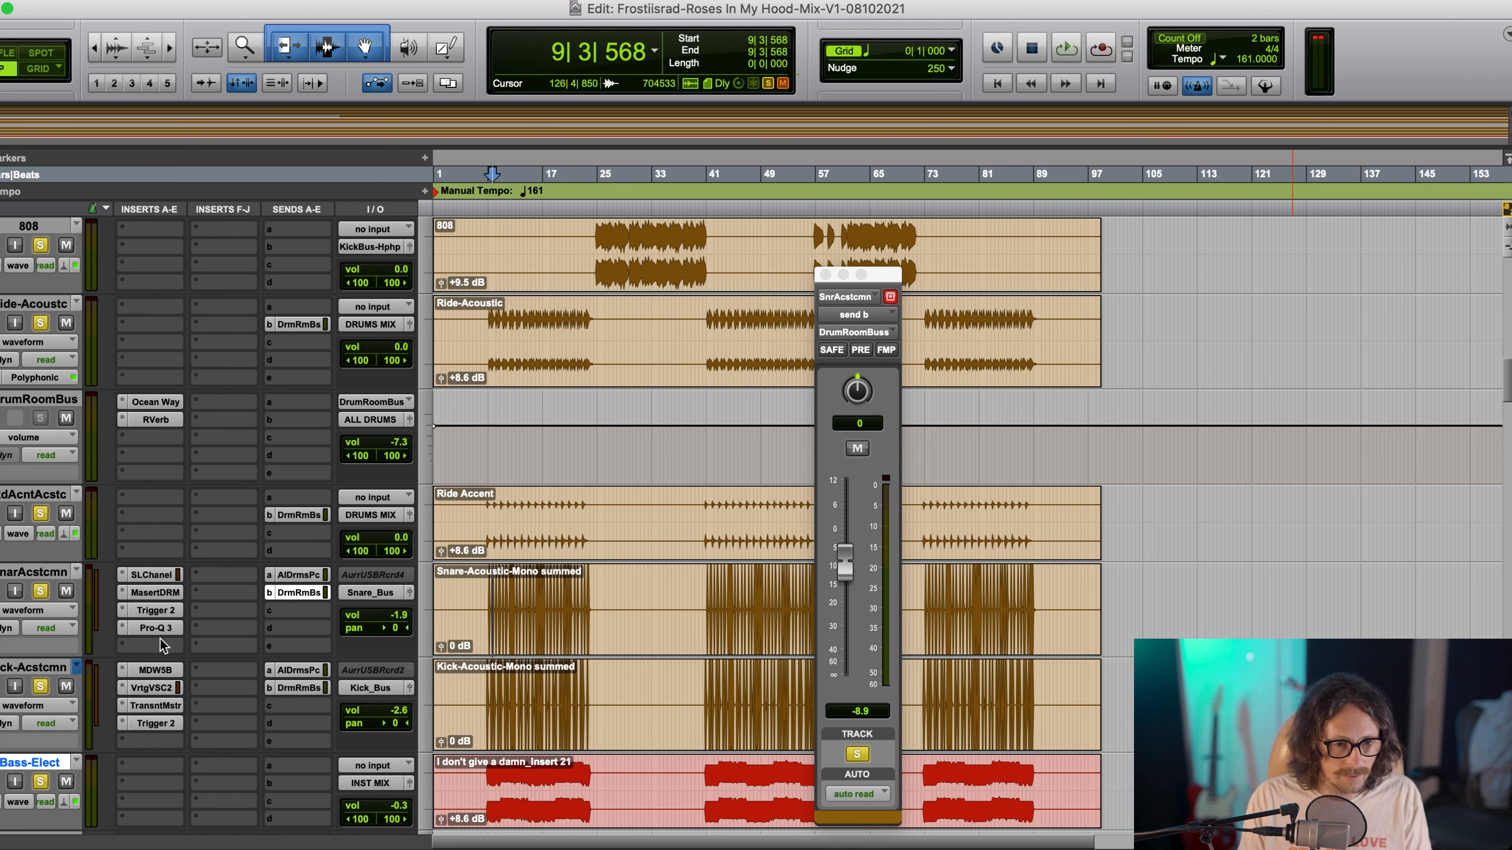
Insert the API-550B equalizer after Pro-Q 3 on the acoustic snare track
click(139, 651)
mouse_move(248, 655)
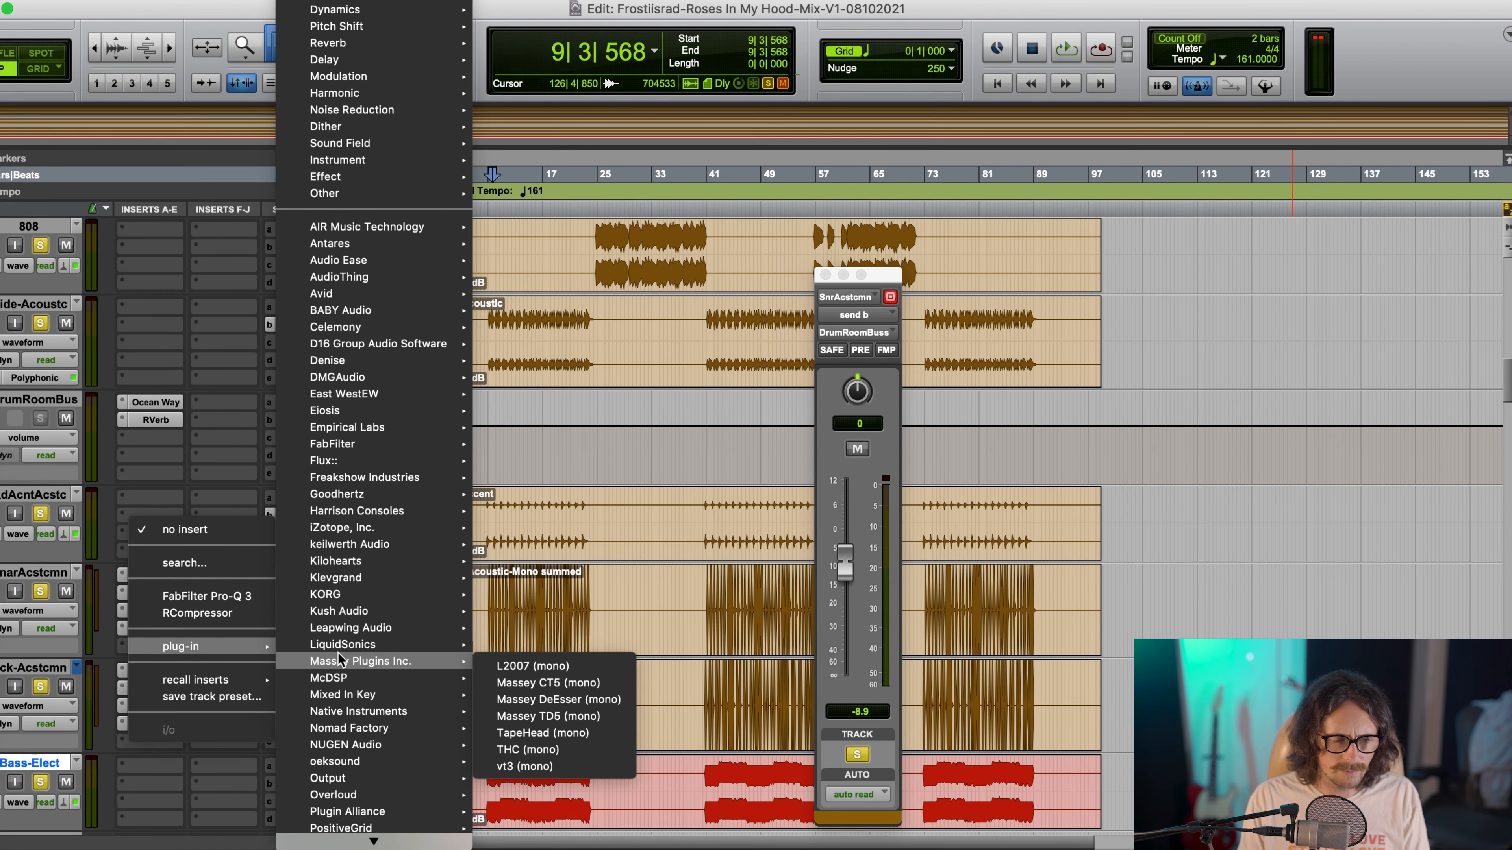
key(Escape)
click(149, 646)
mouse_move(248, 655)
Try a low-frequency boost at 100 Hz on the snare's API-550B during playback, and reset the LF gain to 0 dB
key(space)
drag(612, 685, 612, 642)
drag(617, 820, 572, 845)
drag(619, 681, 624, 693)
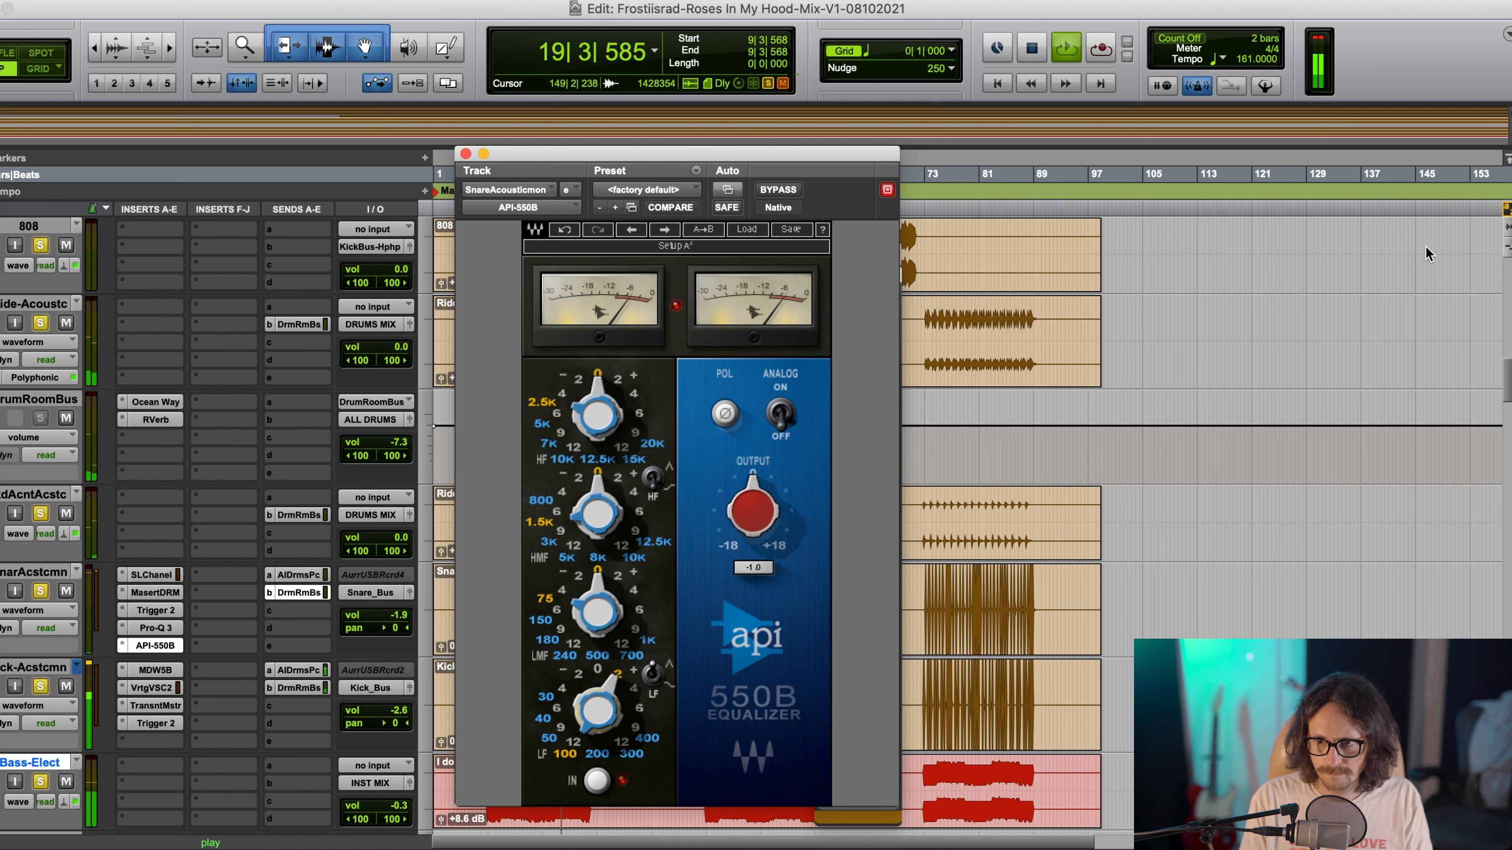
key(space)
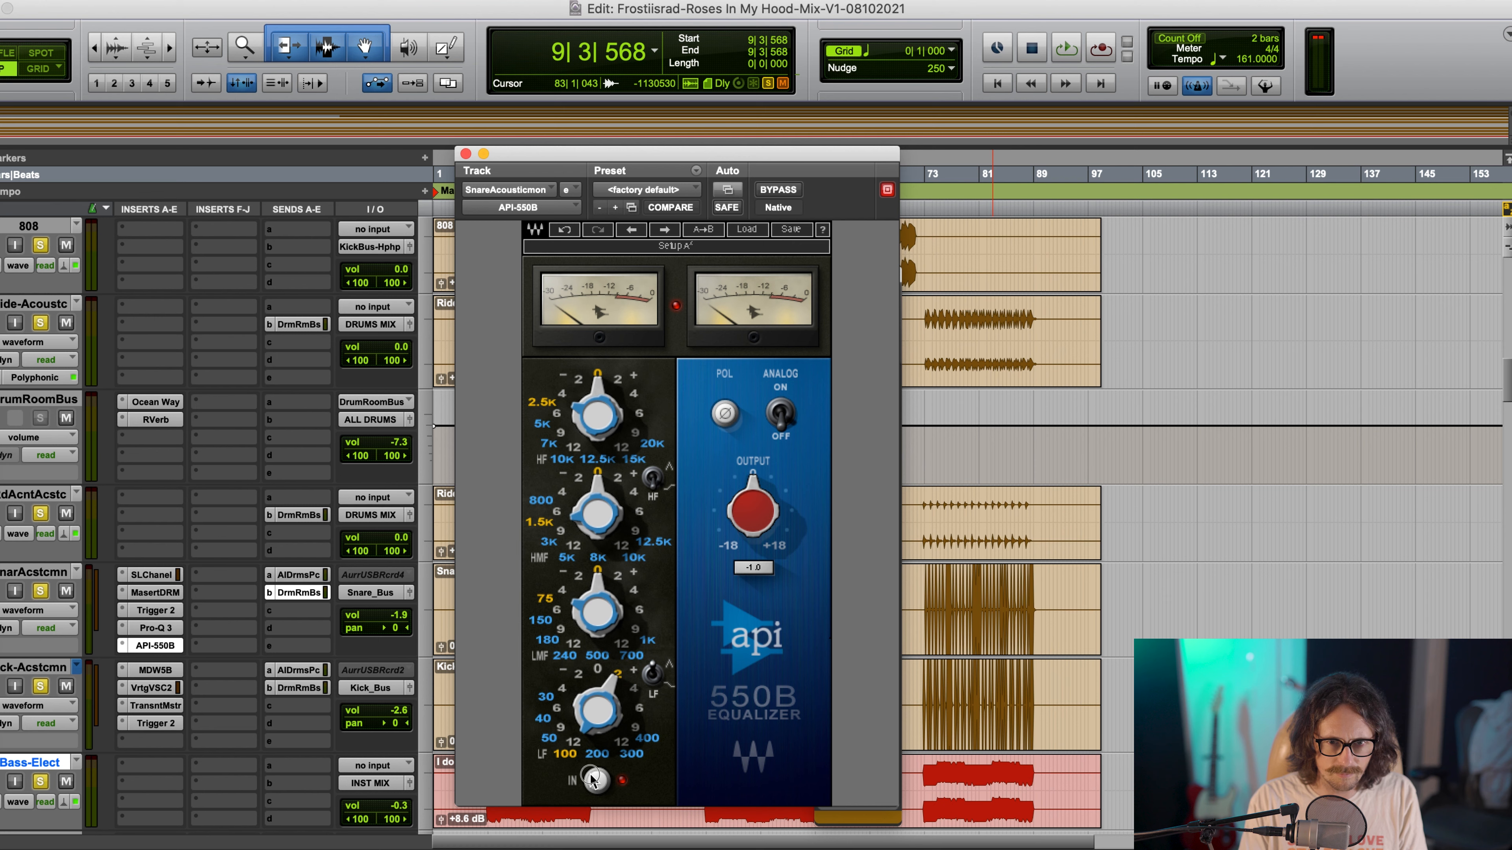
alt+click(602, 686)
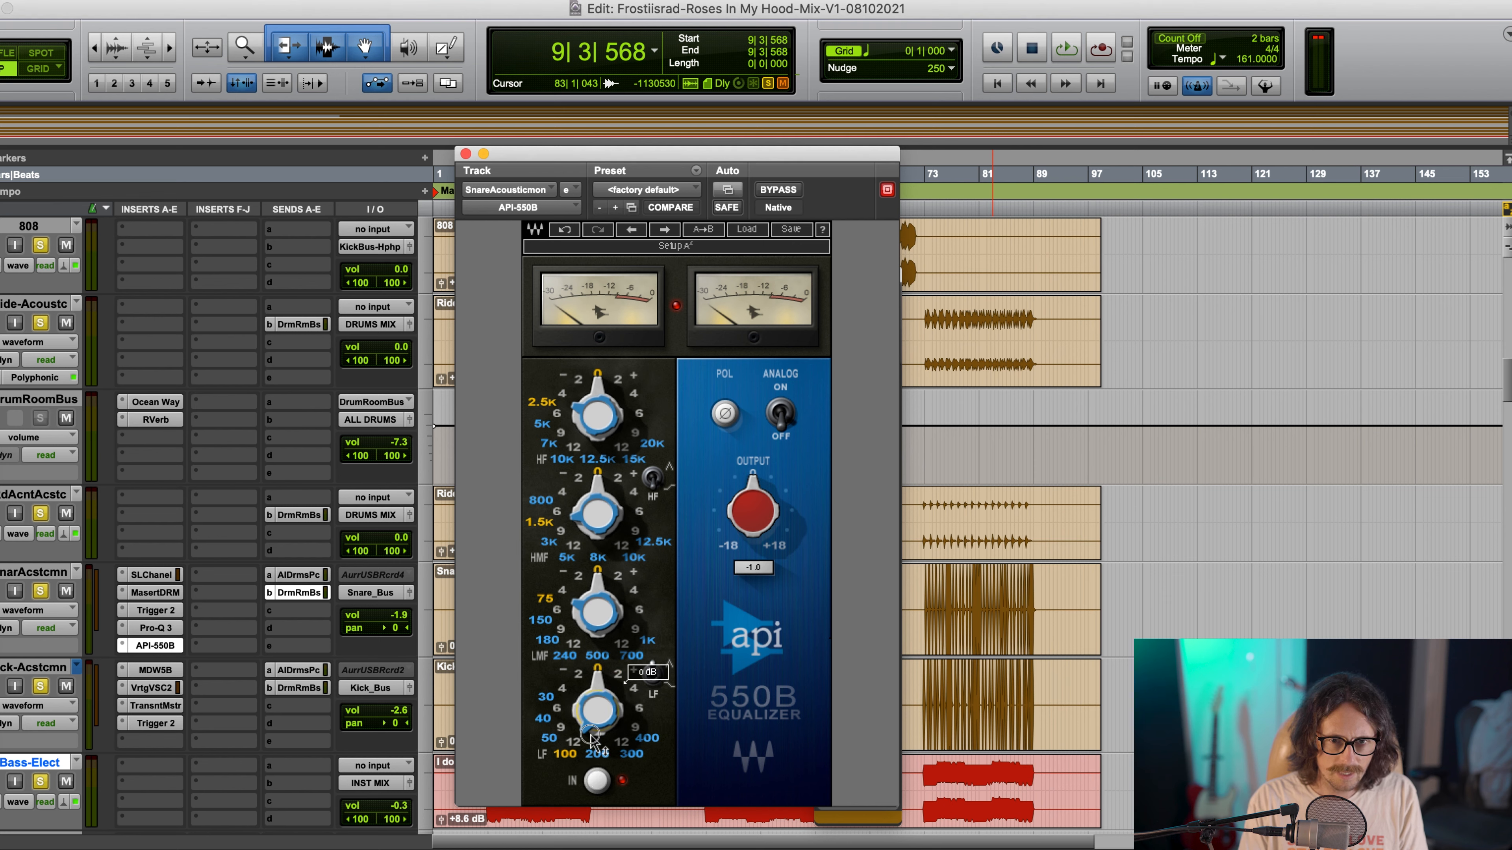
Boost the API-550B's LMF band, trying 150 Hz and settling on 180 Hz, and fine-tune its gain by ear during playback
drag(599, 608, 644, 656)
drag(595, 581, 618, 563)
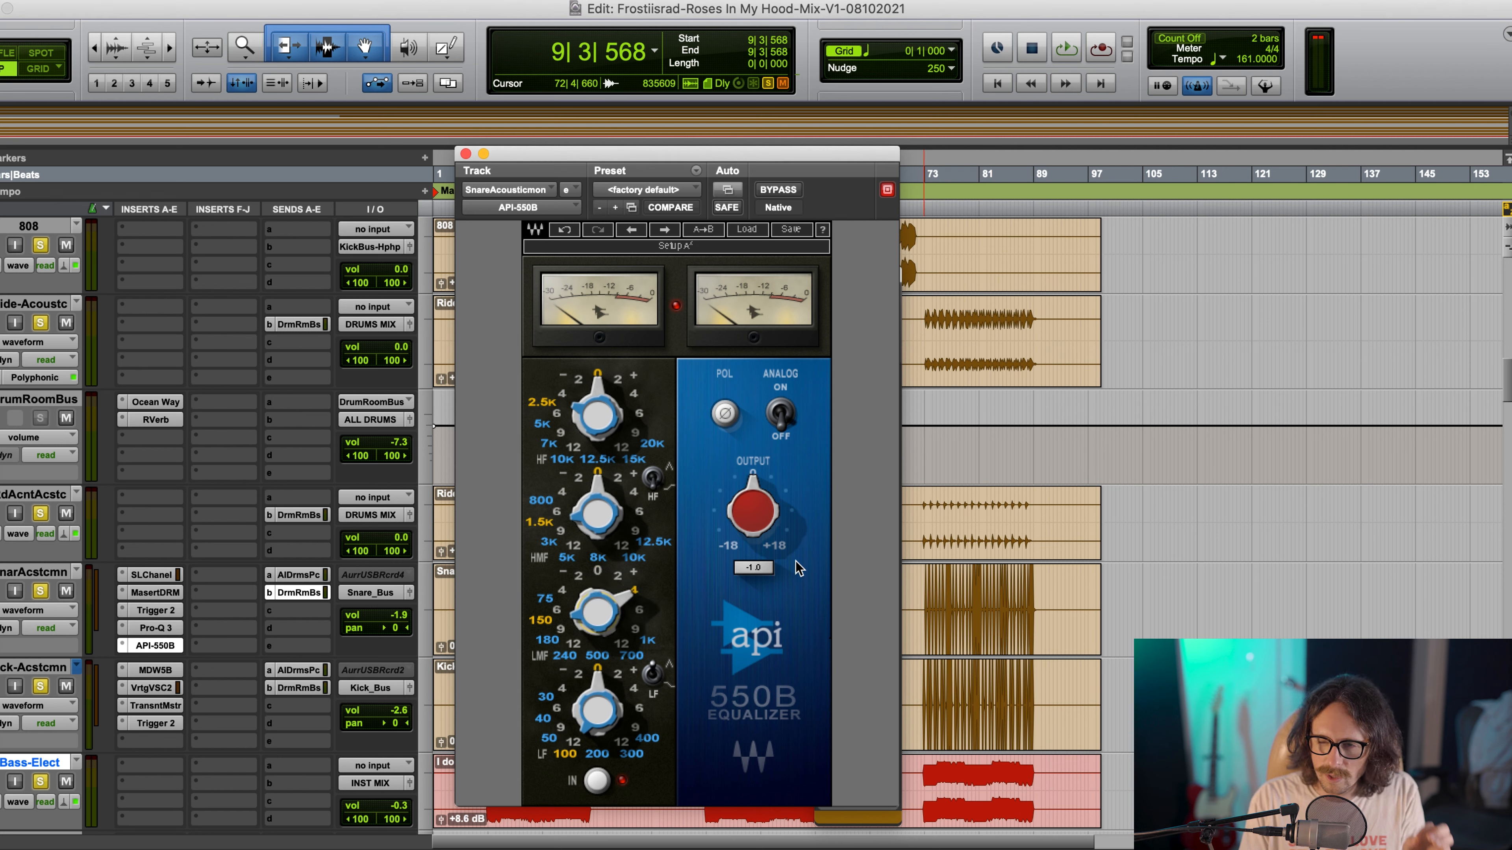
click(1426, 239)
key(space)
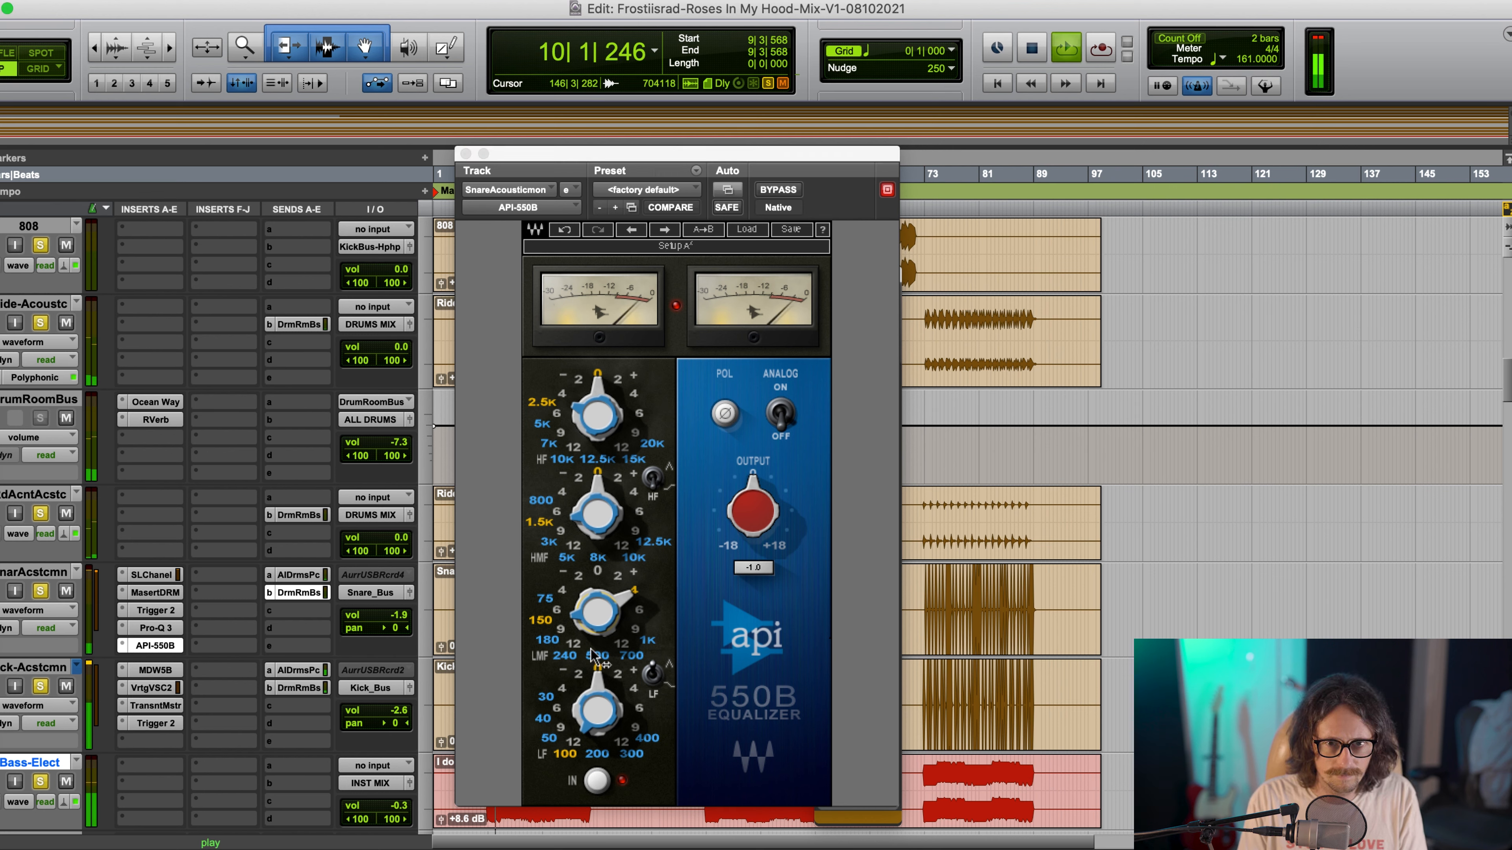
click(597, 613)
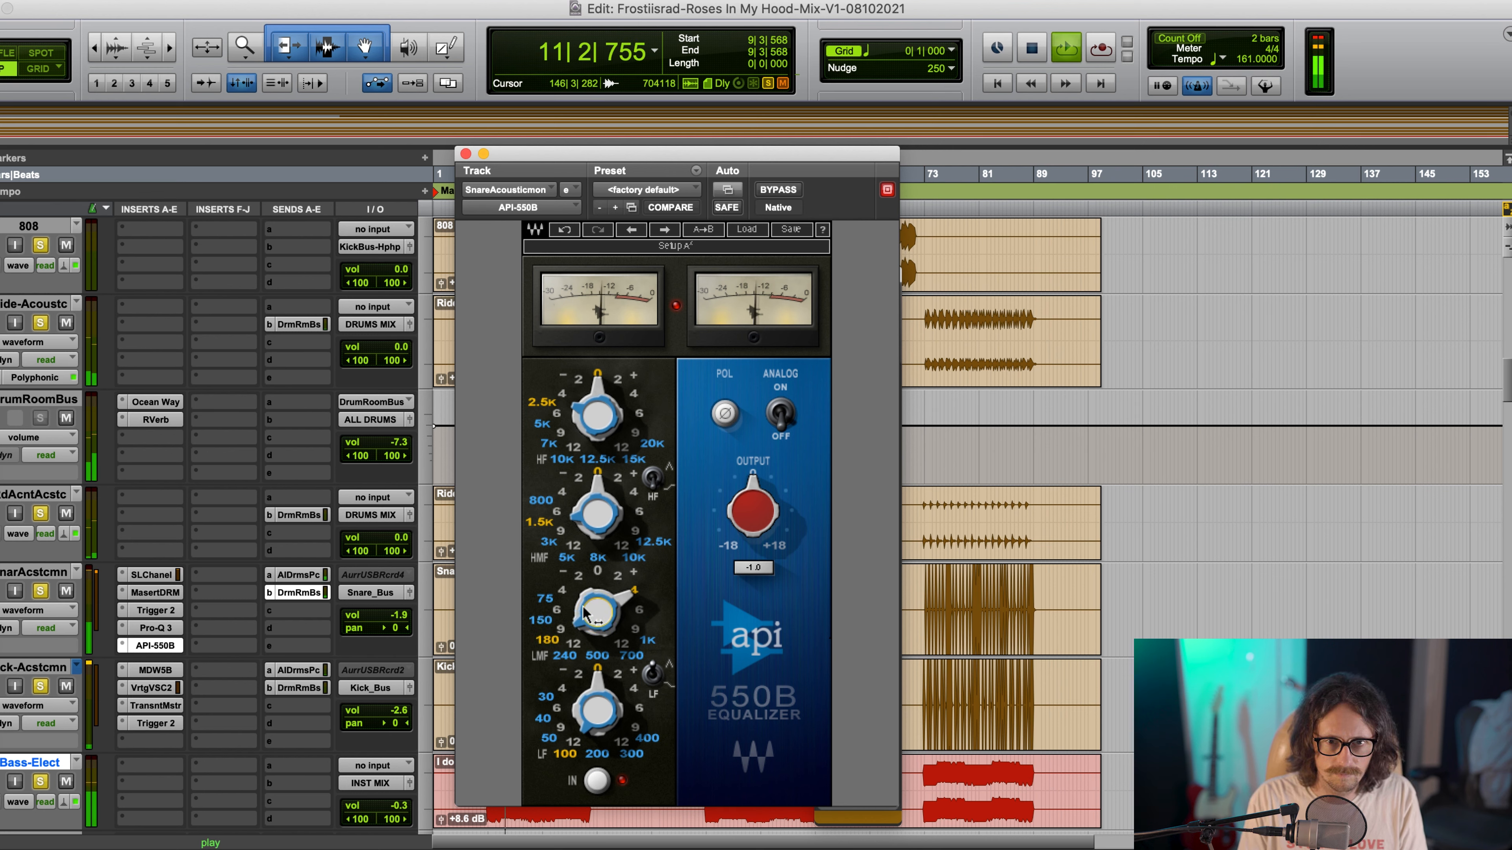
drag(600, 608, 525, 625)
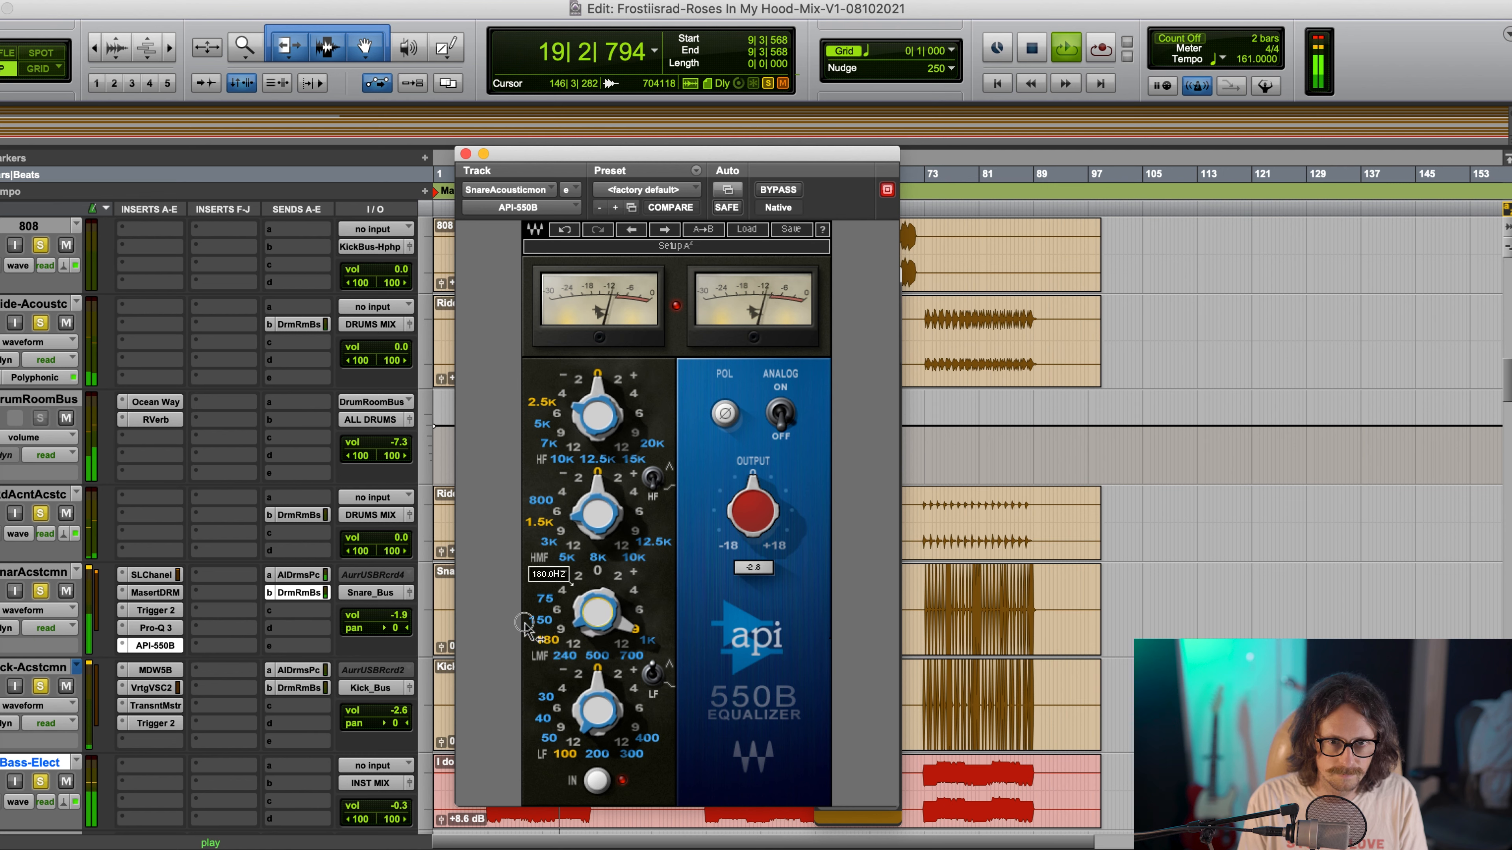
drag(625, 619, 629, 607)
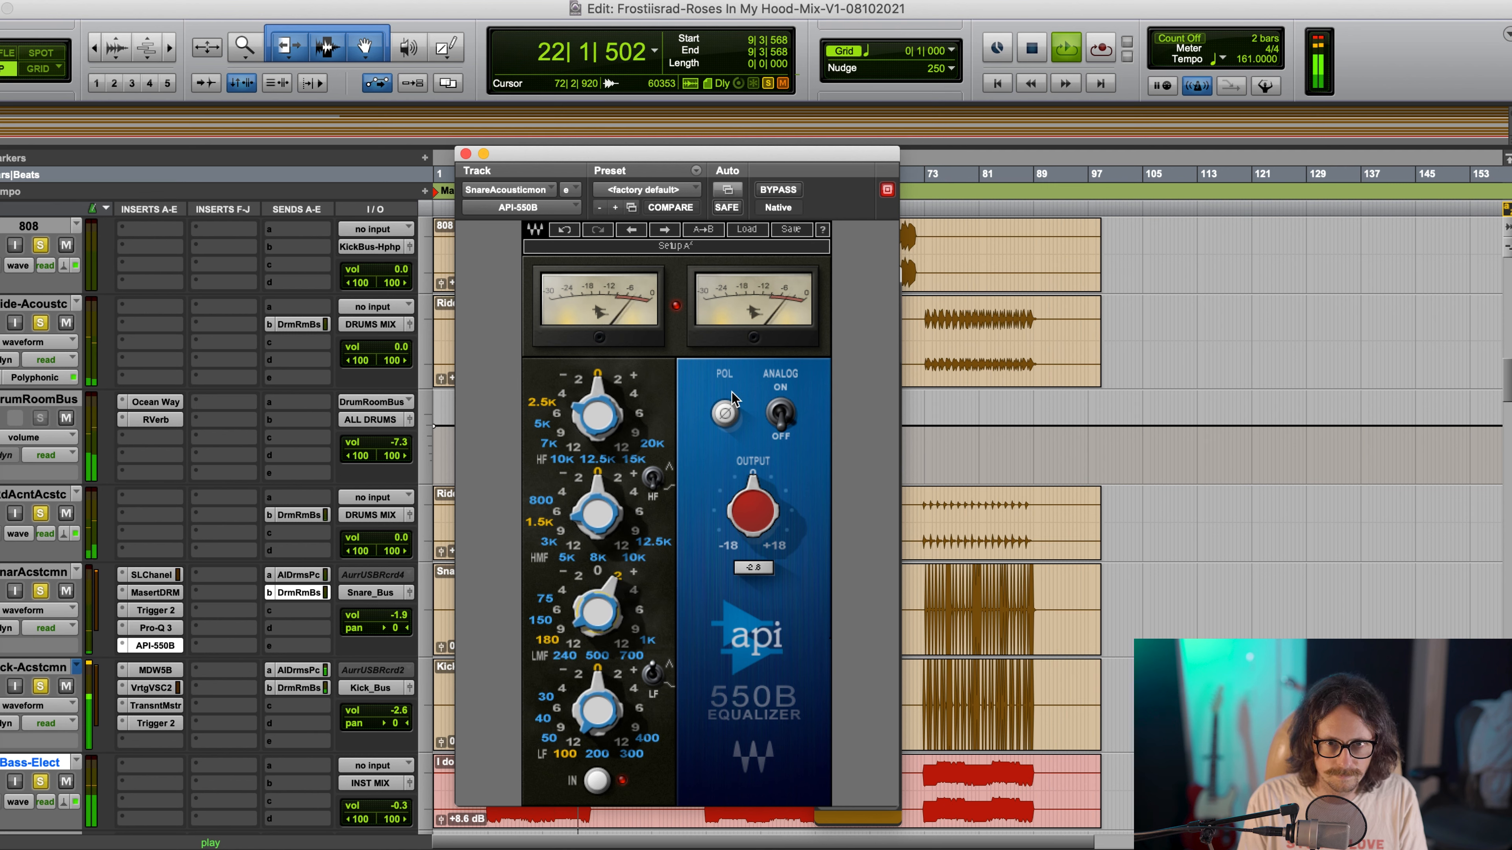
Compare the snare with the API-550B bypassed and active during playback from bar 9, leave it active, and stop playback
click(791, 190)
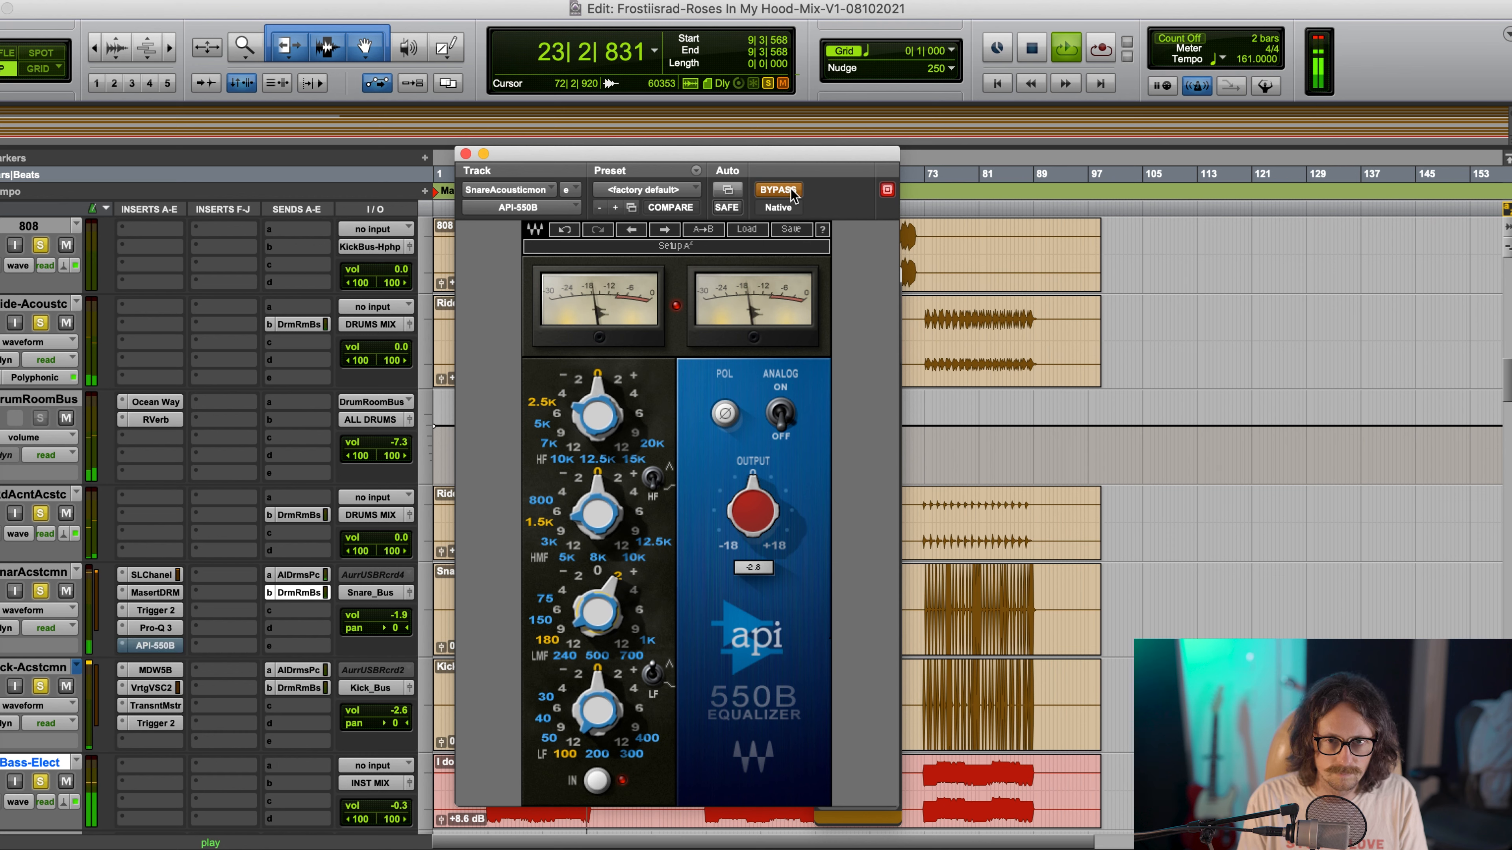
click(791, 190)
key(space)
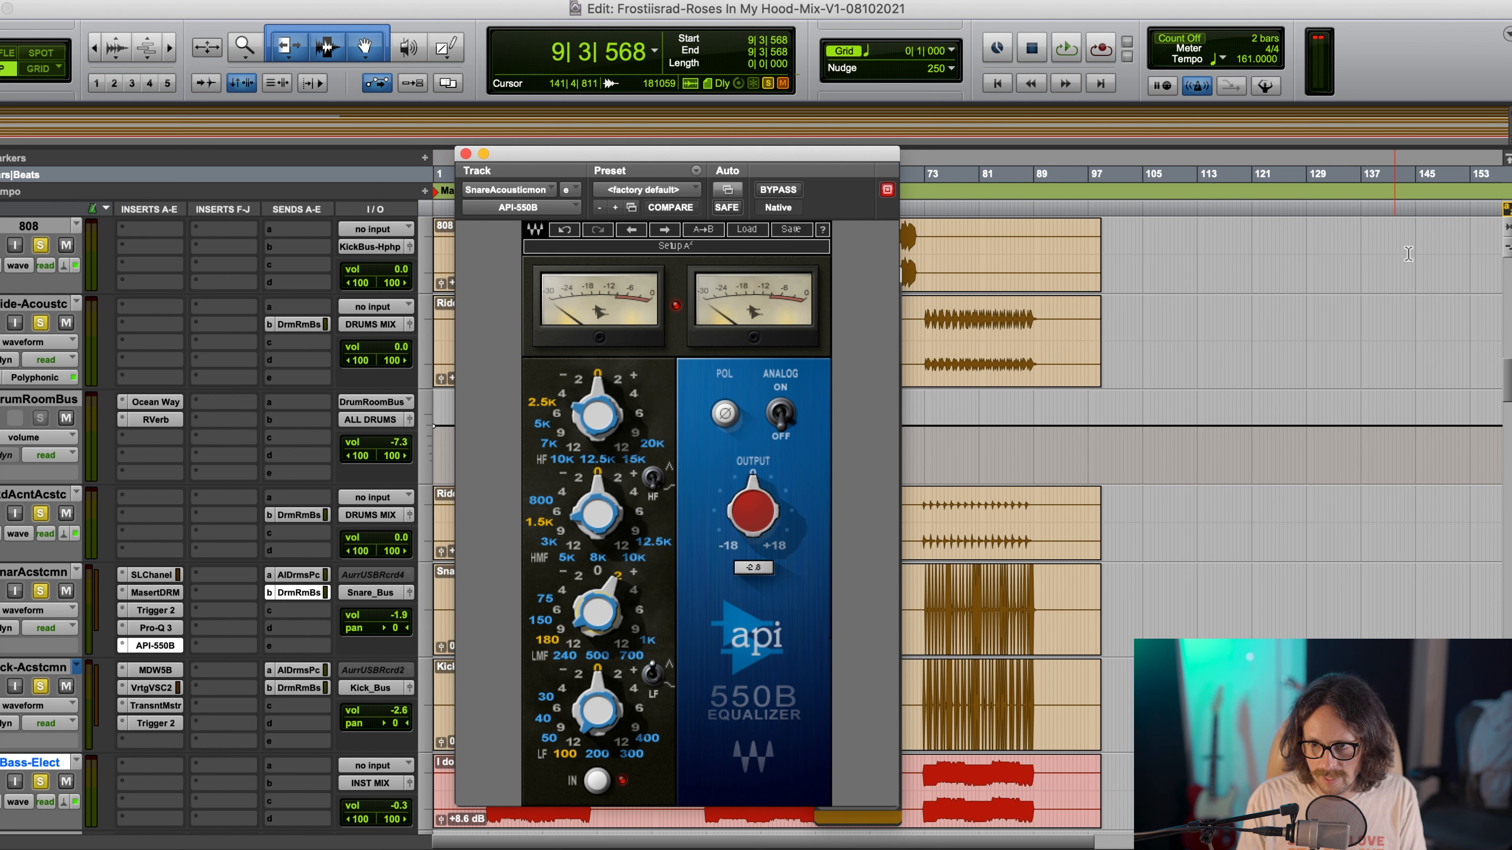
click(921, 15)
key(space)
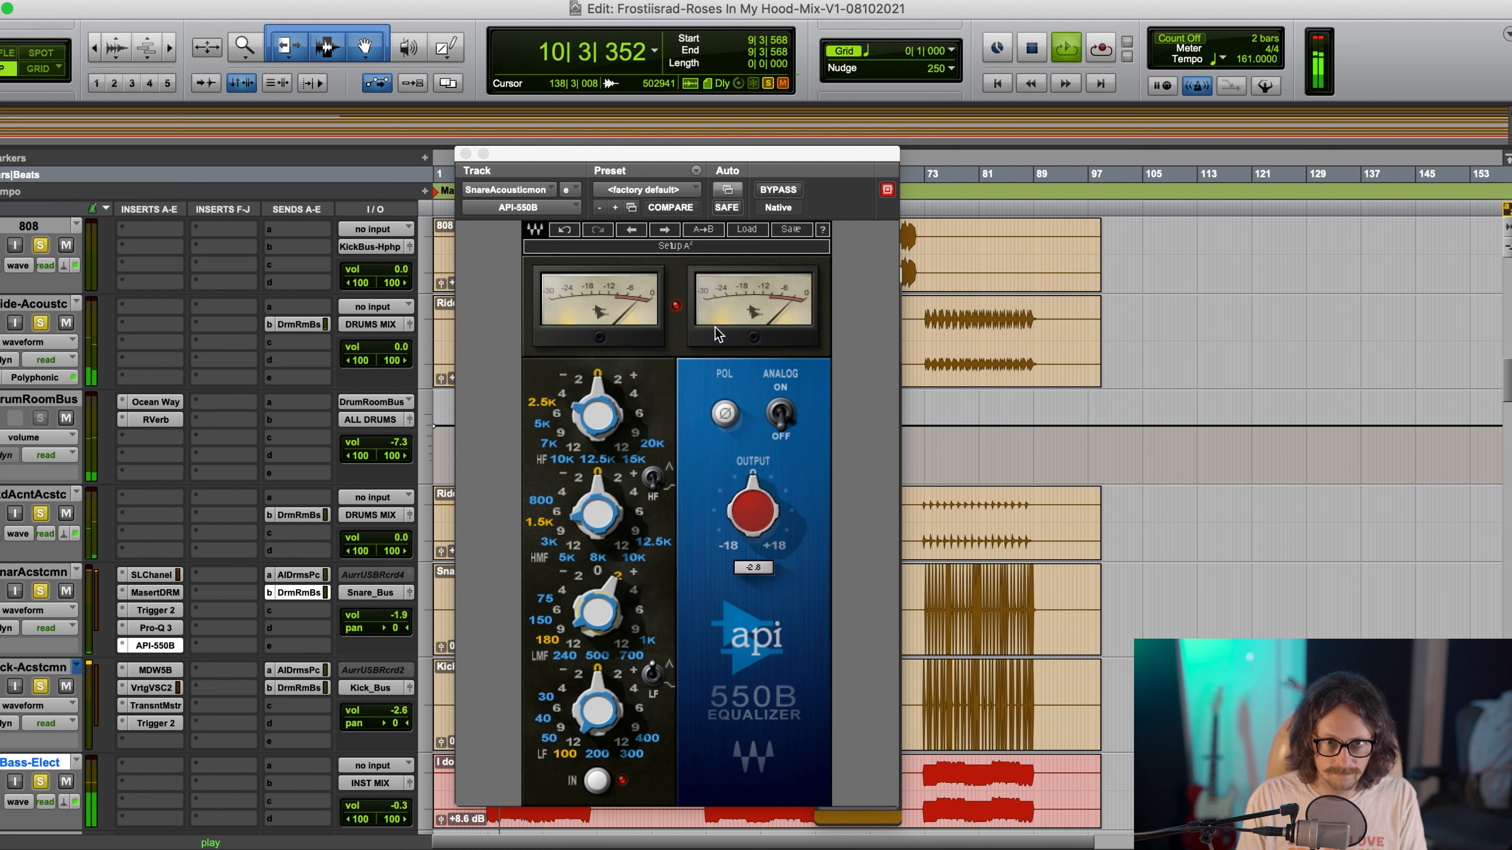
click(774, 194)
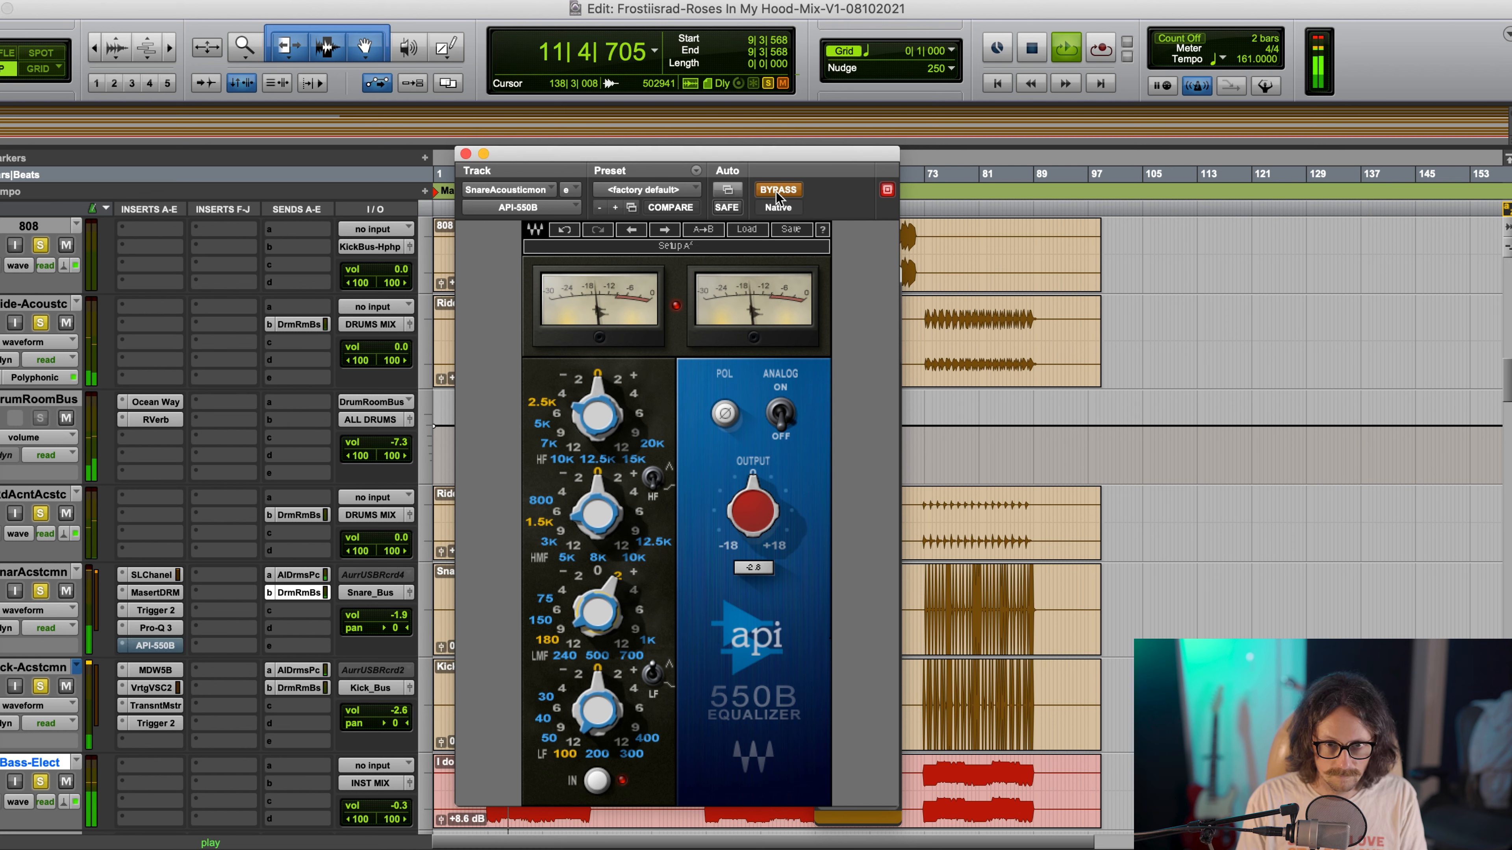
click(776, 191)
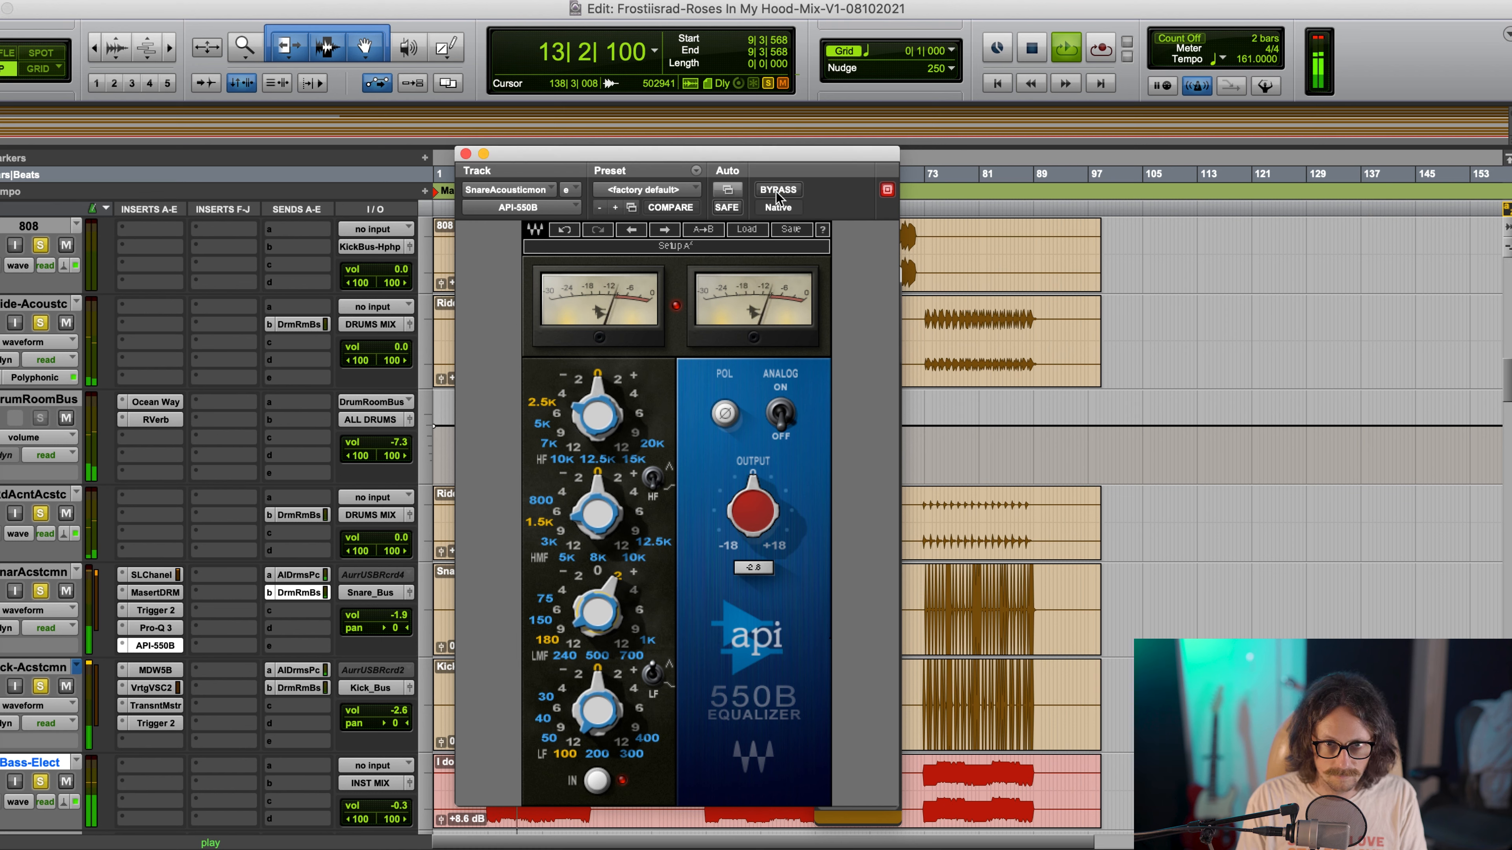
click(776, 191)
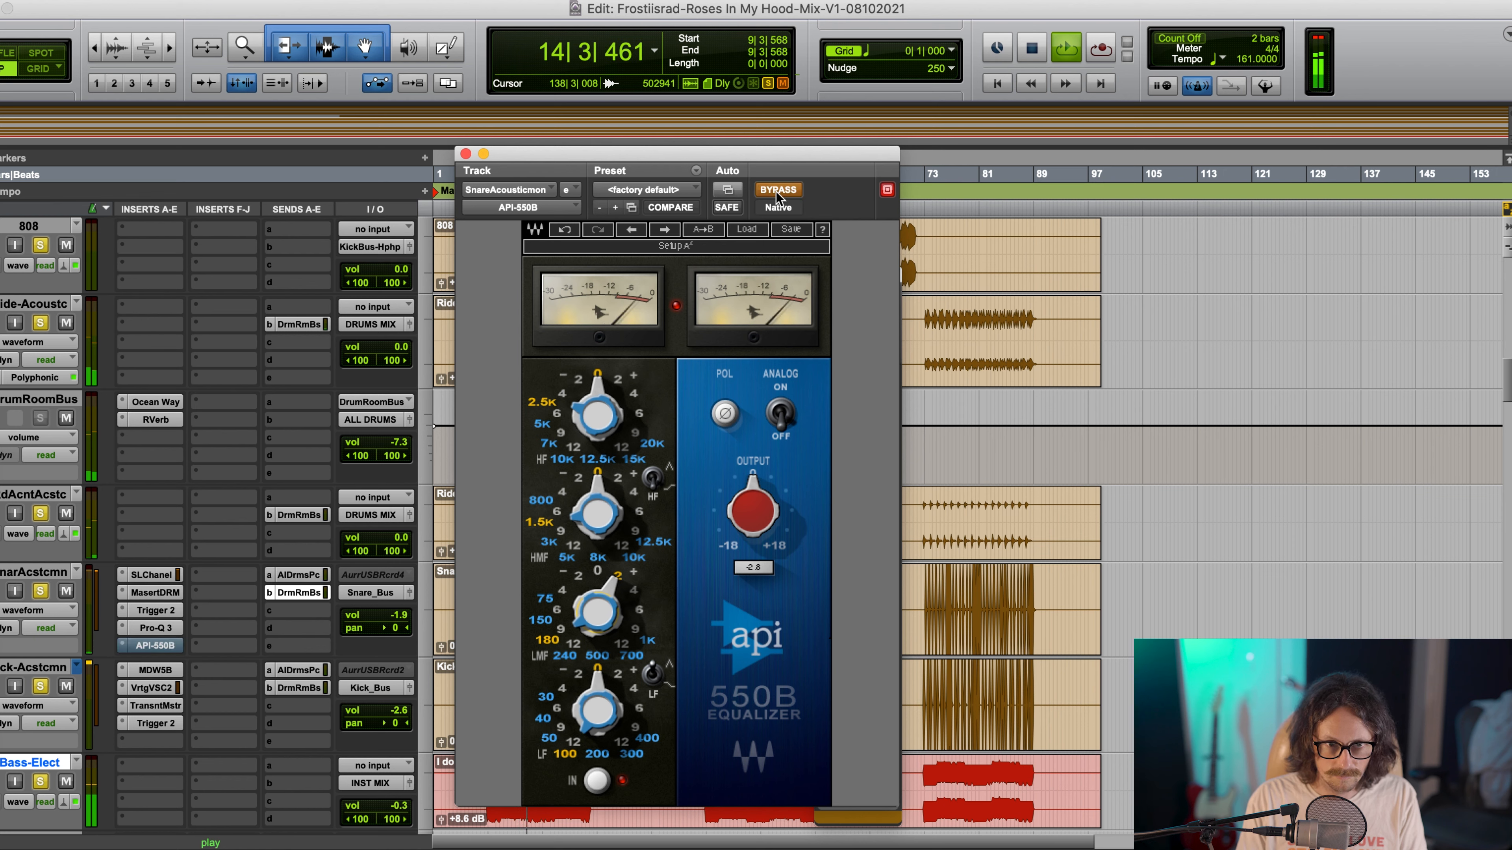
click(776, 191)
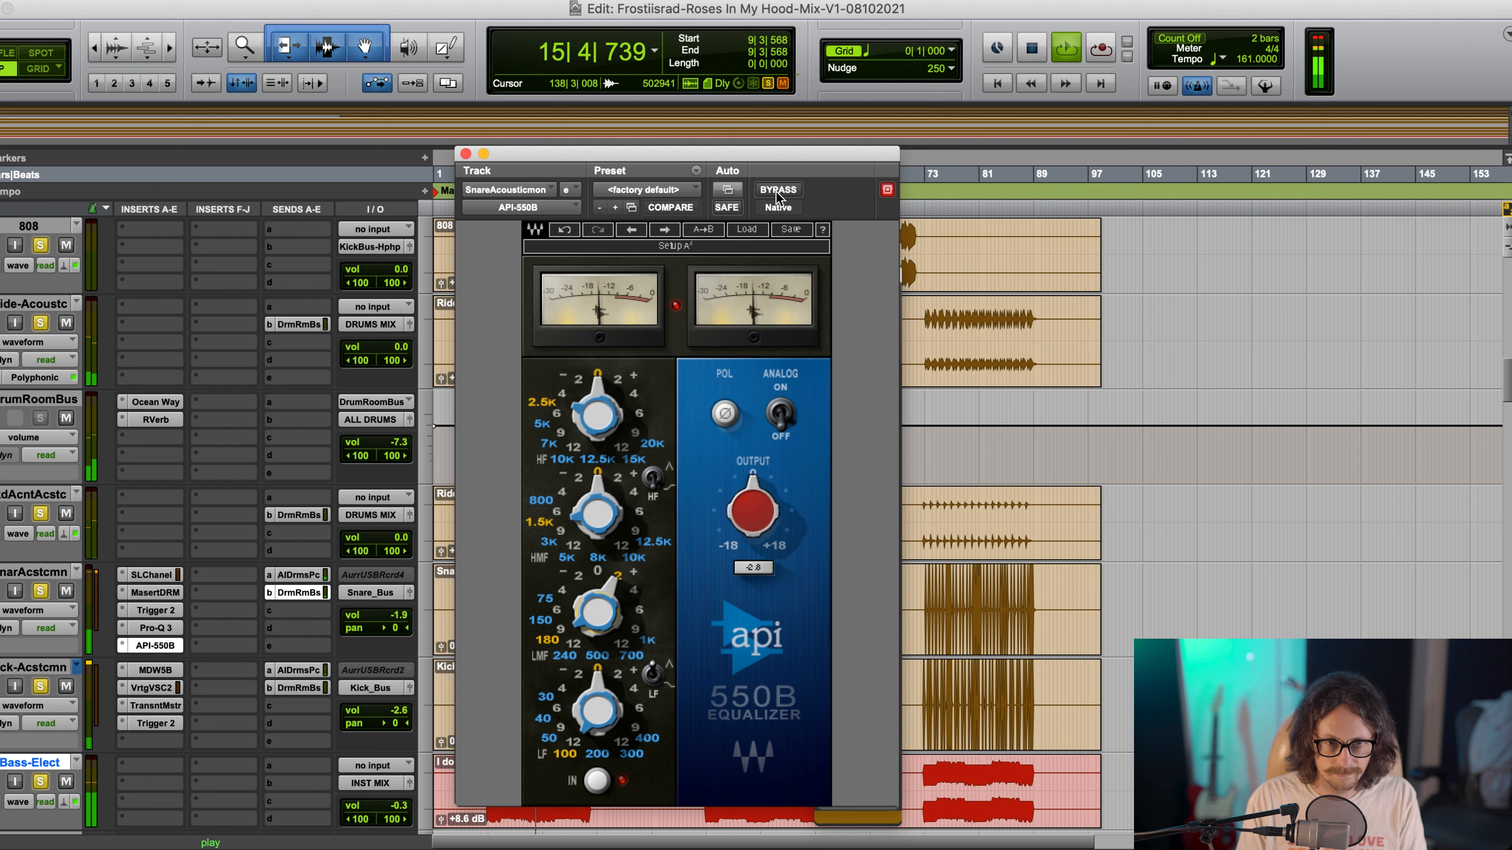
click(776, 191)
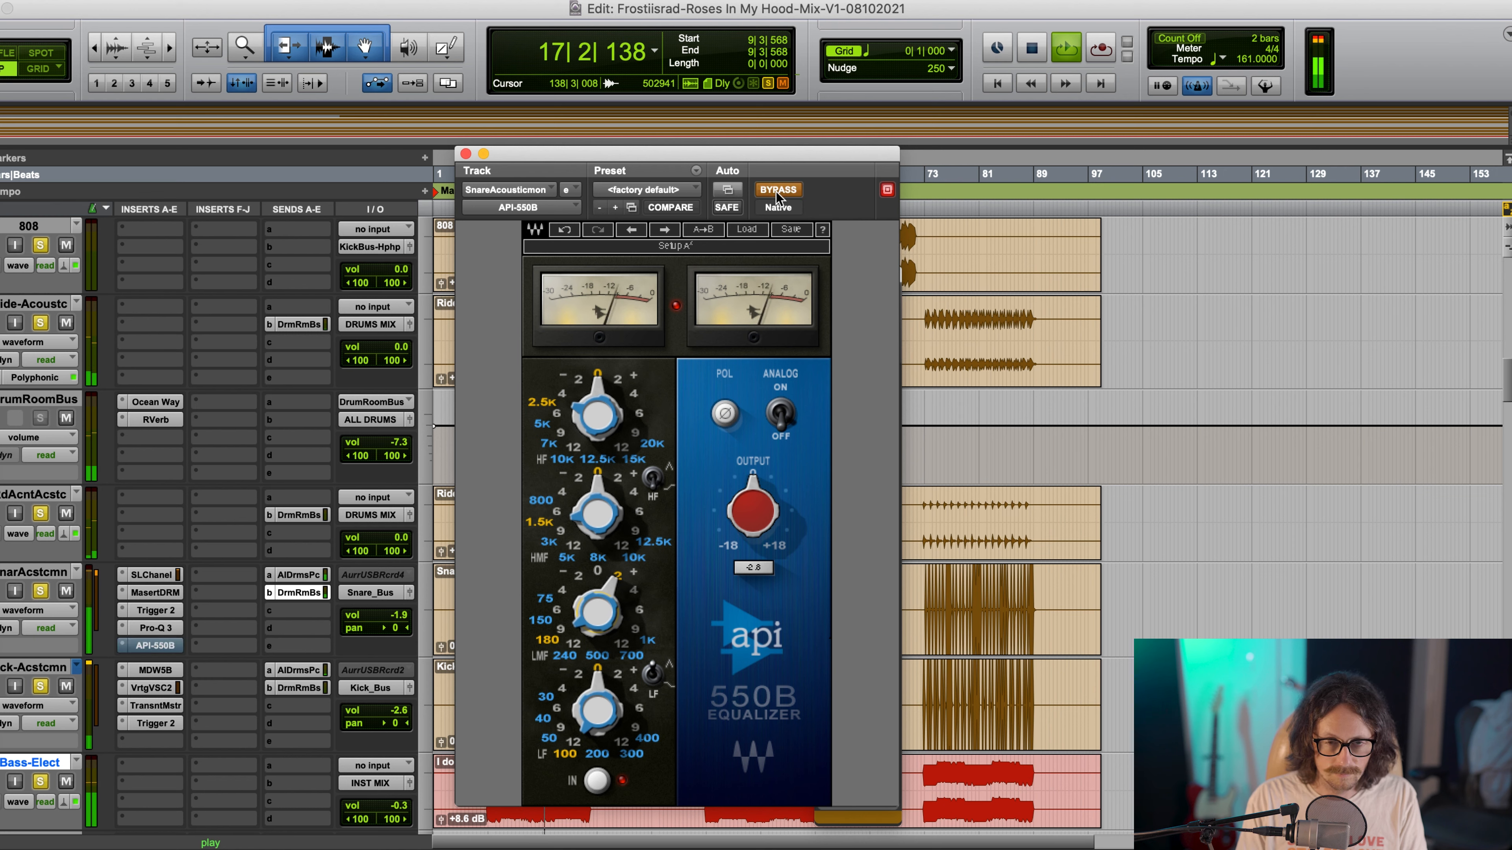
click(776, 191)
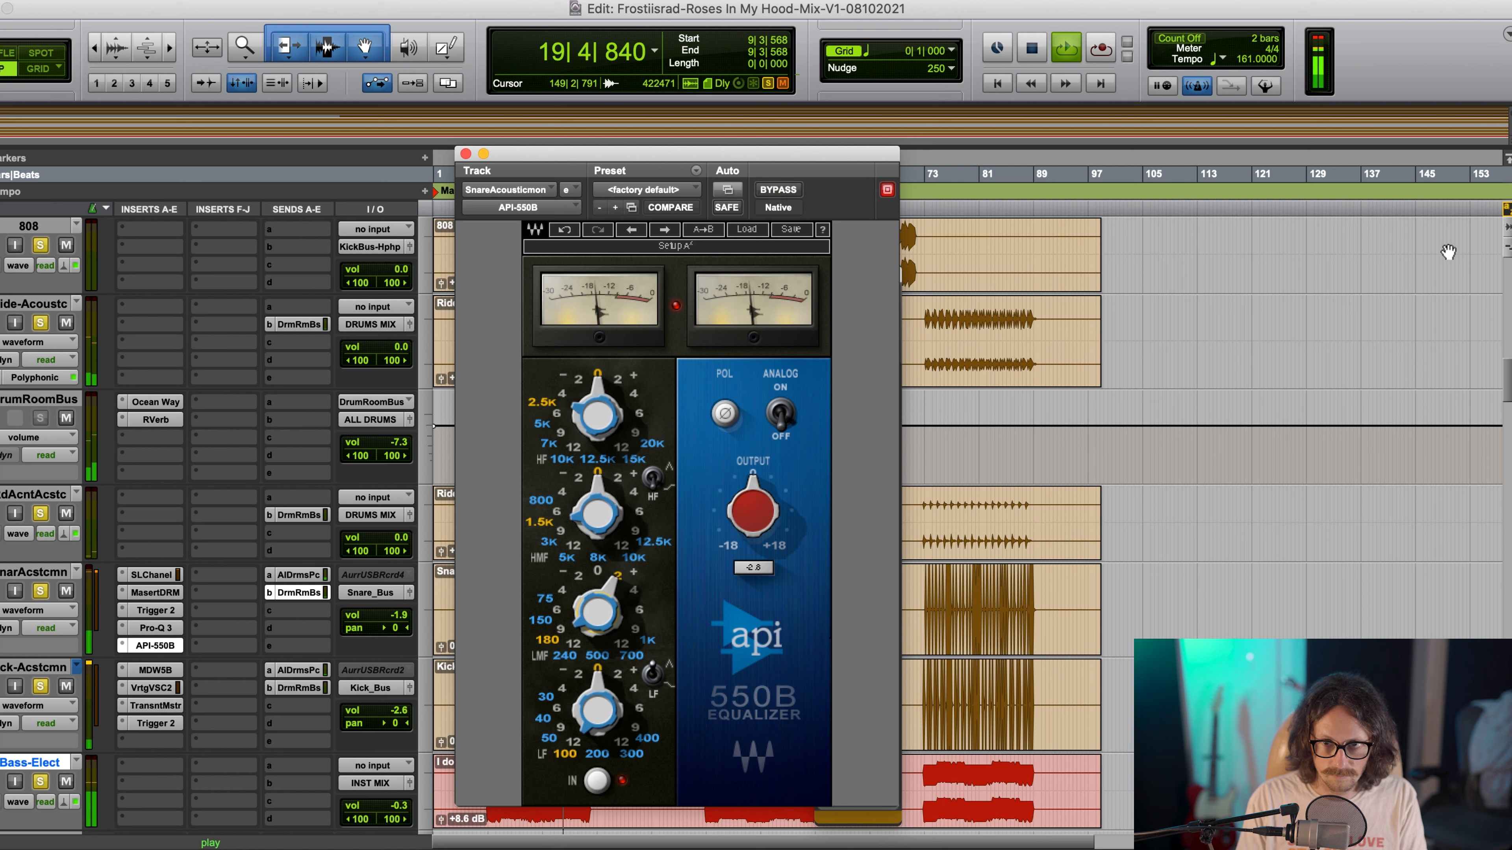
key(space)
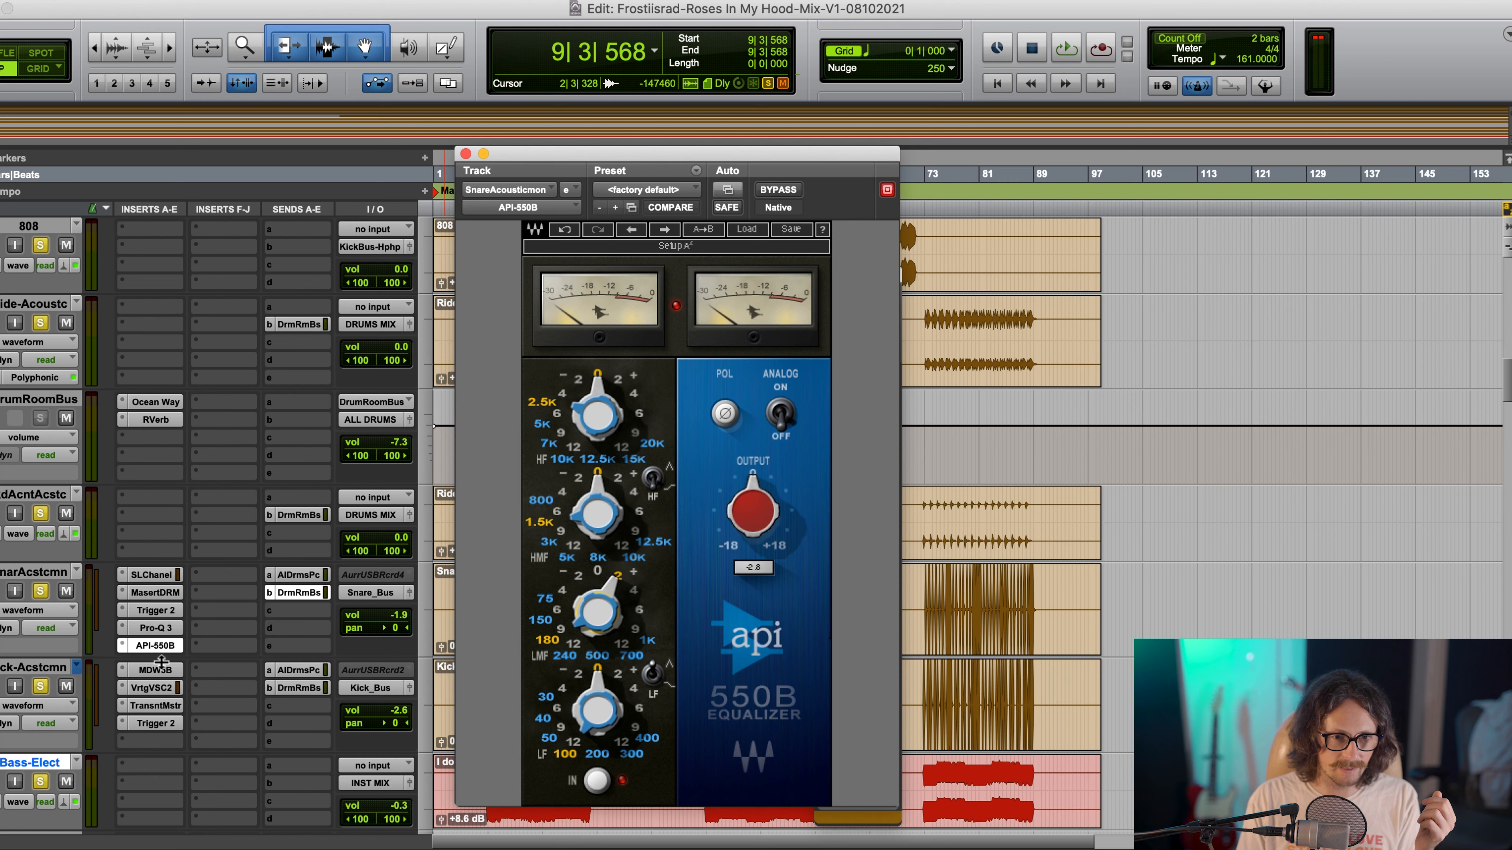
Make the acoustic snare track slightly taller
drag(43, 655, 43, 673)
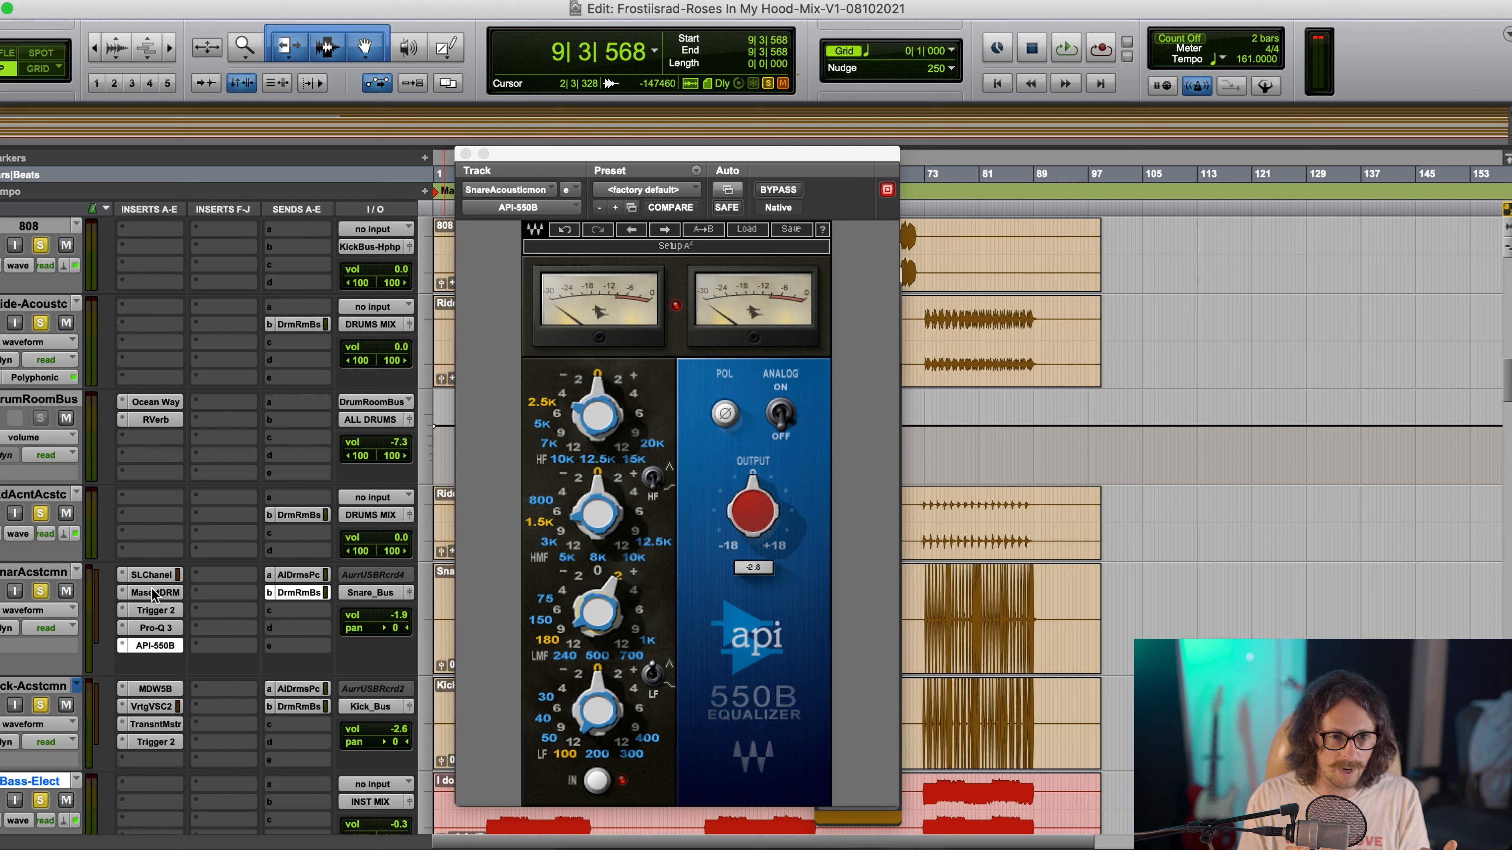
Try the Maserati DRM insert after Trigger 2 on the snare, audition it, and move it back ahead of Trigger 2
mouse_move(149, 593)
mouse_down()
mouse_move(223, 602)
mouse_move(218, 582)
mouse_move(163, 594)
mouse_up()
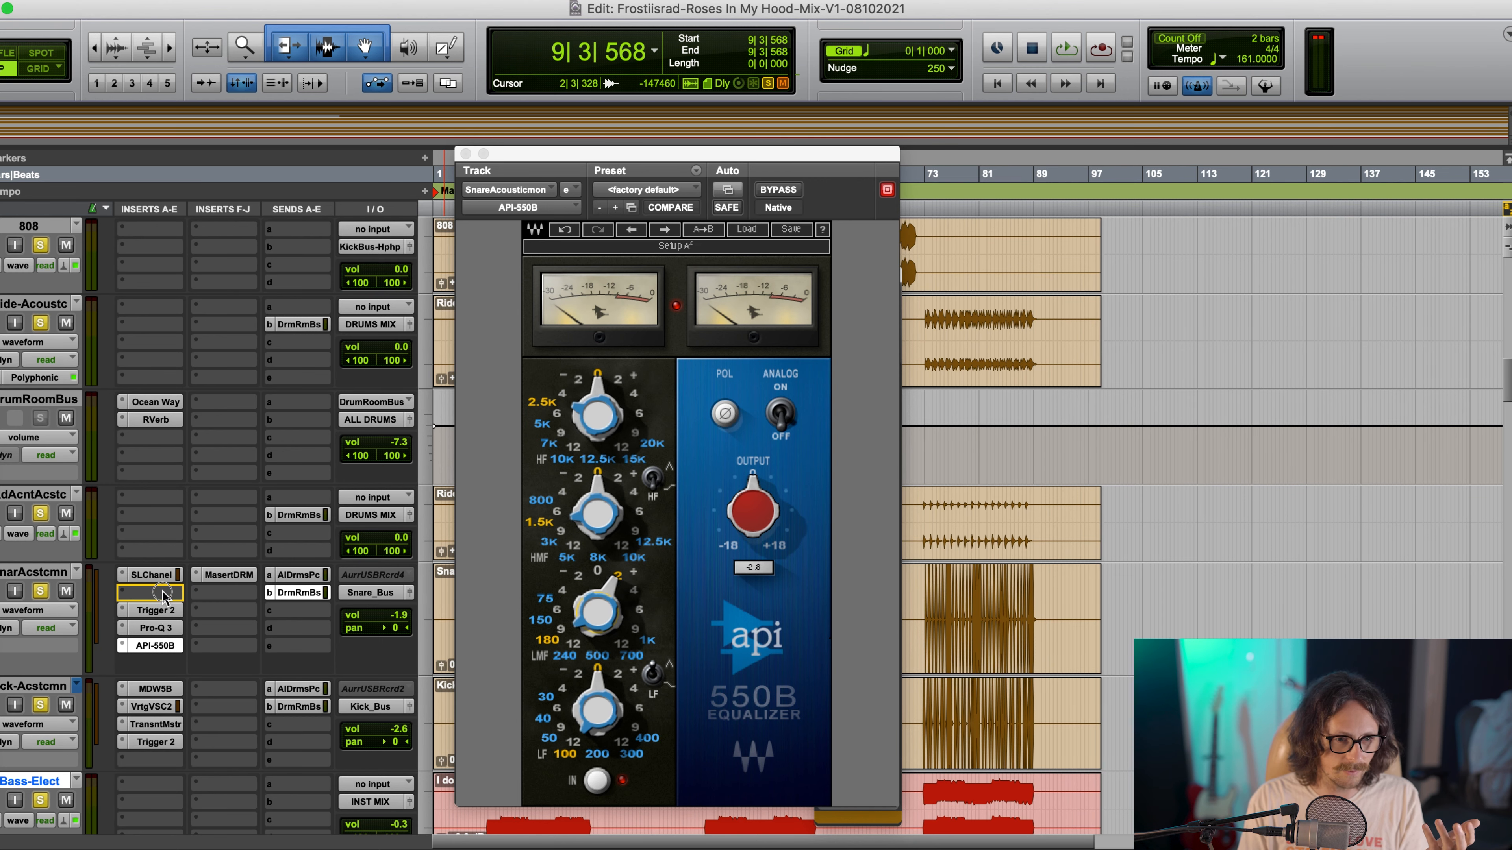
drag(222, 575, 172, 611)
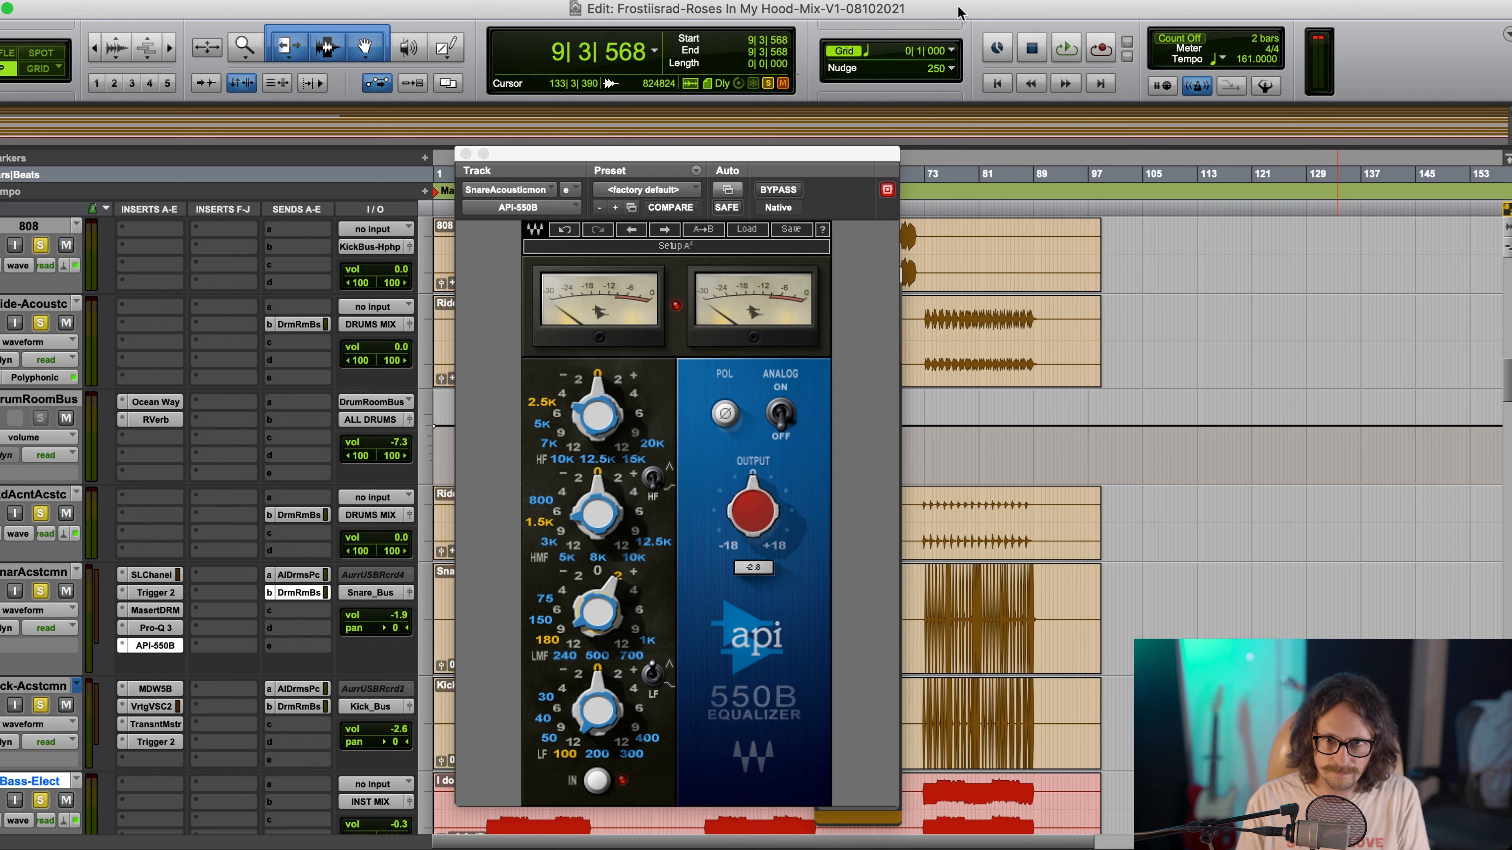
key(space)
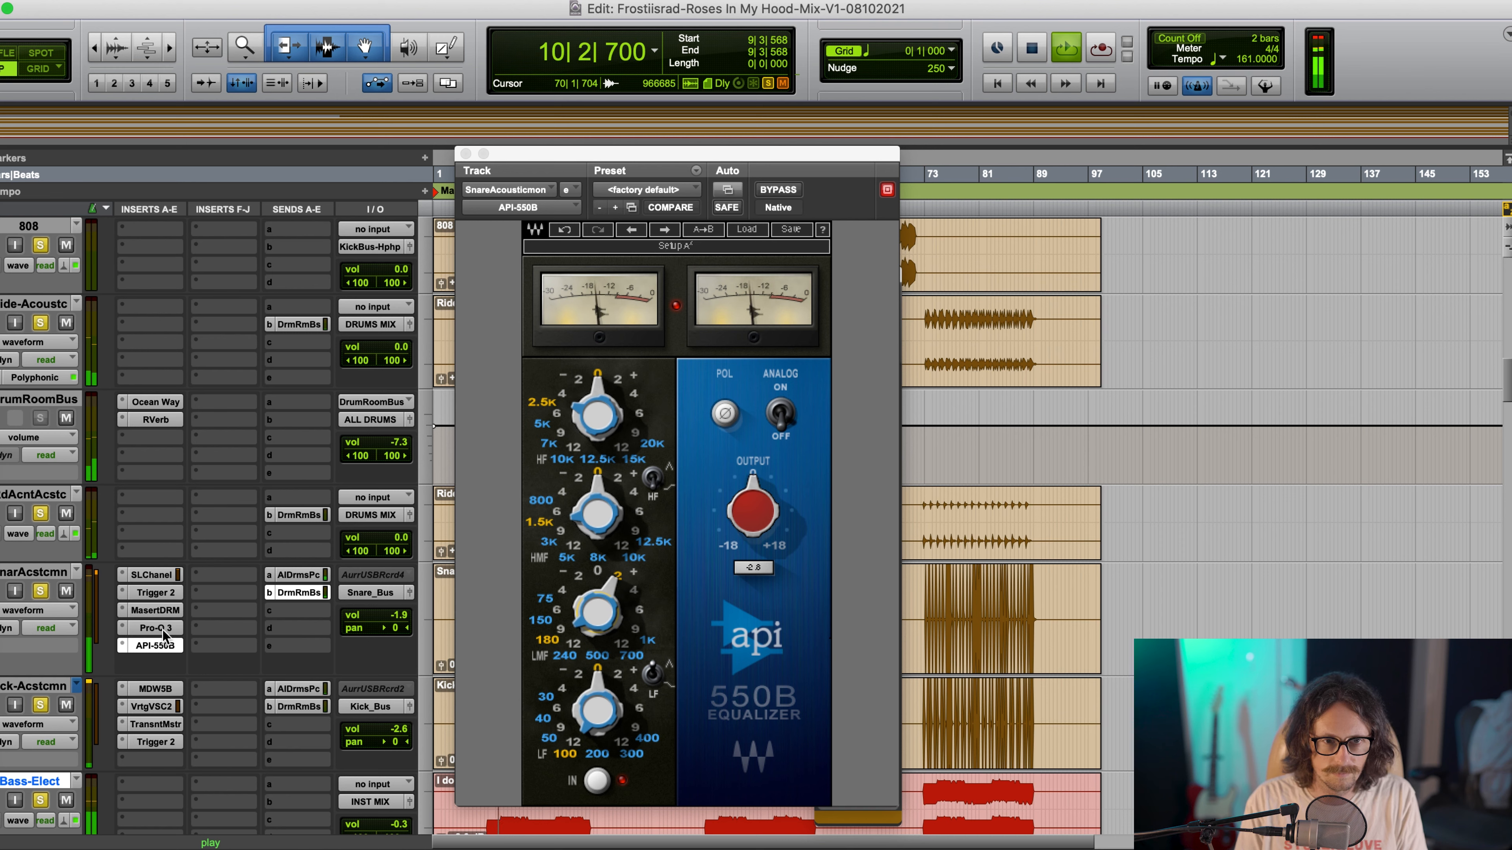
click(150, 610)
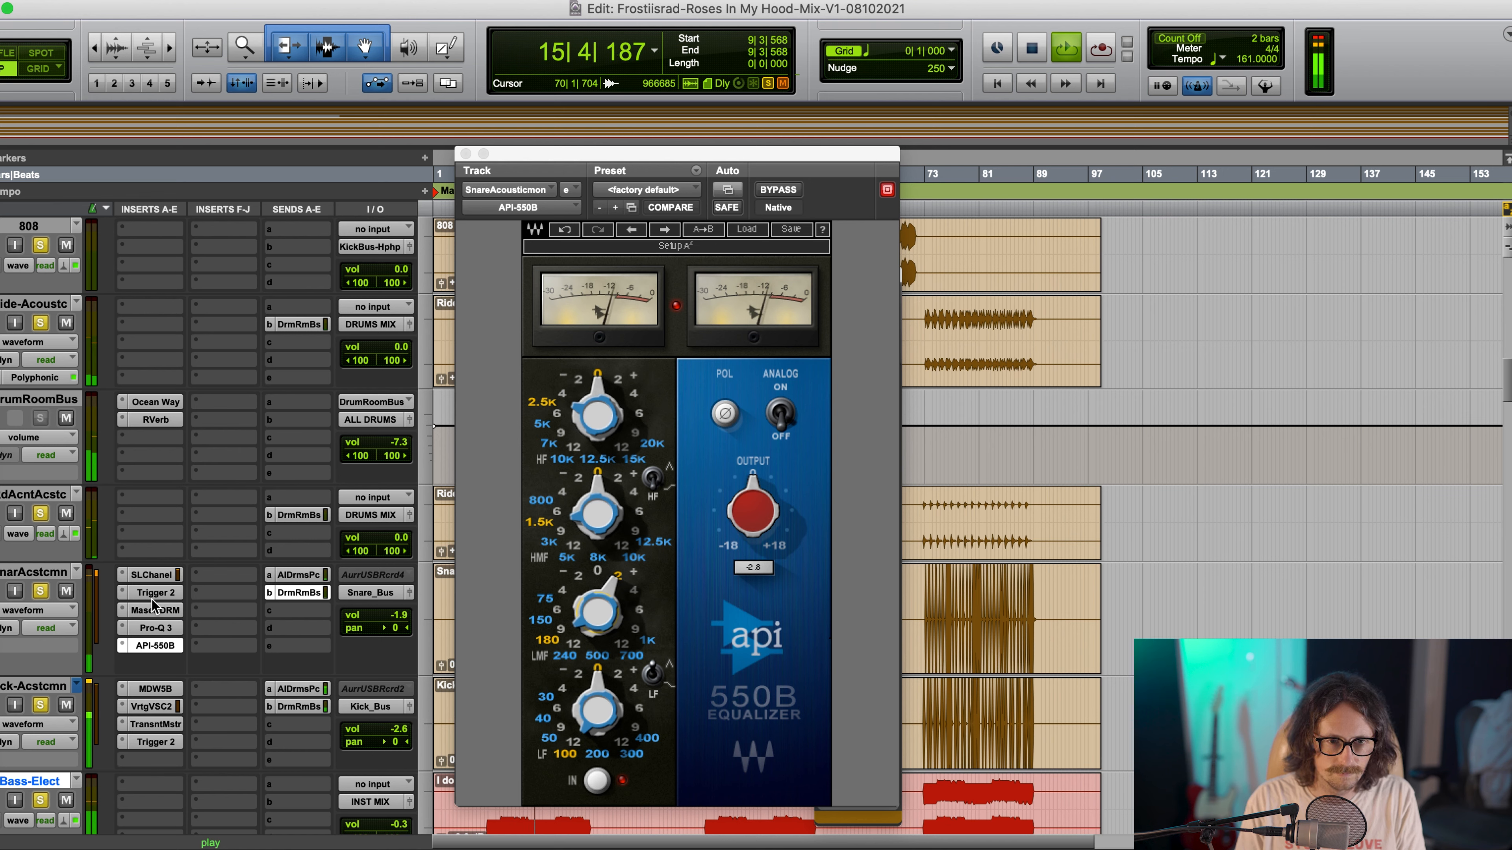
key(space)
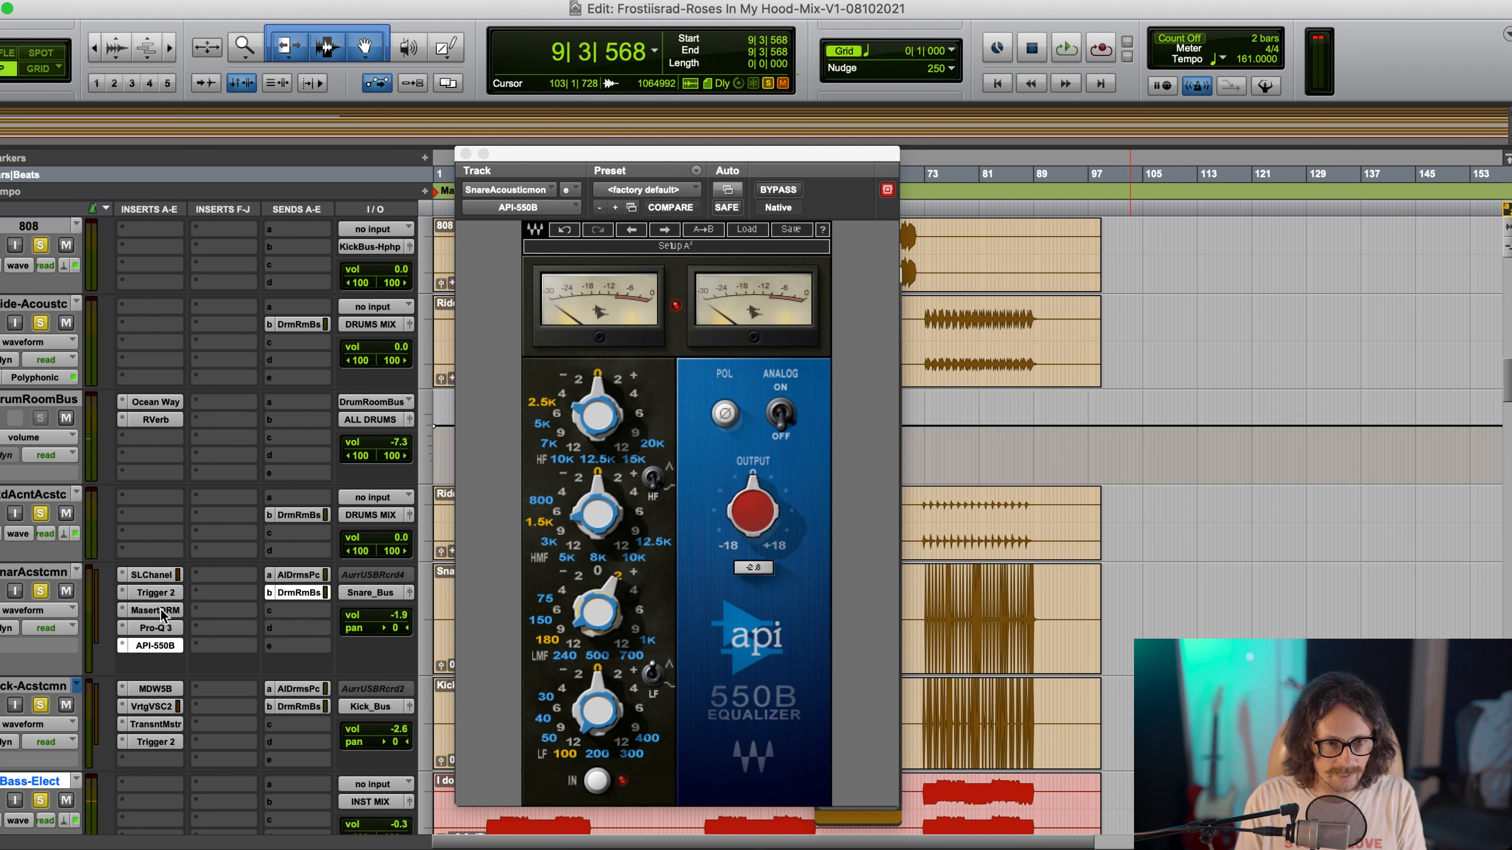
drag(197, 608, 205, 593)
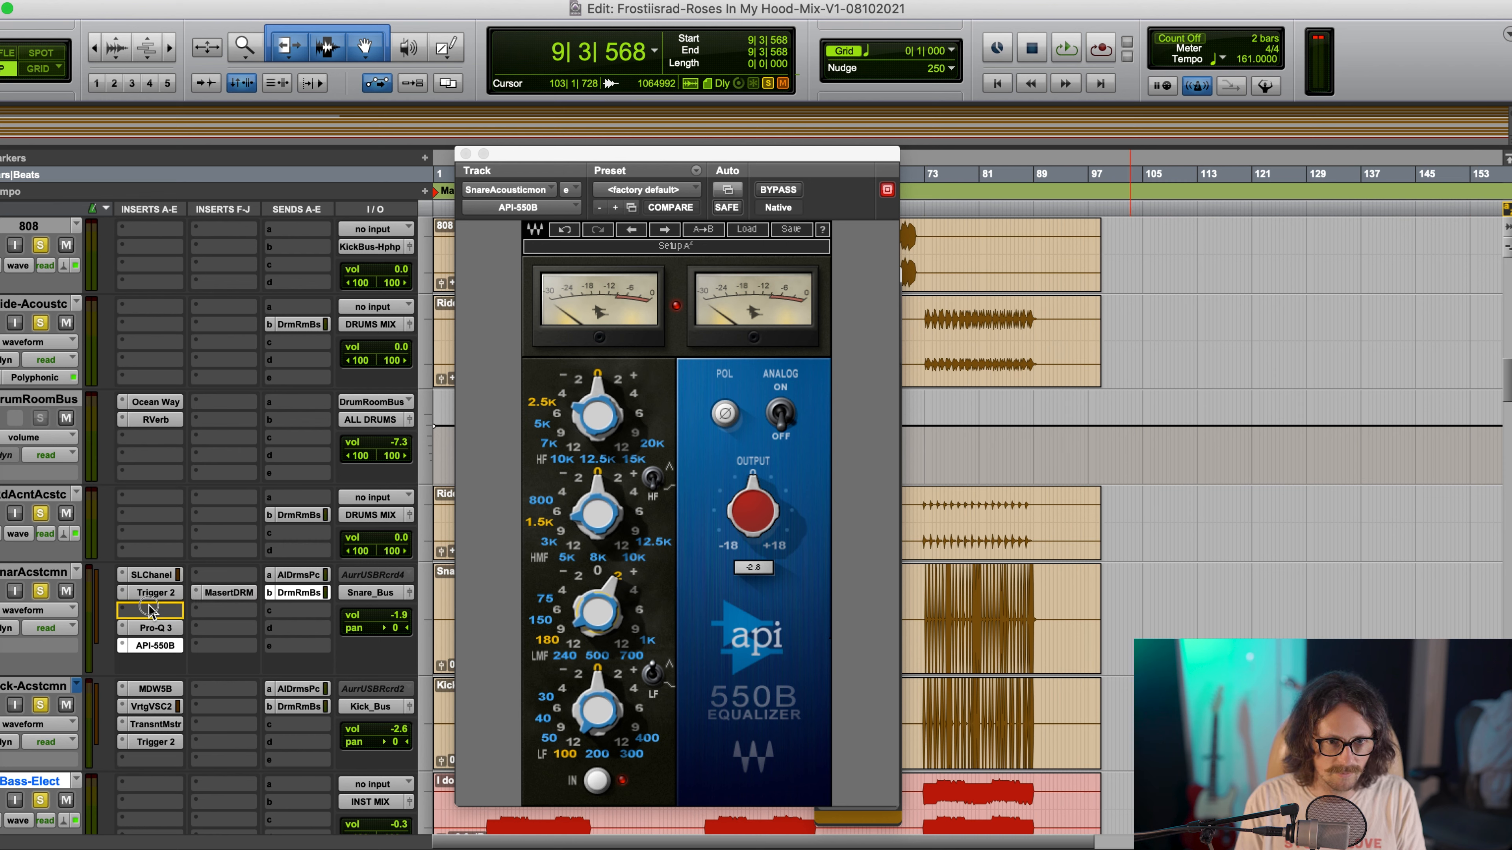
drag(233, 592, 151, 595)
Open the acoustic snare's Maserati DRM plug-in and go over its Thump, Snap and Output controls
click(157, 592)
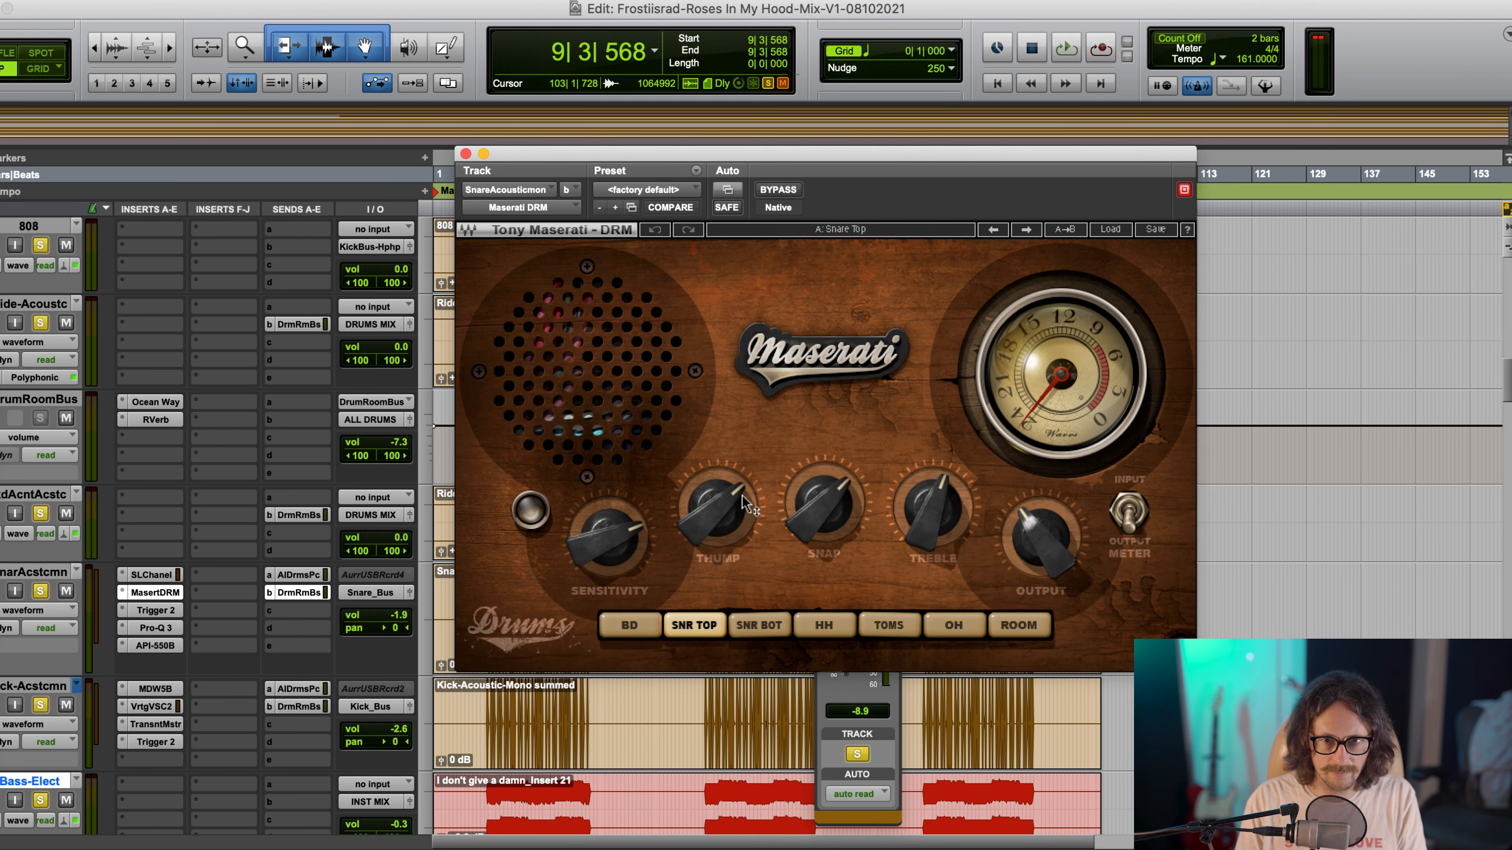
click(697, 515)
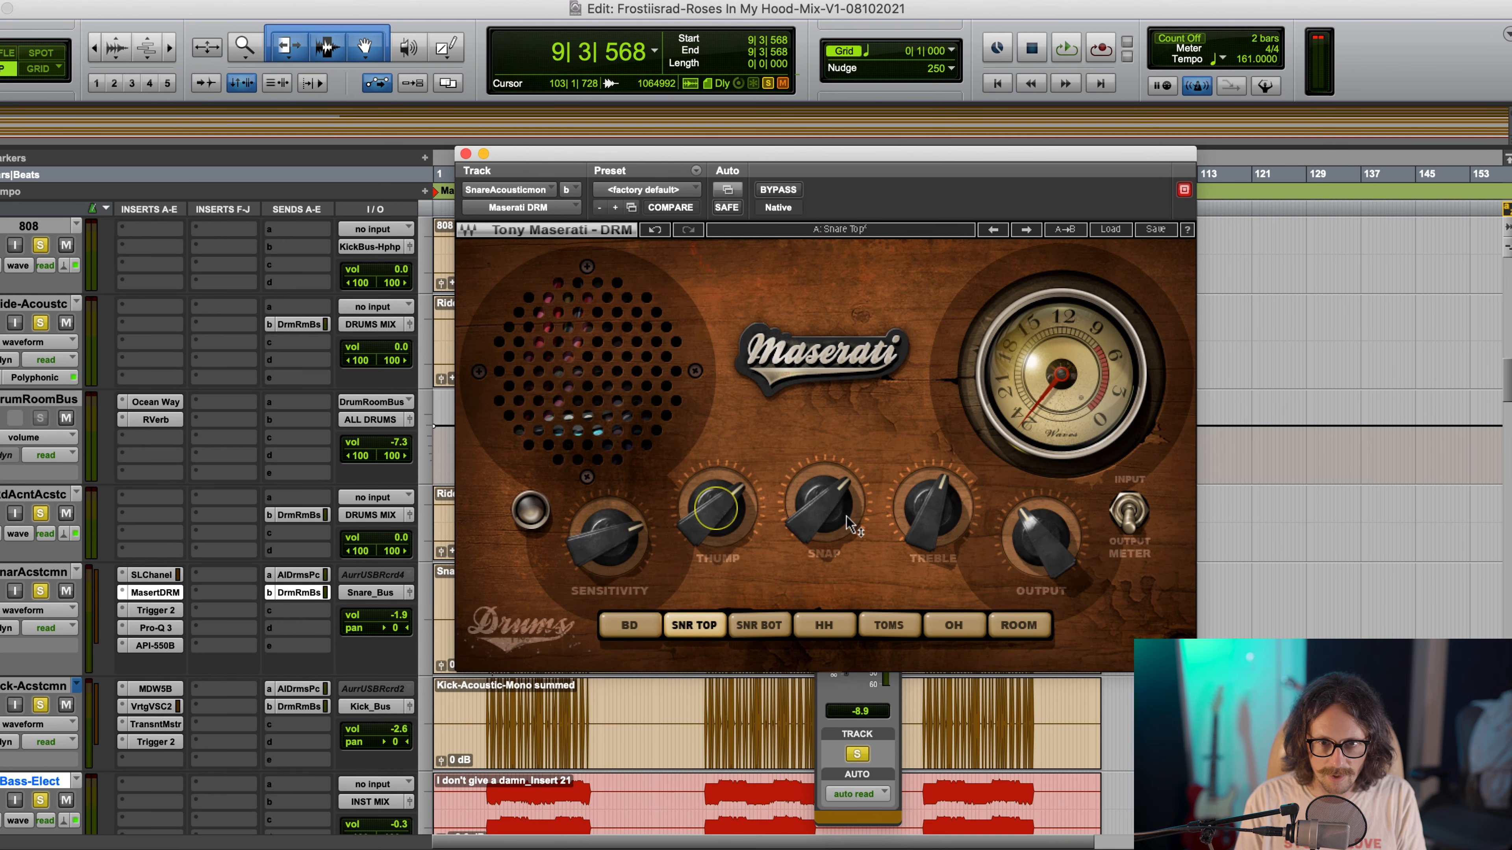
click(824, 519)
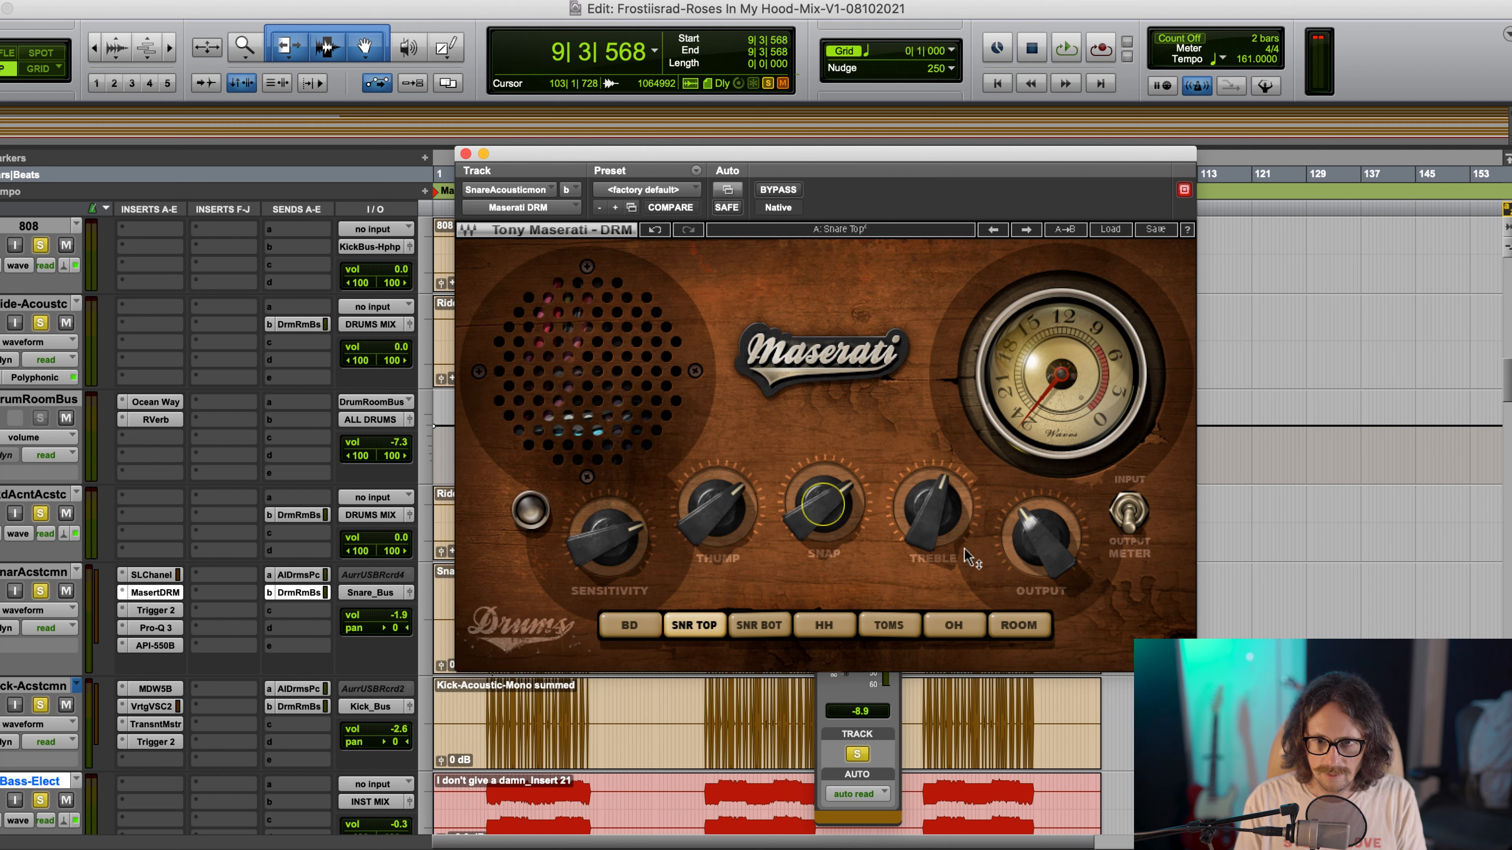
click(1048, 529)
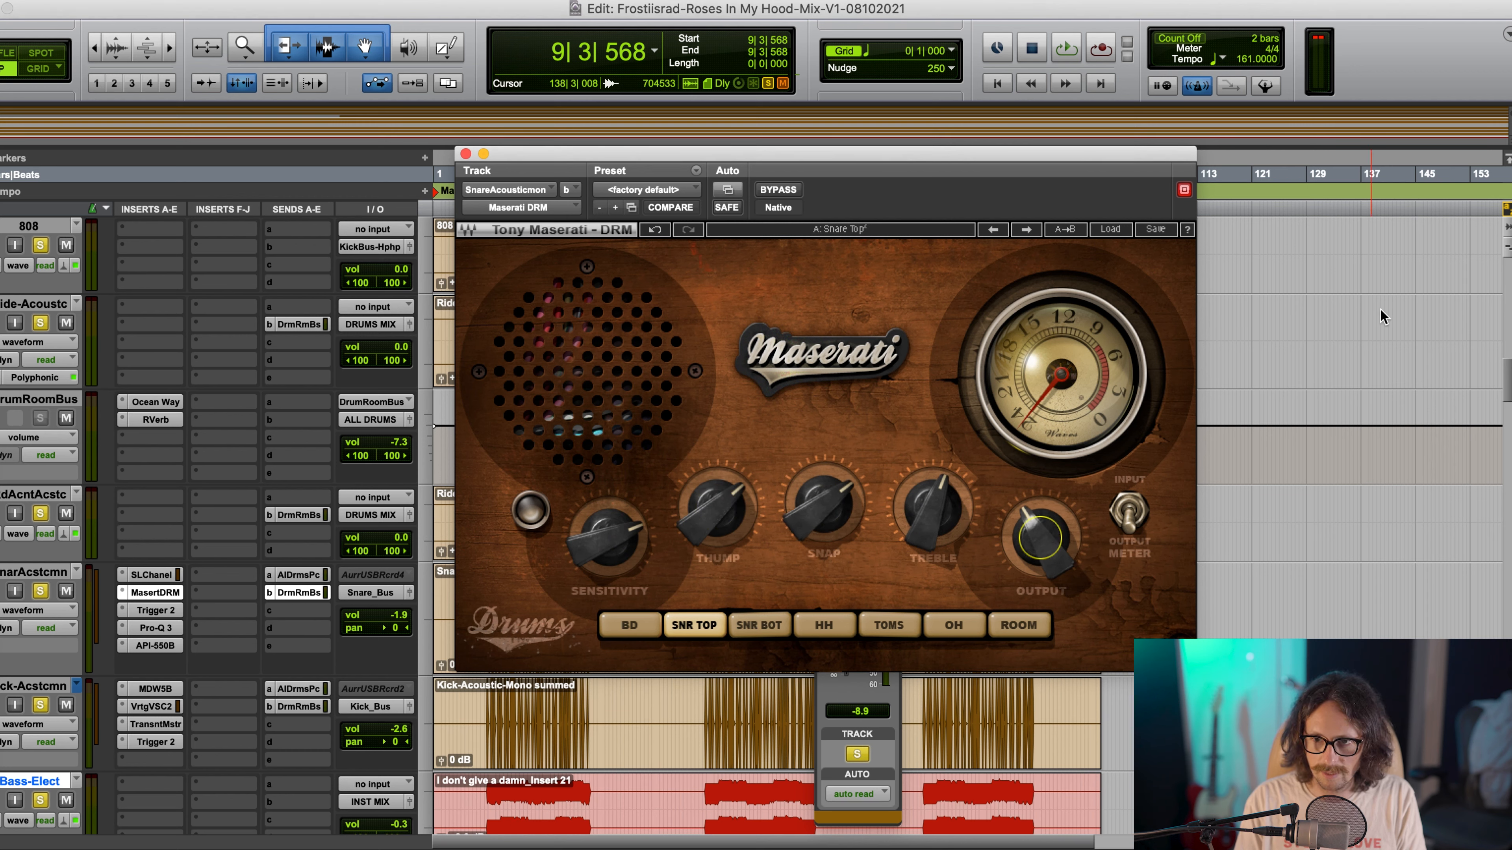
Play from bar 9, raise the acoustic kick's volume to -2.0 dB, and close the snare's Maserati DRM window
key(space)
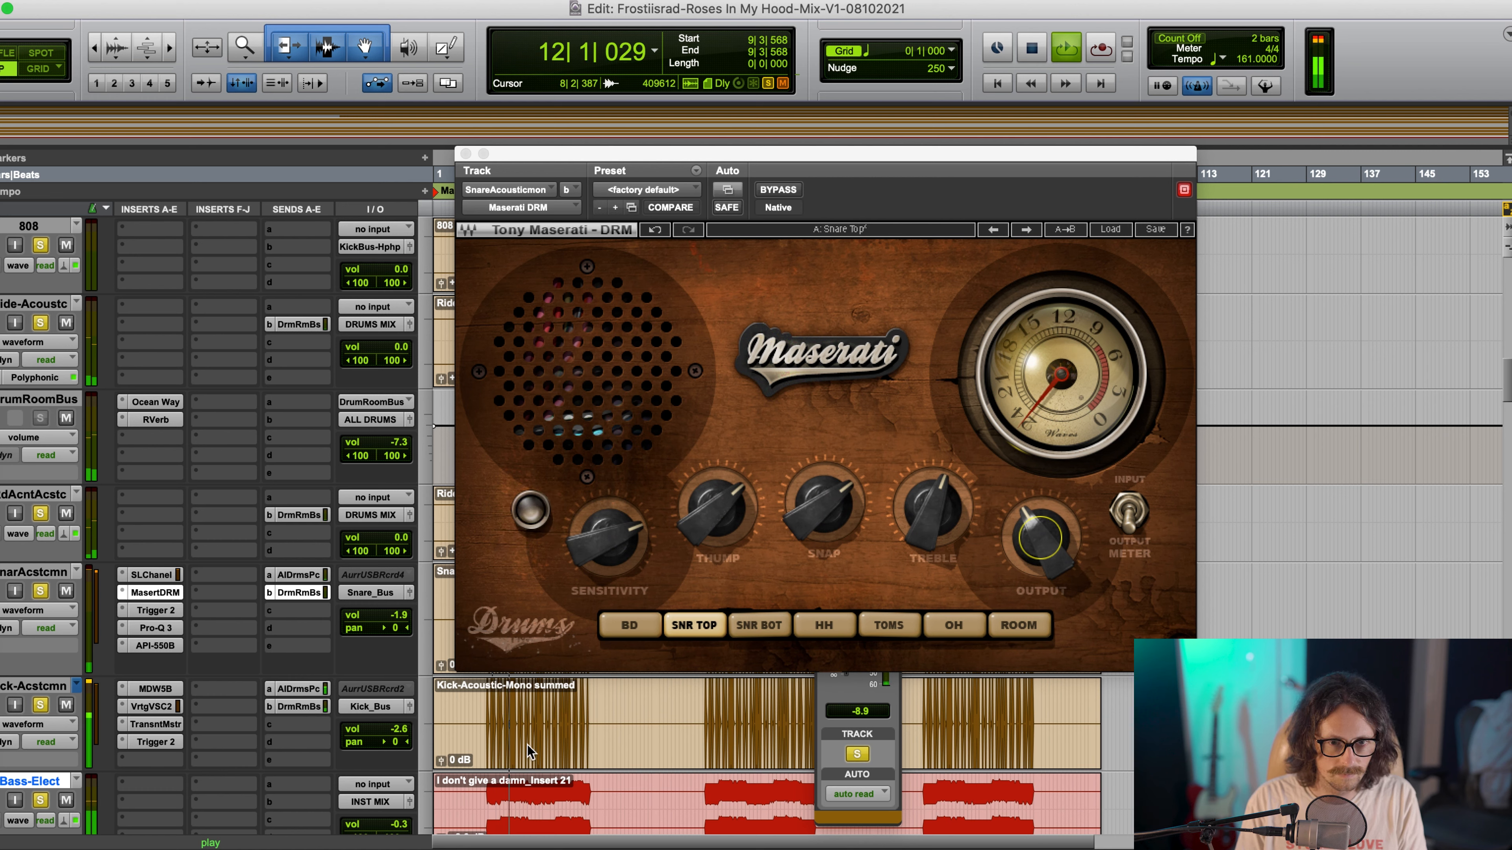
click(400, 728)
drag(400, 728, 401, 726)
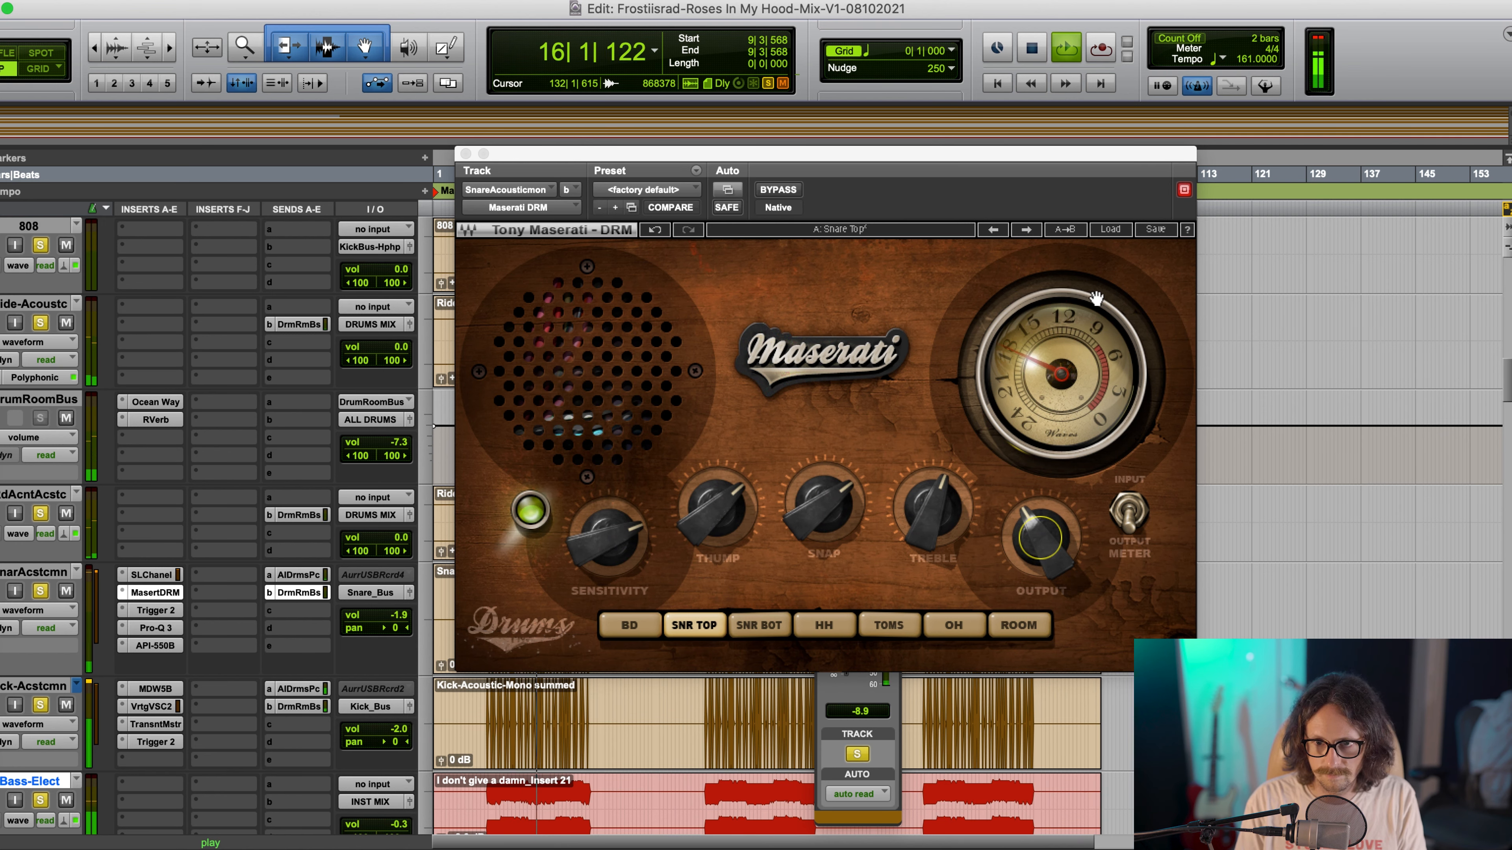
click(466, 153)
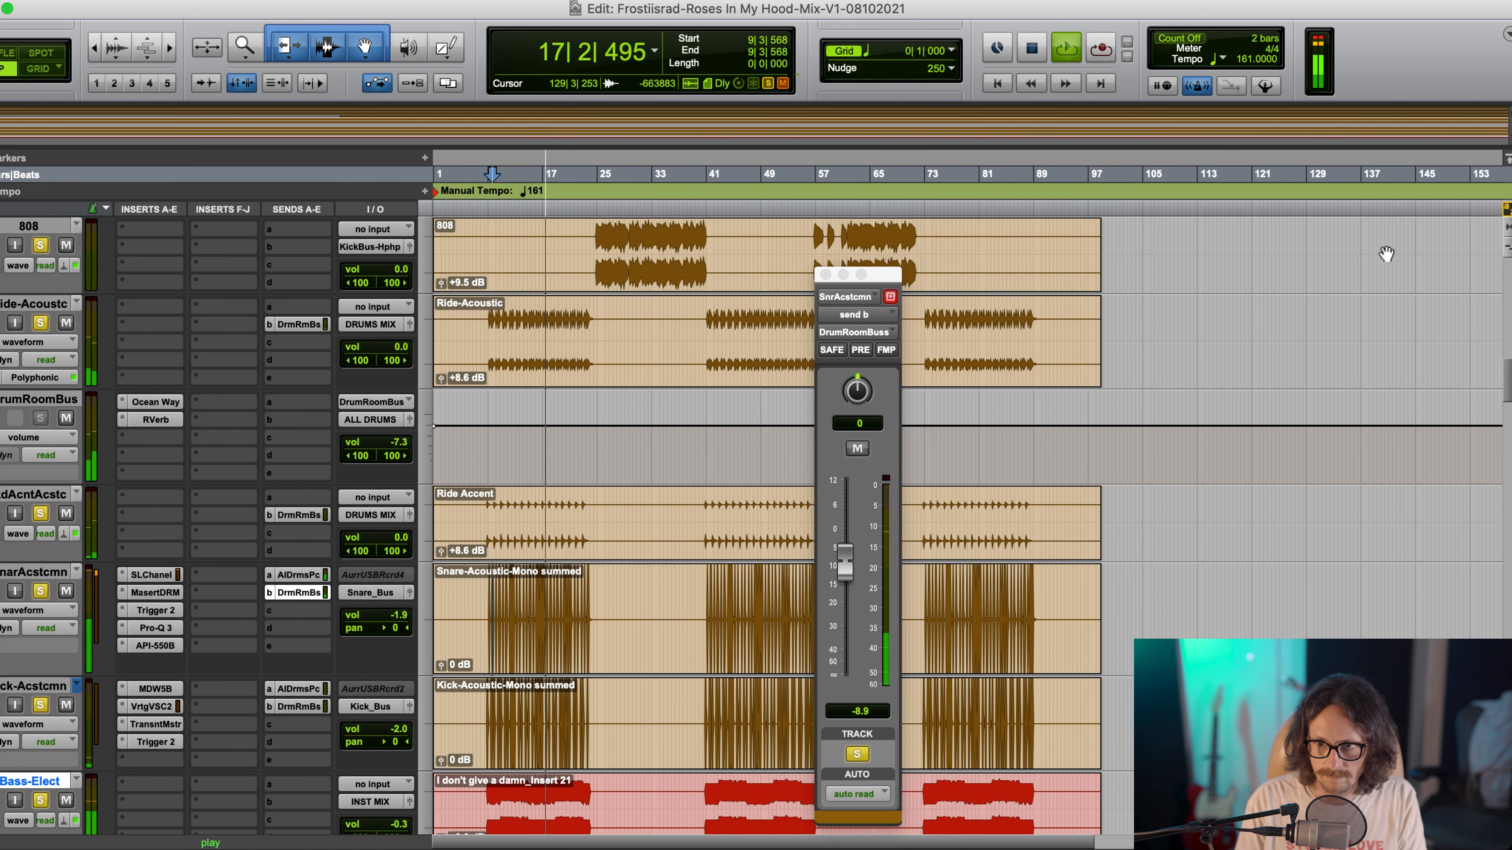
key(space)
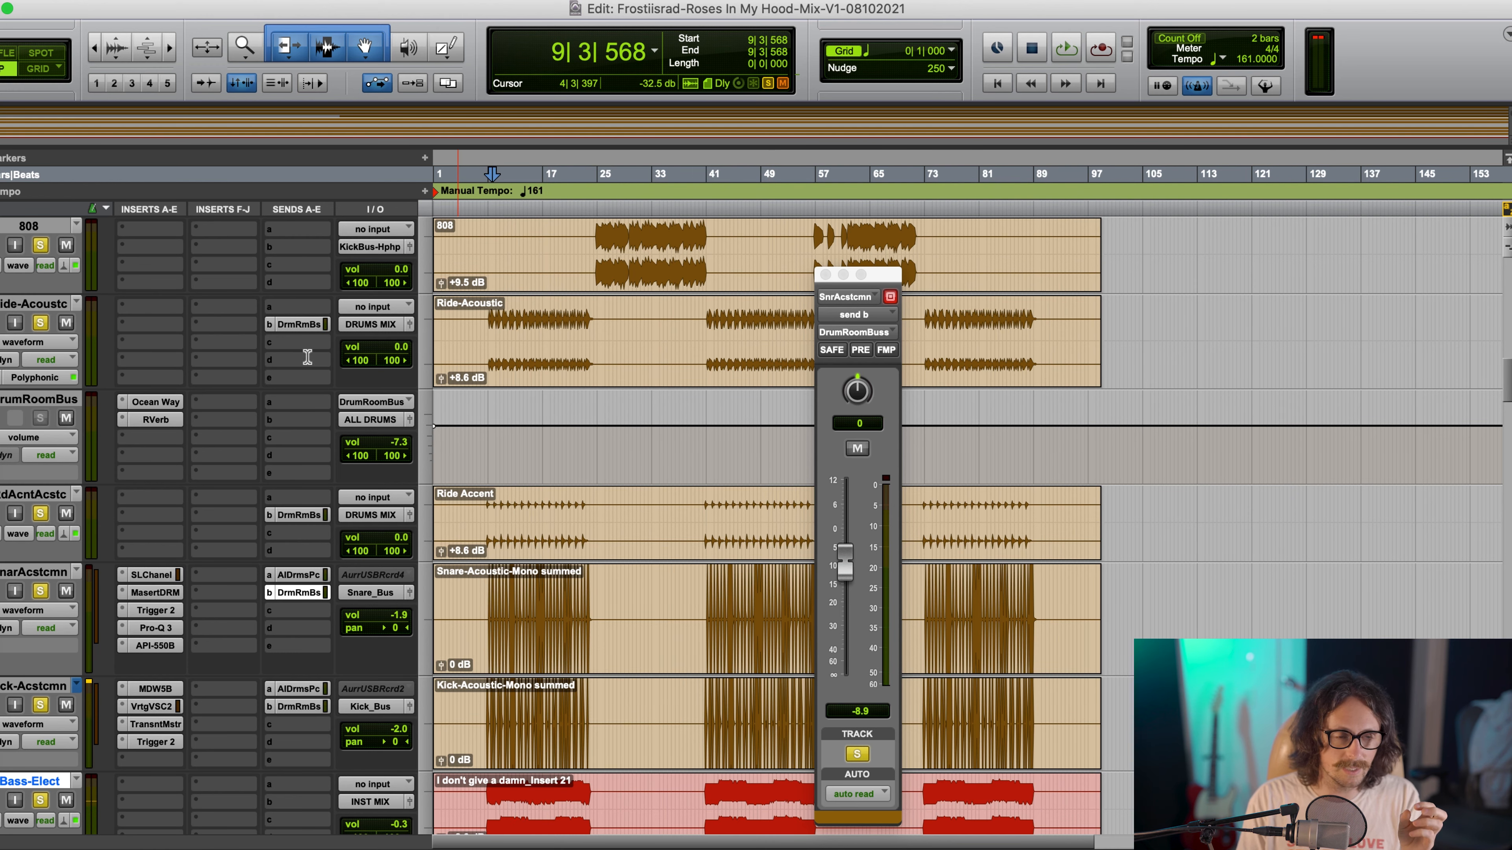
Open the API 2500 compressor on the DRUMS MIX track and remove it from insert slot A
scroll(780, 532, down, 3)
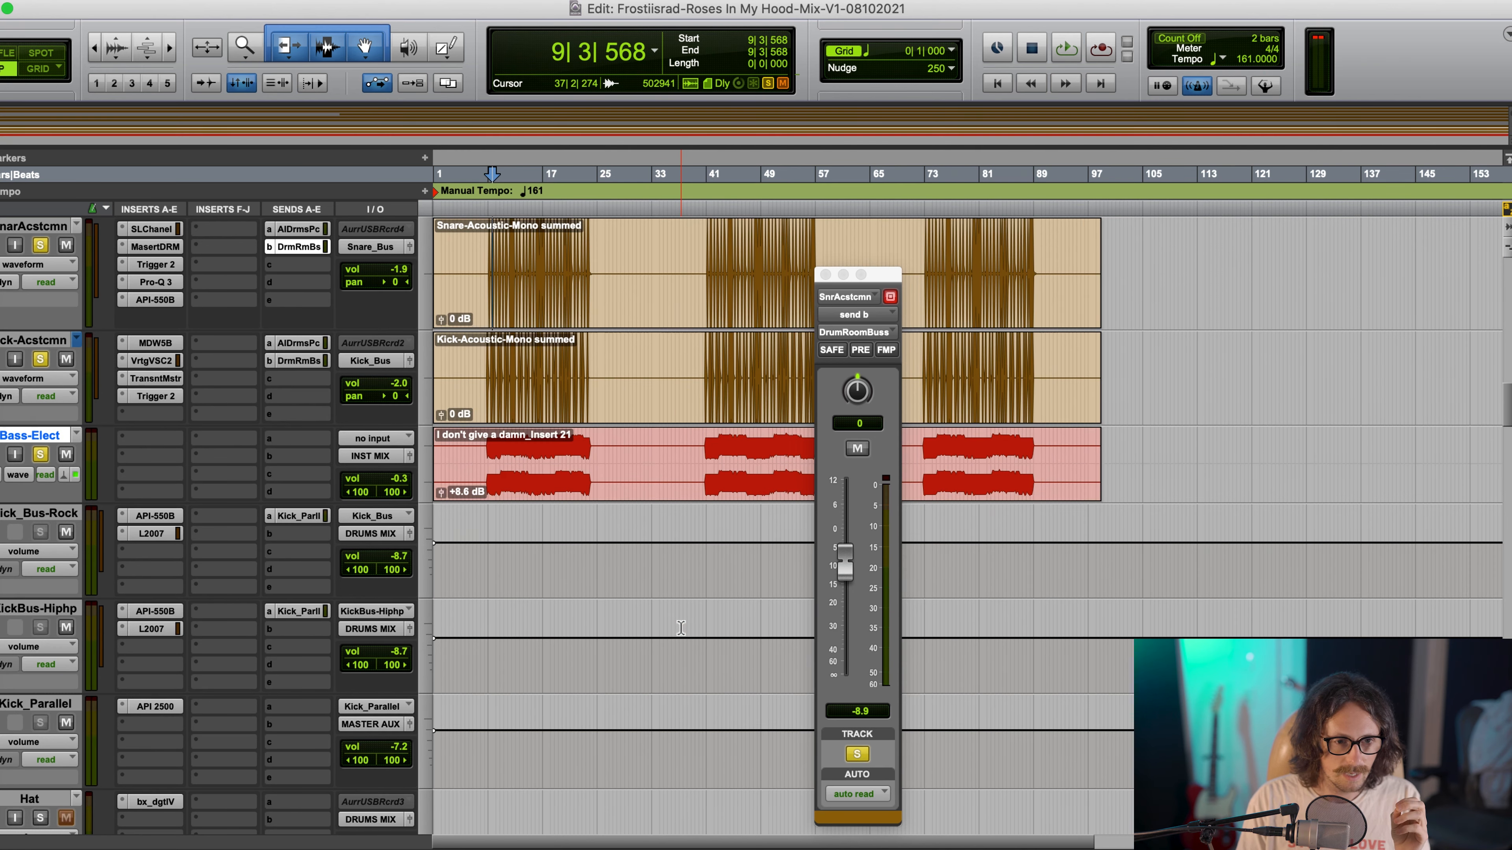
scroll(680, 627, up, 15)
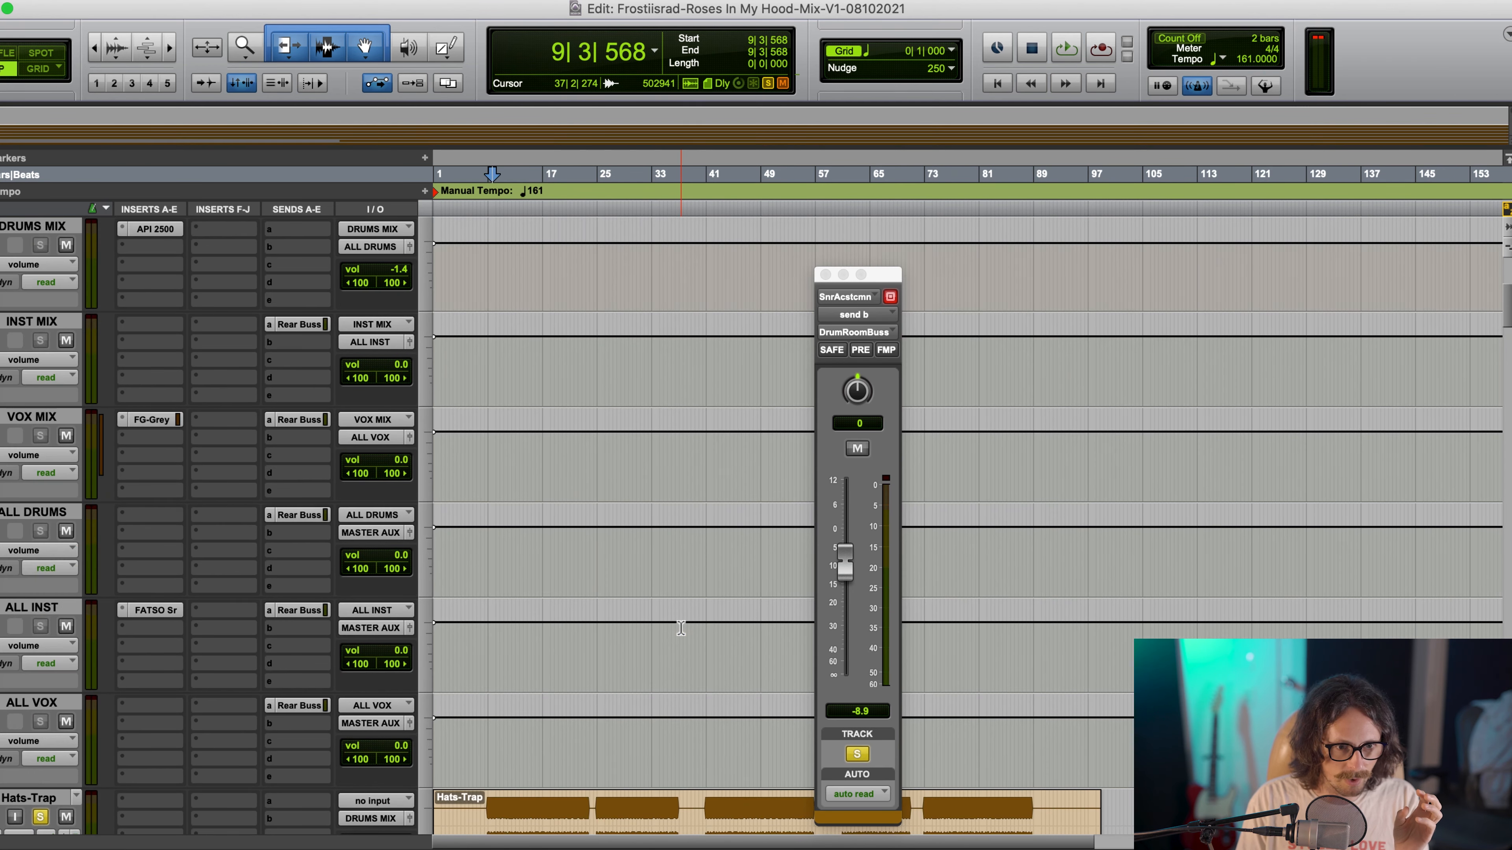
scroll(417, 607, up, 3)
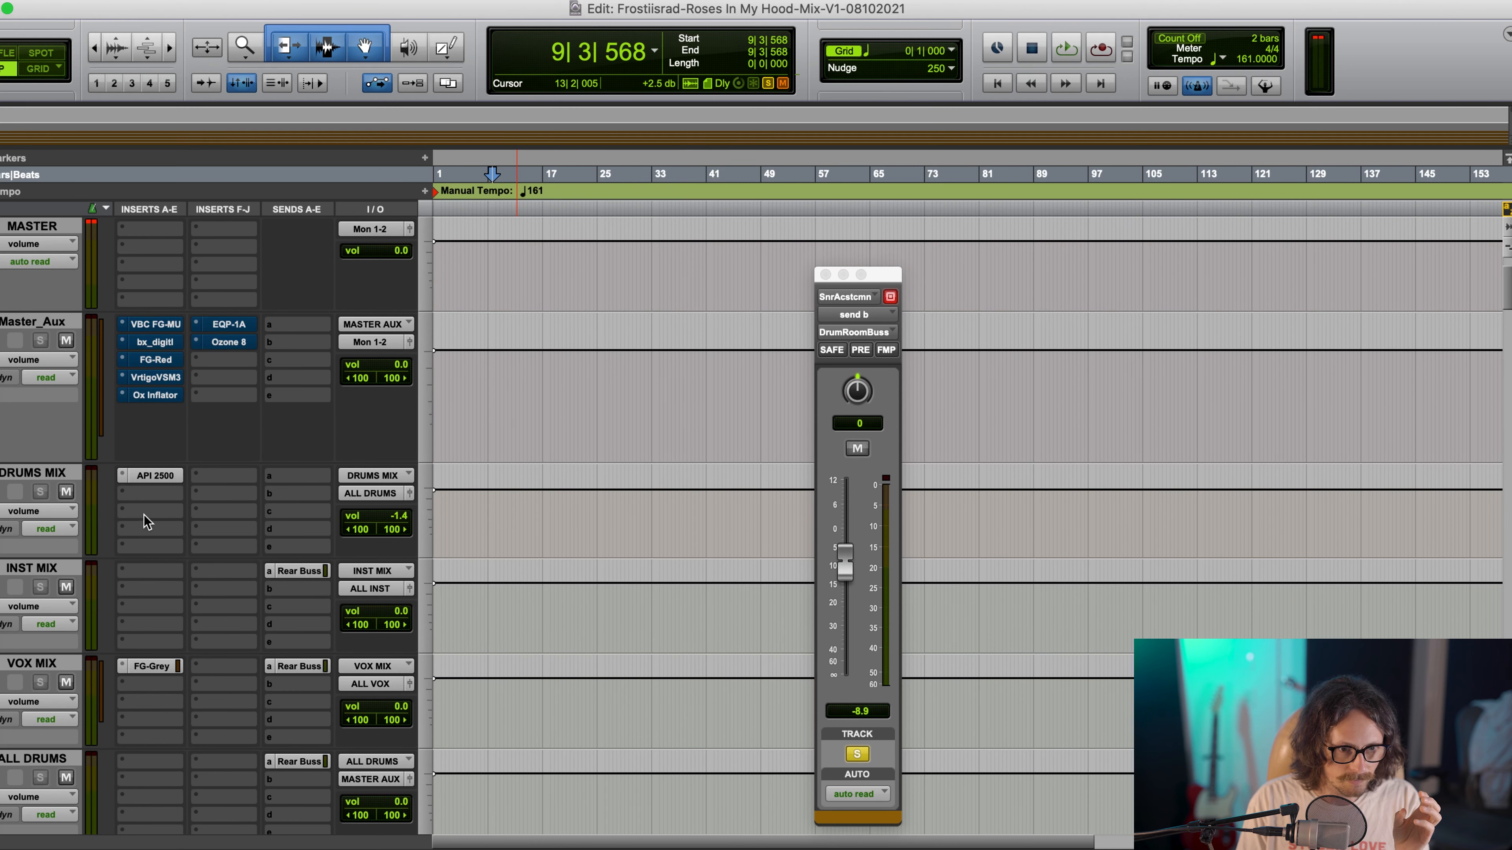
click(153, 479)
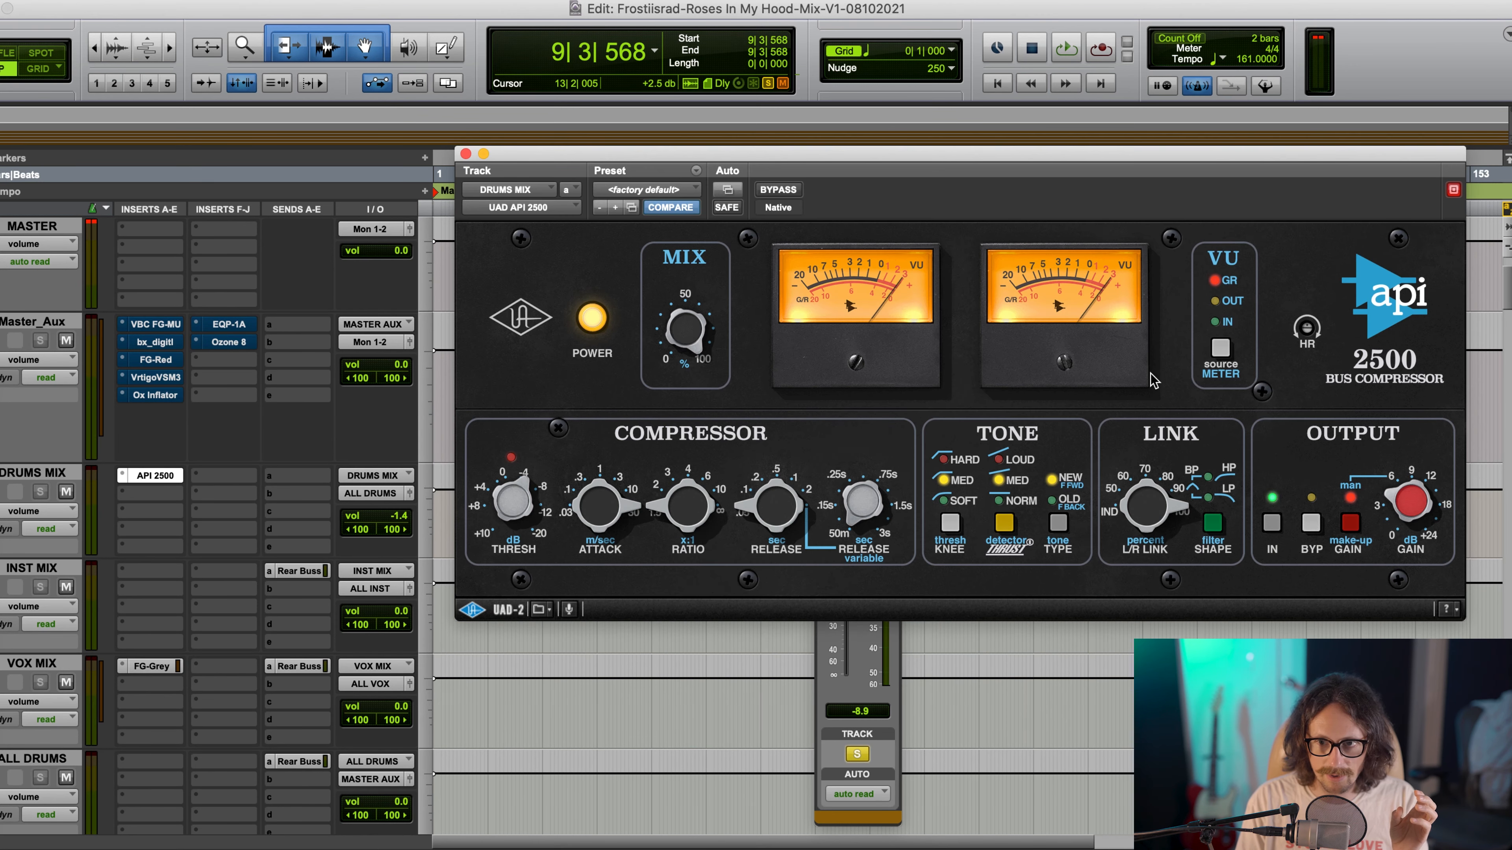
click(167, 496)
mouse_move(223, 494)
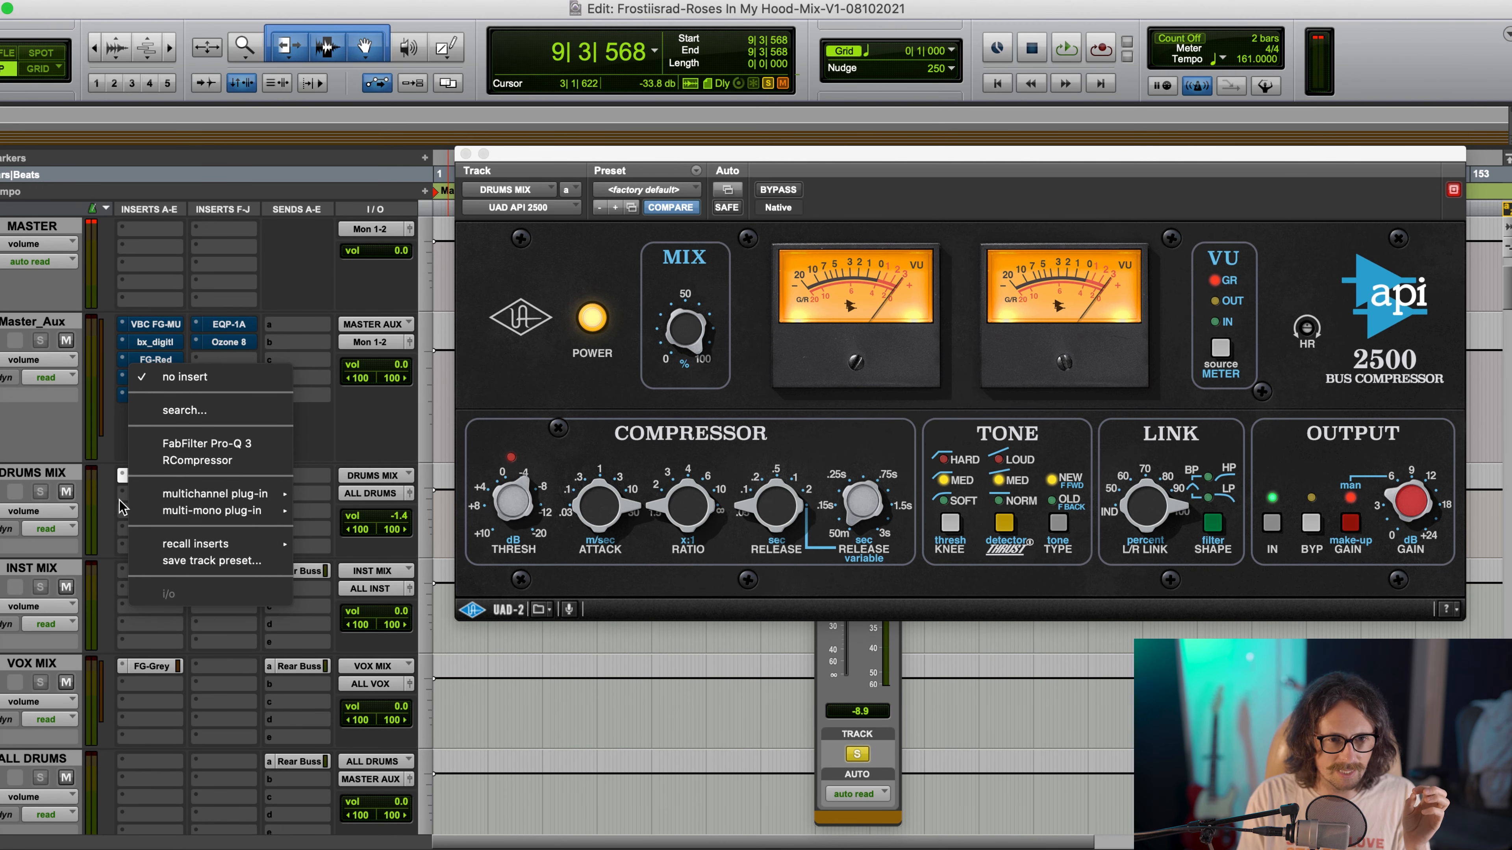
click(119, 475)
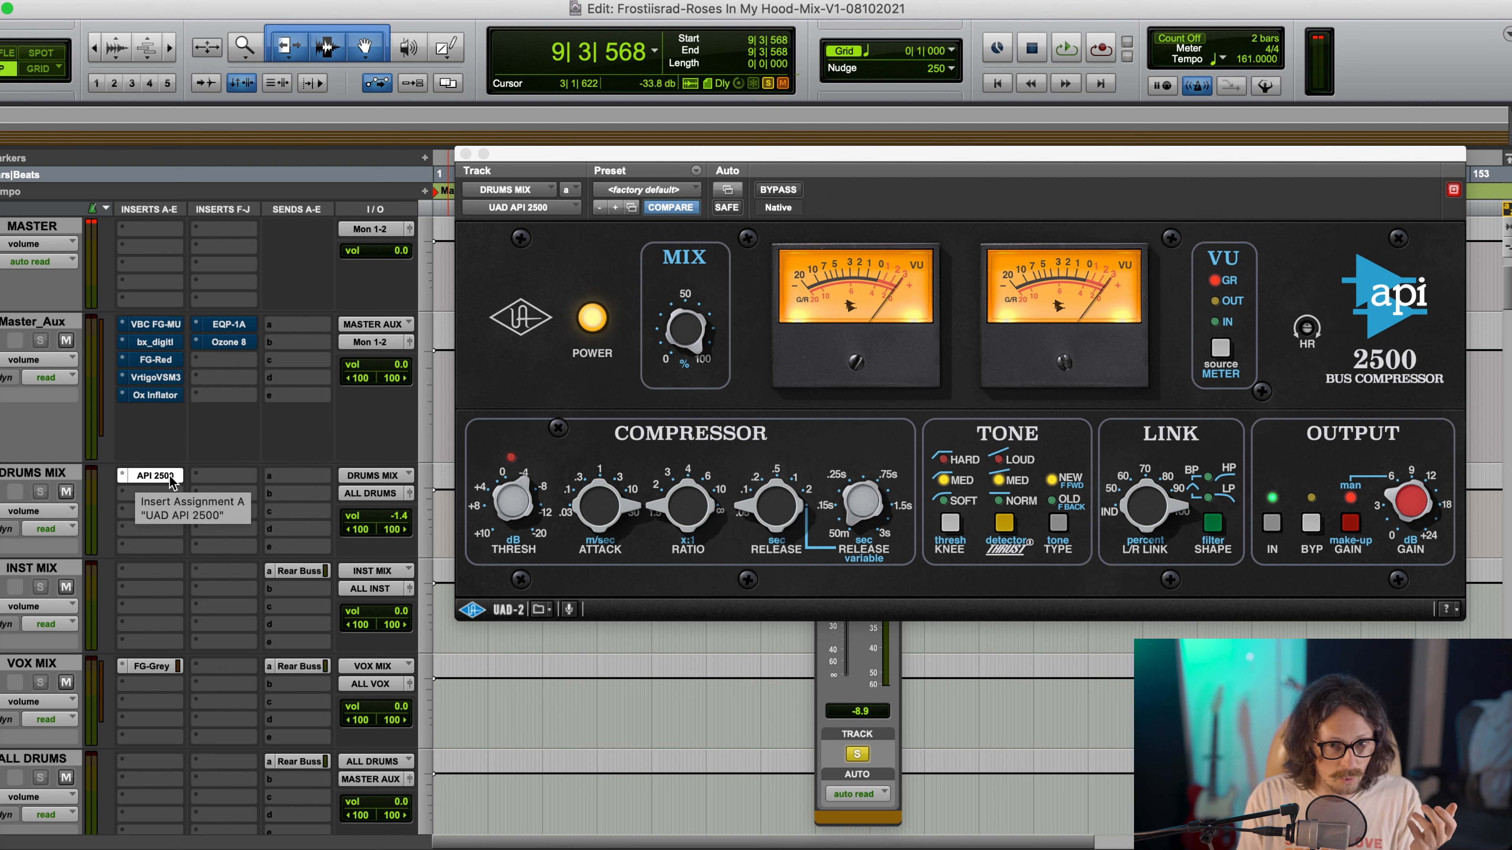
click(124, 476)
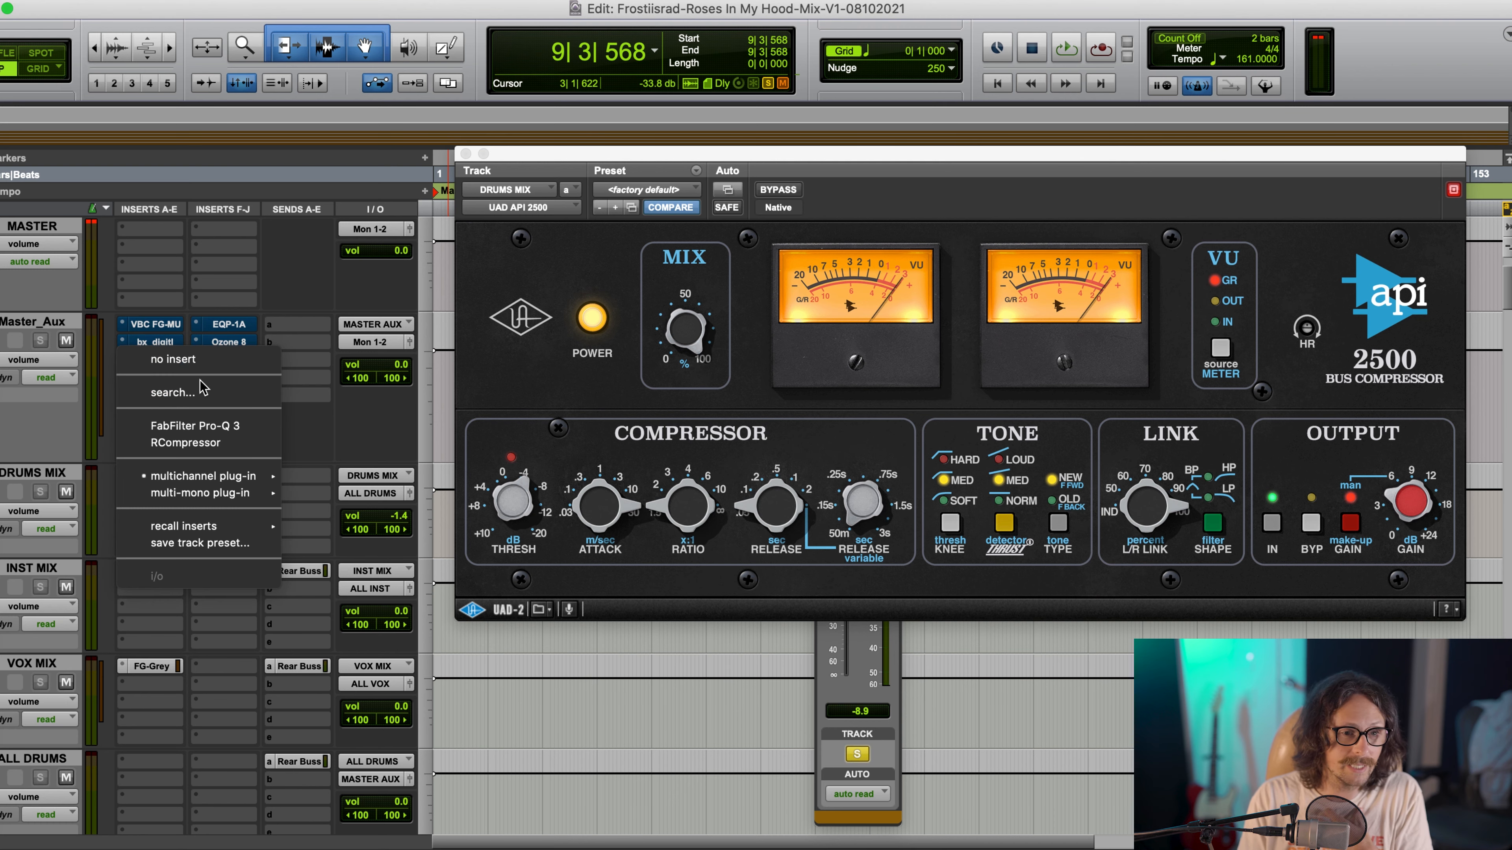
click(196, 361)
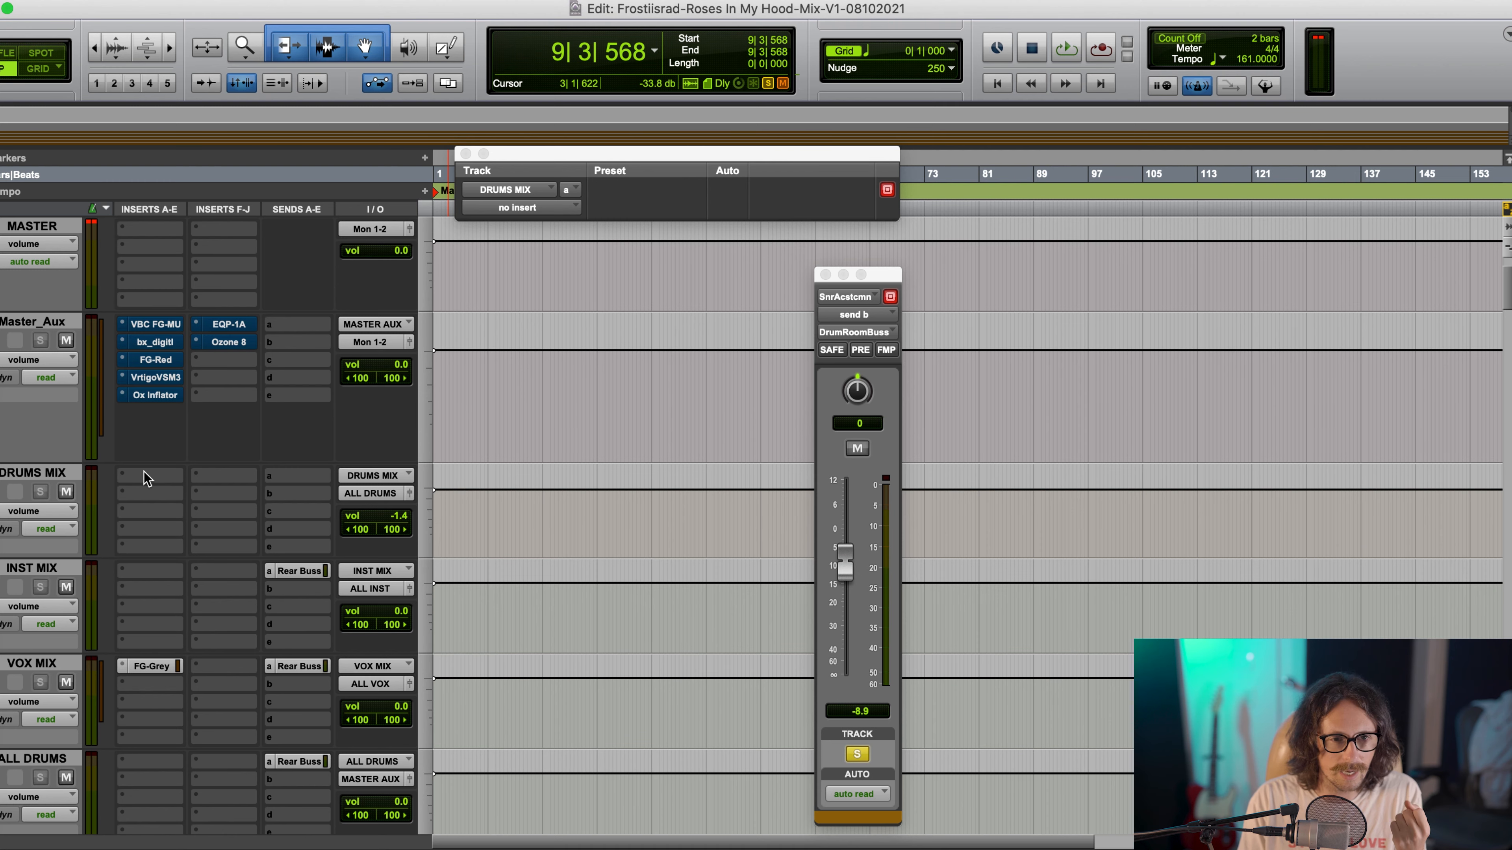
Insert the UAD Empirical Labs Distressor (stereo) in slot A of DRUMS MIX and reposition its window
click(144, 472)
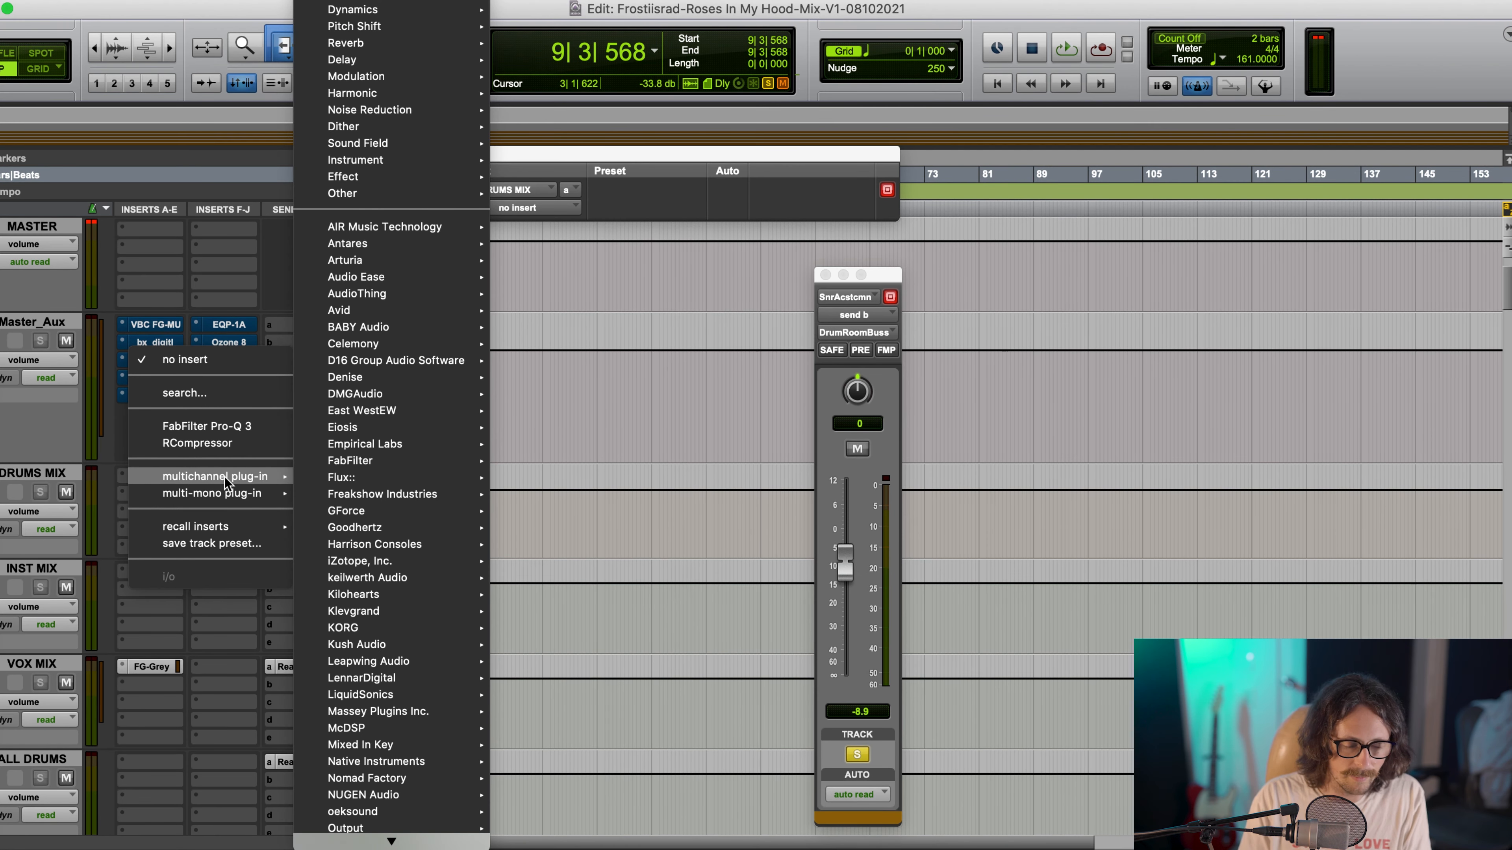
text(distr)
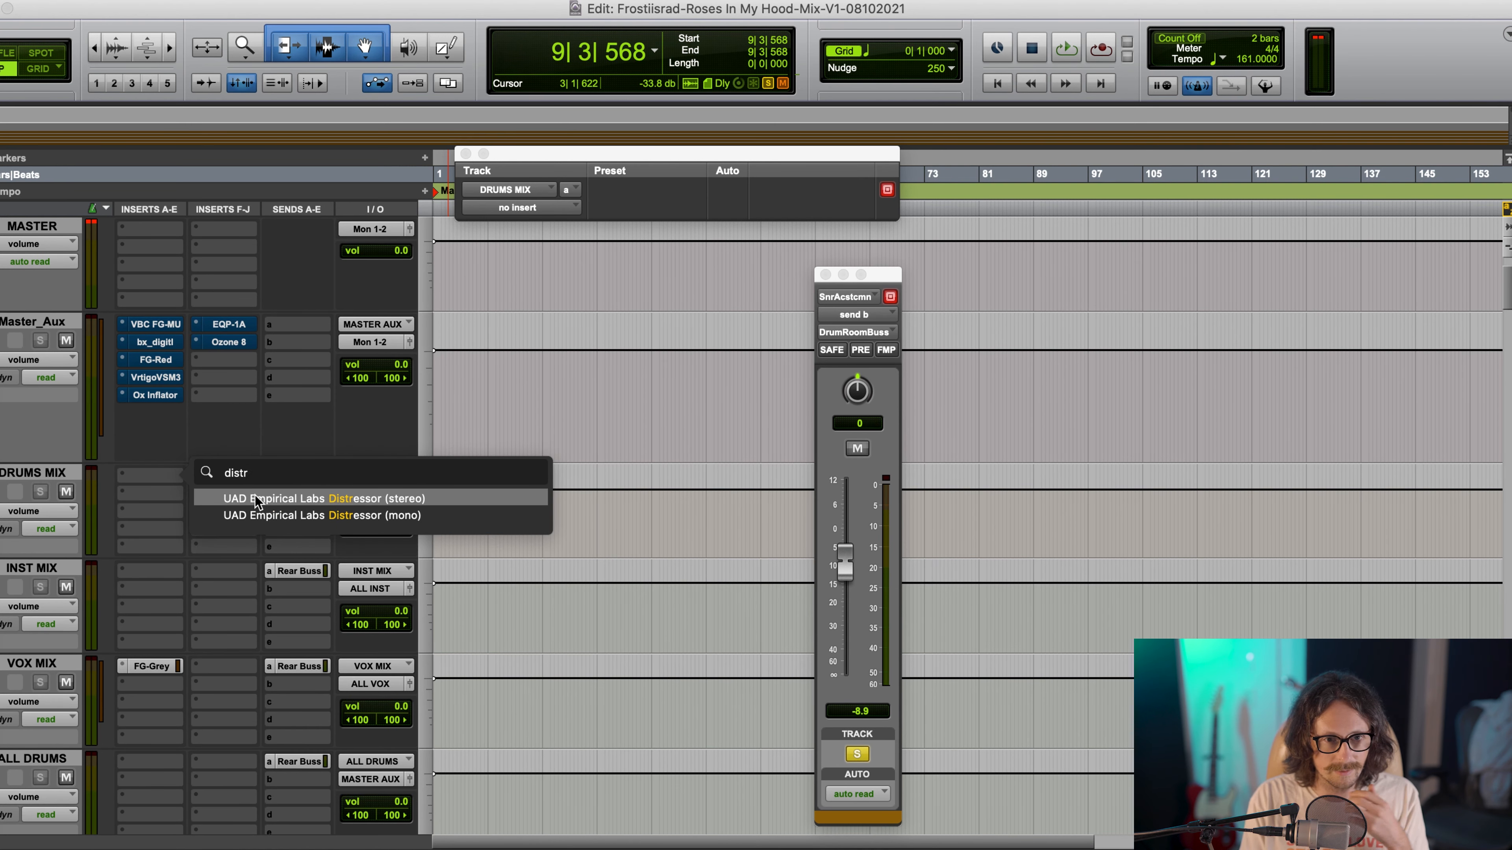
click(255, 498)
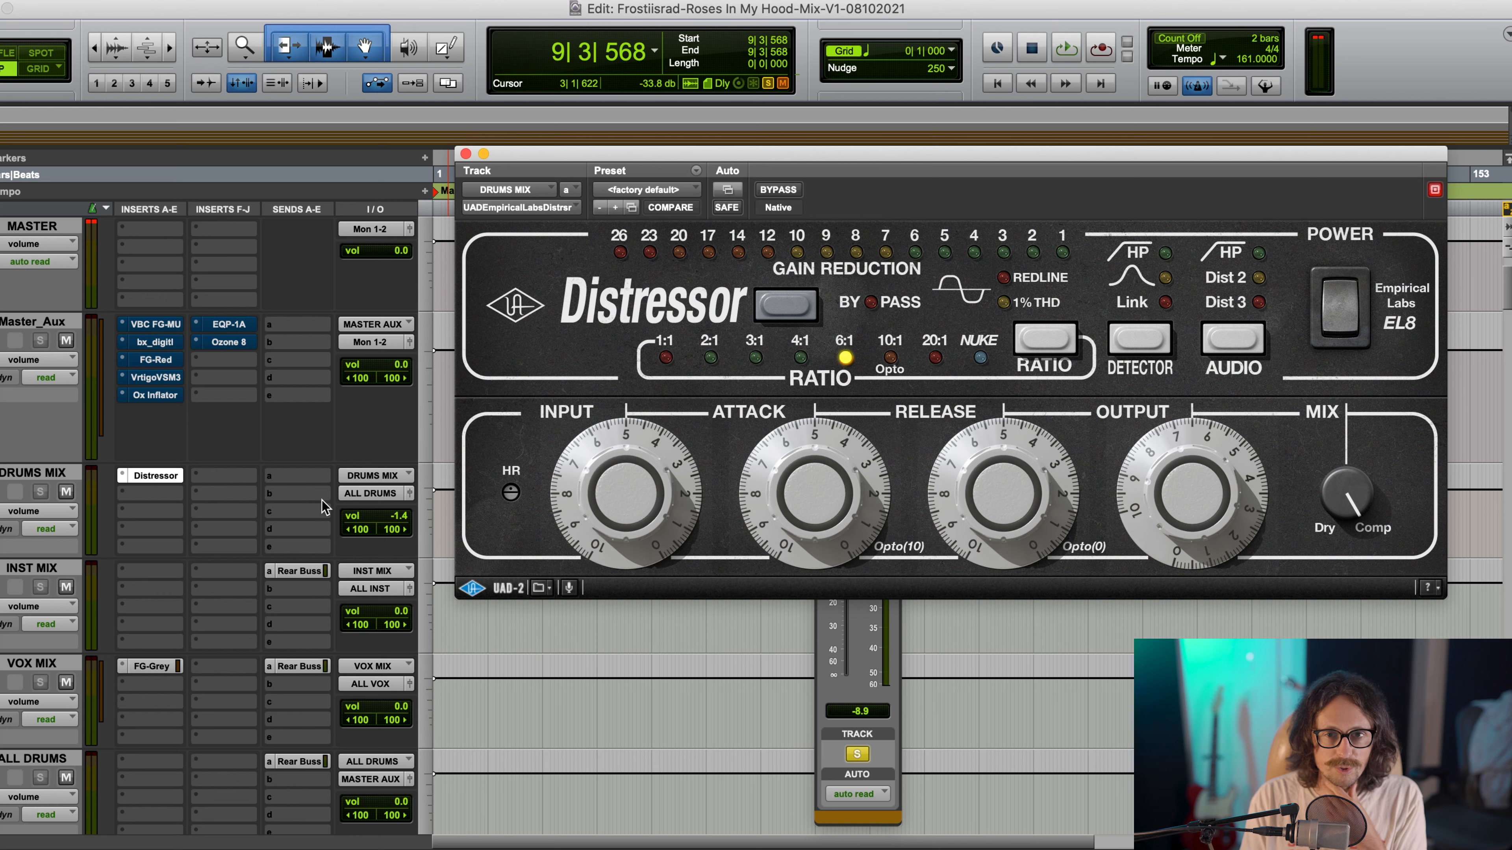
drag(1019, 160, 711, 244)
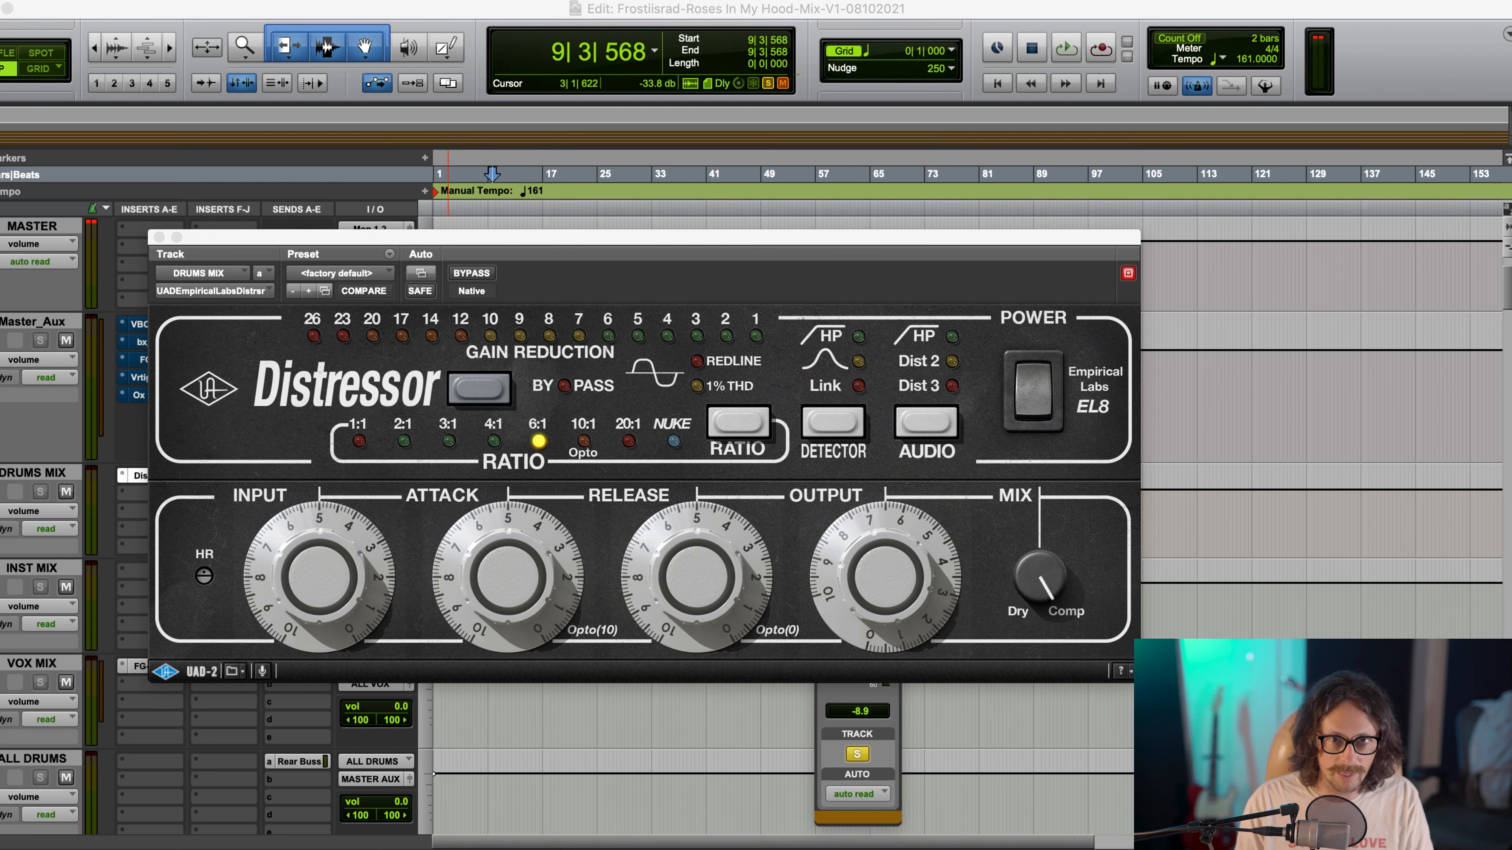
click(577, 10)
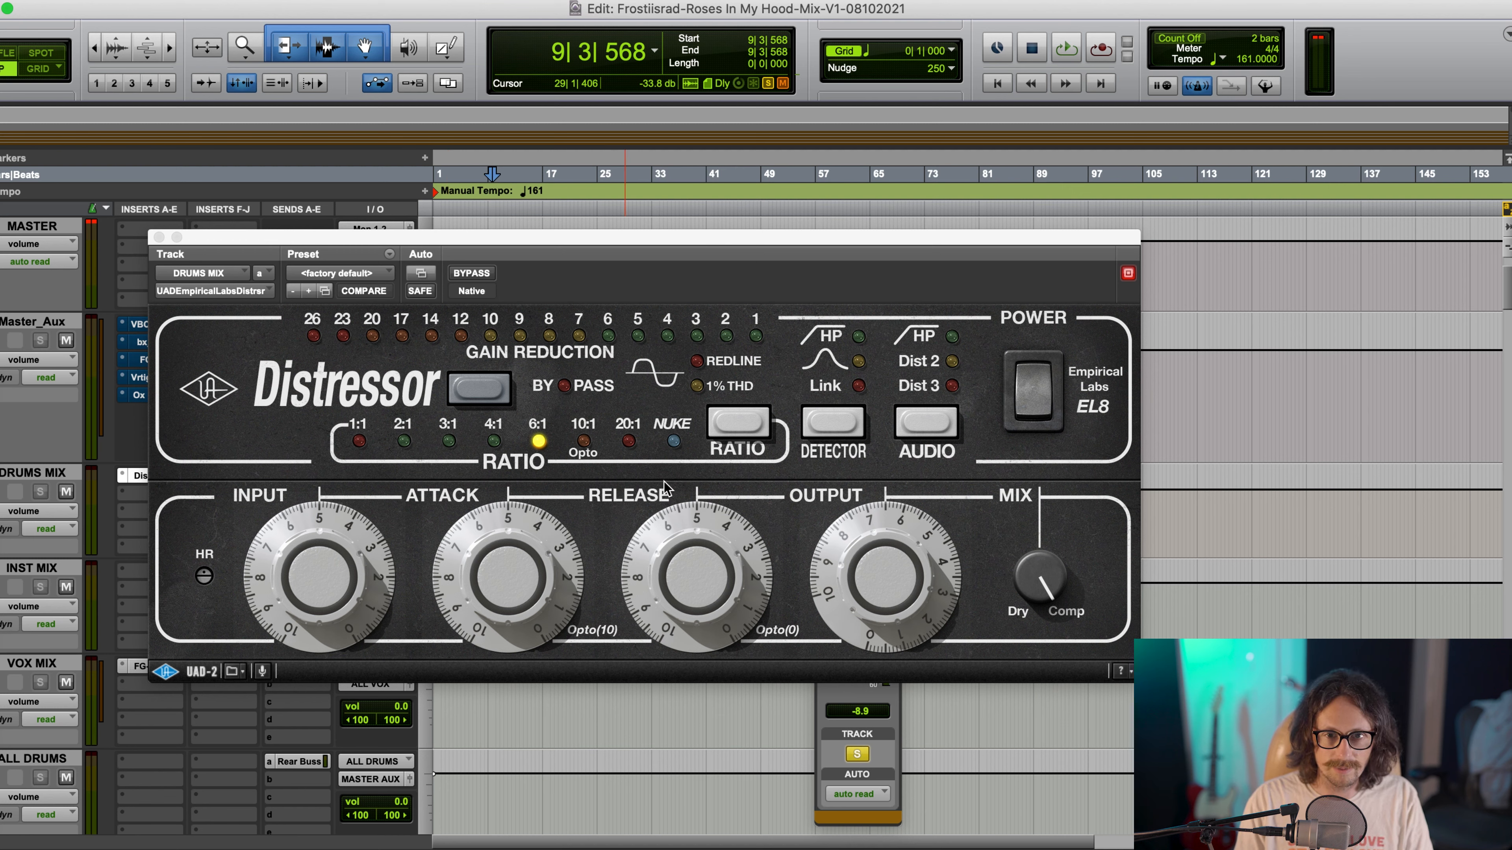
Browse the Distressor's preset folders and load Jacquire King's Drum Parallel Buss preset
click(381, 275)
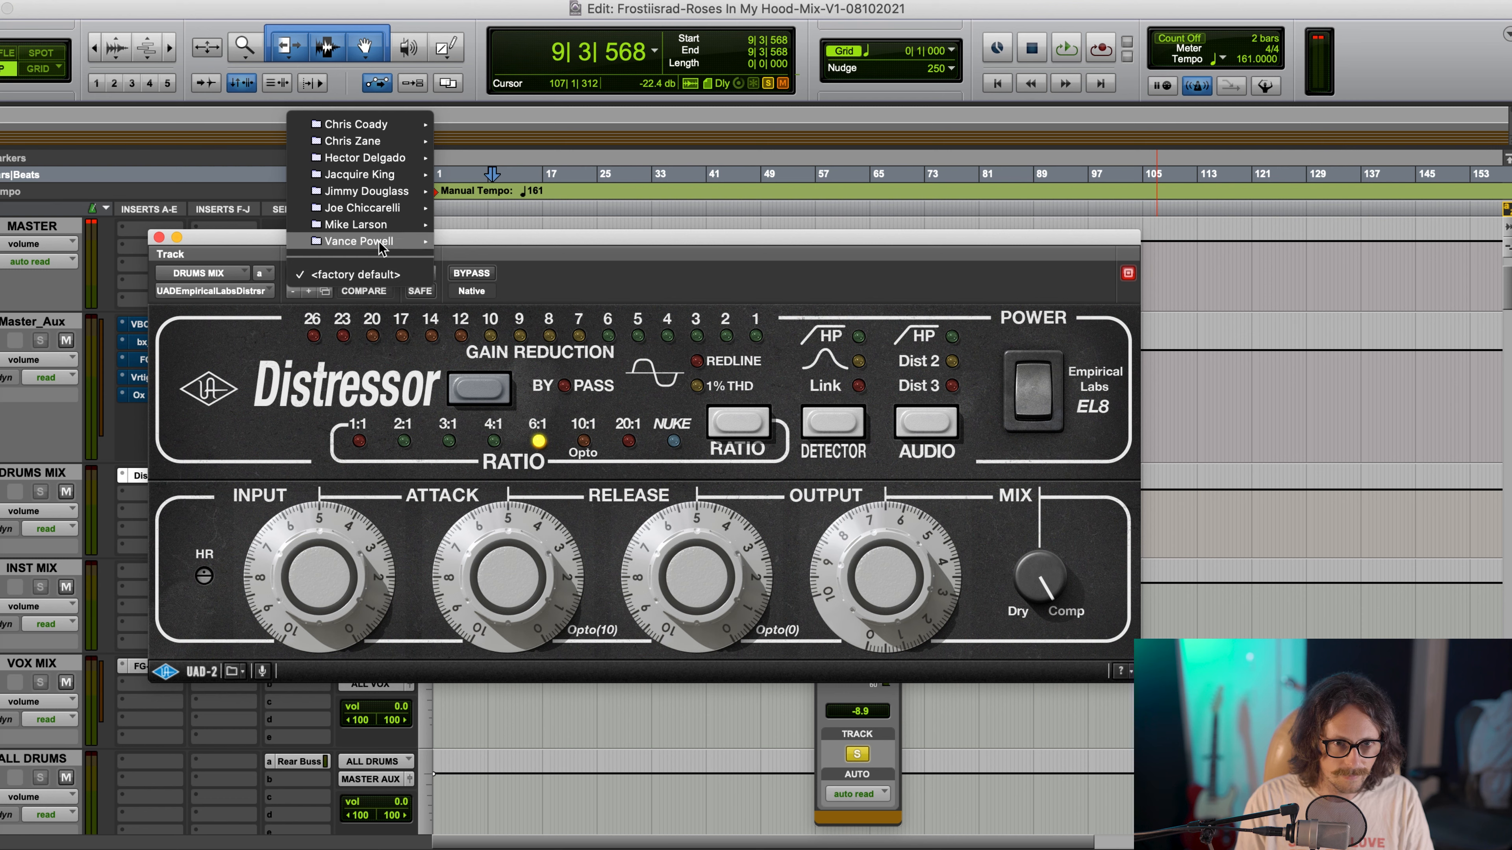
mouse_move(389, 214)
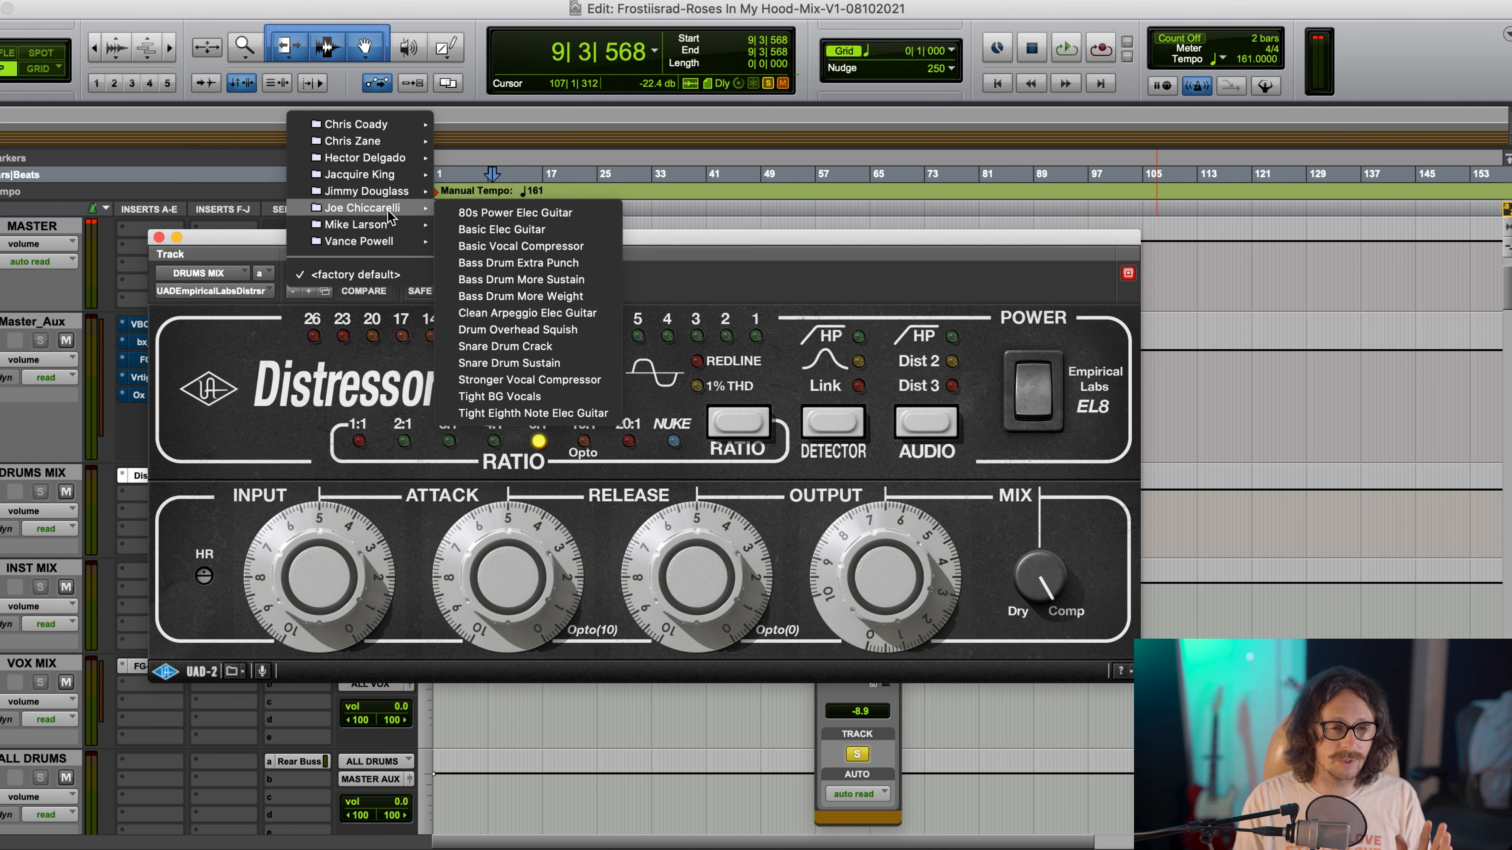
mouse_move(390, 246)
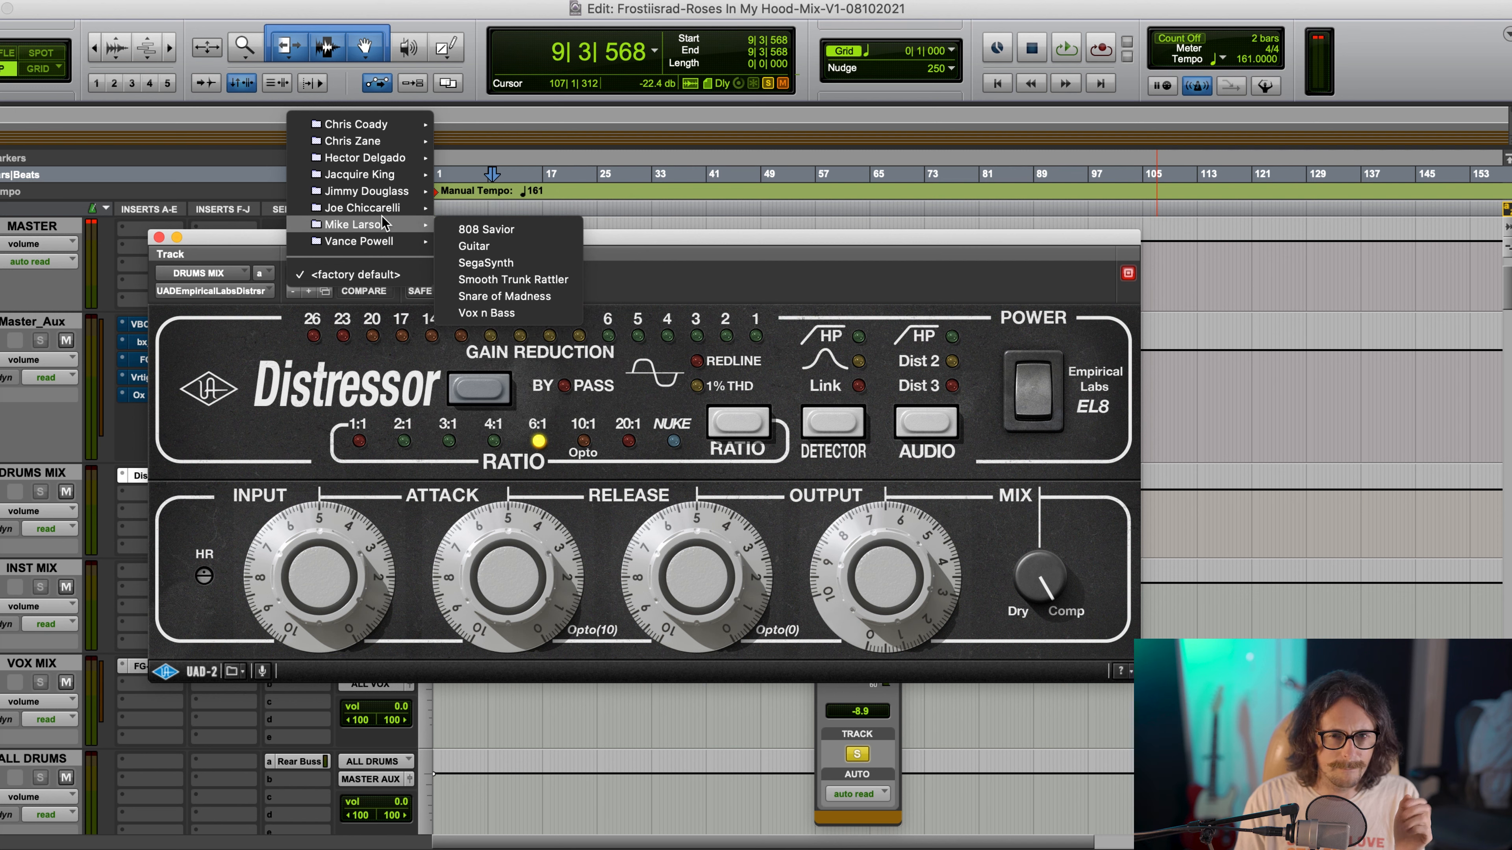
mouse_move(387, 174)
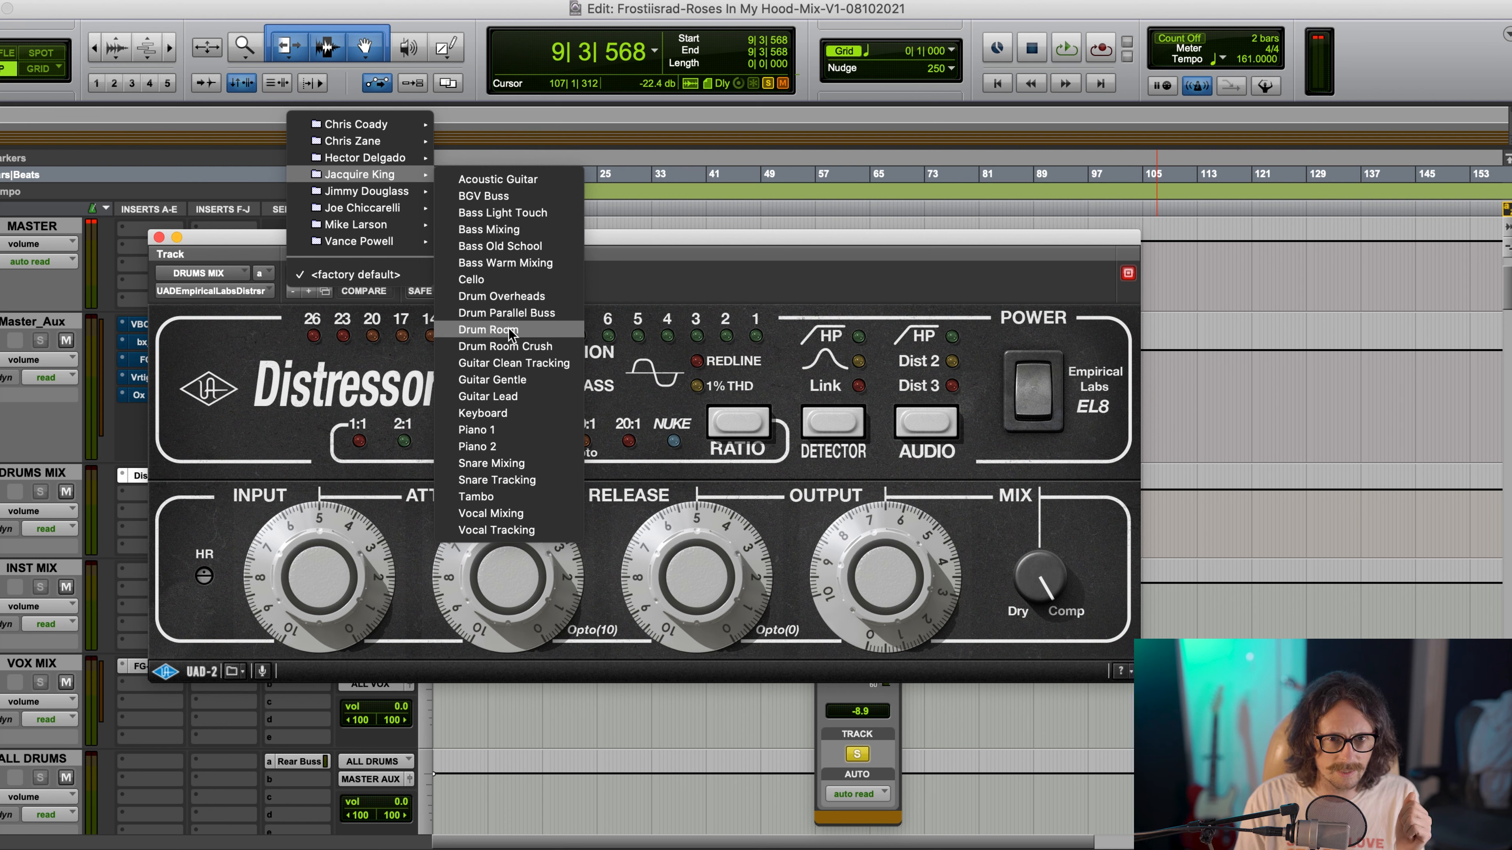
click(535, 313)
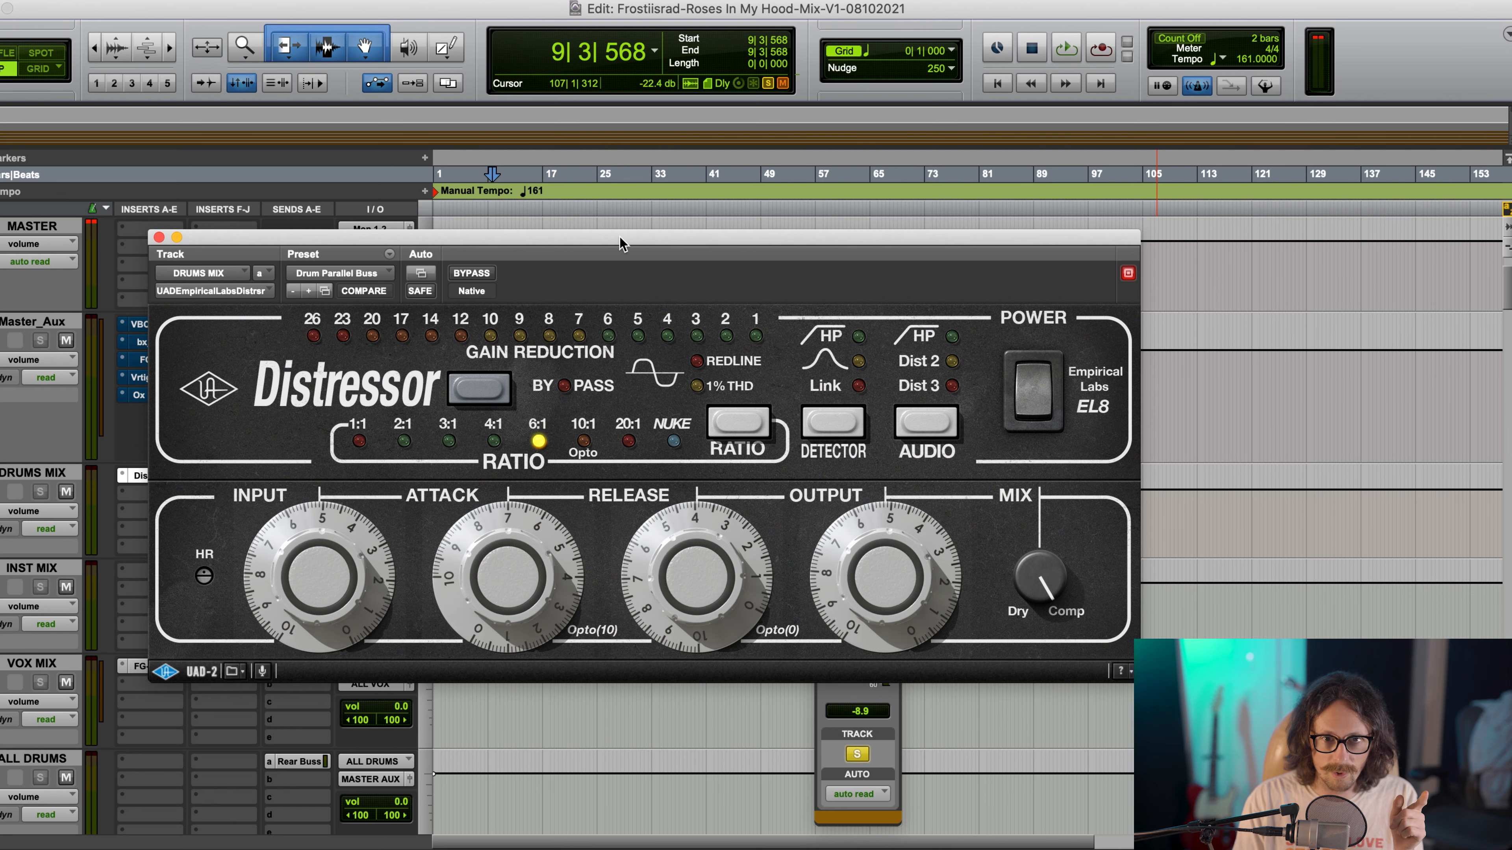
Set the Distressor's mix about halfway between Dry and Comp and audition the drums from bar 9
drag(619, 235, 644, 239)
drag(1059, 580, 1036, 636)
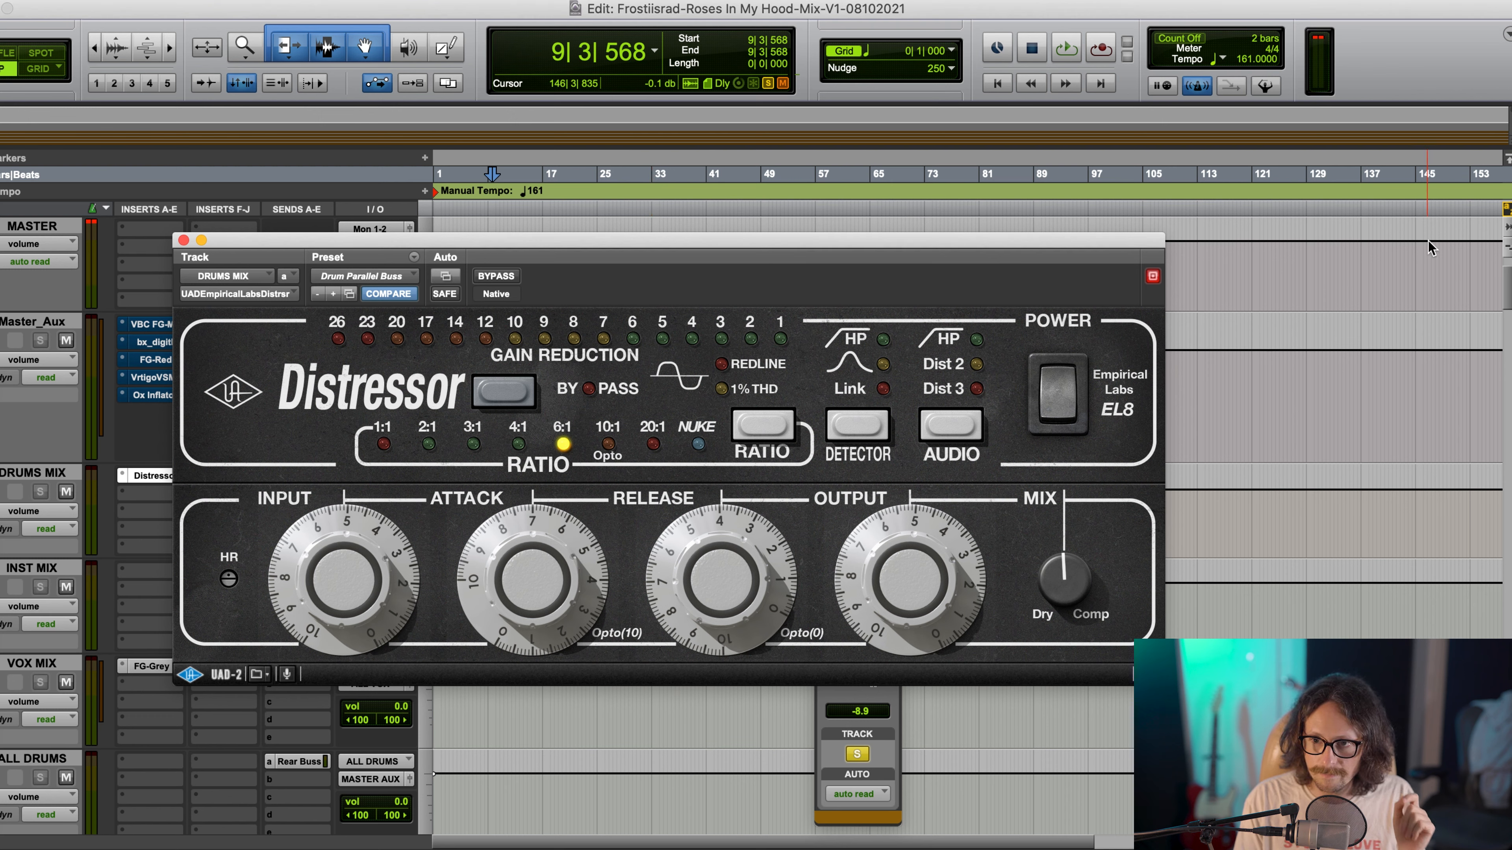
key(space)
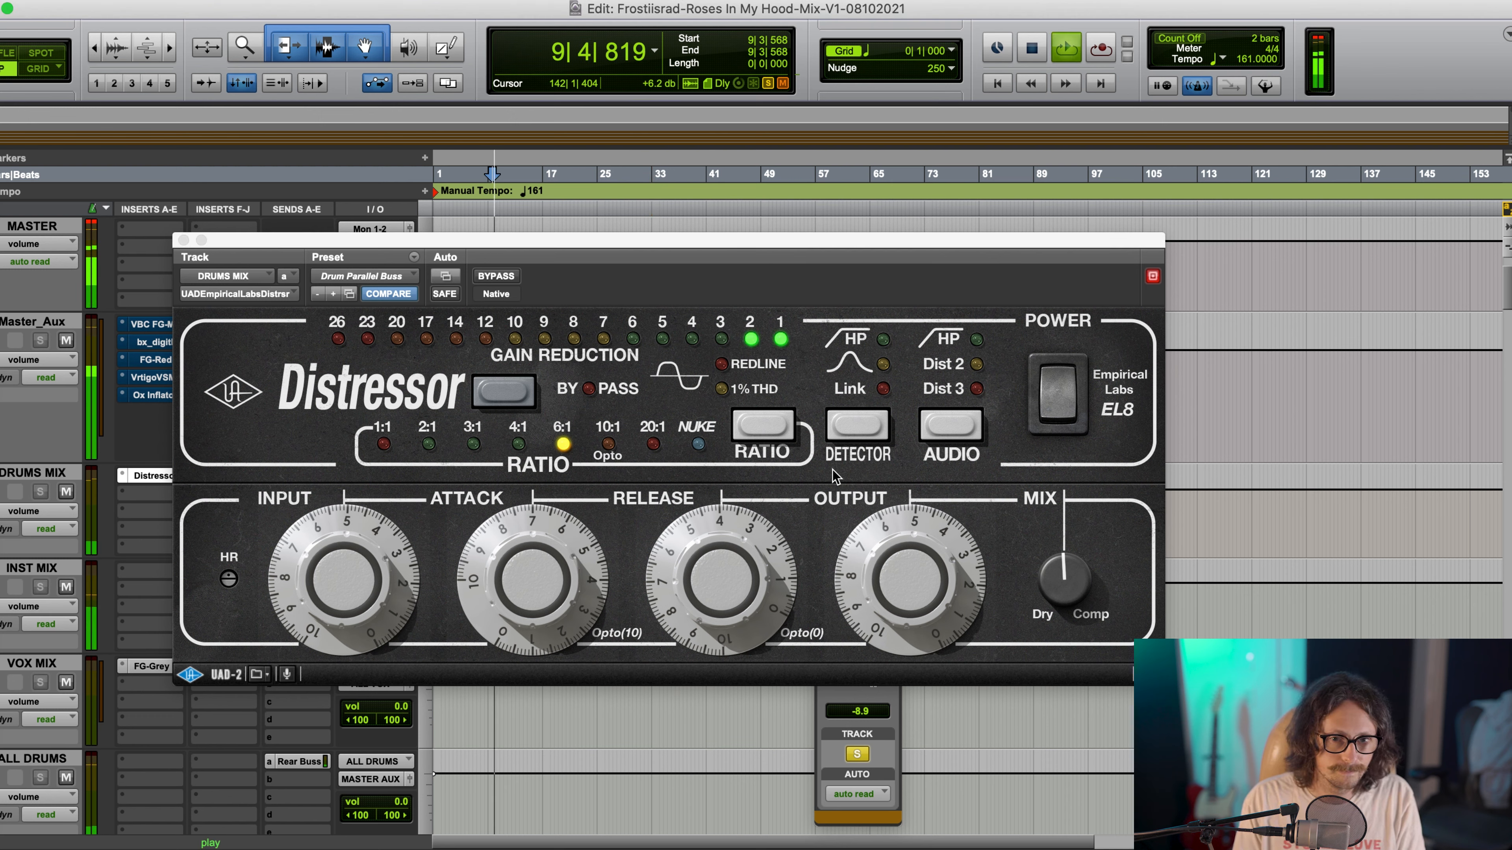
drag(1070, 579, 1028, 535)
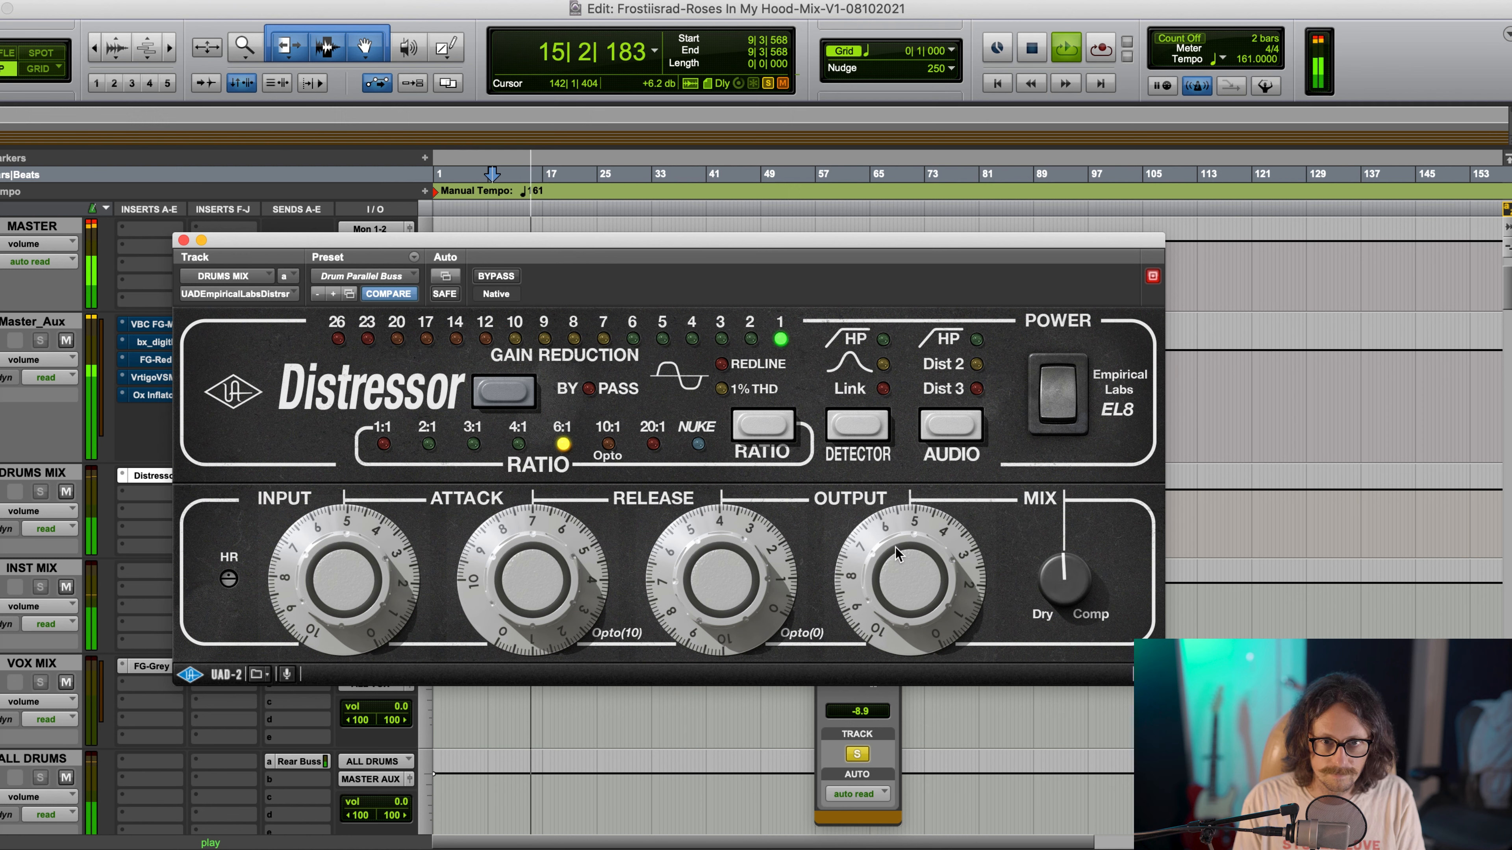
Set the Distressor's ratio to 3:1, input to about 5.5, attack to about 8.5 and release to about 1, and restart playback from bar 9
drag(359, 573, 362, 592)
click(472, 443)
drag(343, 553, 344, 563)
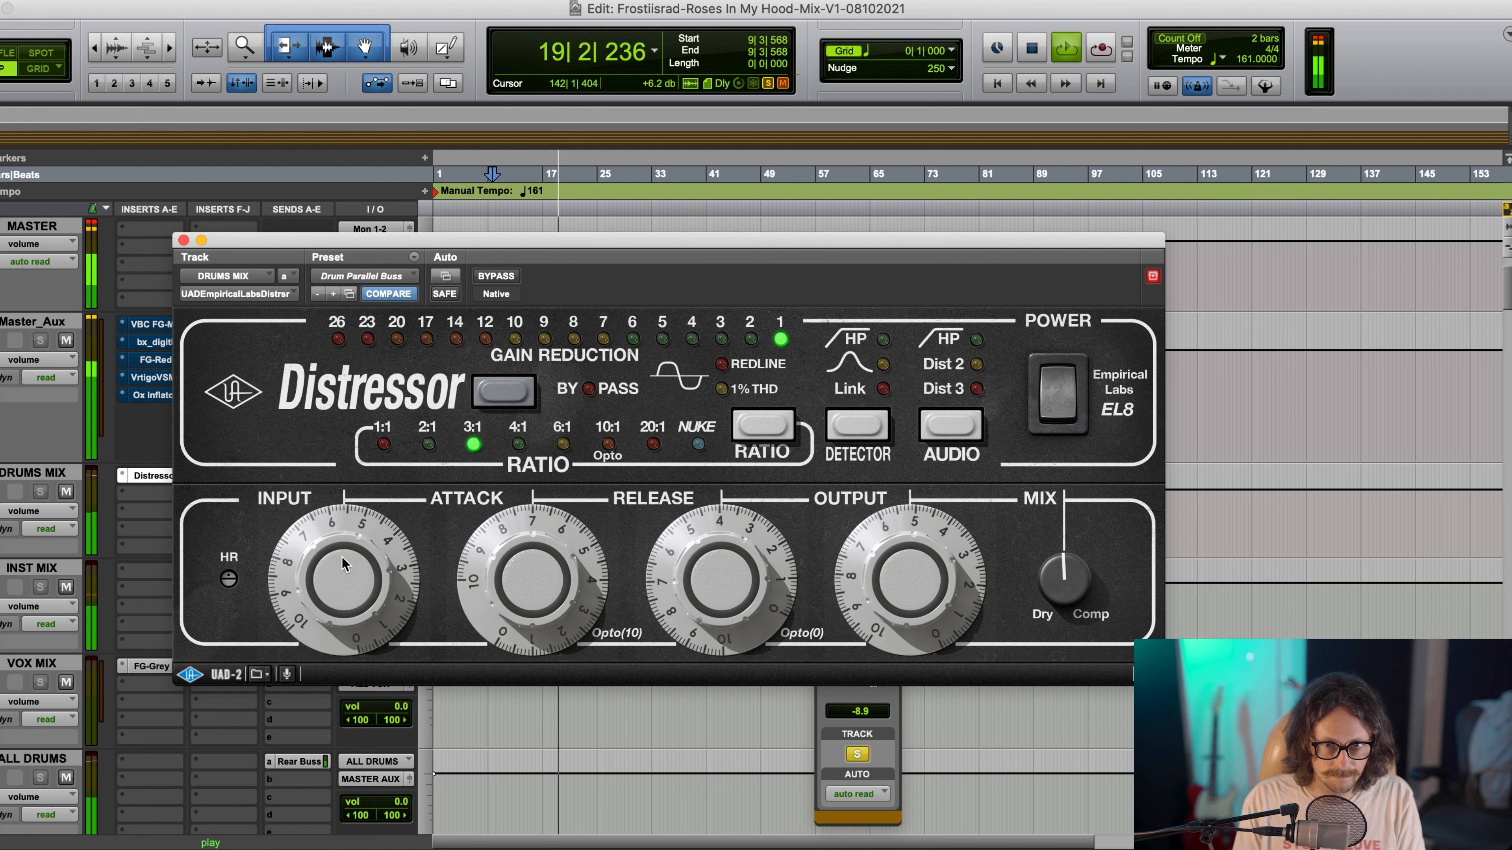
drag(530, 565, 531, 545)
mouse_move(702, 554)
mouse_down()
mouse_move(713, 593)
mouse_move(721, 562)
mouse_up()
key(space)
key(space)
Fine-tune the Distressor during playback, with input at about 5.7, release at about 0.5 and output at about 5.5
drag(338, 572, 342, 586)
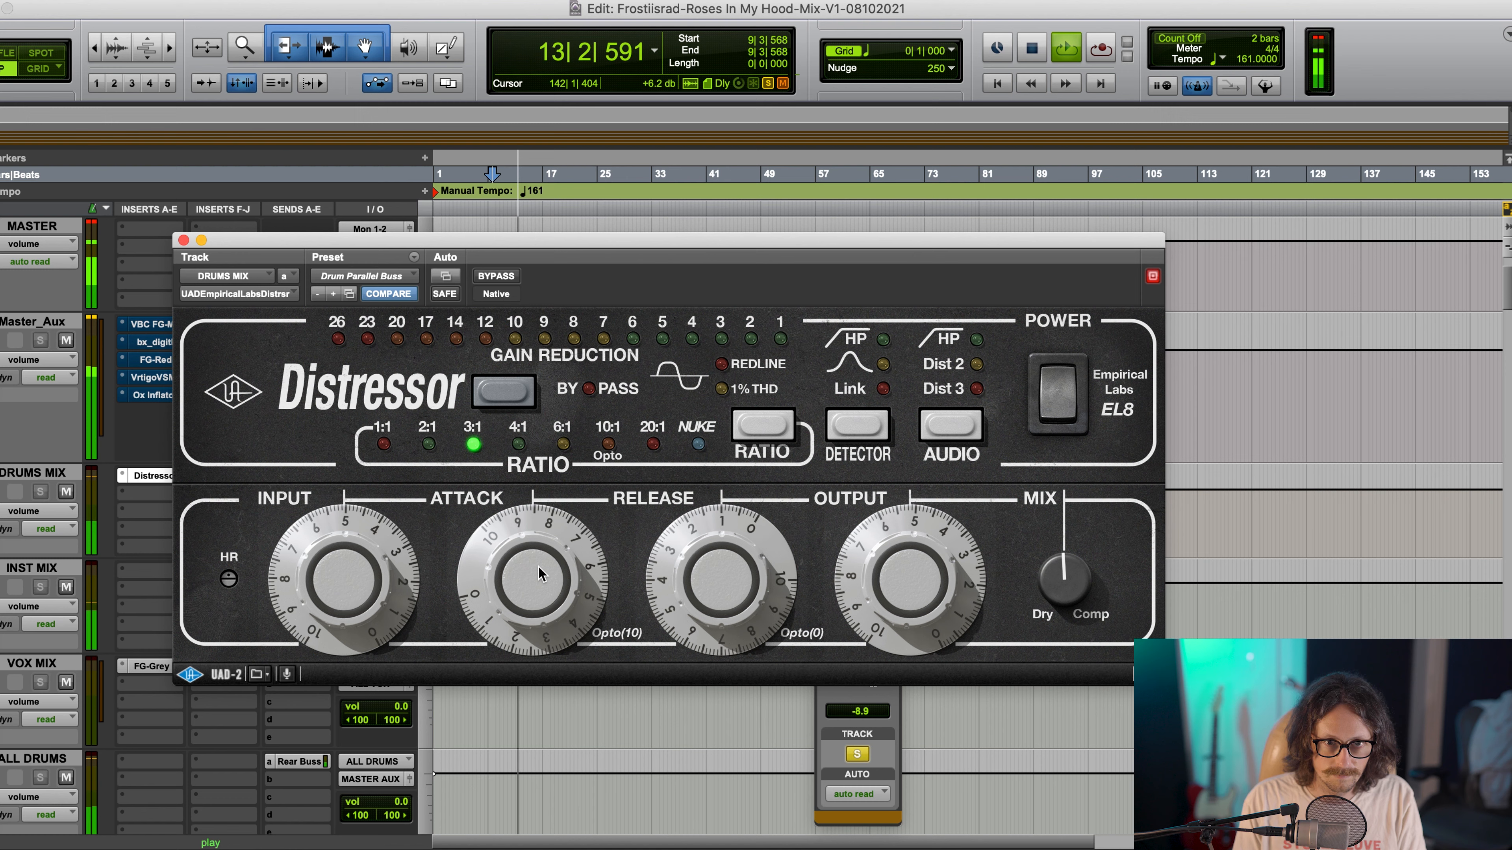
drag(539, 573, 539, 569)
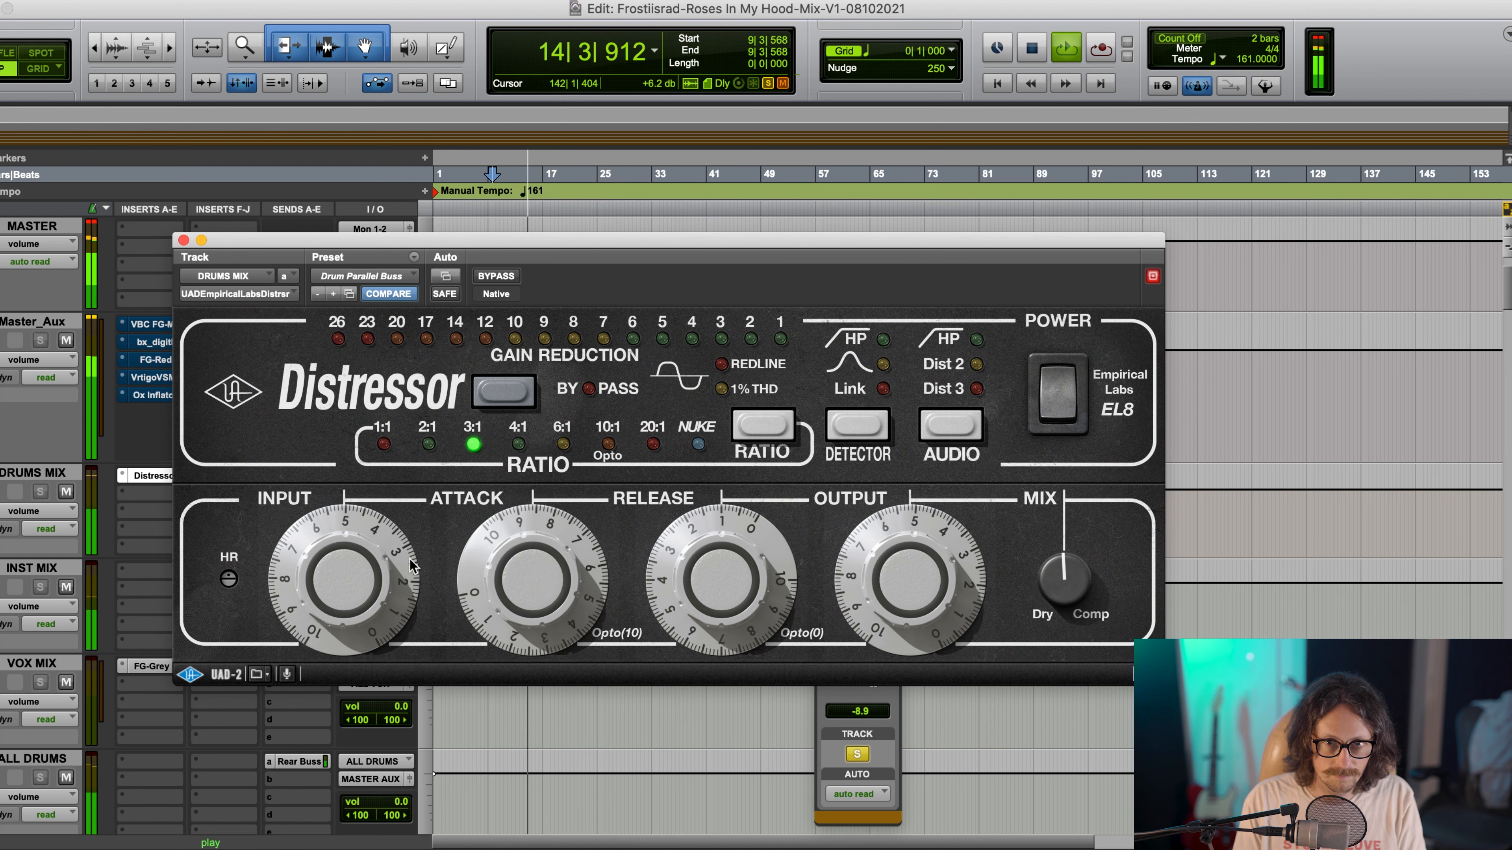
drag(414, 558, 415, 555)
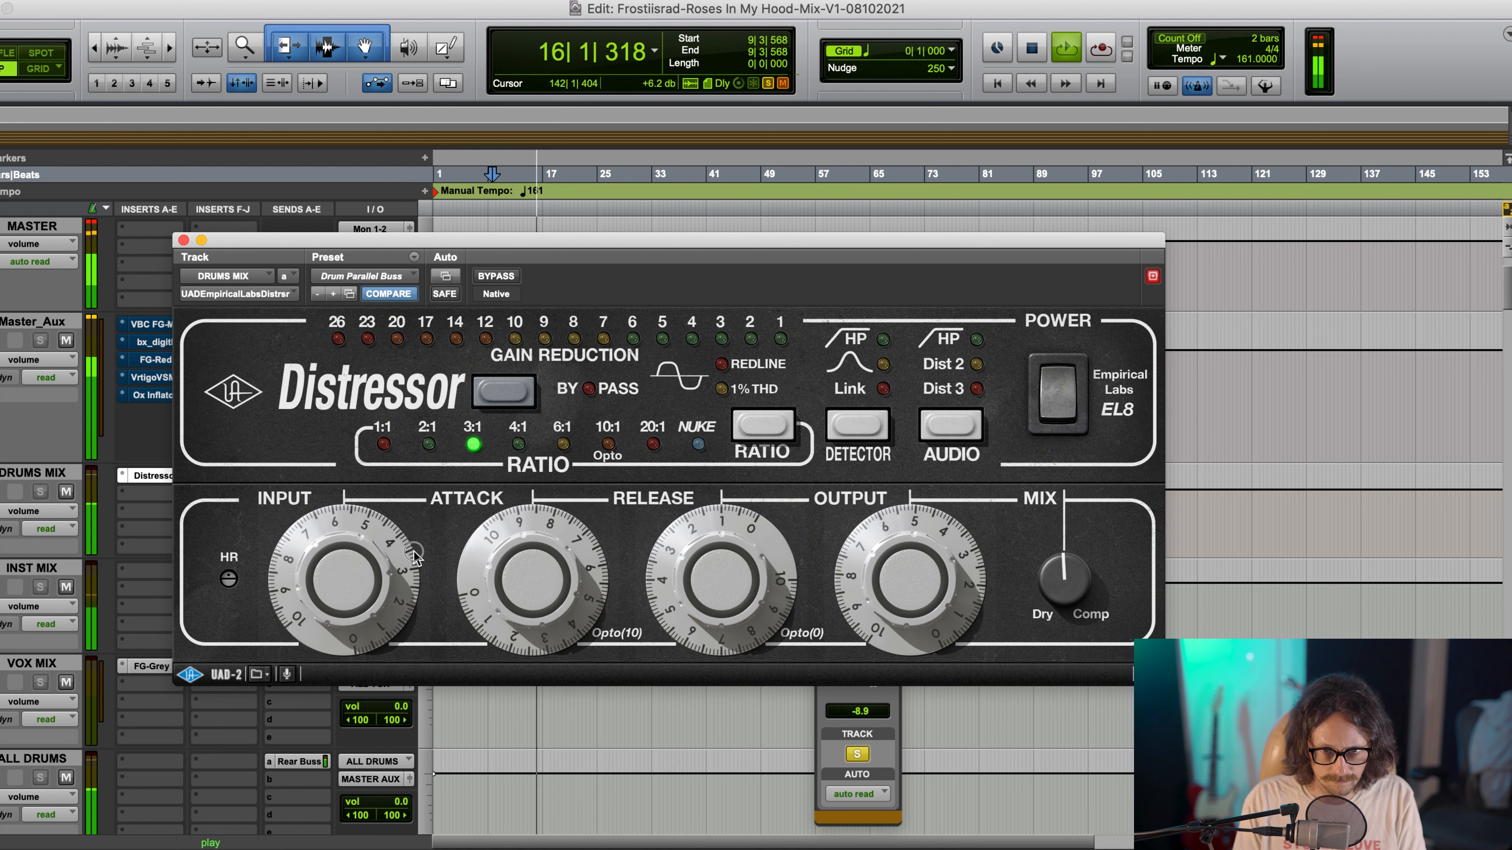
drag(745, 570, 746, 580)
drag(896, 551, 900, 540)
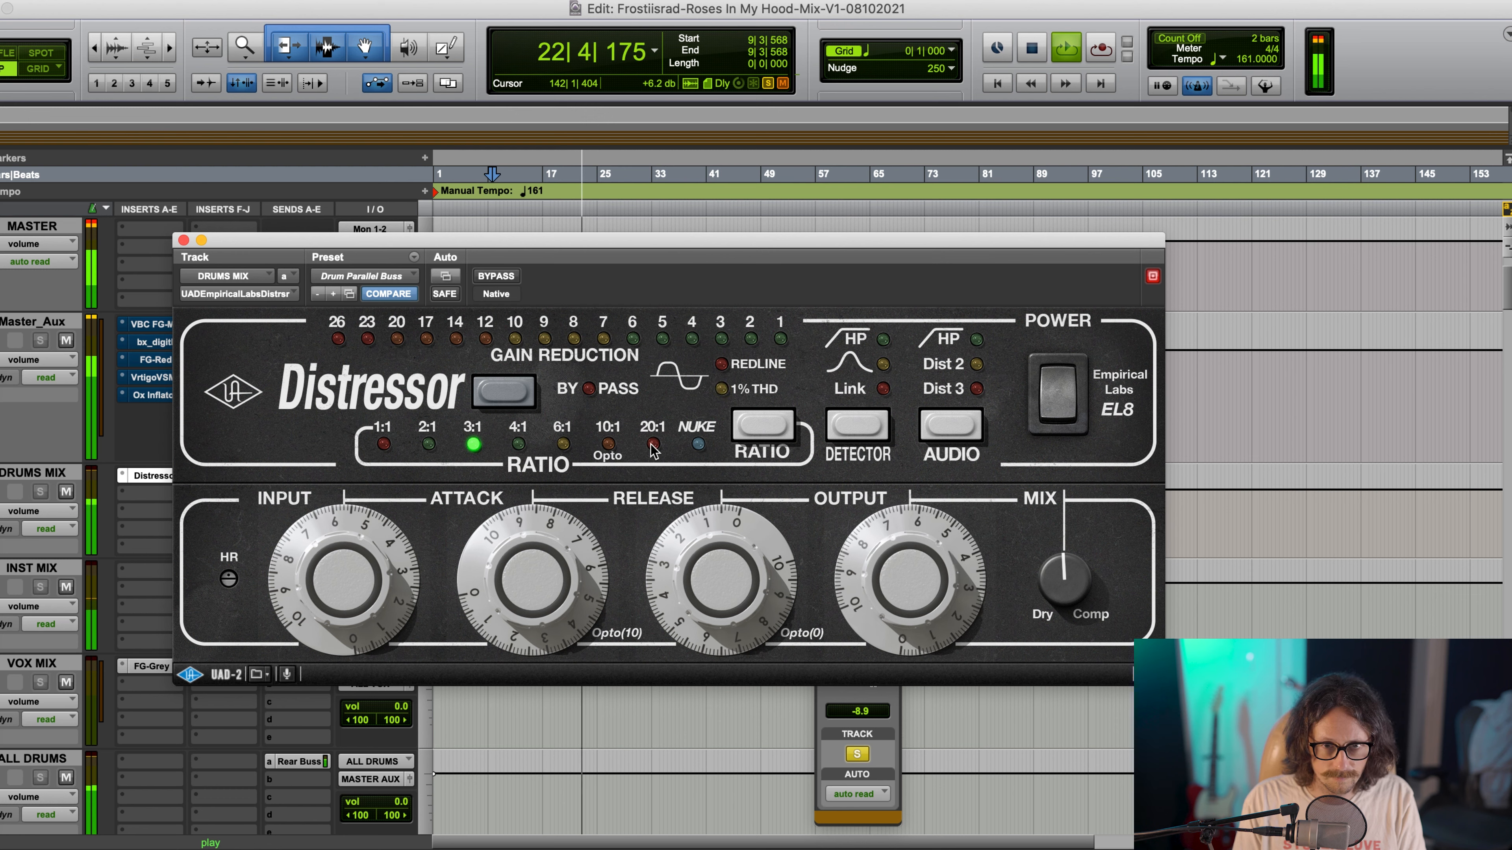
Set the Distressor's ratio to 2:1, mix further towards Comp, input to about 6 and attack to about 9 while auditioning from bar 9
click(427, 444)
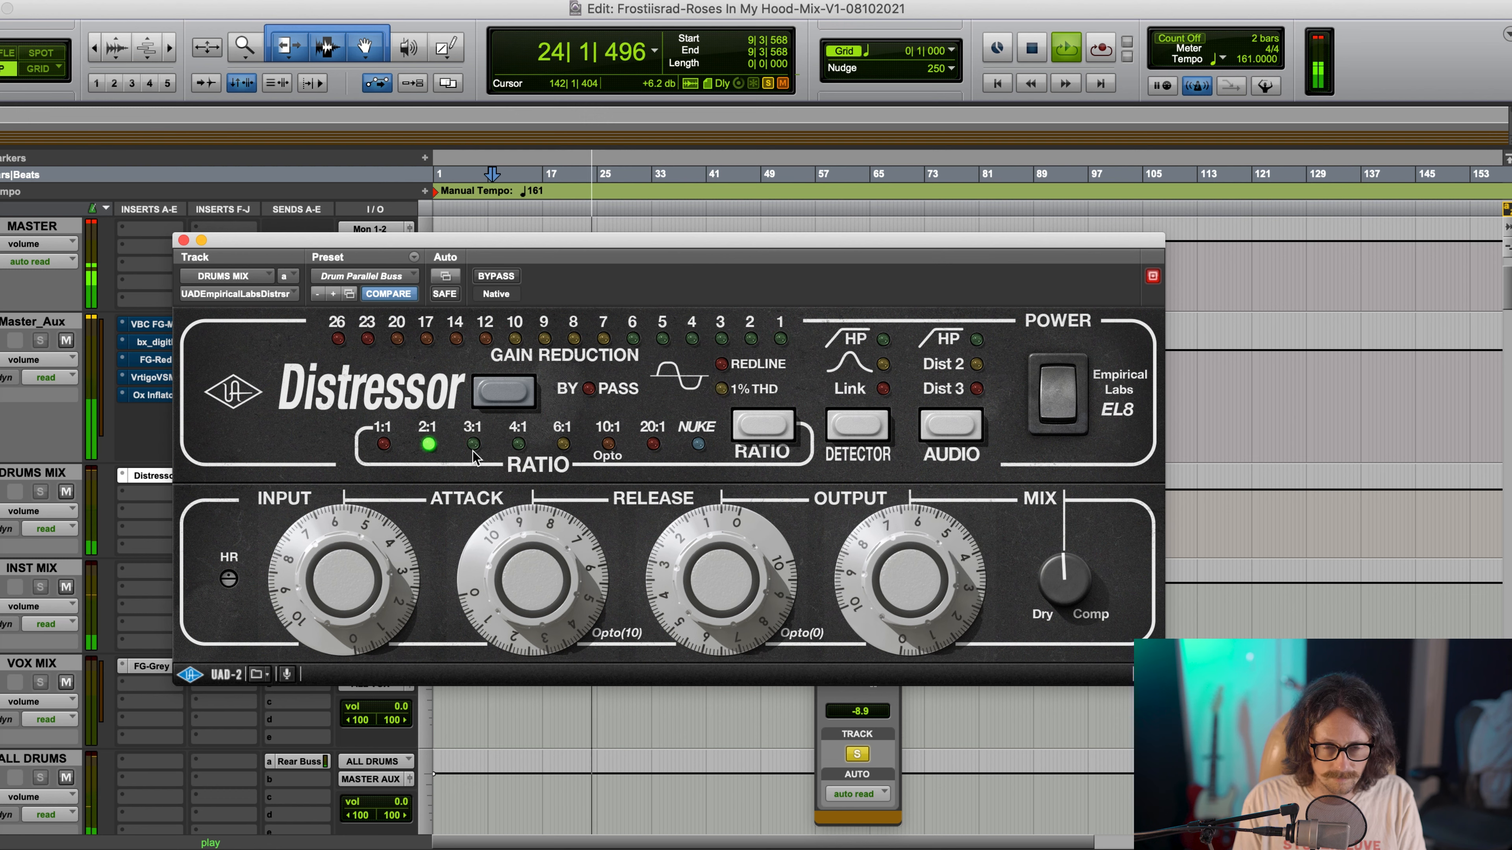
key(space)
key(space)
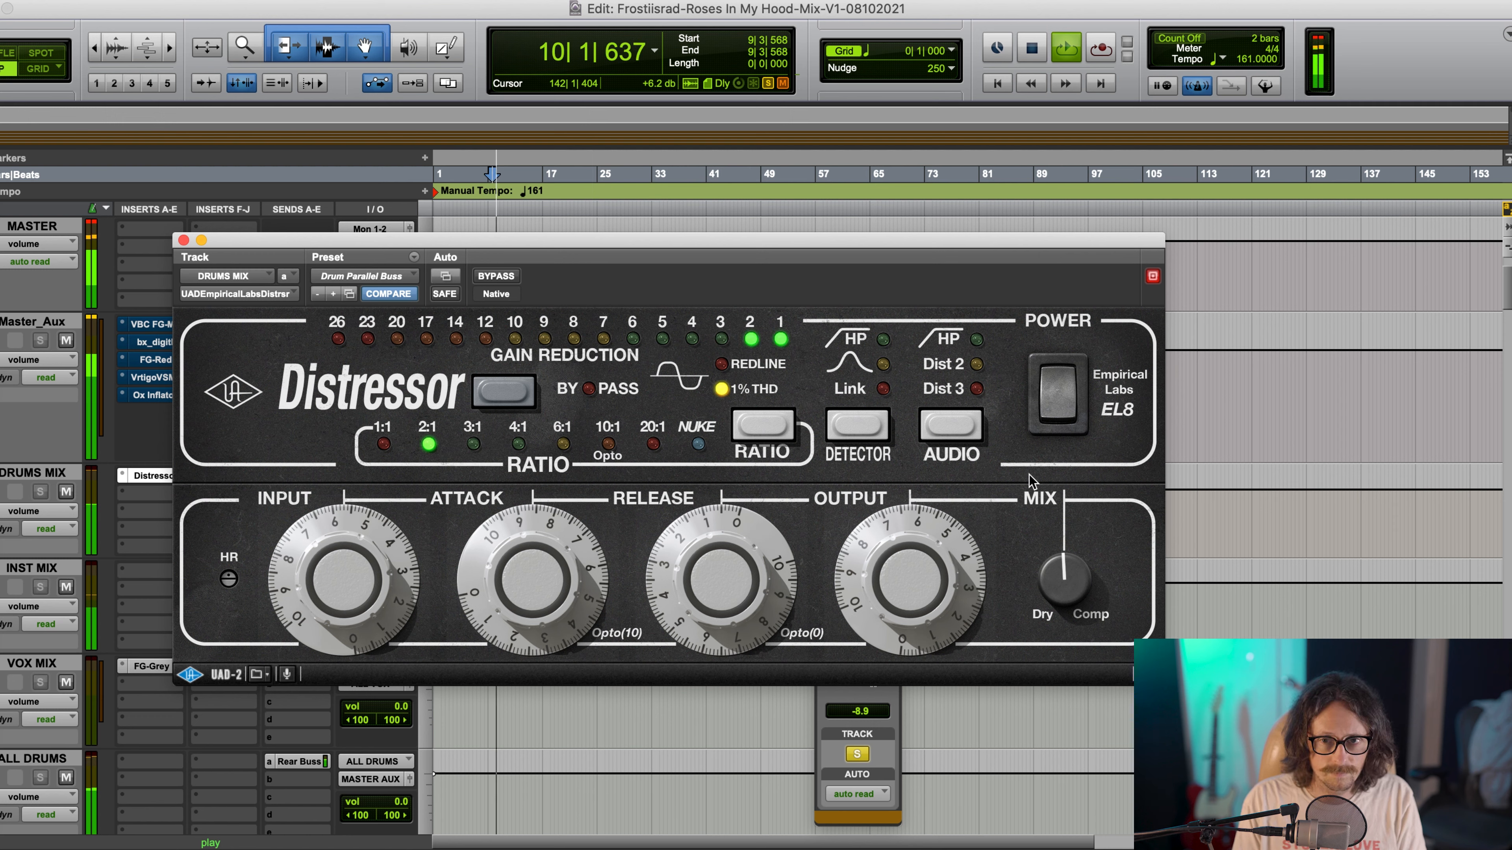
drag(1060, 586, 1068, 644)
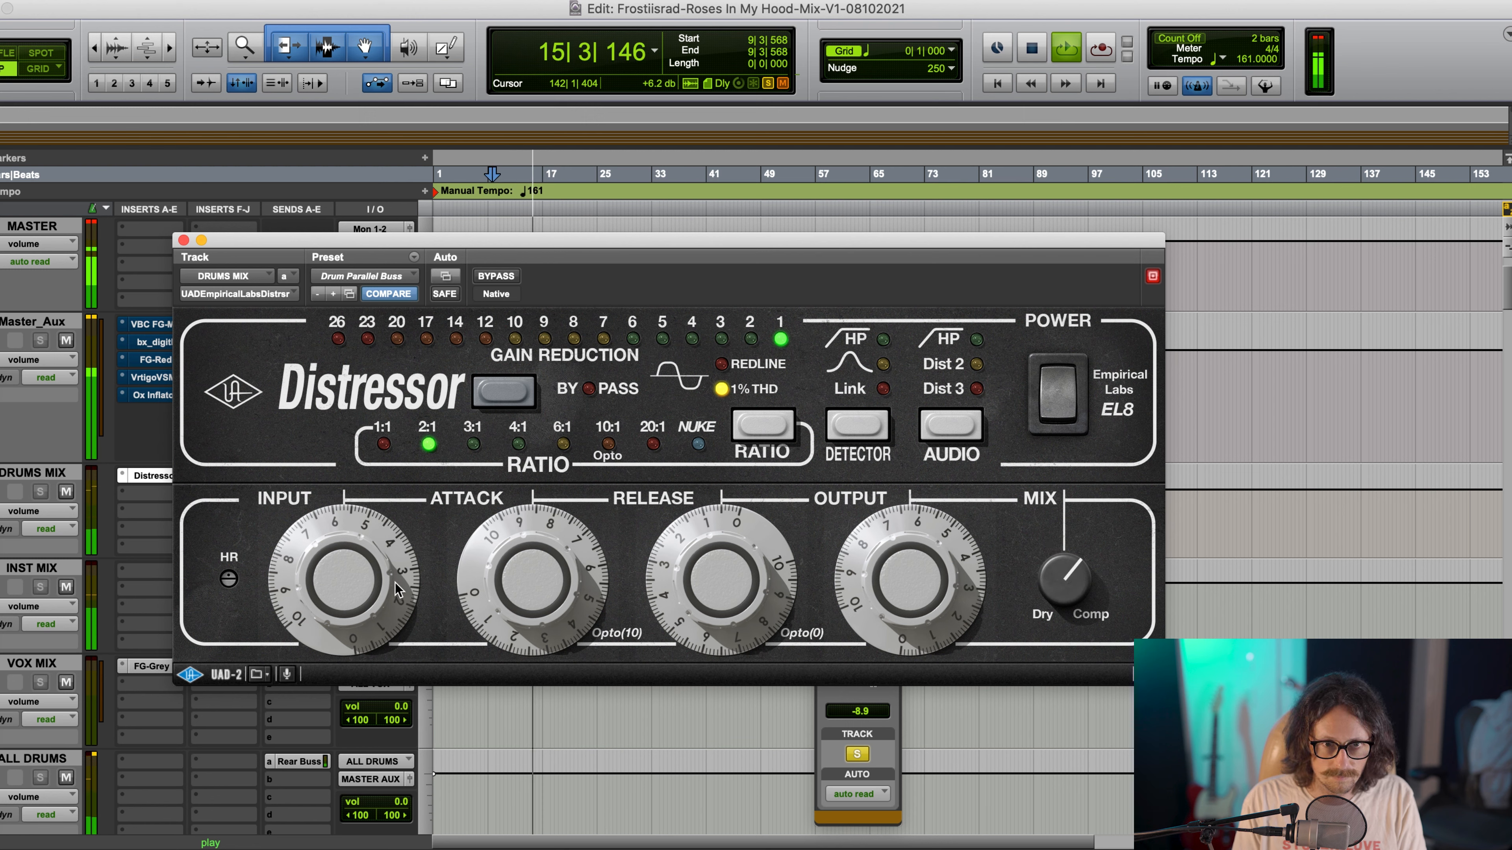
drag(388, 590, 378, 577)
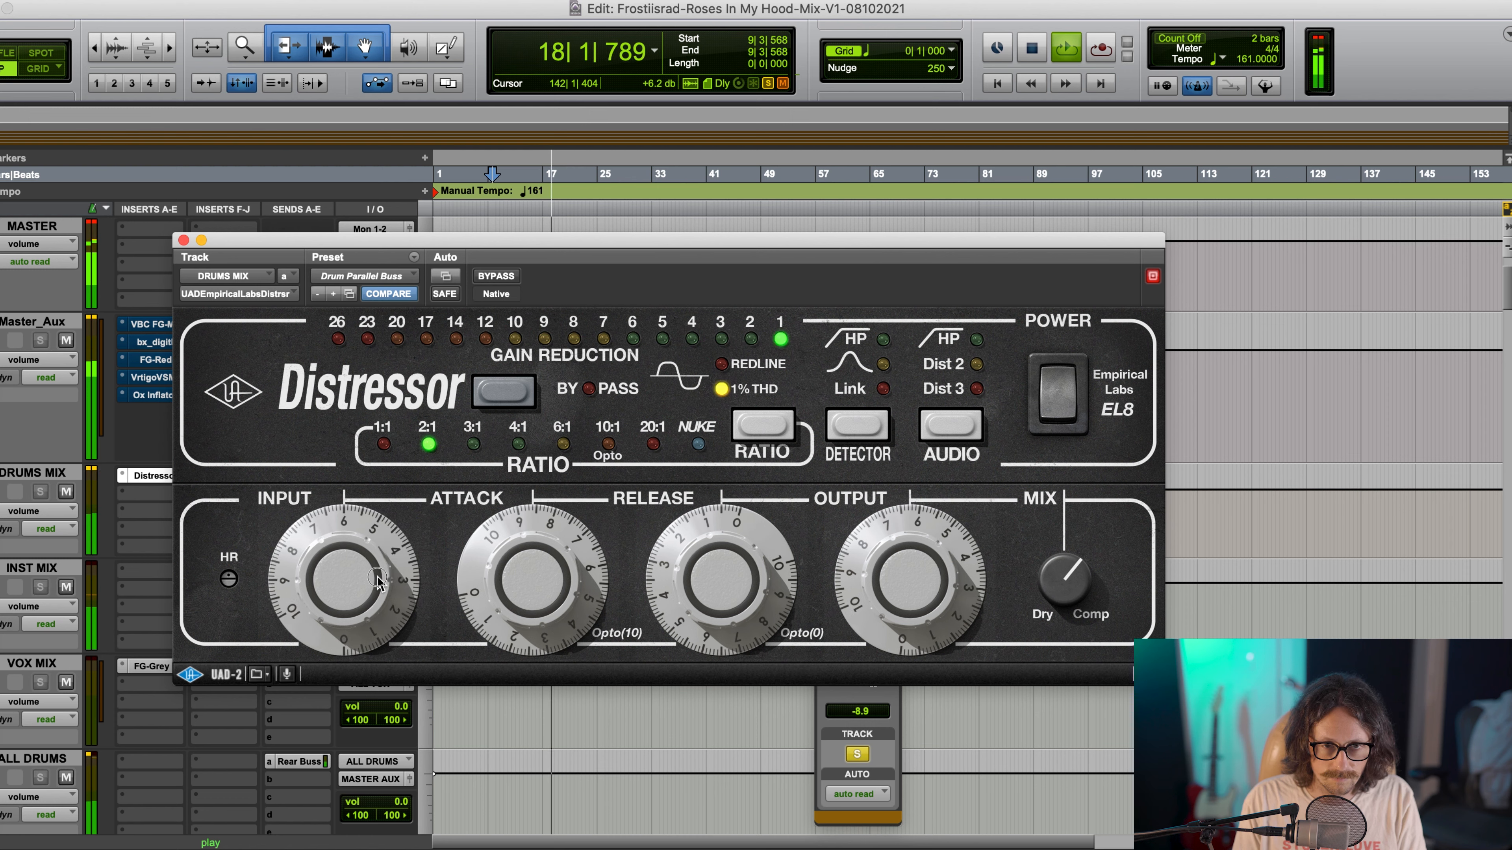
drag(571, 577, 544, 556)
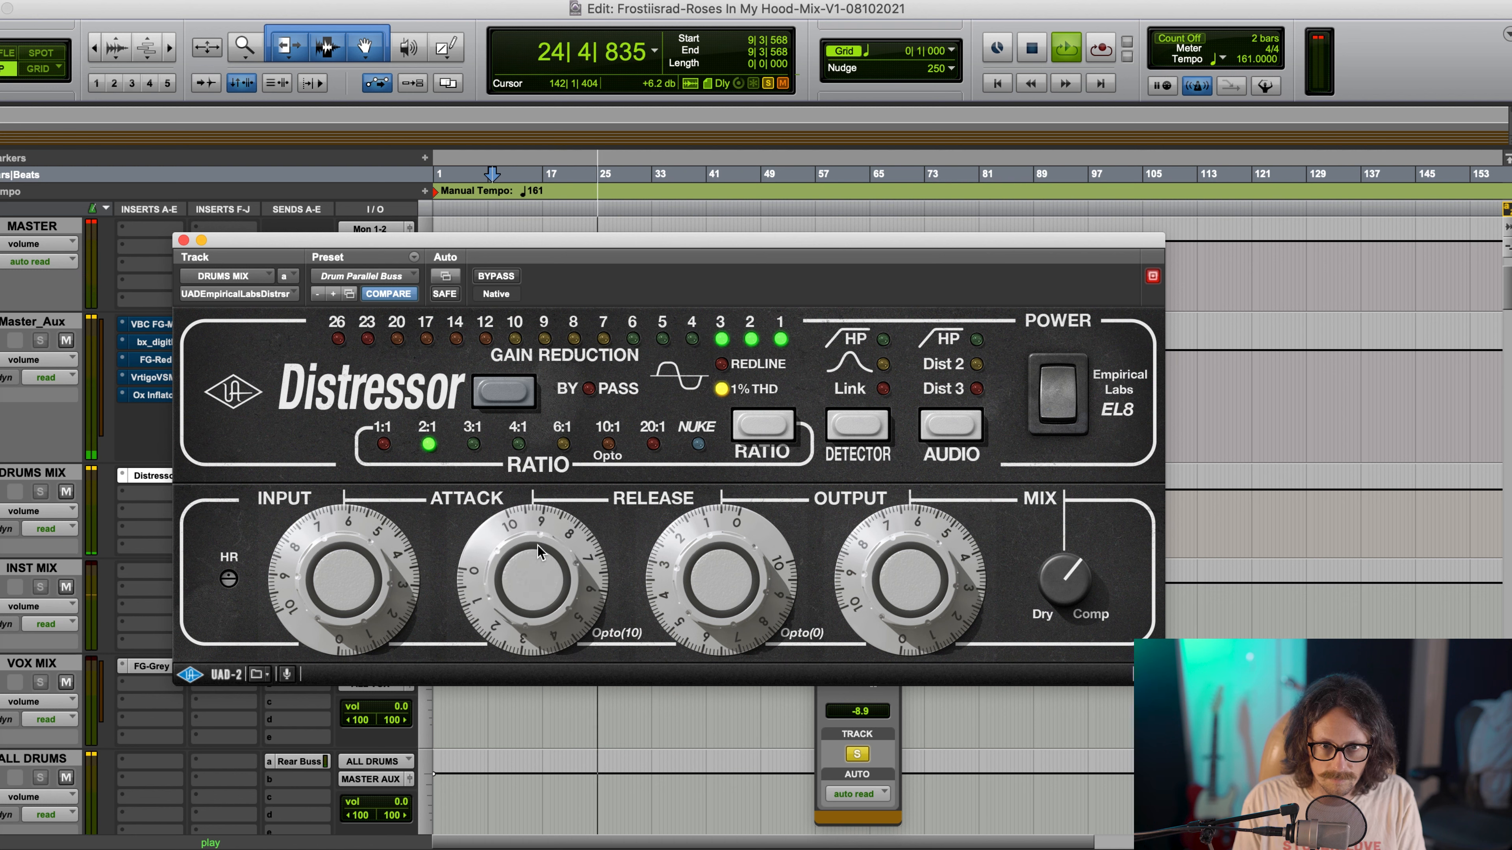
Restart playback from bar 9, lower the Distressor's release to just above 0, and switch its detector through HP to mid-band emphasis
key(space)
key(space)
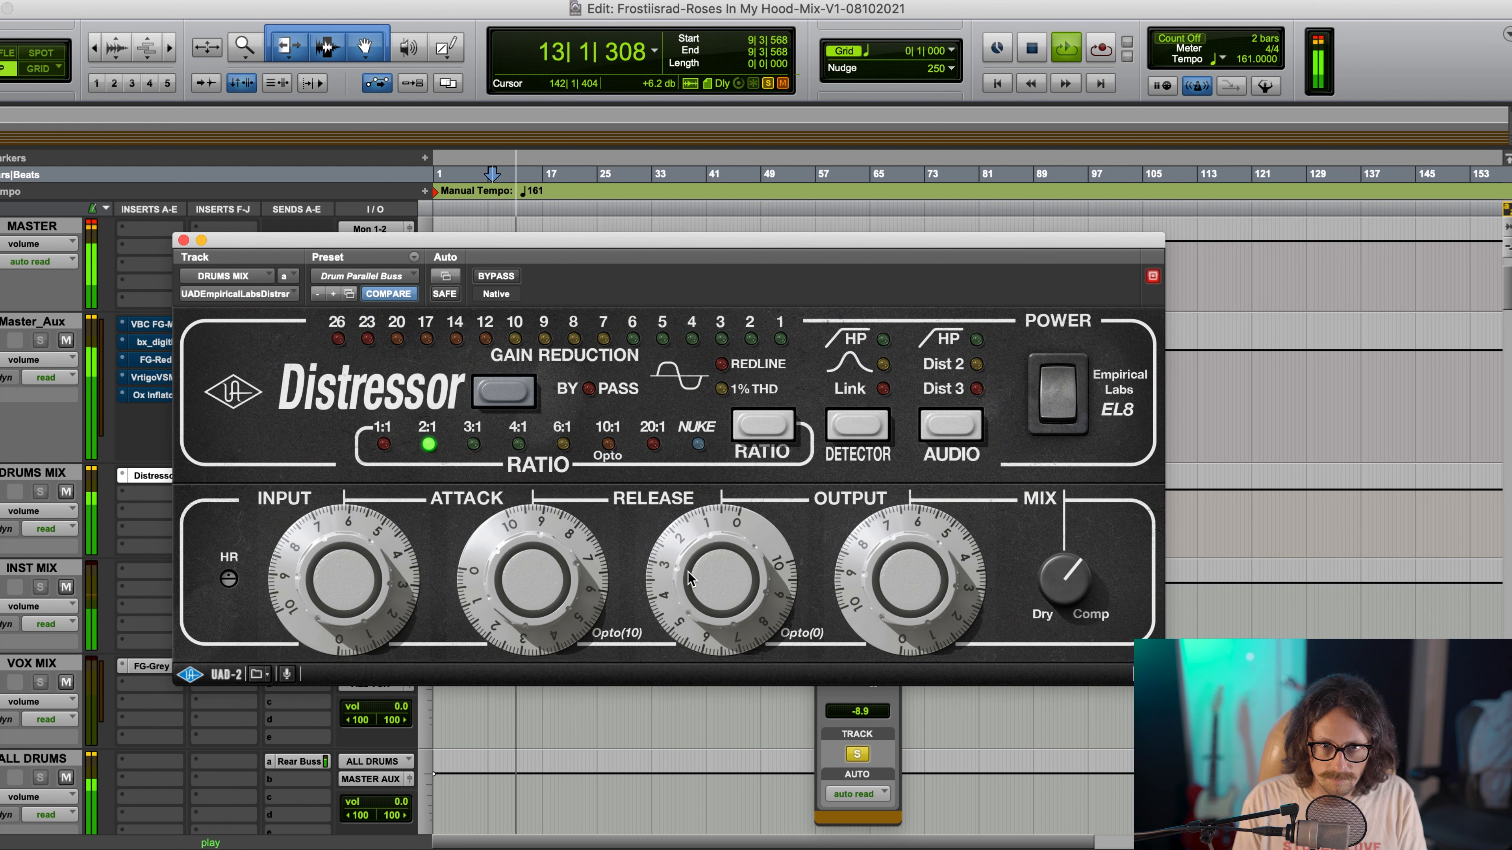
mouse_move(744, 568)
mouse_down()
mouse_move(753, 499)
mouse_move(738, 568)
mouse_up()
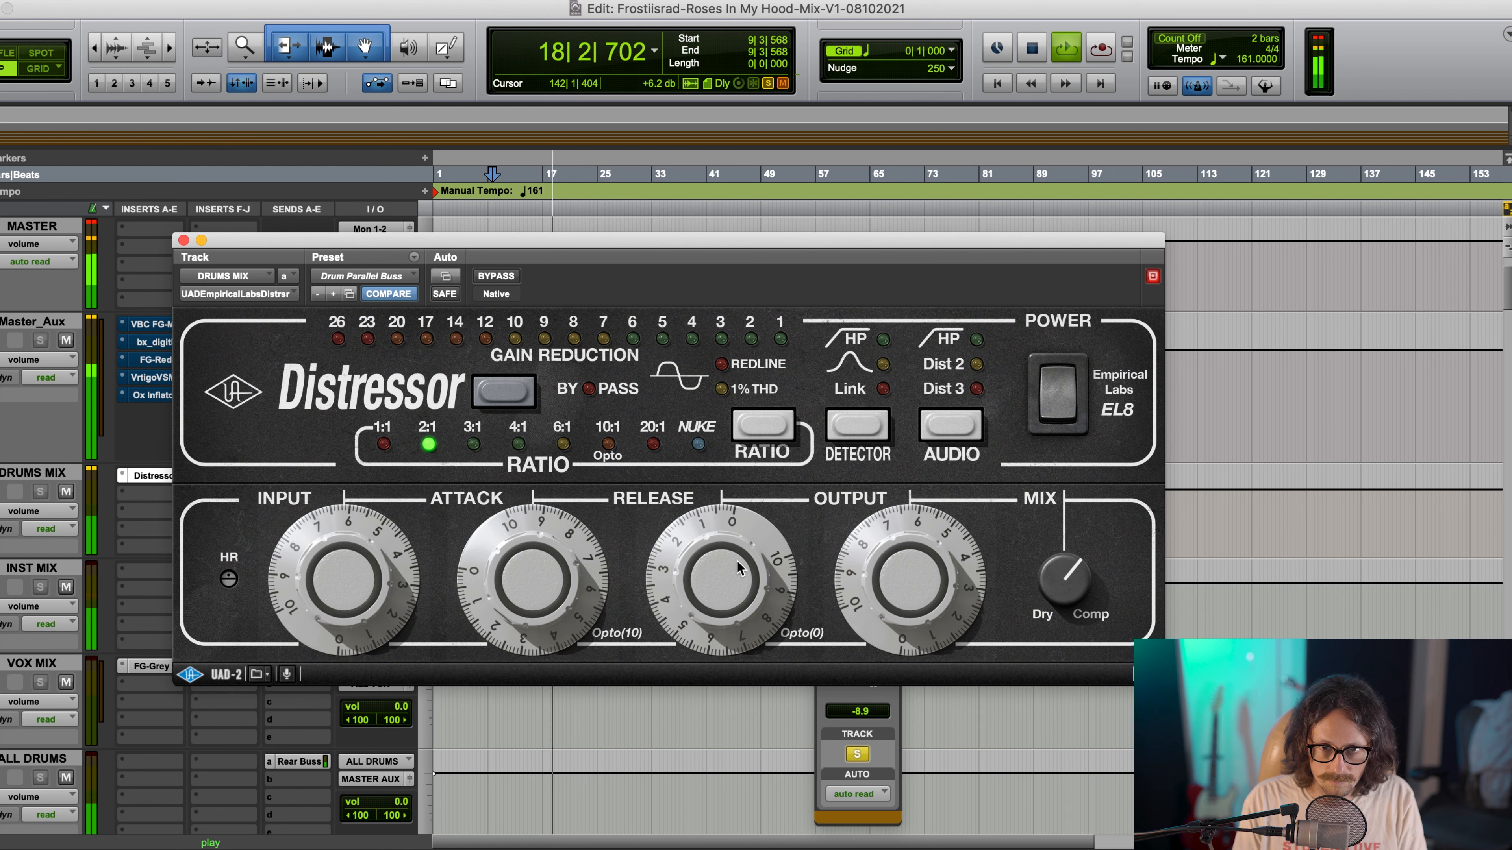
click(868, 433)
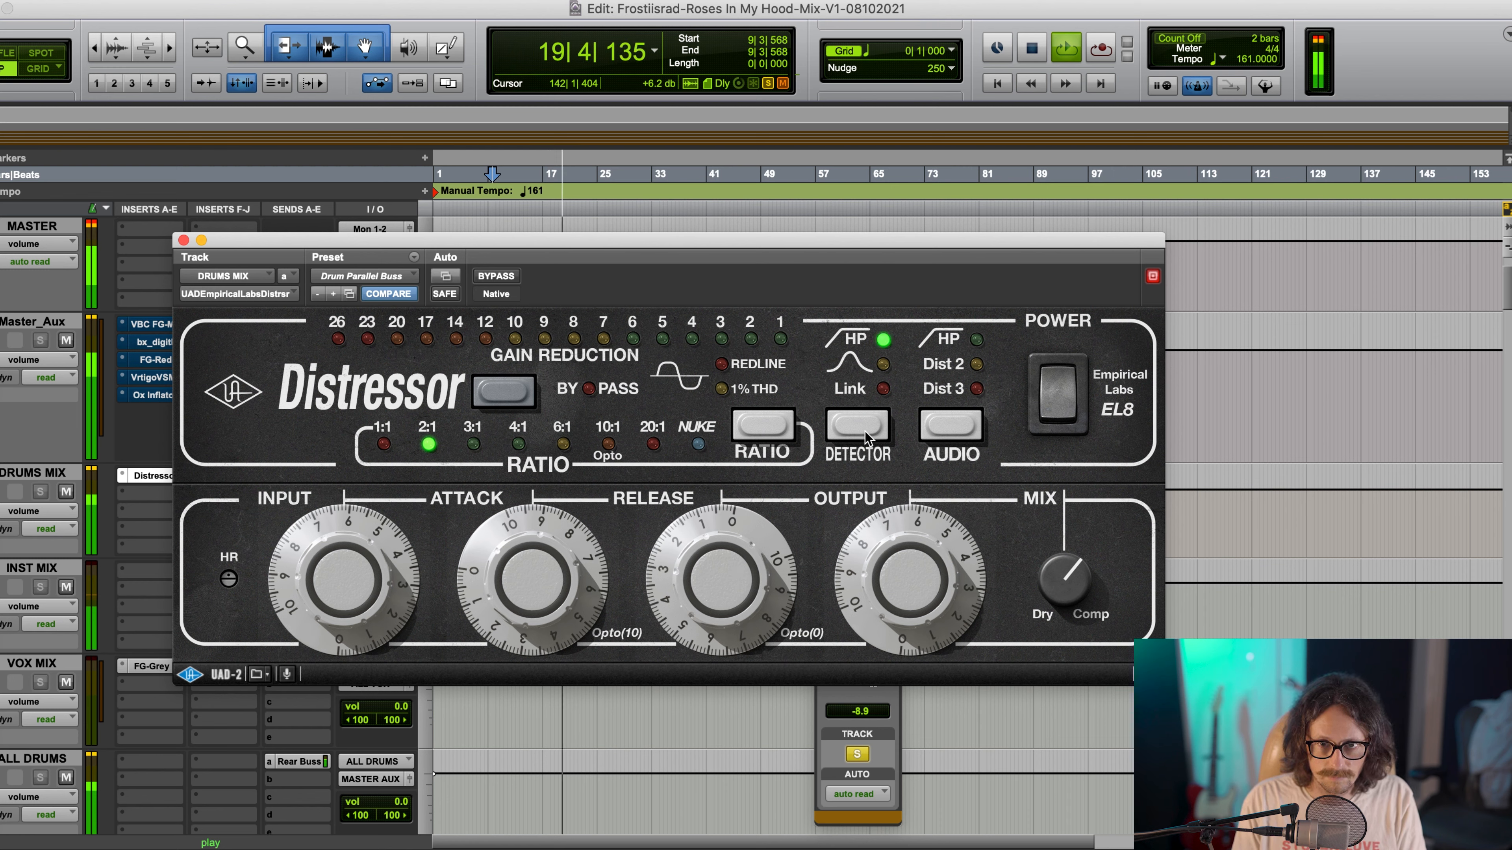
click(864, 426)
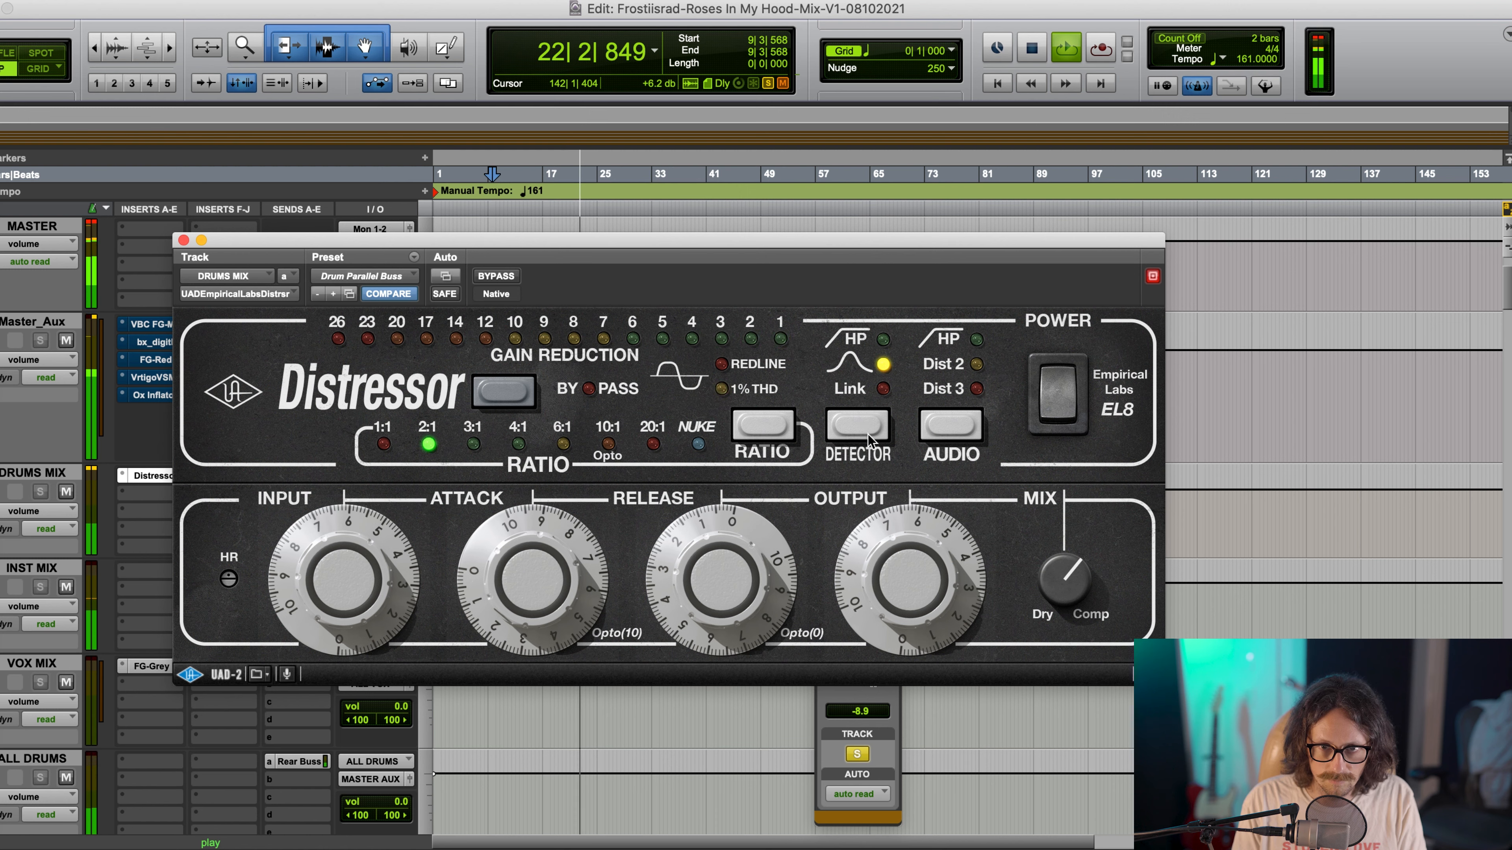
Compare the drums with the Distressor bypassed and active from bar 9, and bring its mix slightly back towards Dry
click(500, 277)
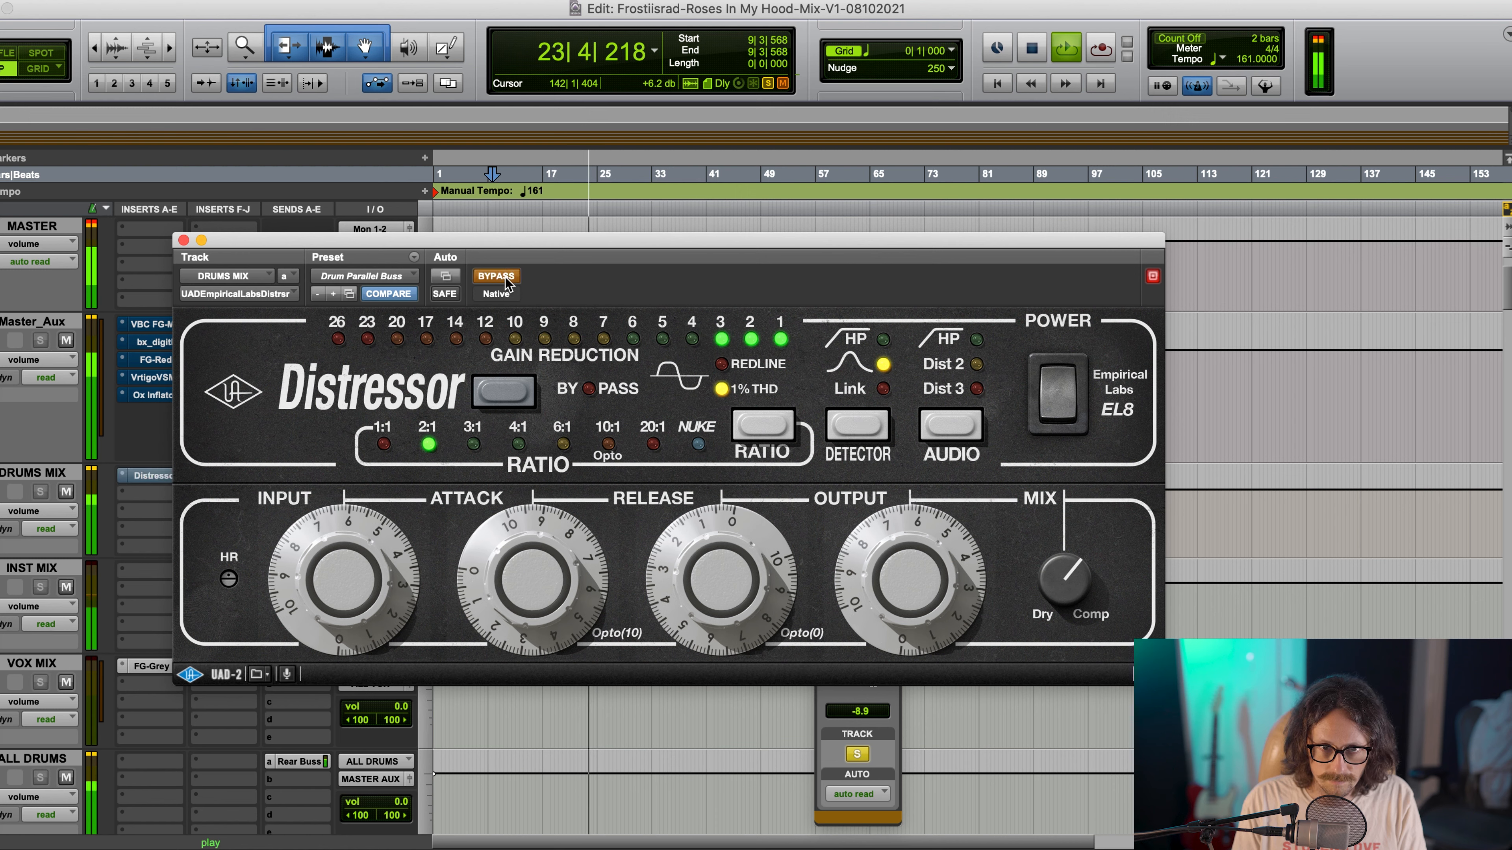
key(space)
key(space)
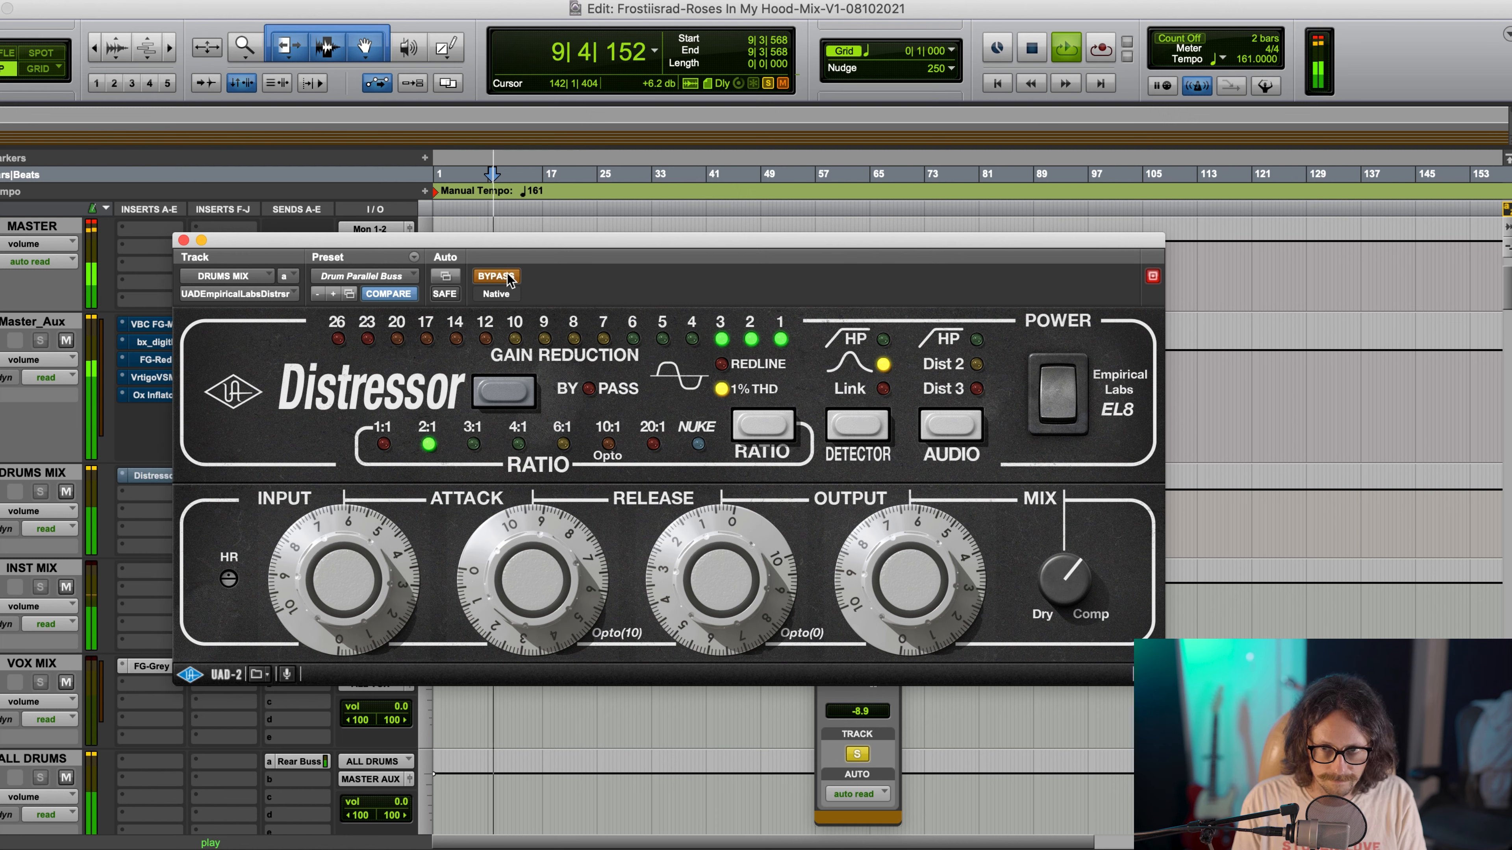
click(508, 278)
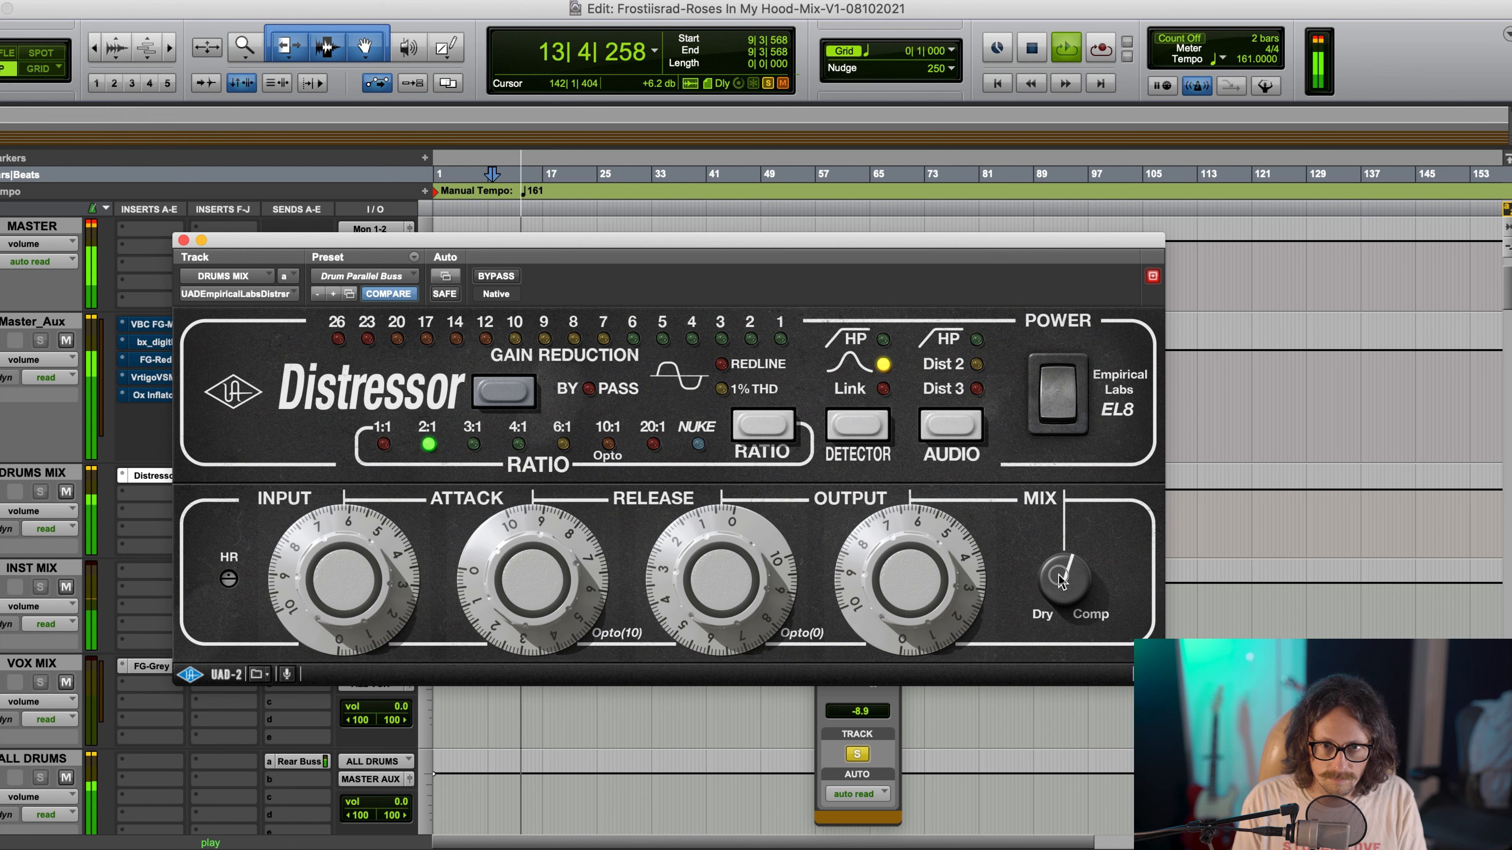
Audition the Distressor's detector modes, settle on HP only, set the output to about 6, and stop playback
click(860, 423)
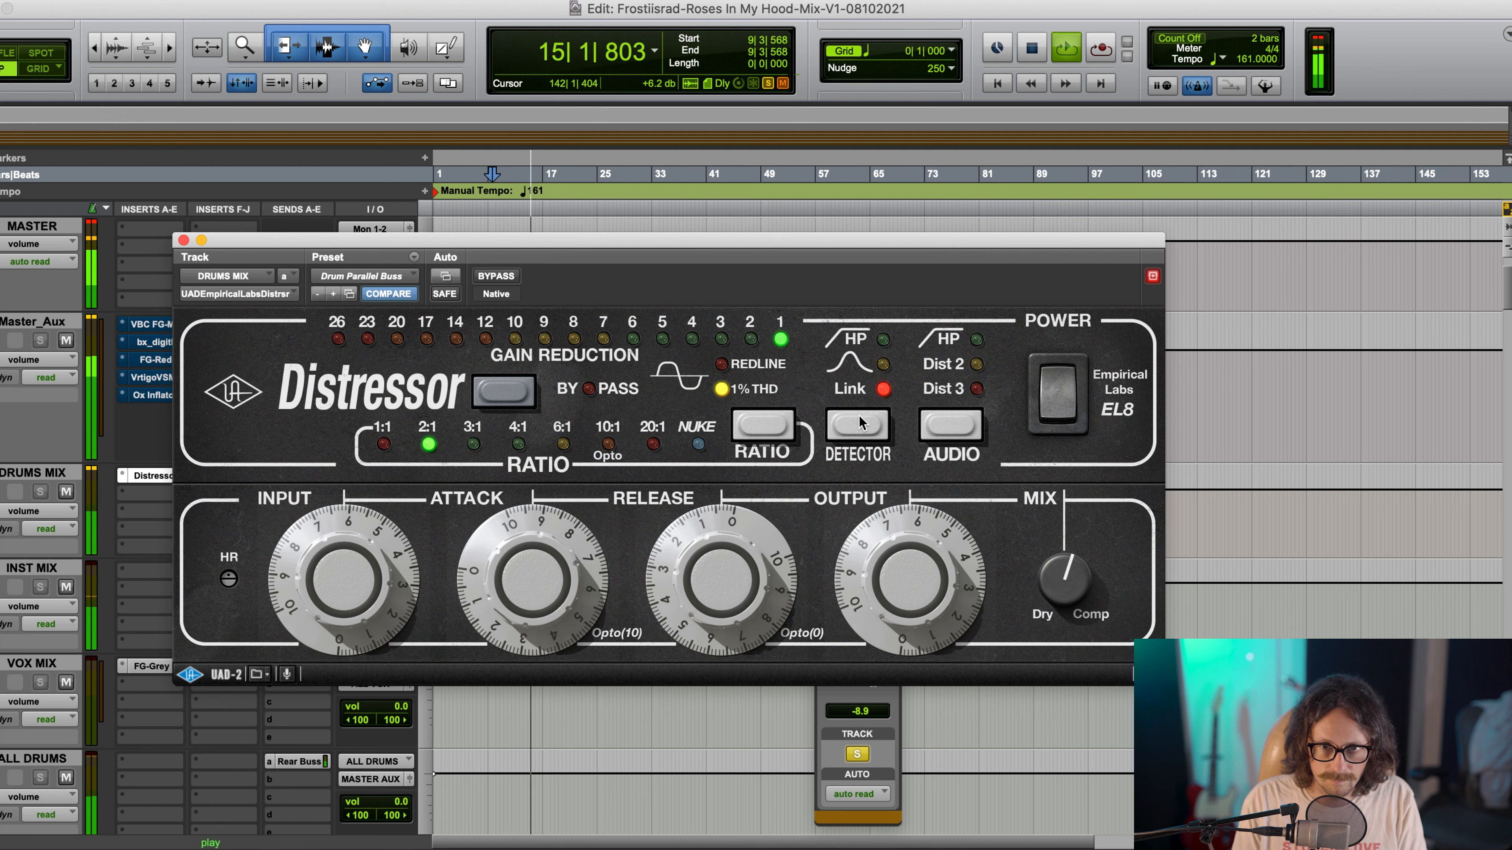
click(860, 422)
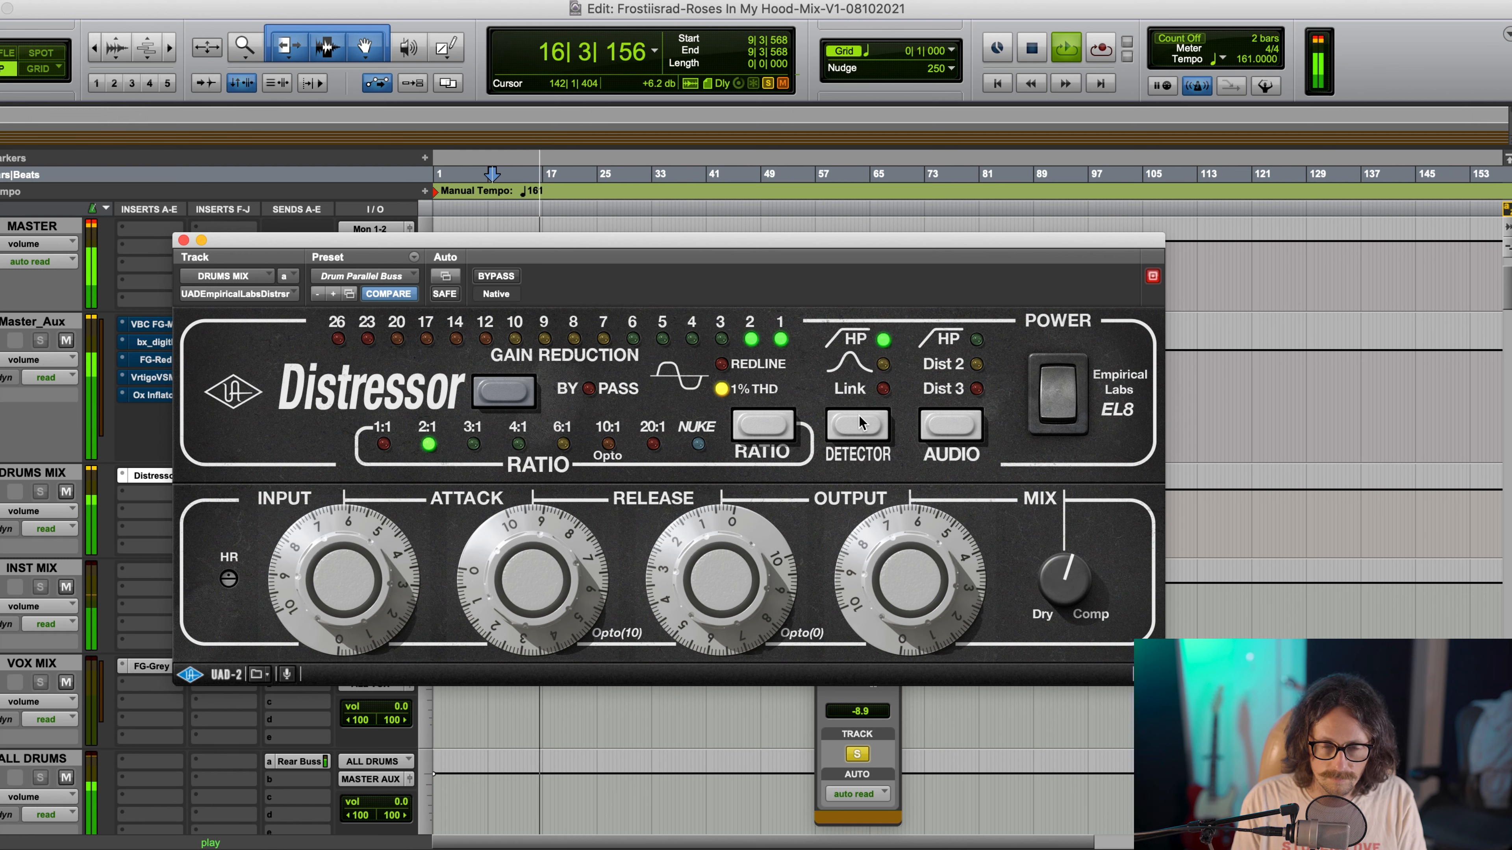
click(861, 424)
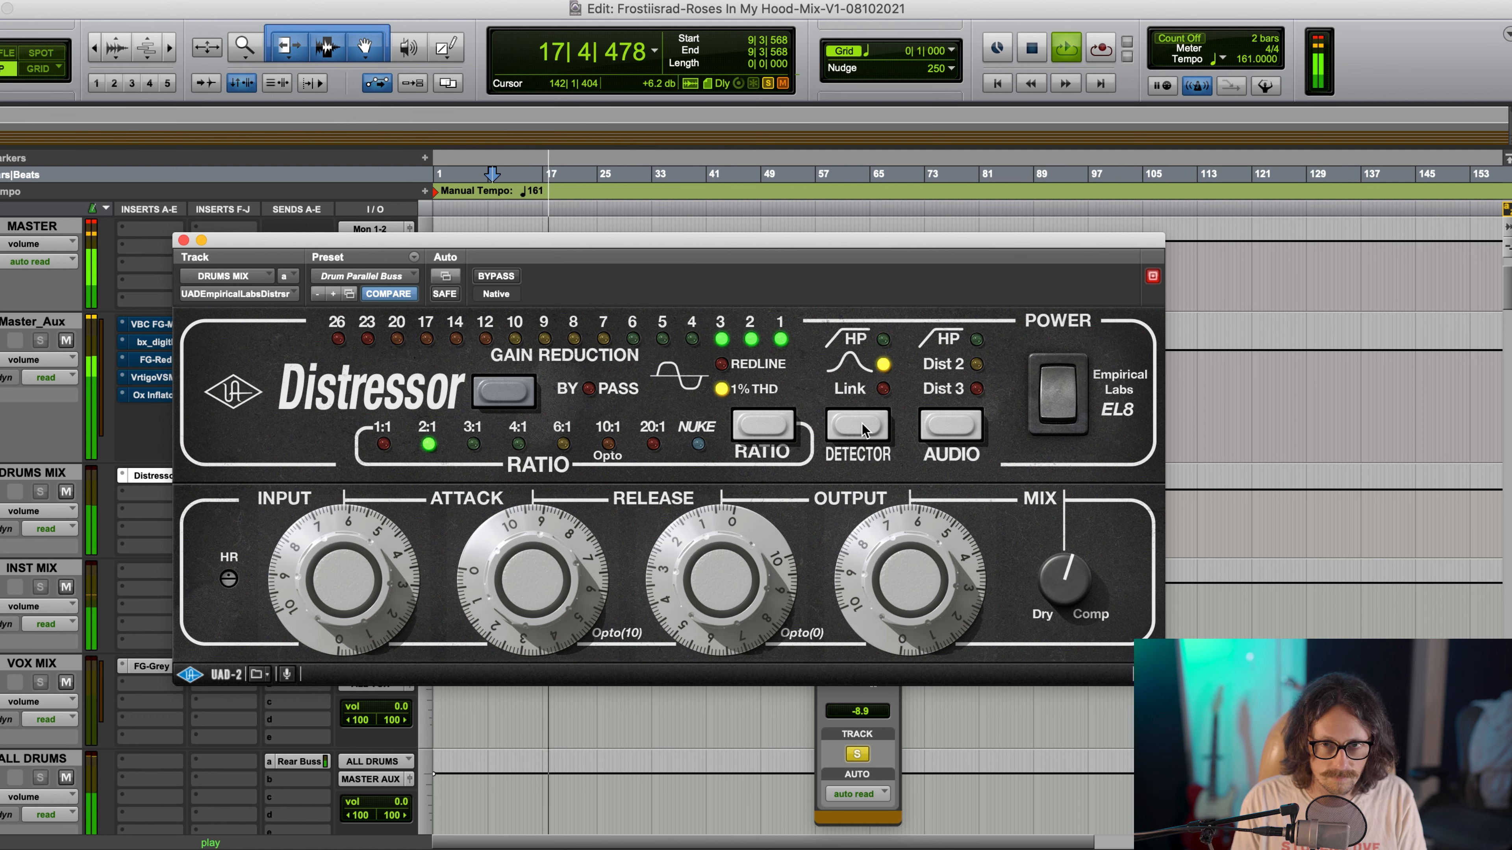
click(861, 424)
click(861, 424)
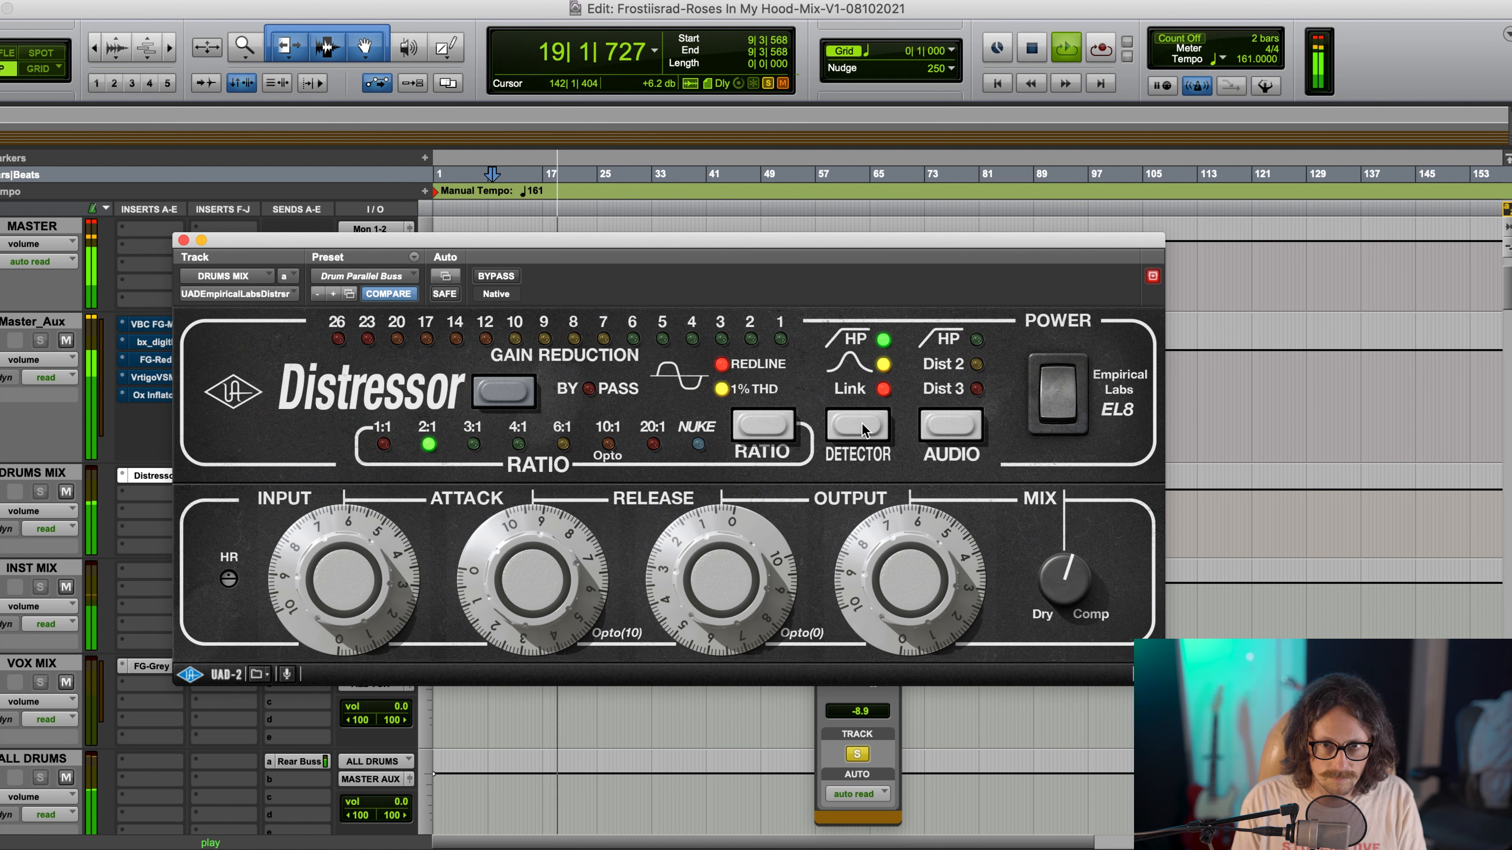
click(861, 424)
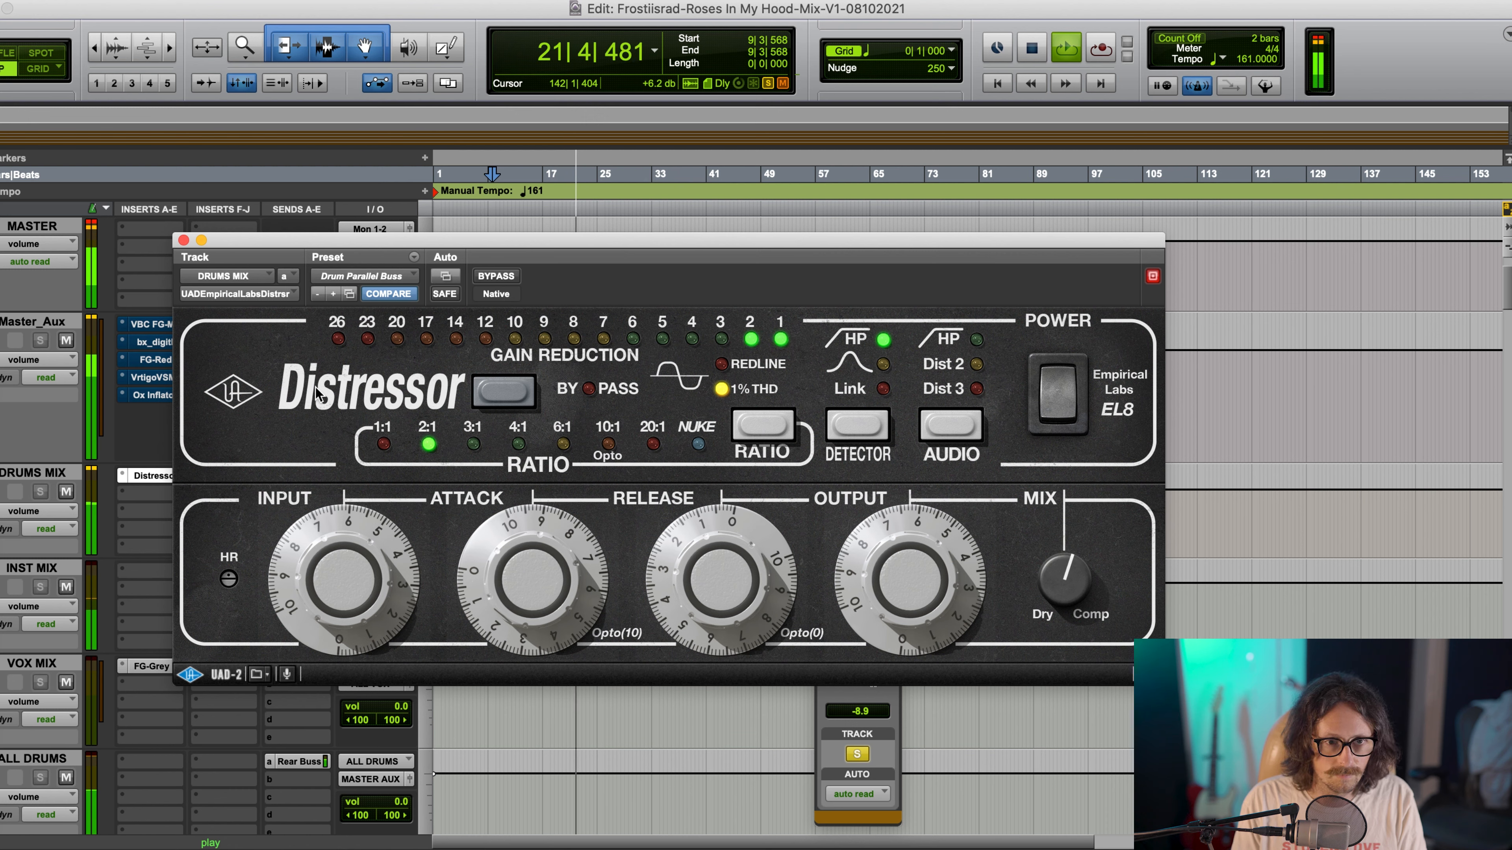
drag(902, 568, 902, 571)
key(space)
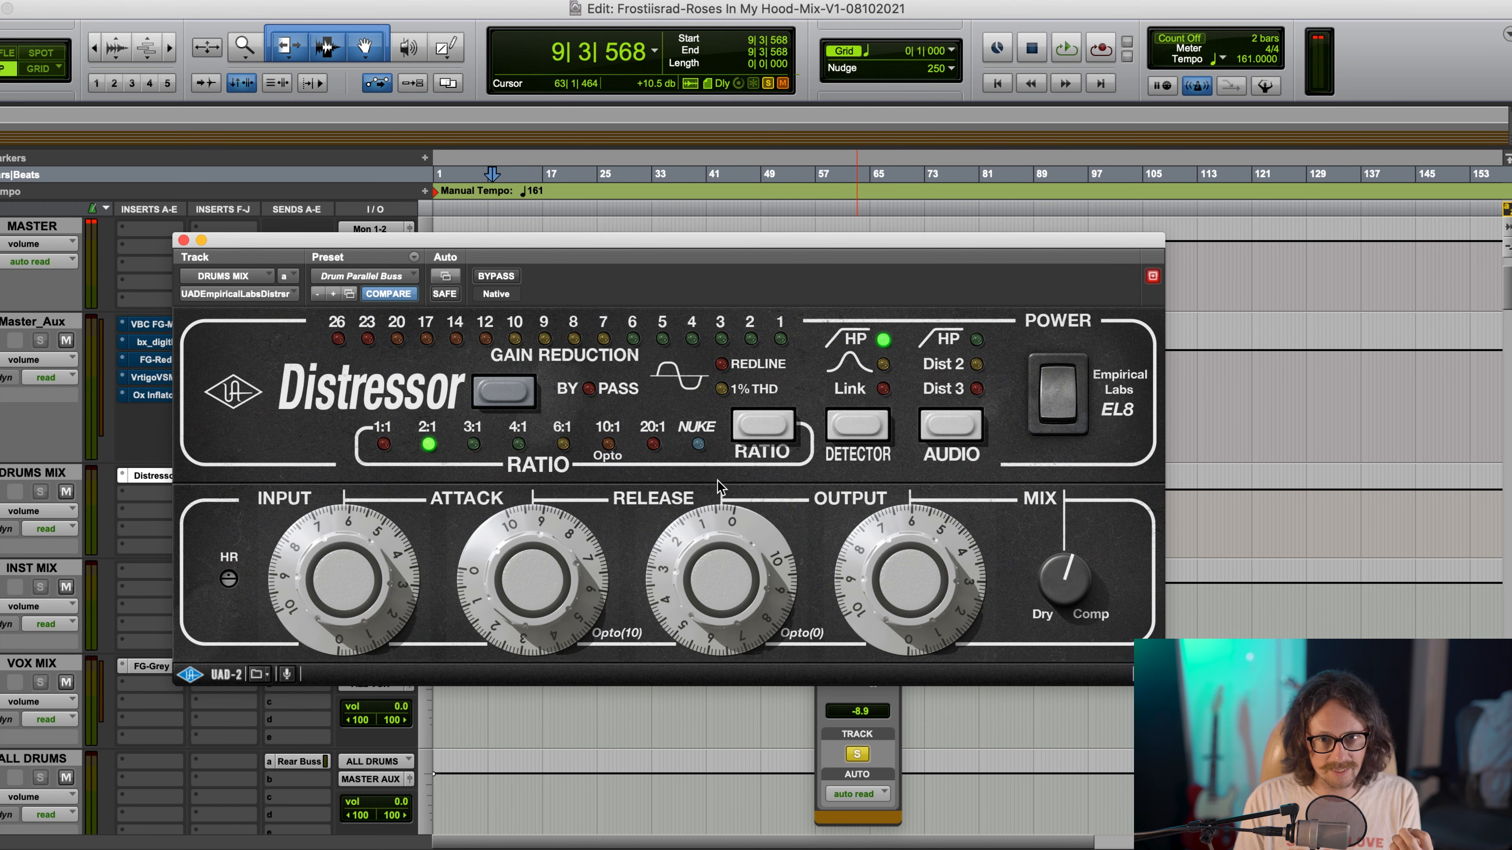
Close the Distressor and insert FabFilter Pro-Q 3 in the next insert slot of the DRUMS MIX track
click(183, 241)
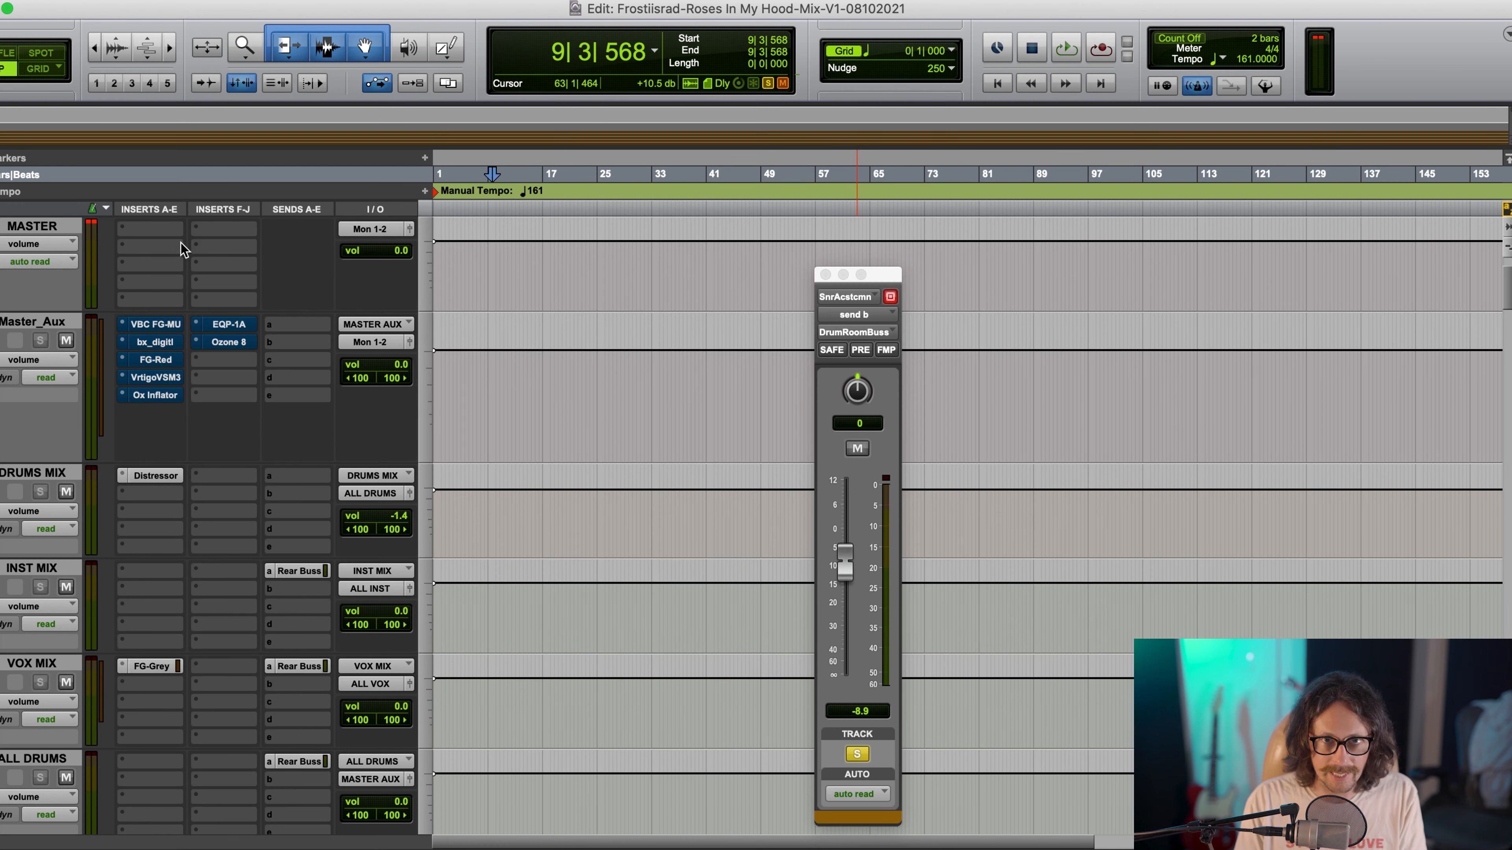
click(145, 490)
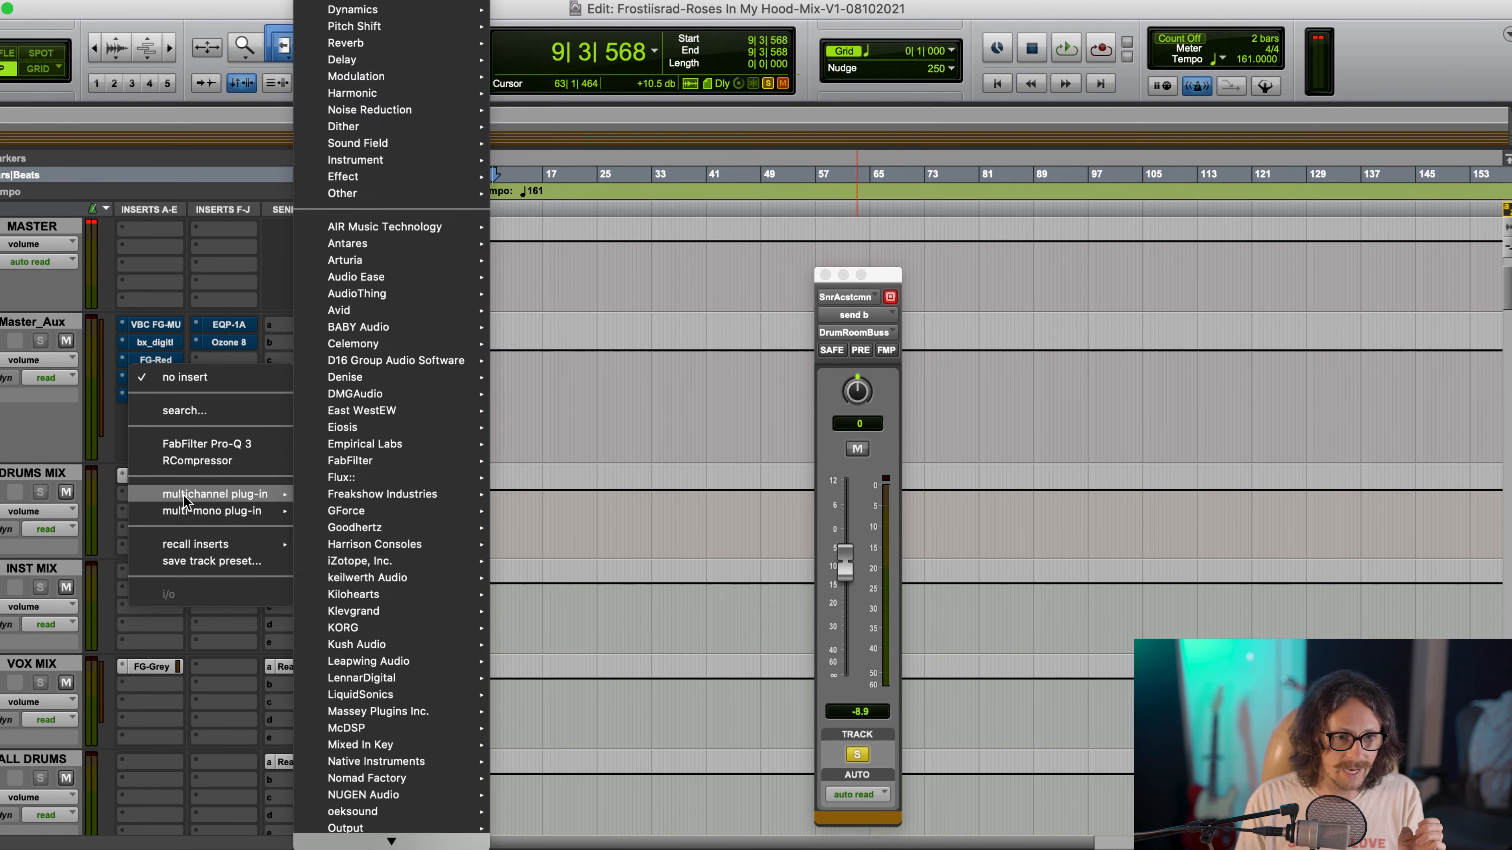
click(233, 446)
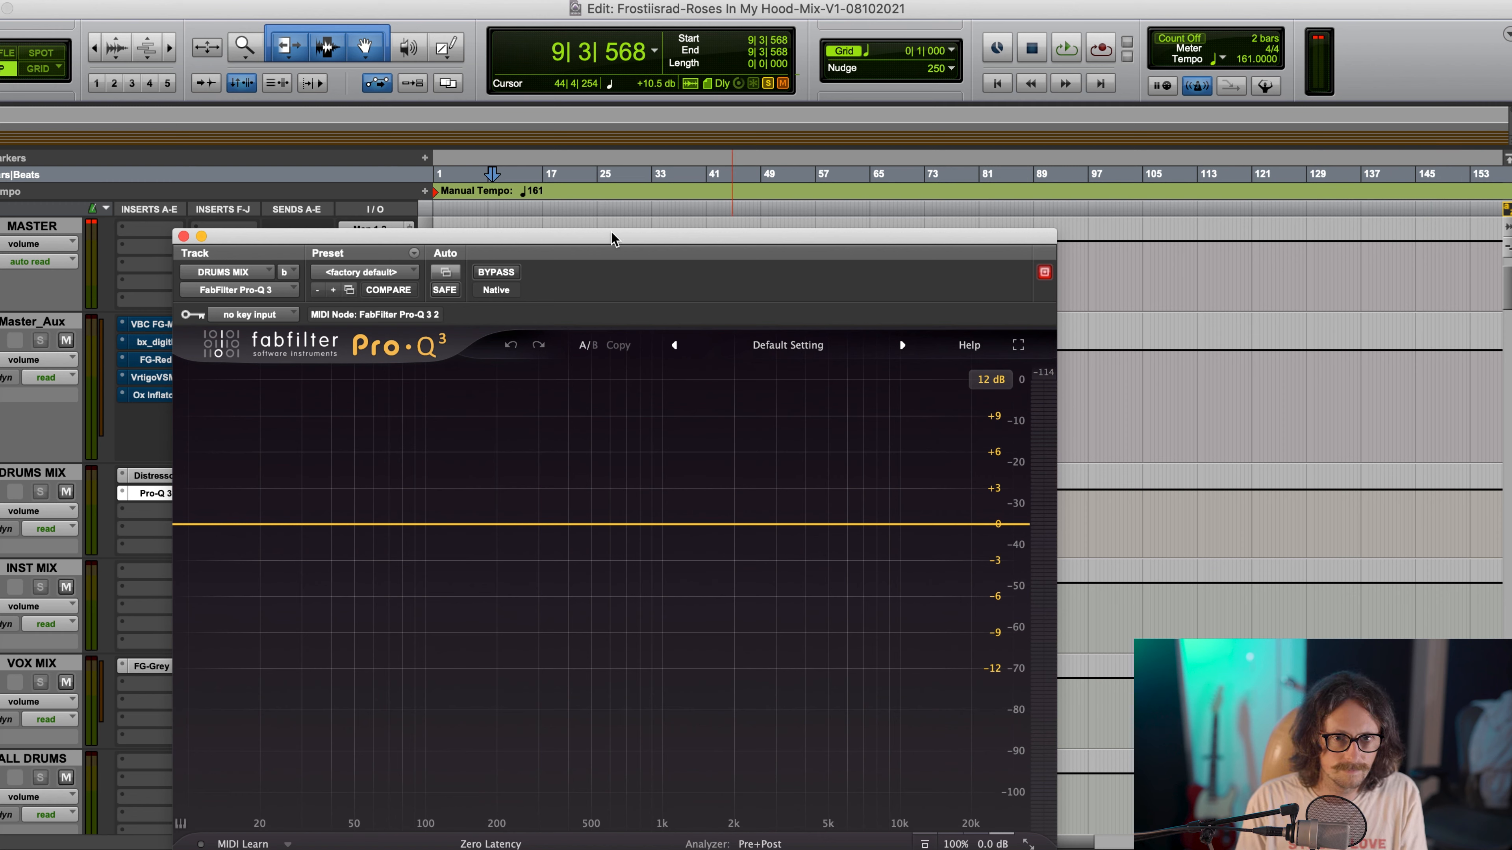
During playback, add a low cut at about 17.9 Hz with a 30 dB/oct slope in Pro-Q 3
key(space)
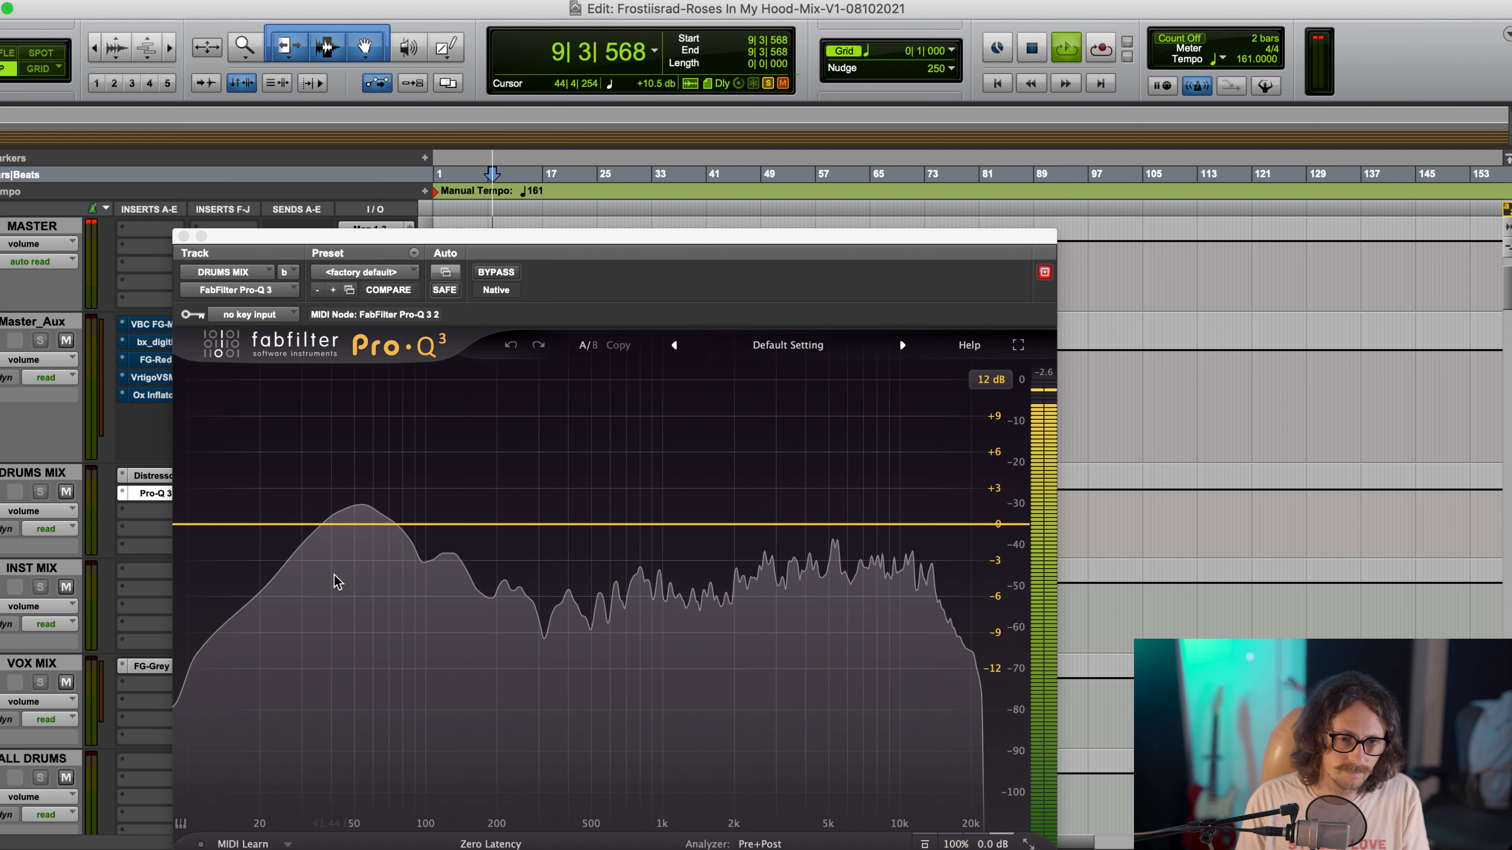
double_click(247, 524)
click(241, 492)
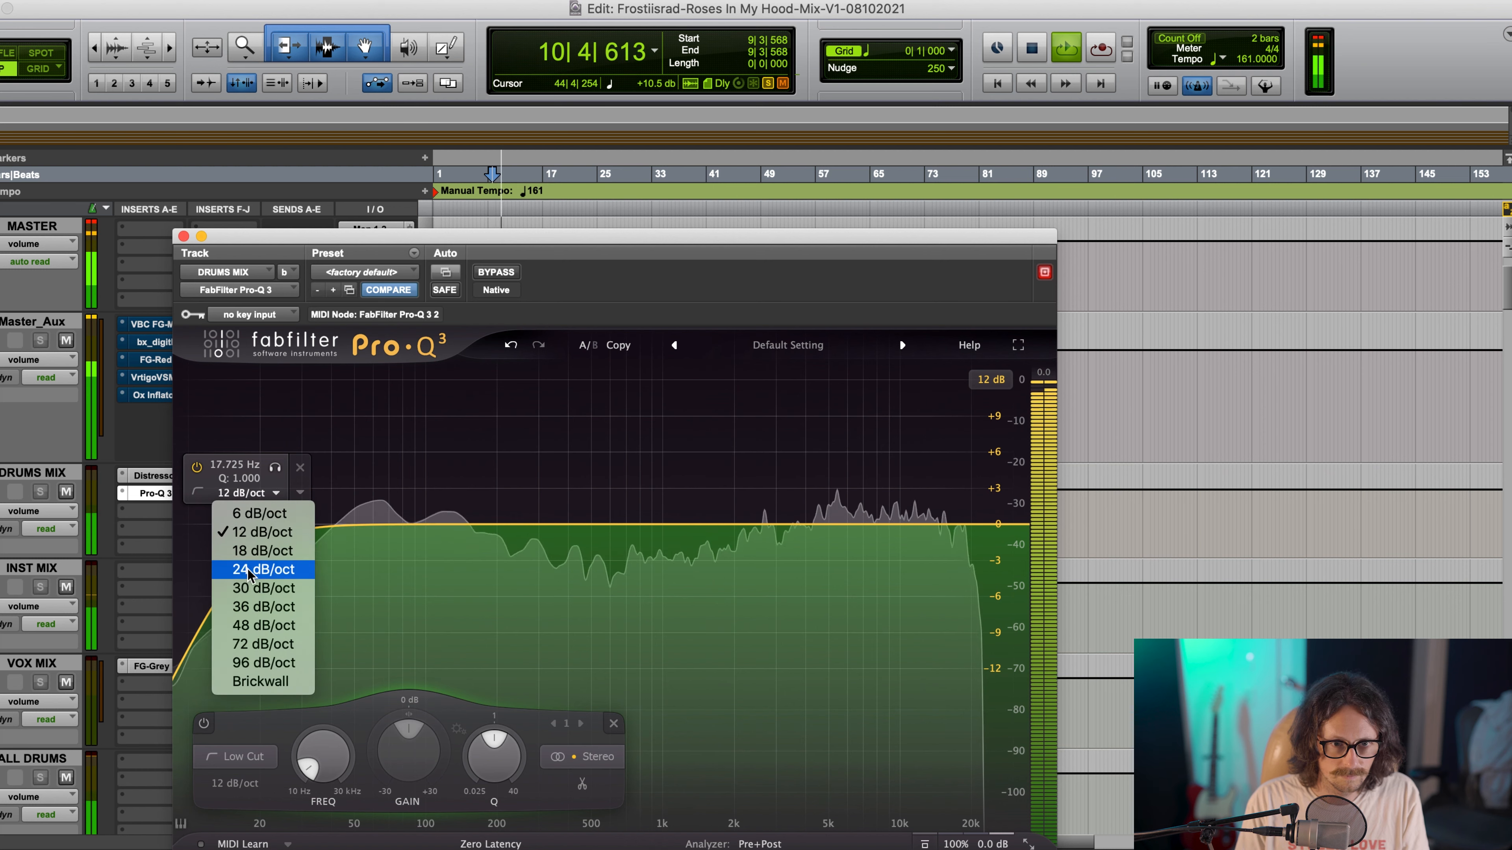
click(254, 588)
drag(250, 524, 247, 528)
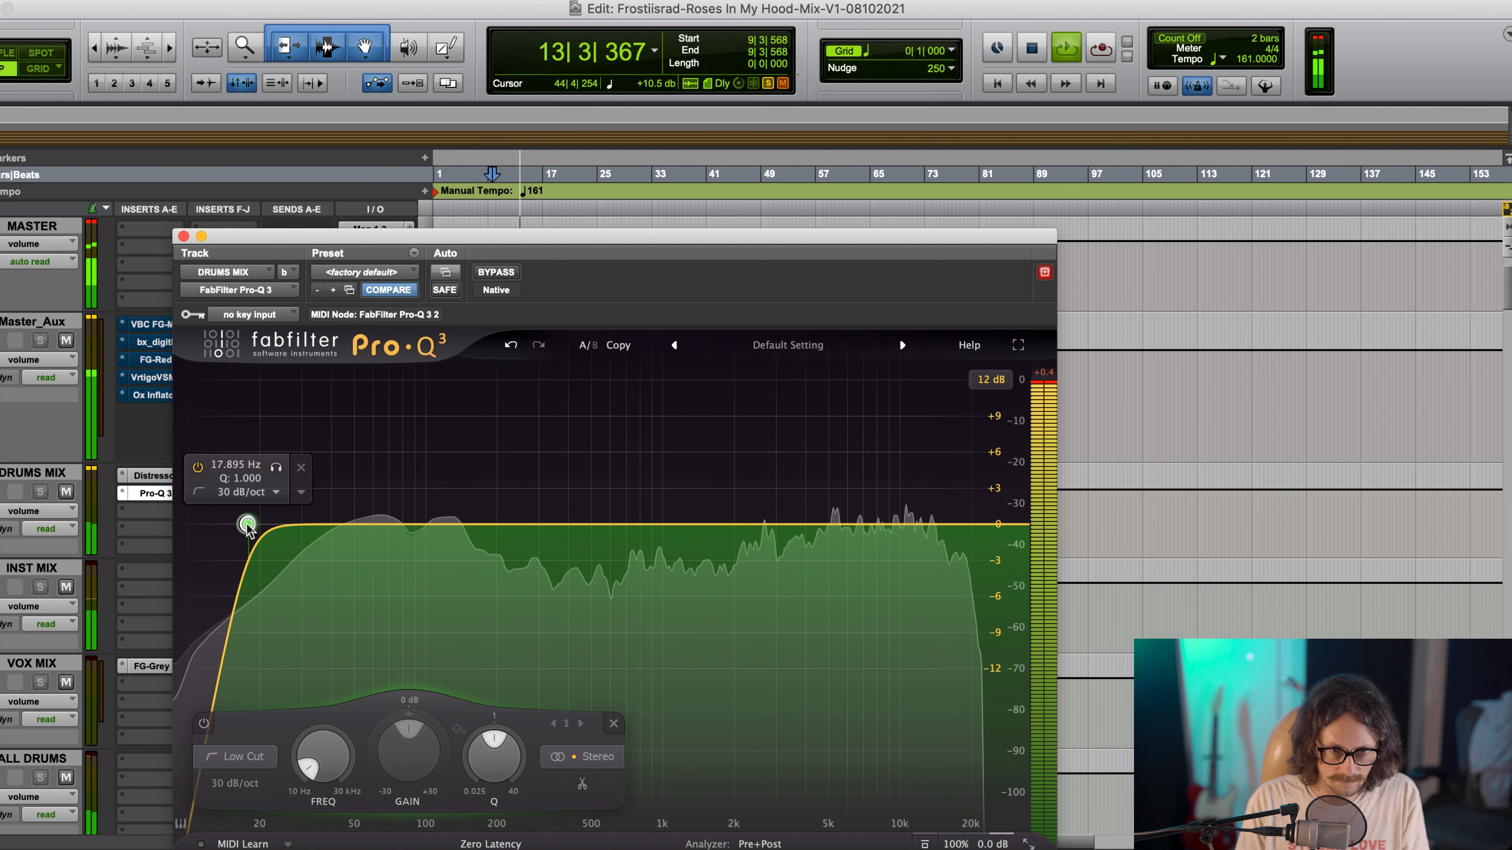
Add a bell cut of about 1.2 dB near 409 Hz and narrow its Q
click(462, 524)
drag(463, 524, 573, 539)
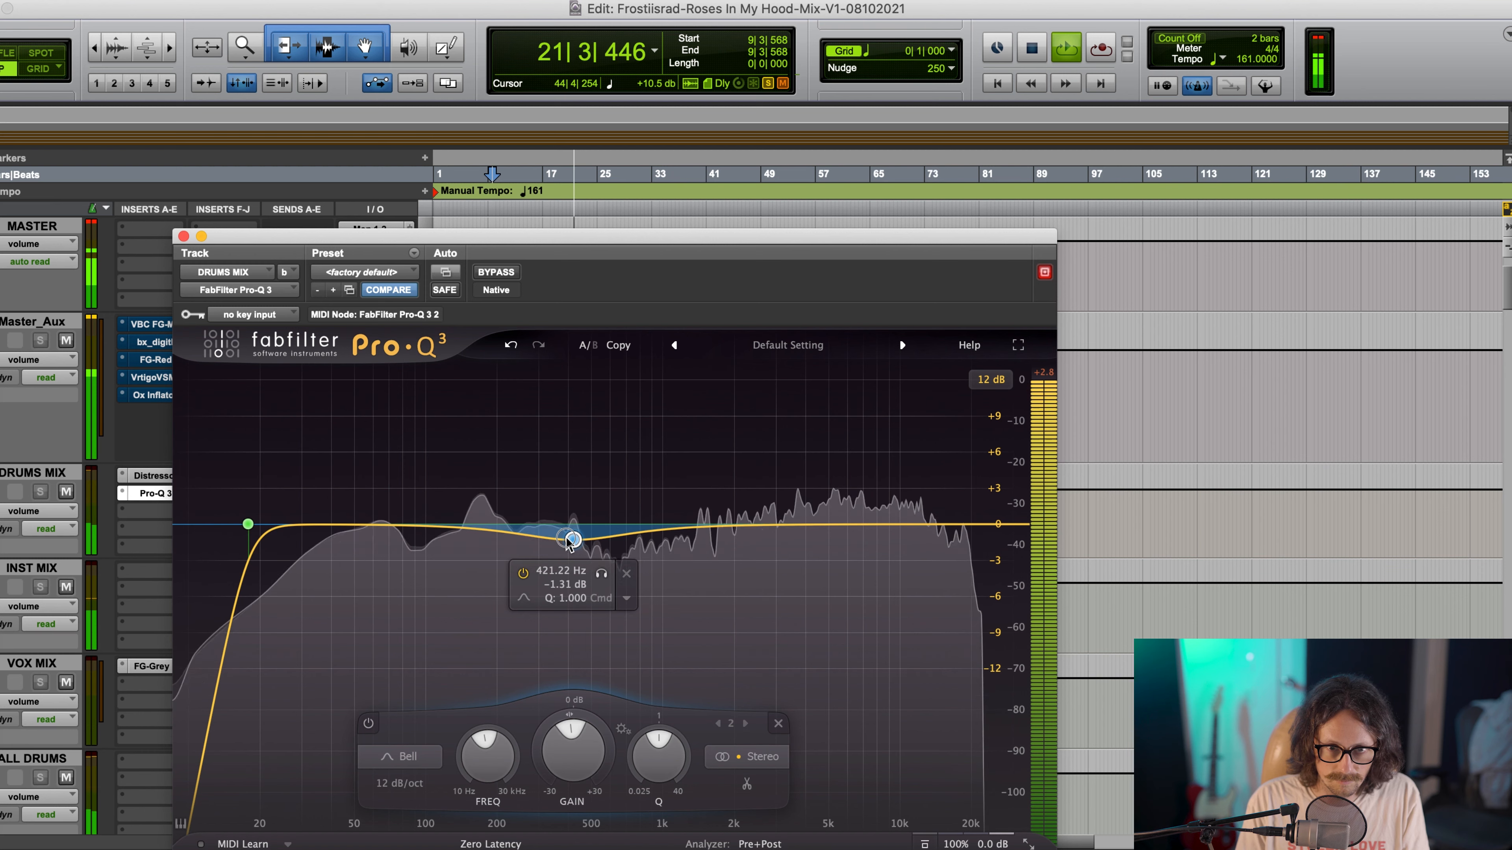
scroll(560, 560, up, 3)
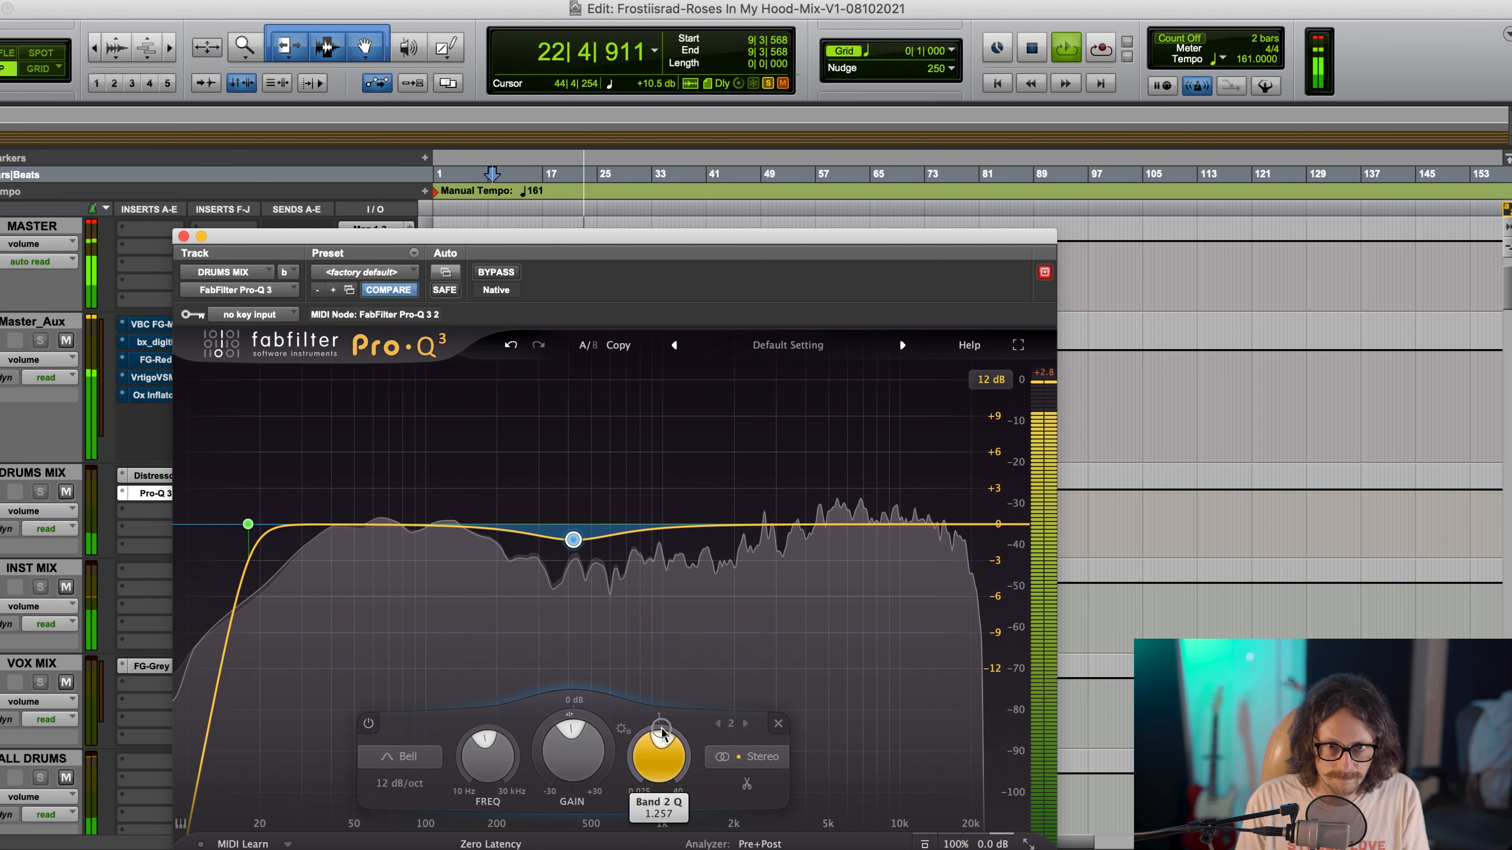
drag(572, 539, 568, 542)
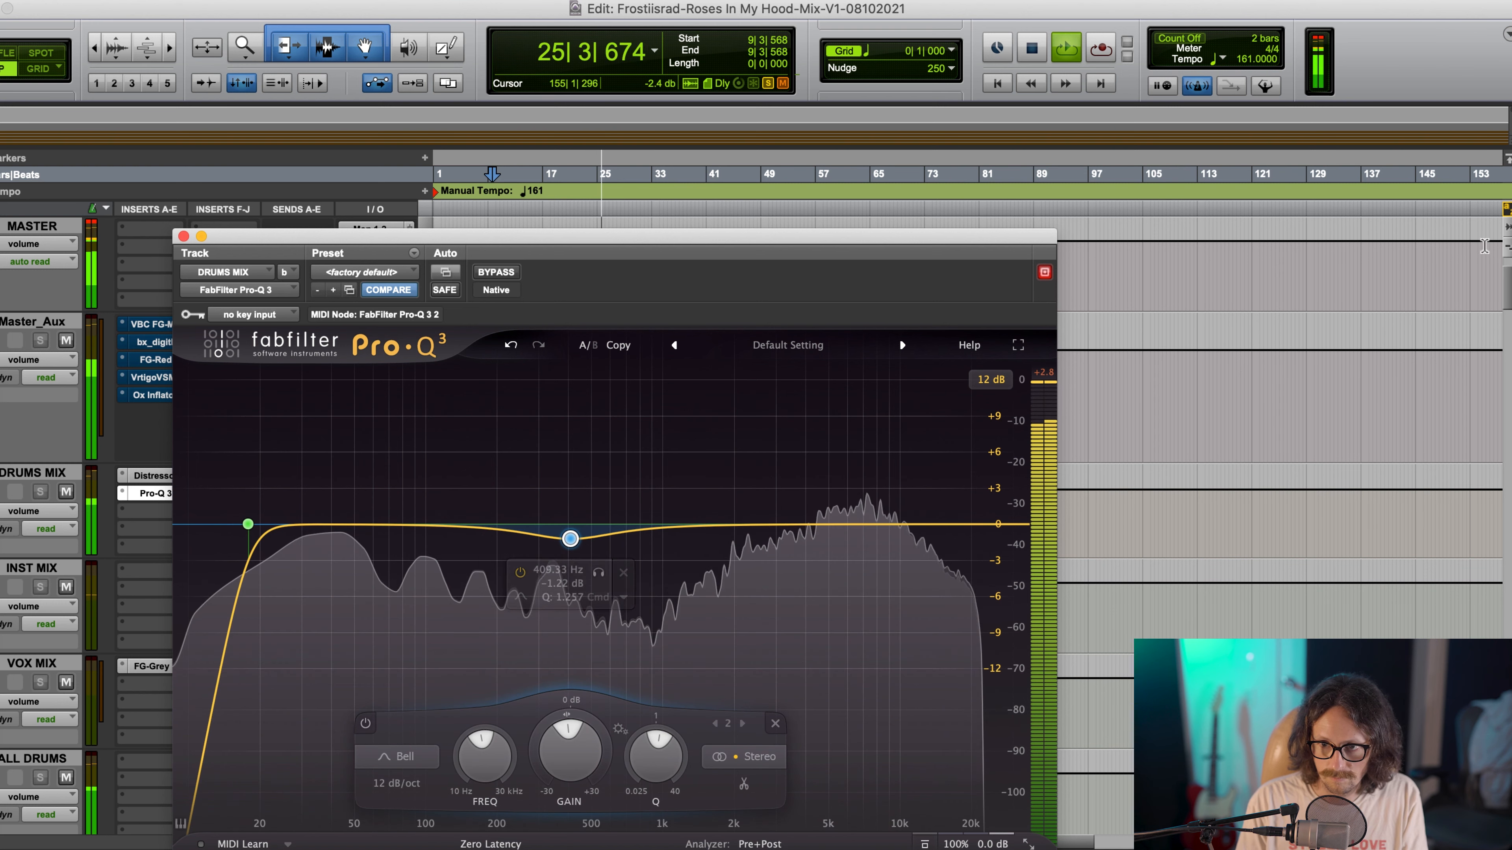
key(space)
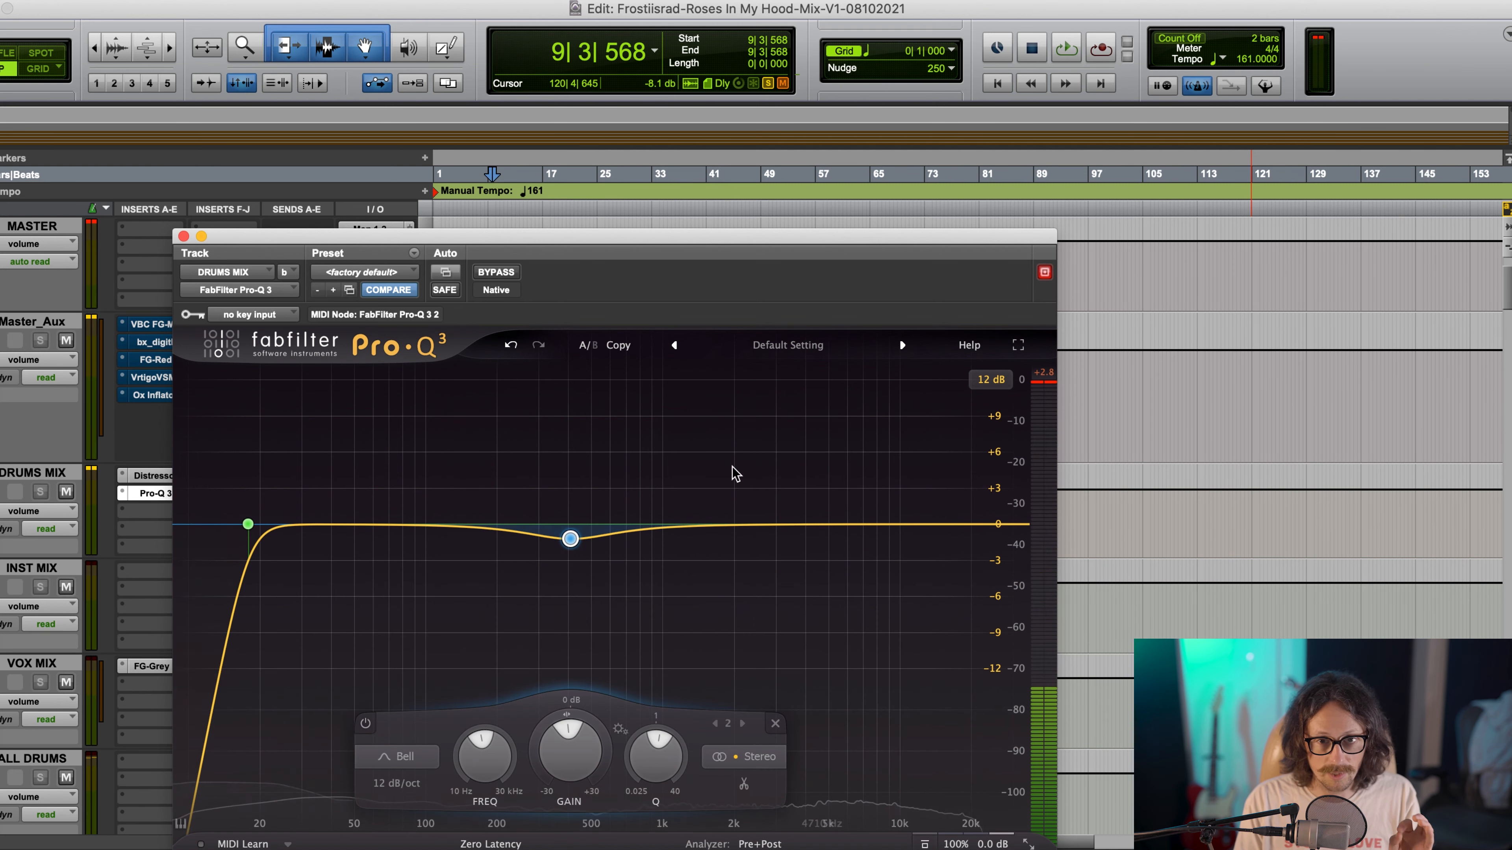
click(653, 731)
scroll(652, 731, up, 5)
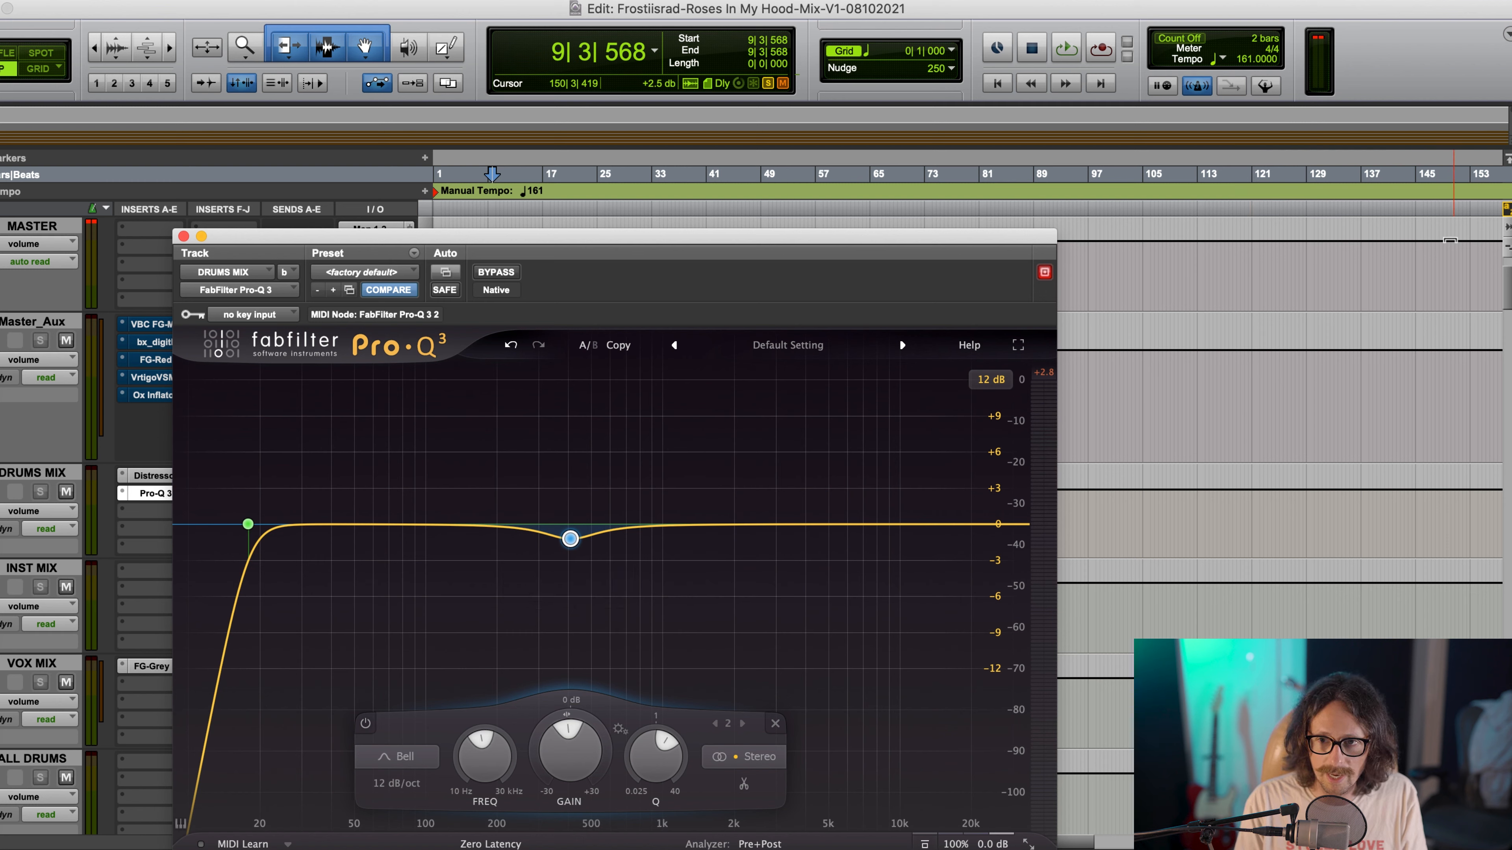
Add a gentle bell cut of about 0.5 dB near 142 Hz with a Q of about 1.27 while auditioning from bar 9
key(space)
mouse_move(472, 524)
mouse_down()
mouse_move(456, 483)
mouse_move(531, 494)
mouse_move(355, 493)
mouse_move(504, 500)
mouse_move(467, 500)
mouse_move(463, 532)
mouse_up()
key(space)
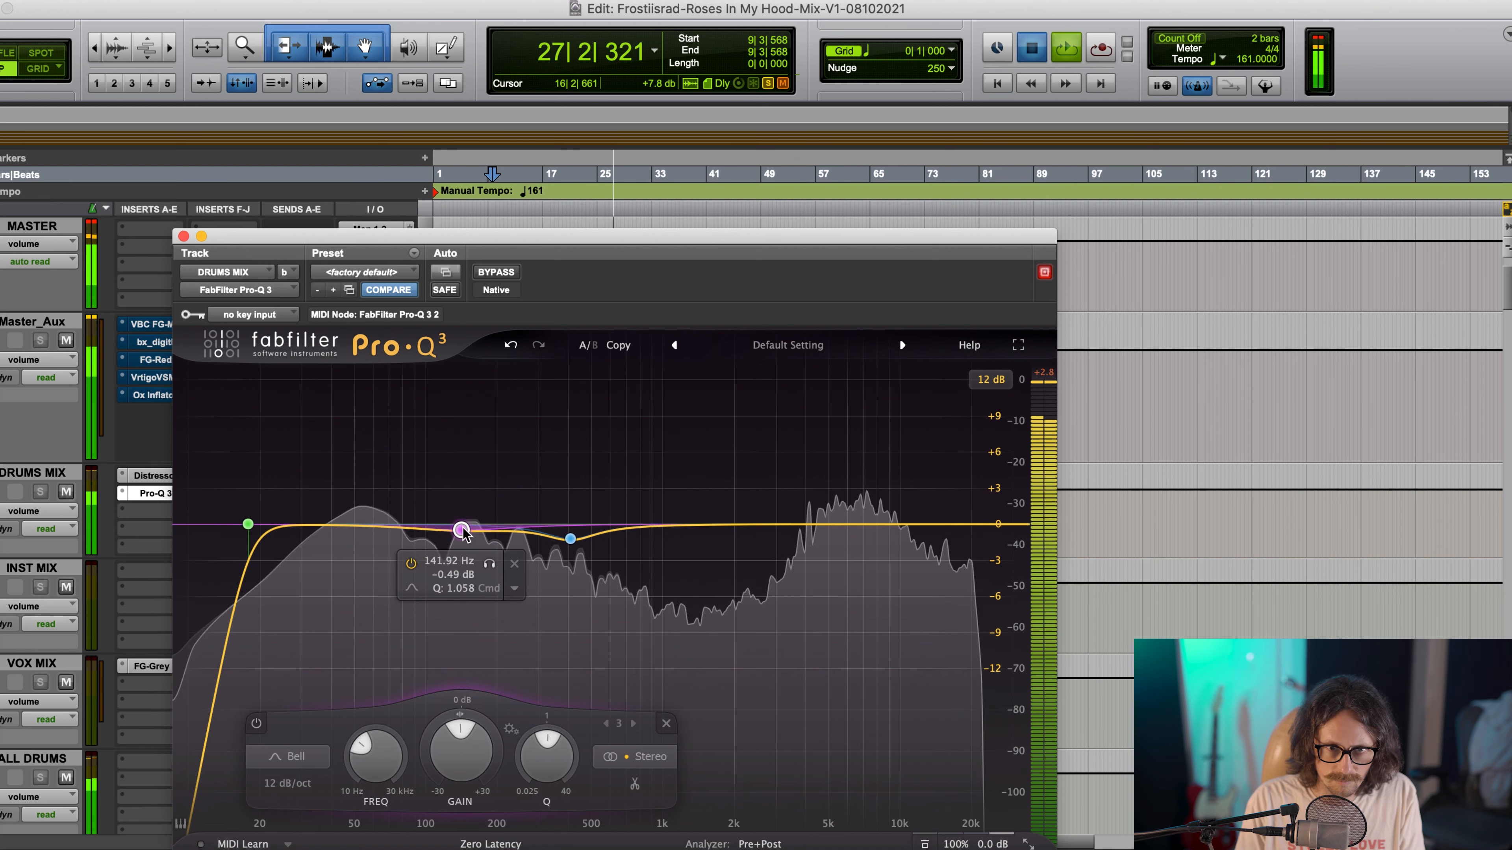
key(space)
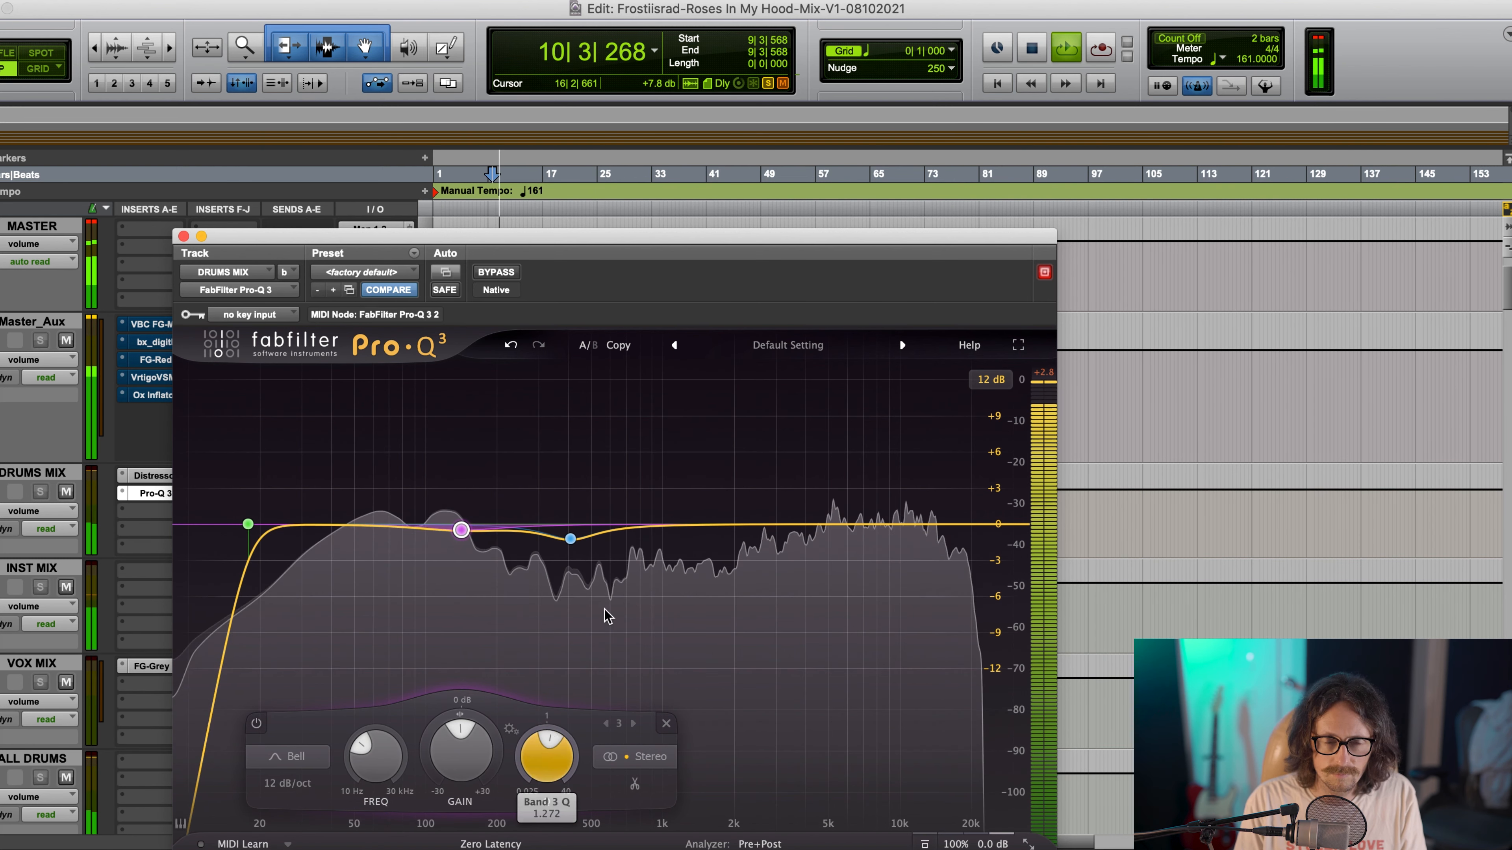
Add a bell boost of about 0.65 dB near 1013 Hz, and compare the drums with Pro-Q 3 bypassed and active
mouse_move(668, 527)
mouse_down()
mouse_move(692, 501)
mouse_move(679, 503)
mouse_up()
drag(708, 446, 663, 518)
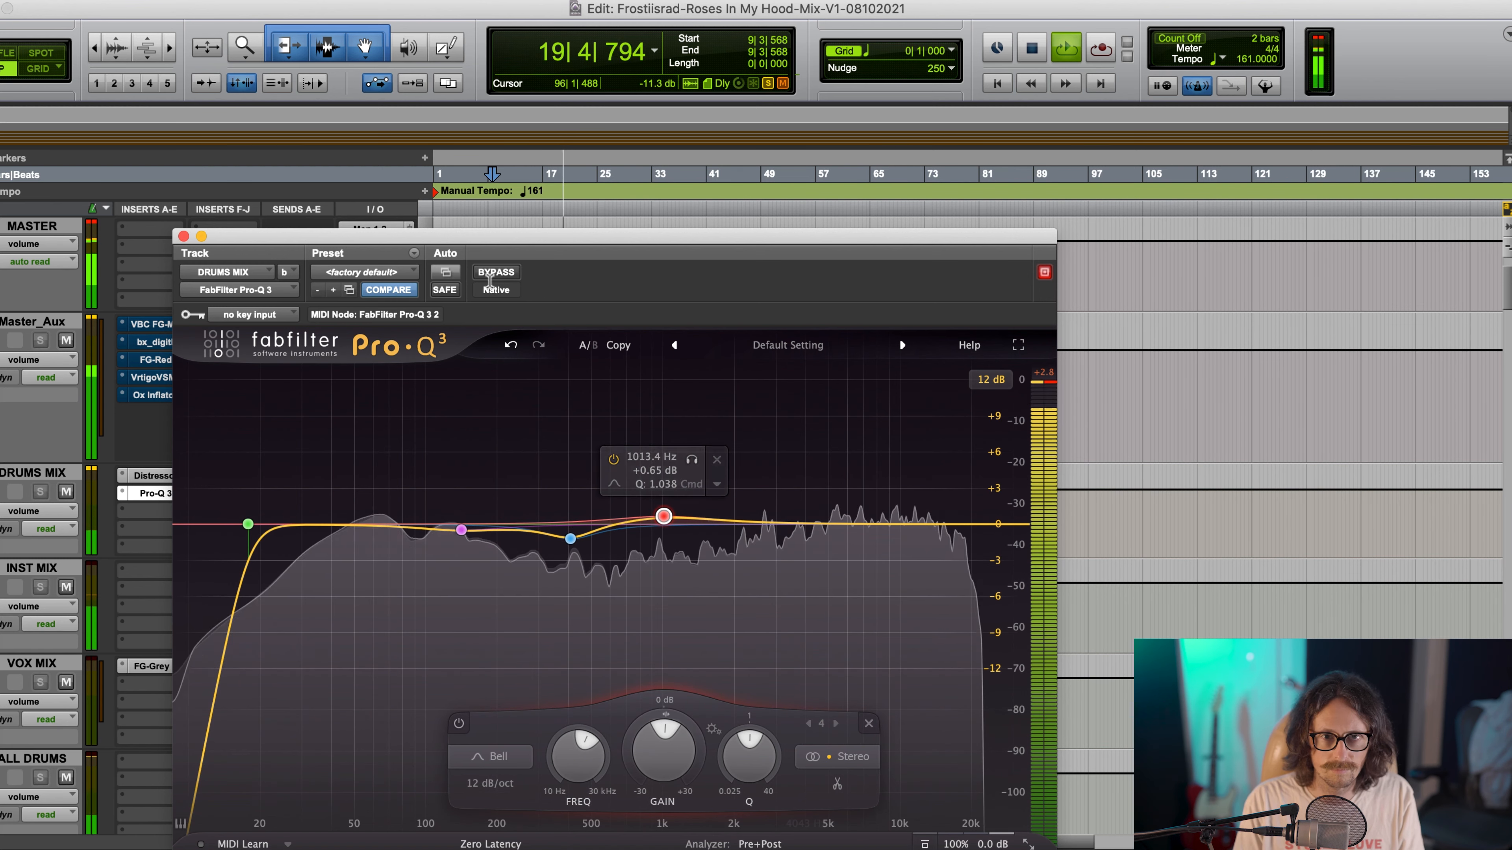
click(510, 272)
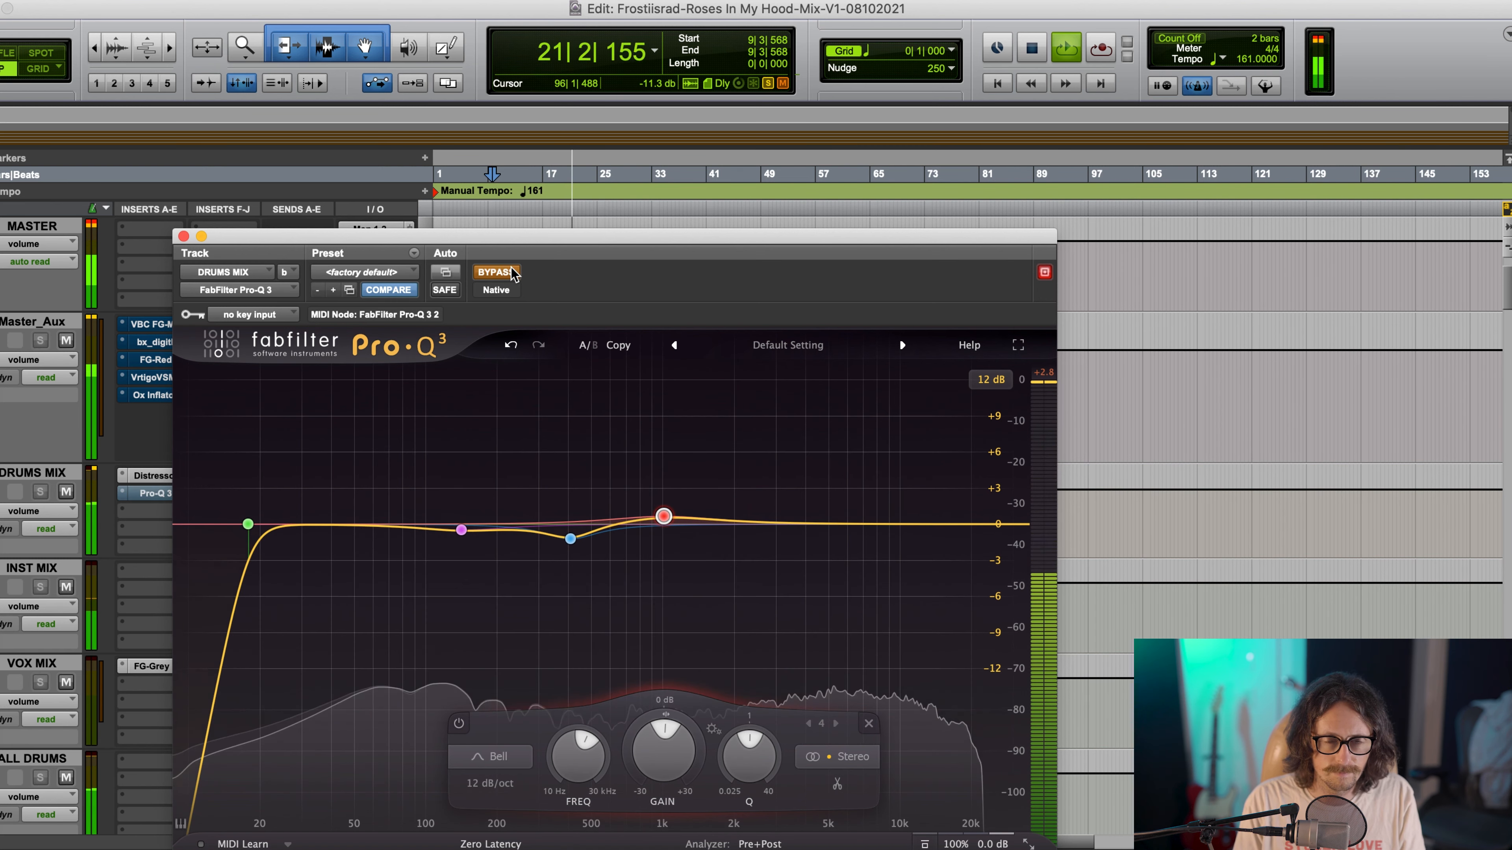
click(511, 272)
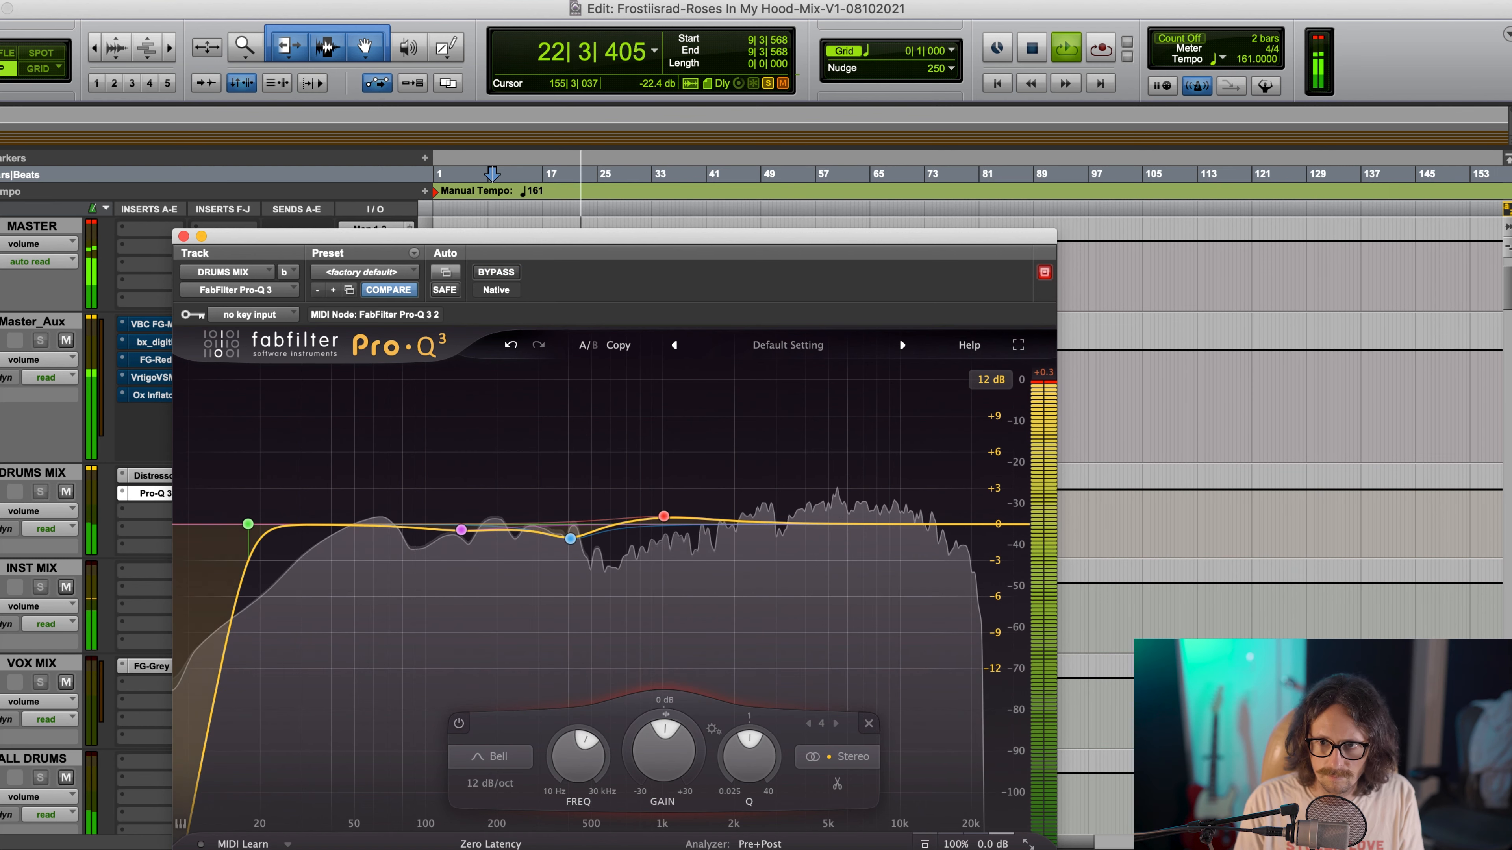
key(space)
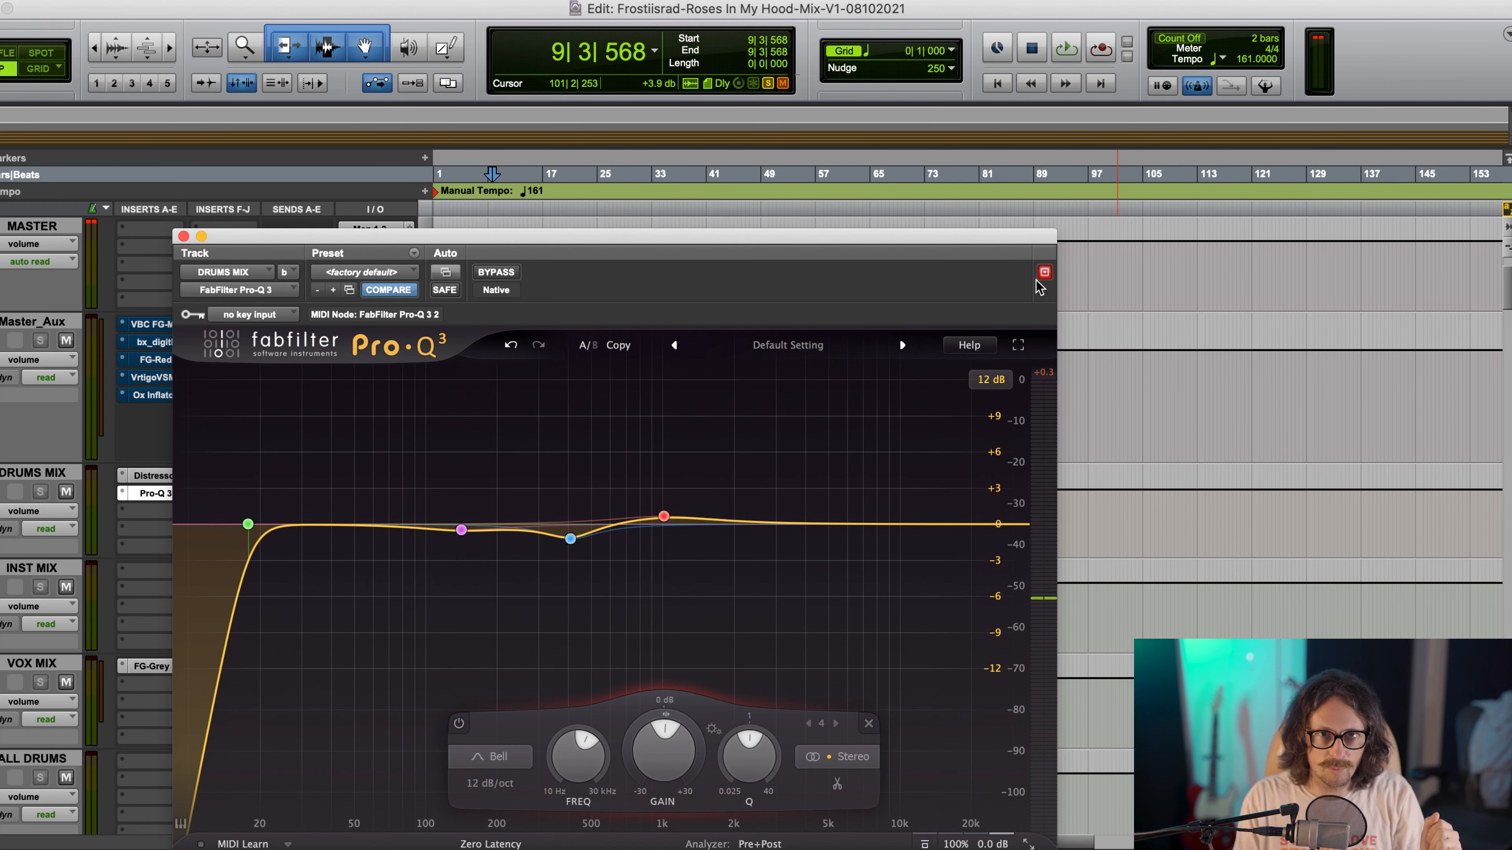
Close Pro-Q 3 and insert the Black Box Analog Design HG-2 from Plugin Alliance in the next free DRUMS MIX insert
click(181, 236)
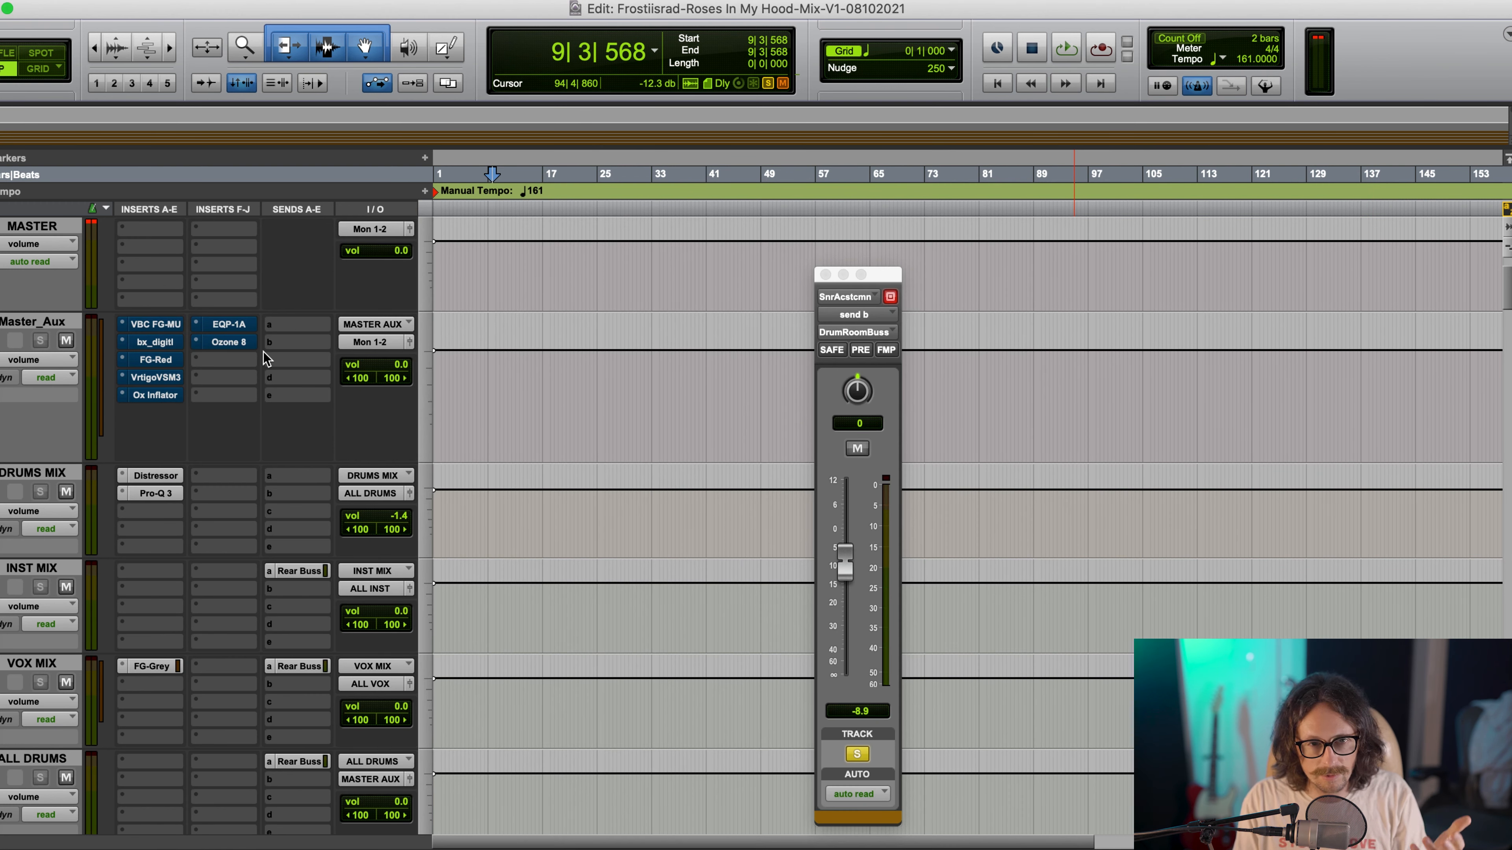
click(154, 513)
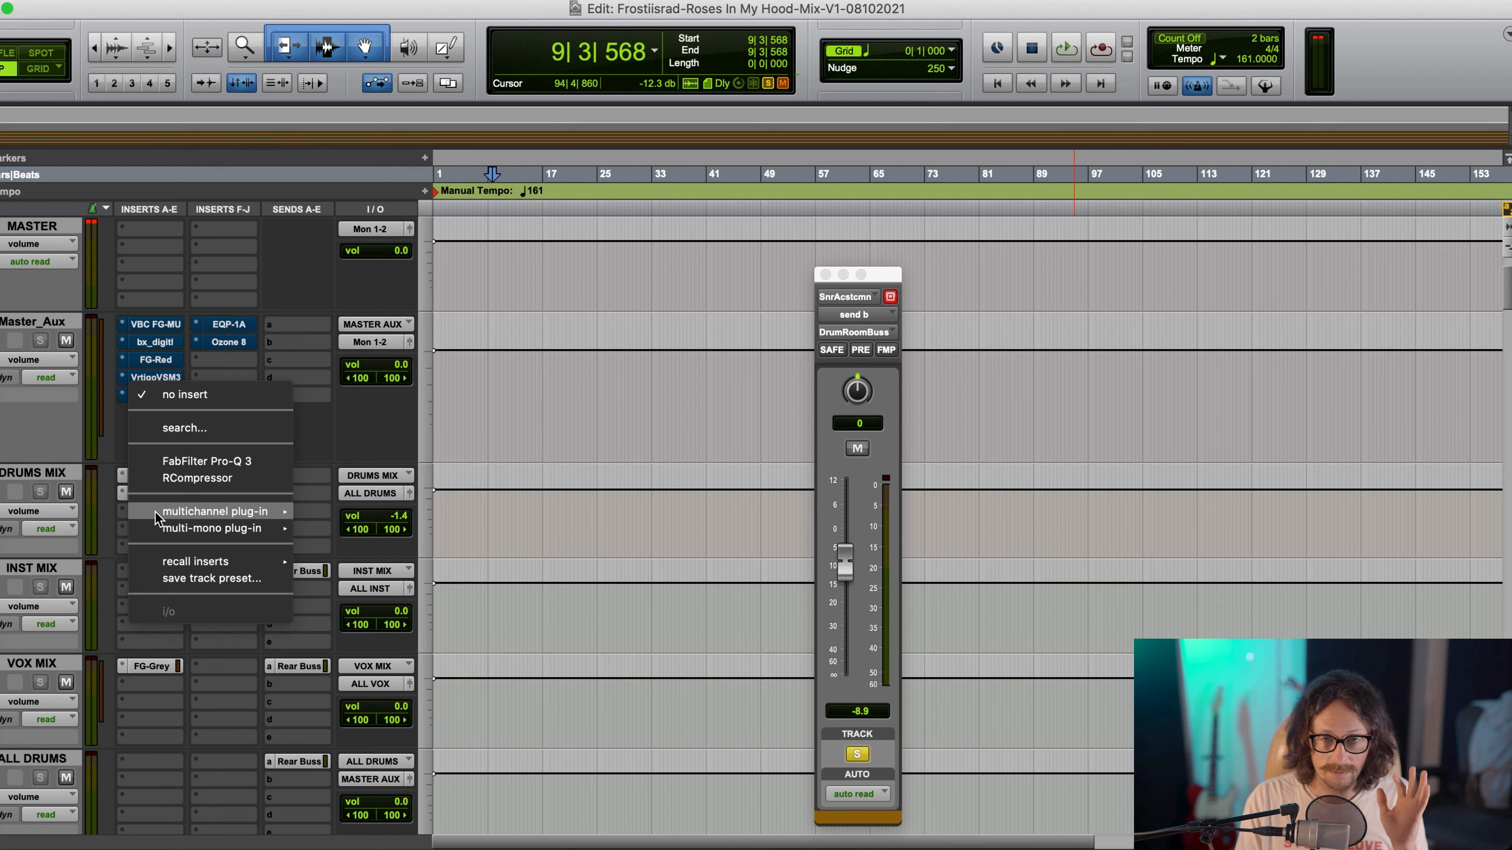
mouse_move(165, 517)
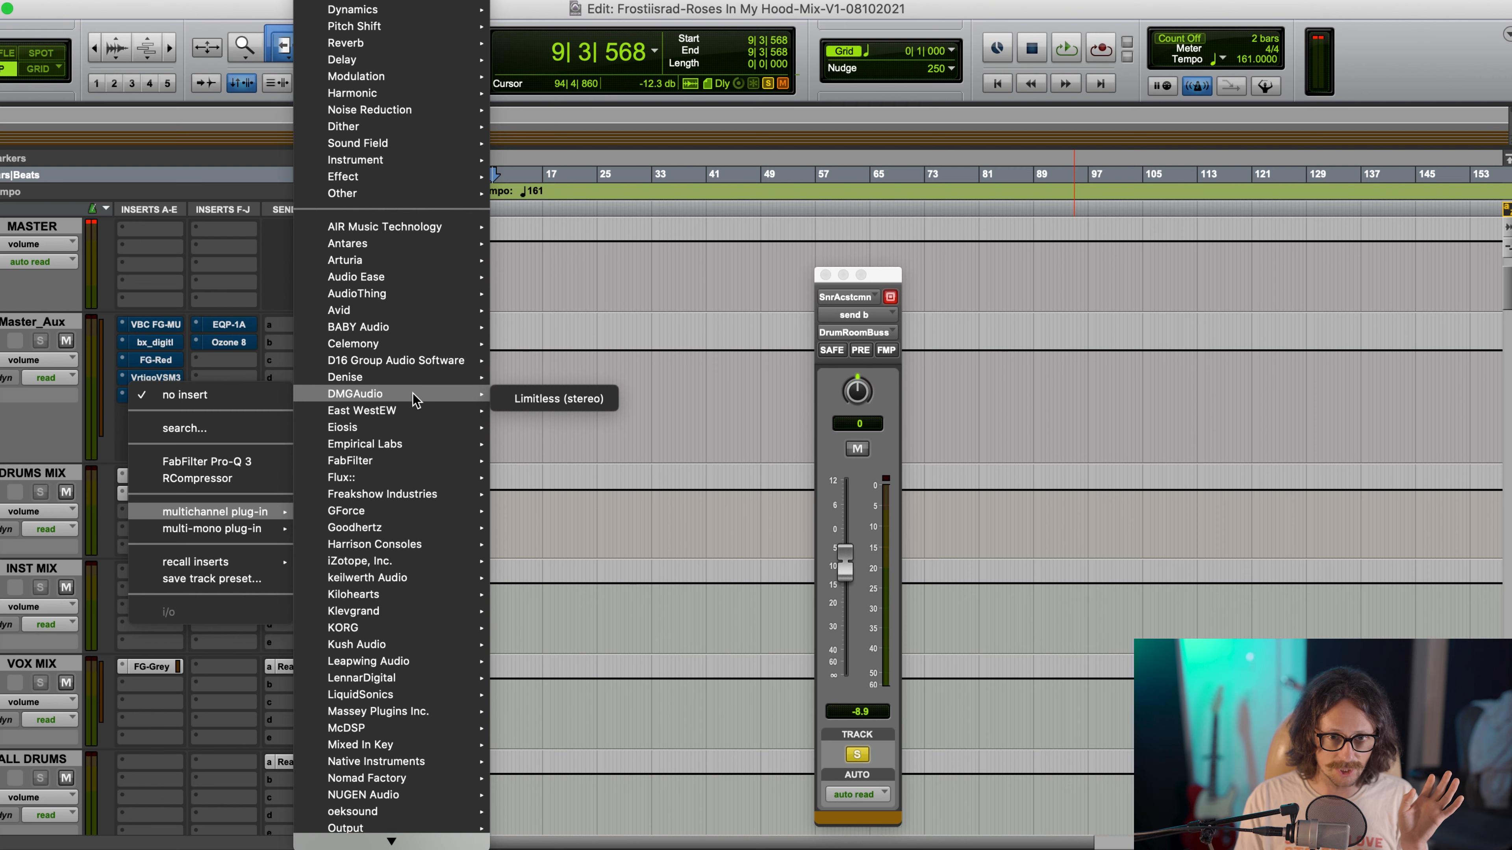
scroll(438, 589, down, 2)
mouse_move(441, 599)
scroll(437, 589, down, 10)
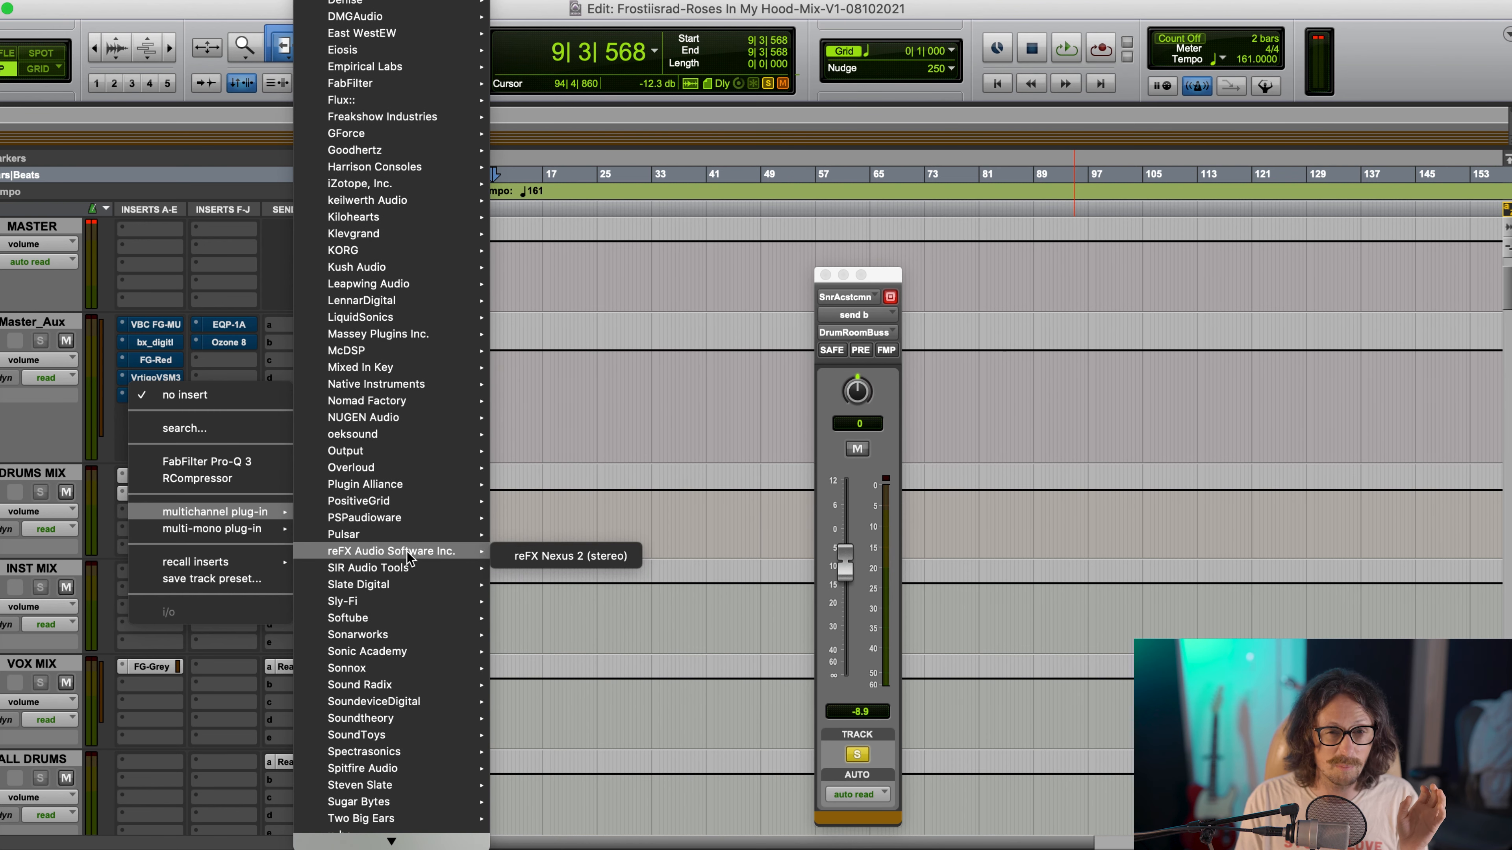
scroll(405, 643, down, 3)
mouse_move(403, 651)
scroll(403, 652, down, 2)
mouse_move(403, 505)
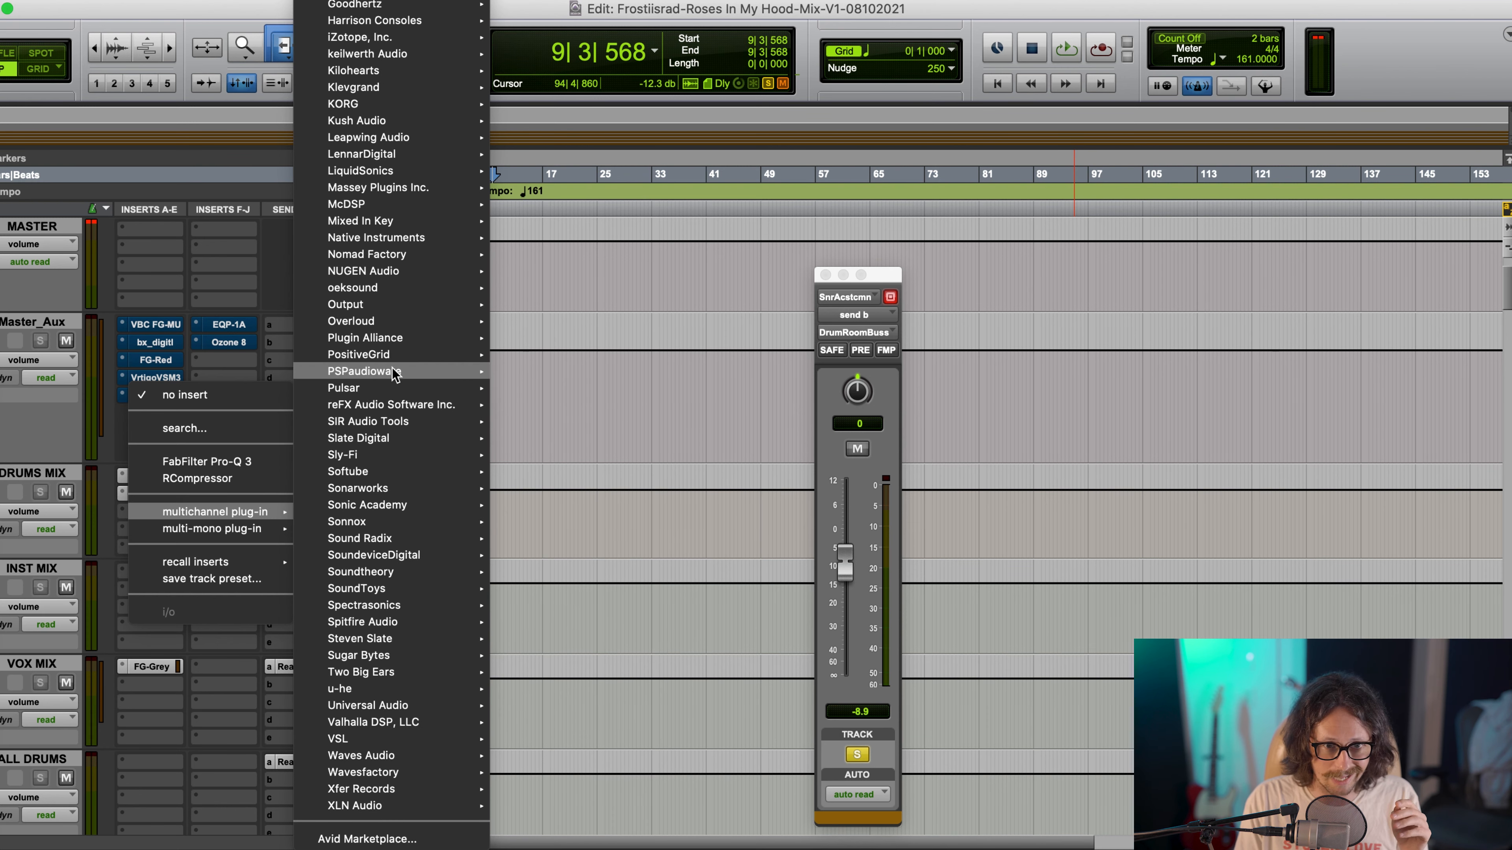
mouse_move(405, 338)
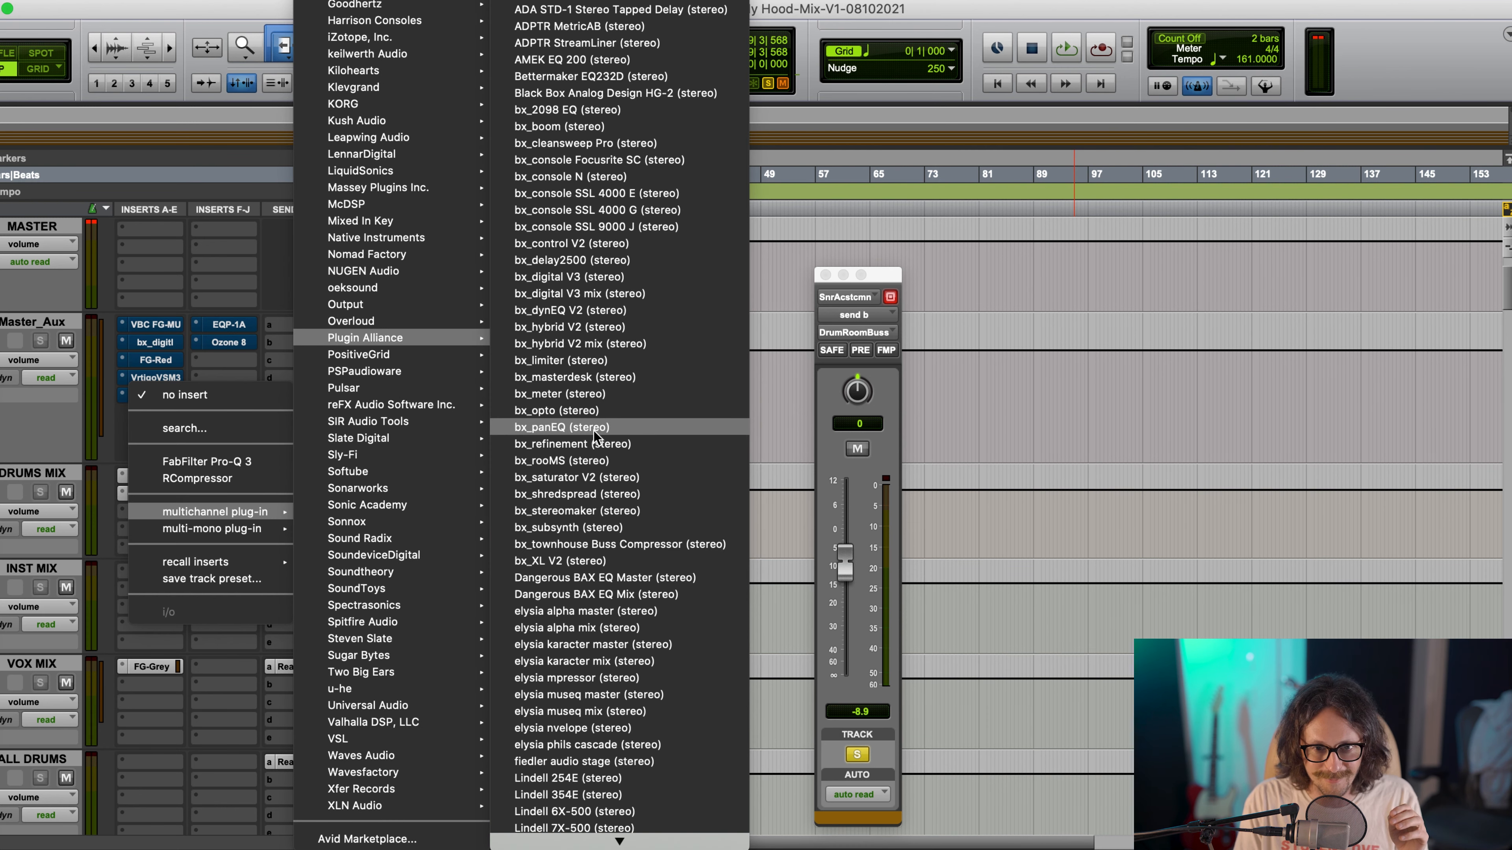
scroll(595, 438, down, 12)
scroll(595, 437, down, 2)
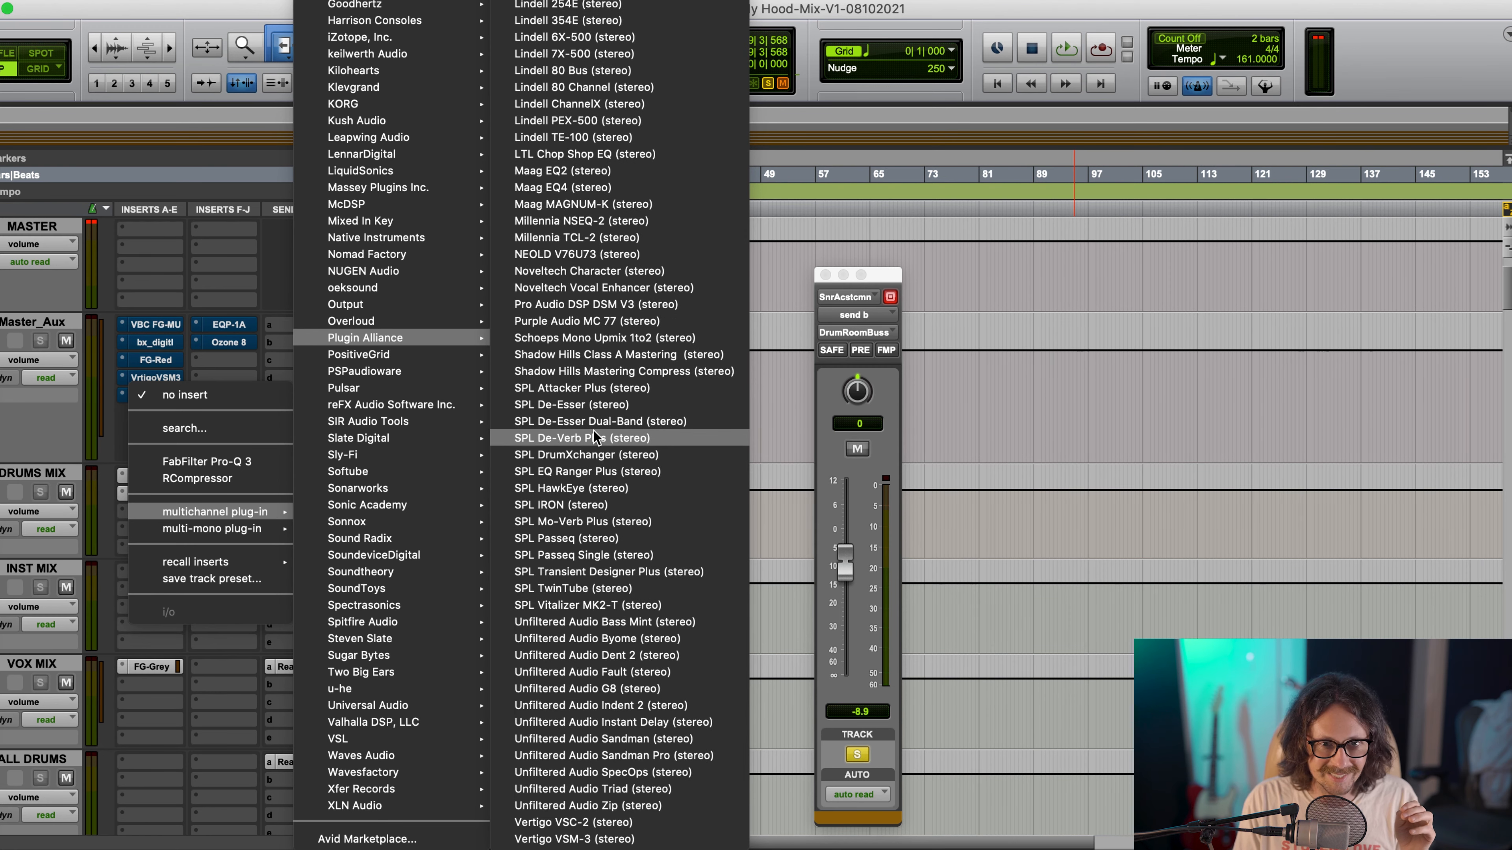
scroll(596, 438, up, 8)
scroll(592, 405, up, 6)
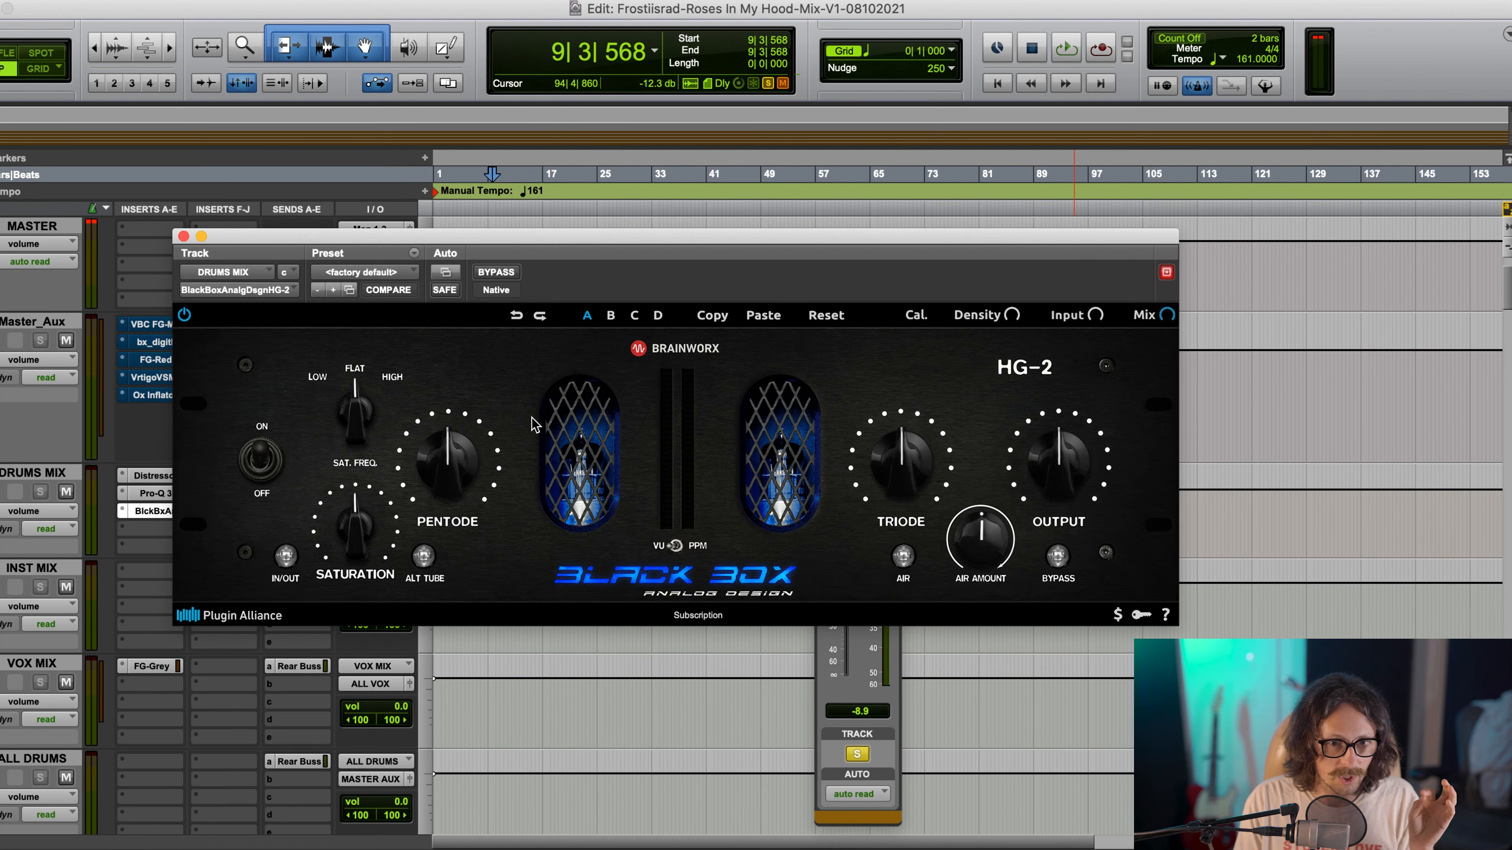
Enable the HG-2 saturation, audition its frequency settings, and set it to FLAT at about 16 % during playback
drag(357, 532, 346, 587)
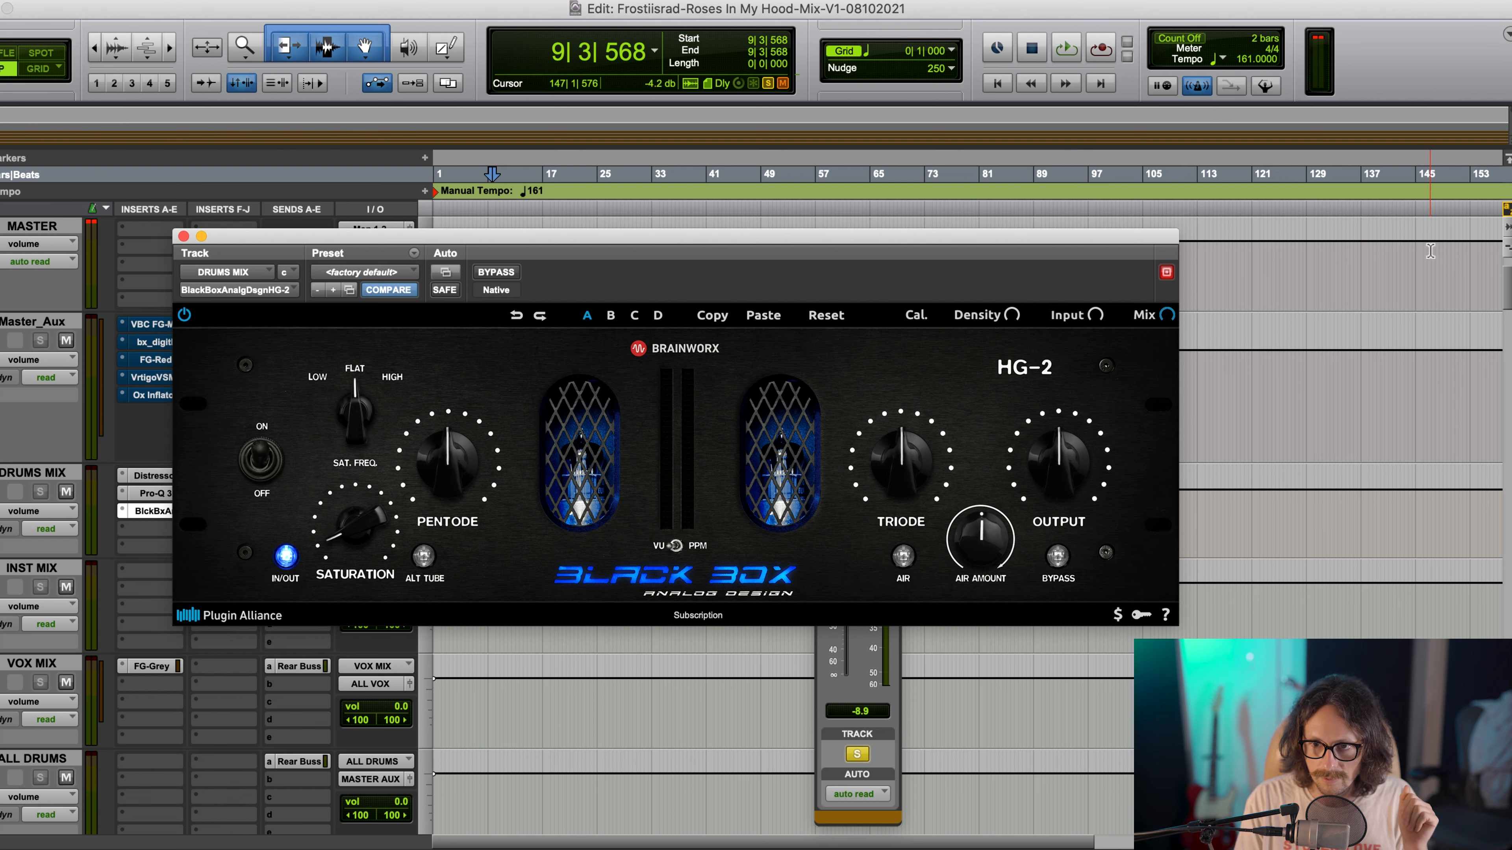
key(space)
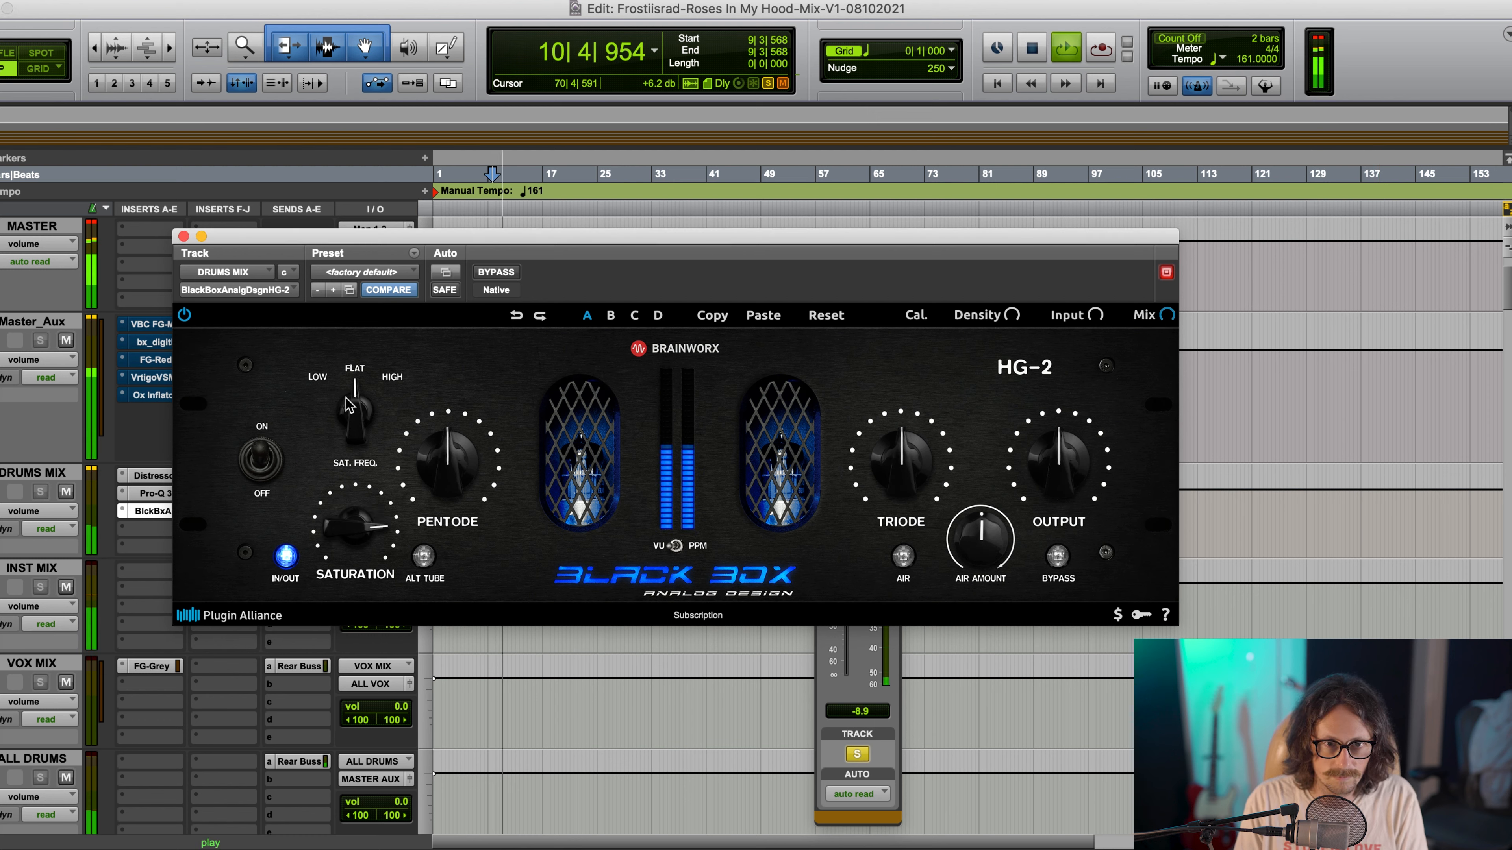
drag(348, 402, 355, 331)
drag(348, 411, 319, 537)
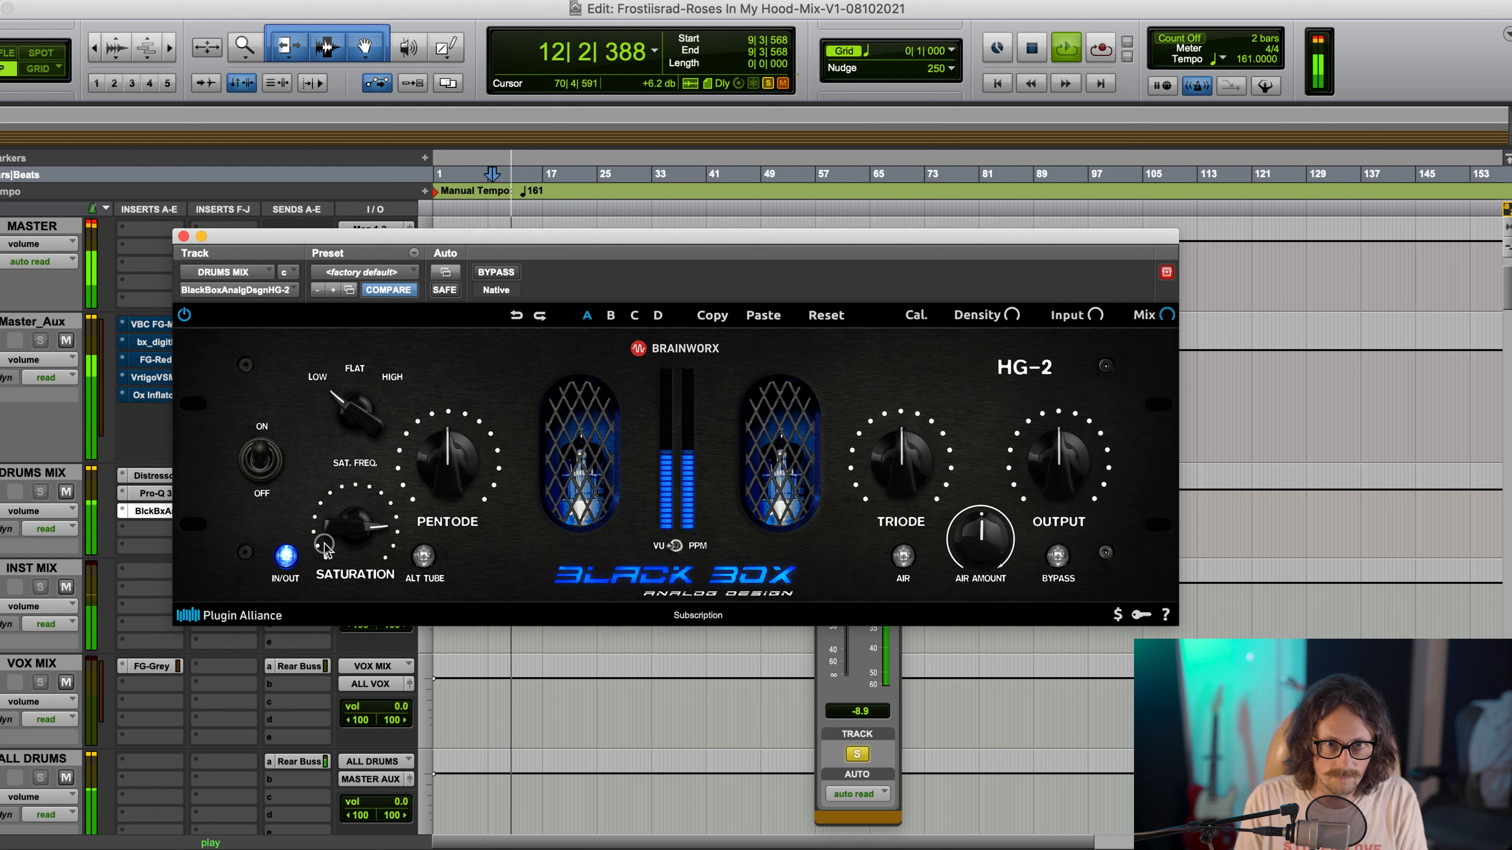
drag(345, 406, 339, 383)
drag(355, 524, 329, 606)
mouse_move(349, 532)
mouse_down()
mouse_move(331, 438)
mouse_move(341, 517)
mouse_up()
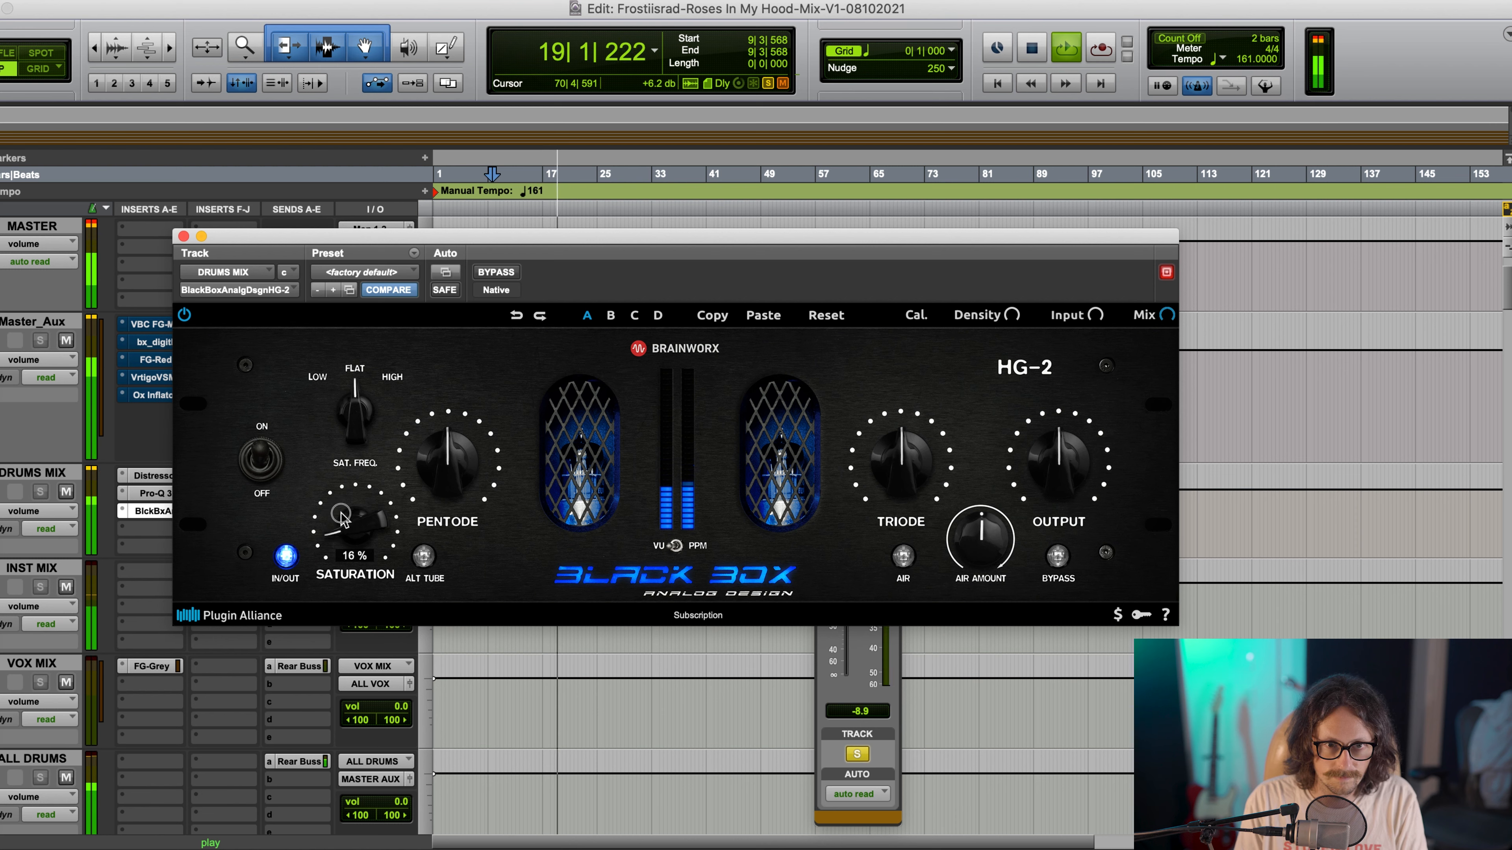
Set Pentode to about 56 % and raise Triode slightly, restarting playback to audition the drums
drag(441, 473, 441, 467)
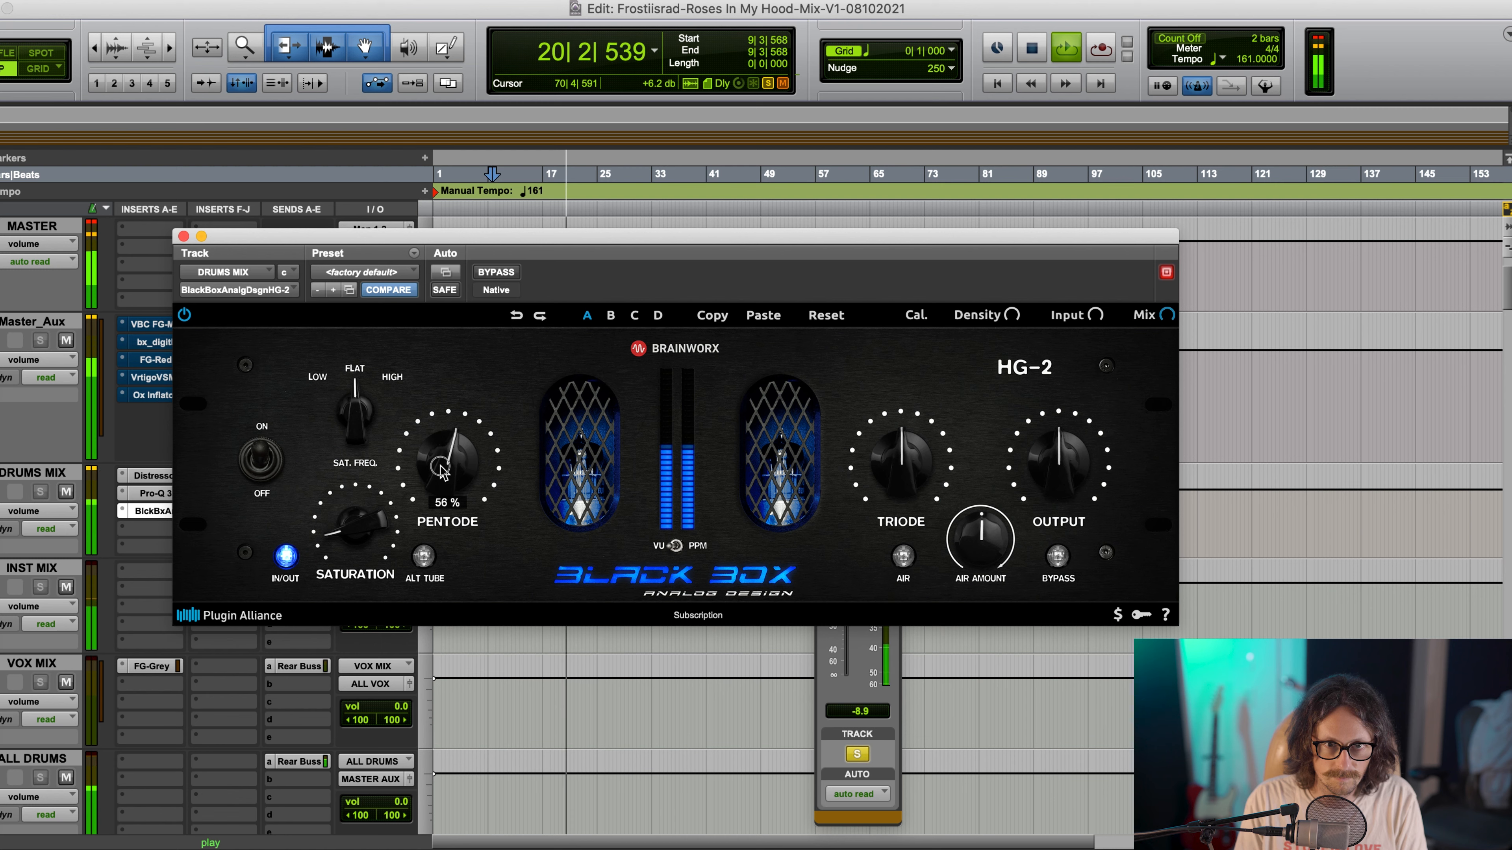
drag(881, 447, 894, 443)
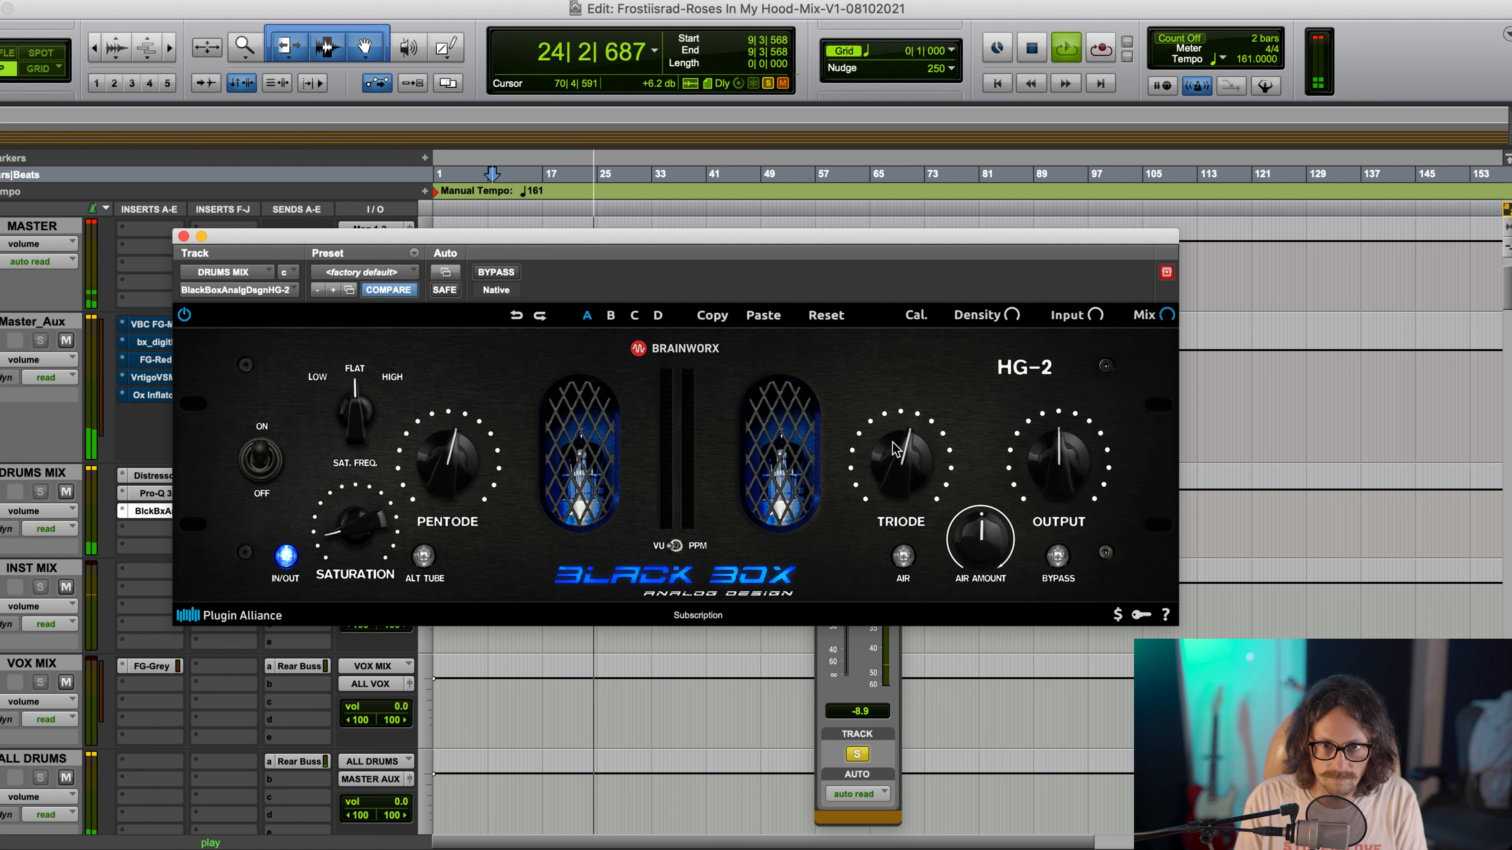
key(space)
key(space)
Switch on Air and set its amount to about 22 %, comparing the drums with Air off and on
drag(981, 539, 981, 585)
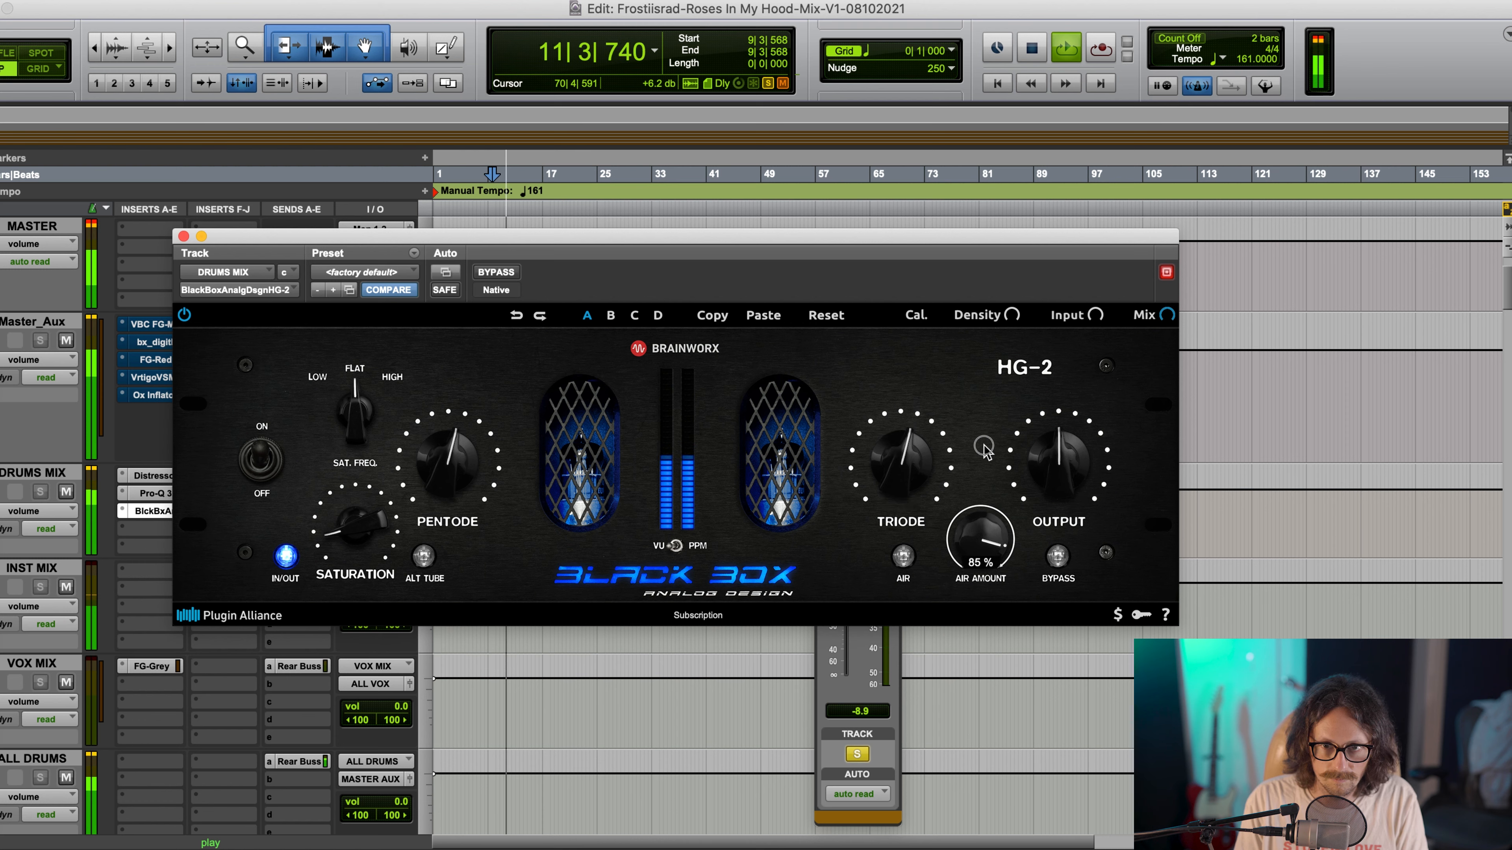
click(903, 556)
drag(979, 506, 970, 543)
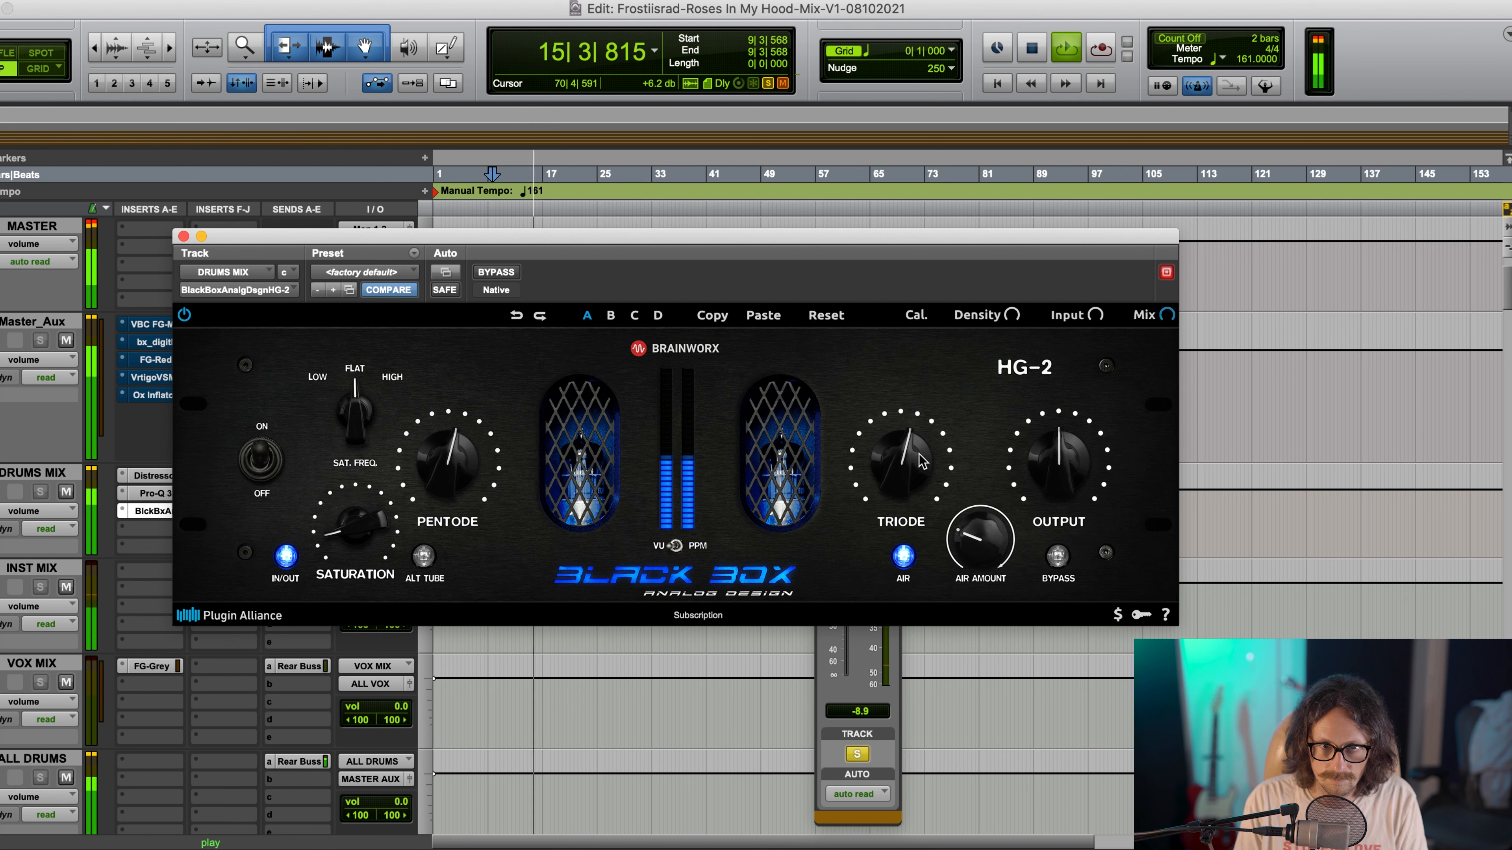
click(904, 557)
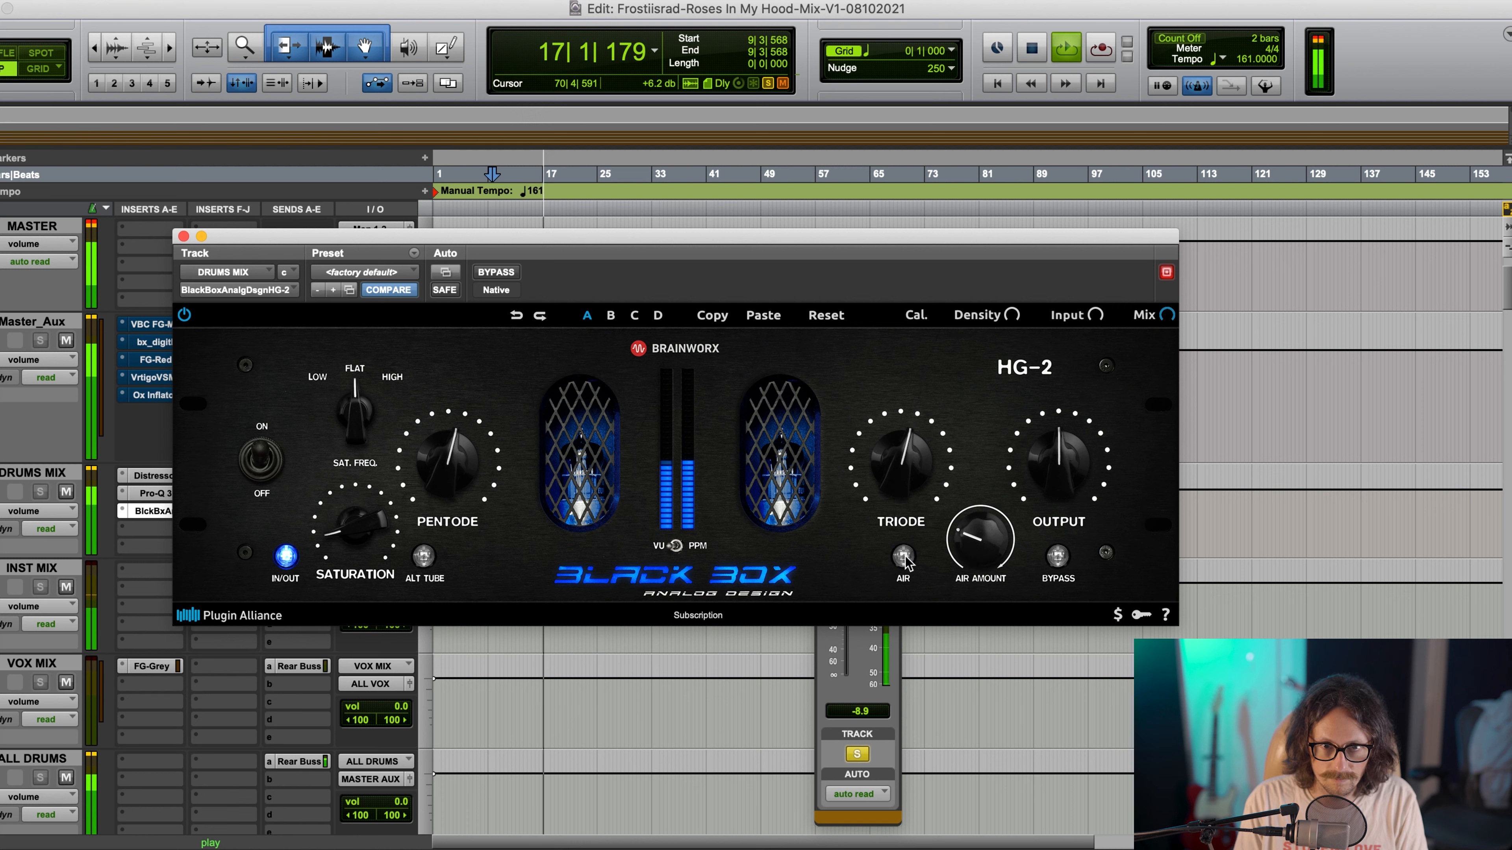
click(903, 557)
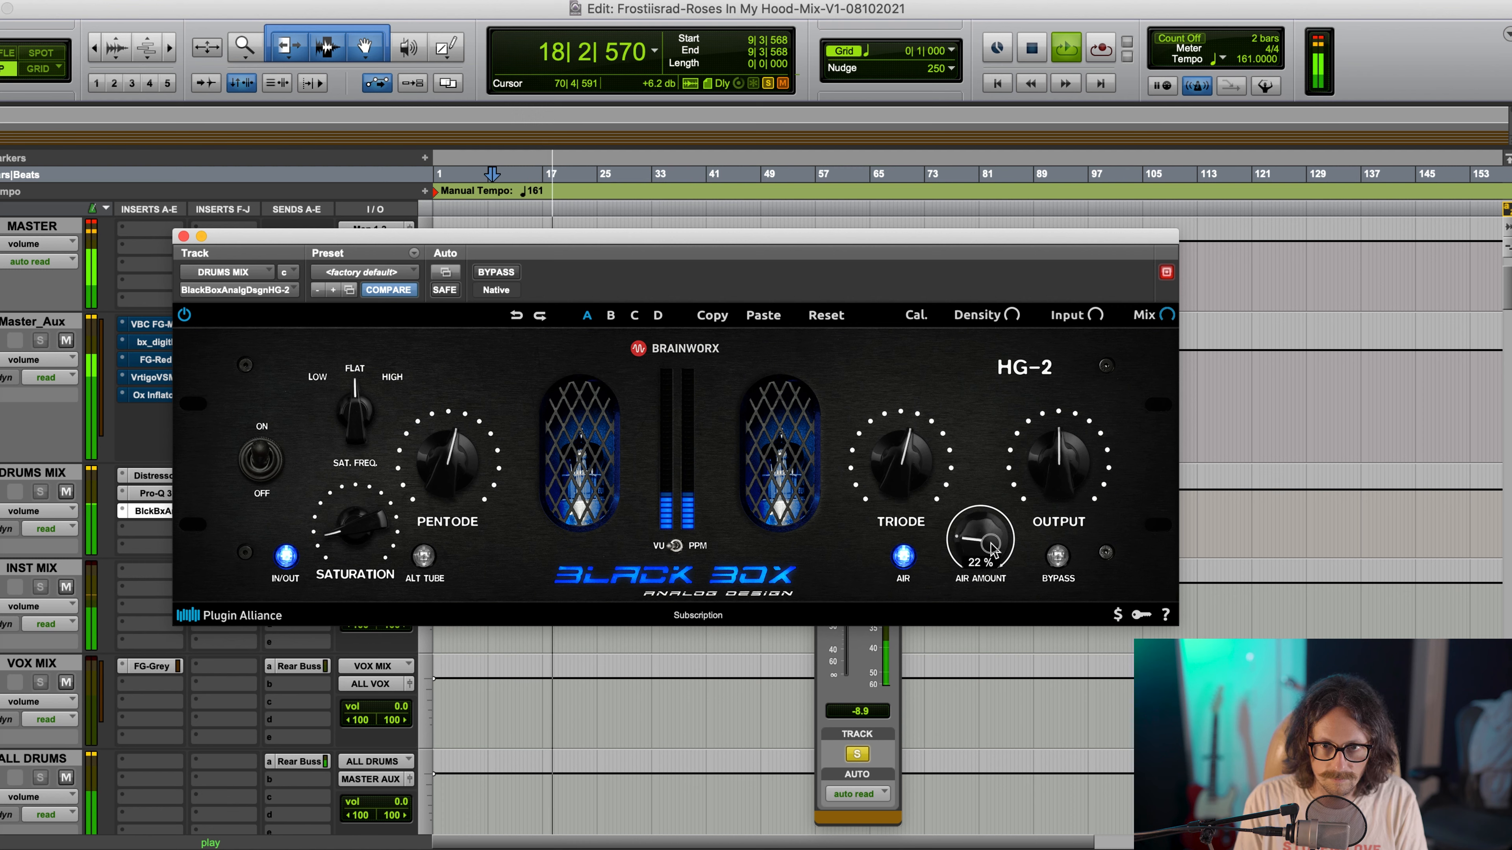
Lower the HG-2 output slightly below 48 % and compare the drums with the plug-in bypassed and active
drag(1071, 471, 1071, 474)
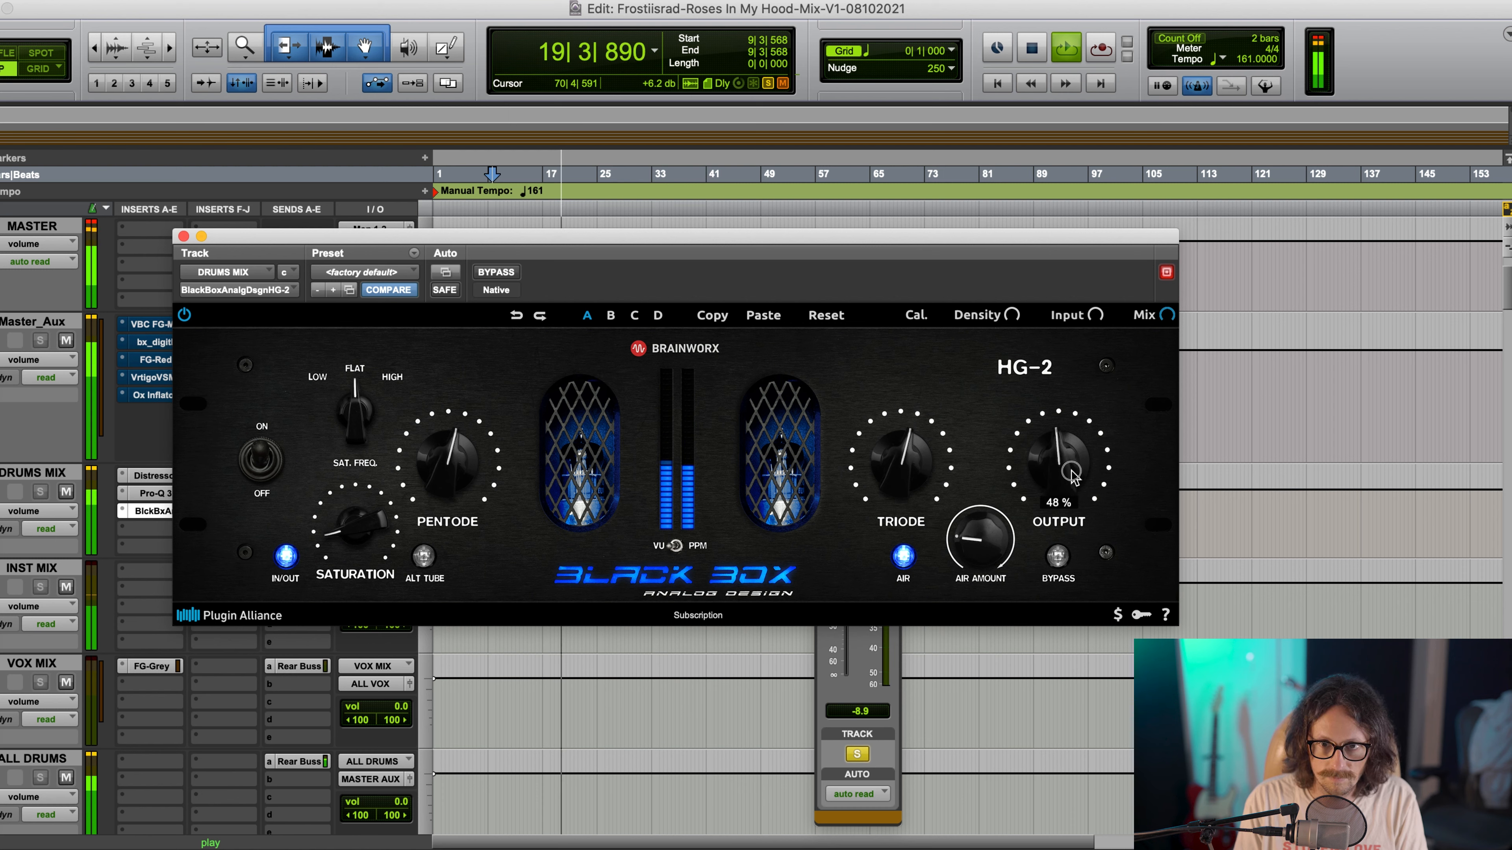
click(502, 272)
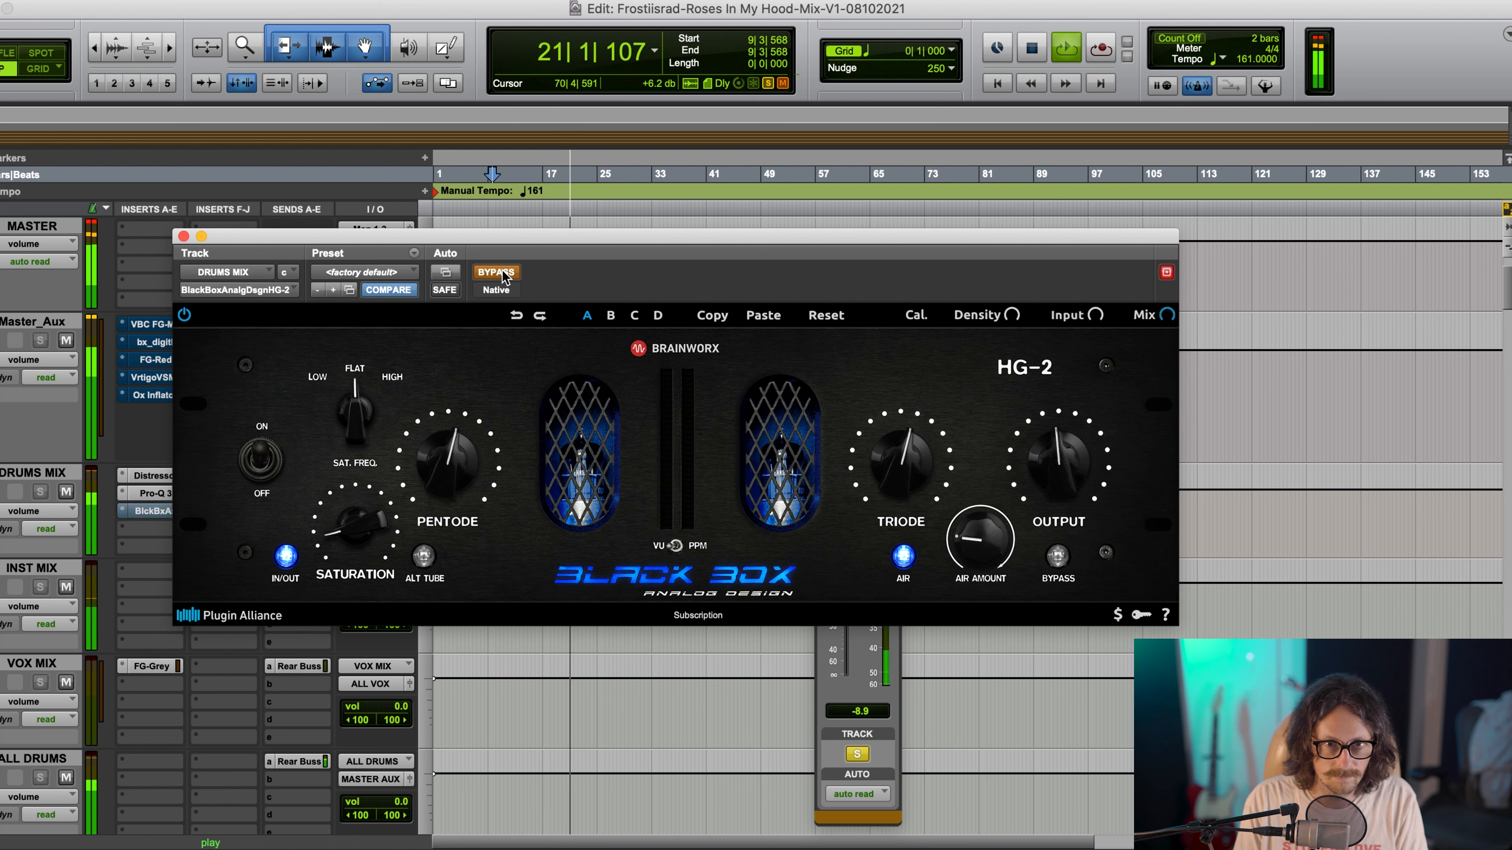
click(502, 272)
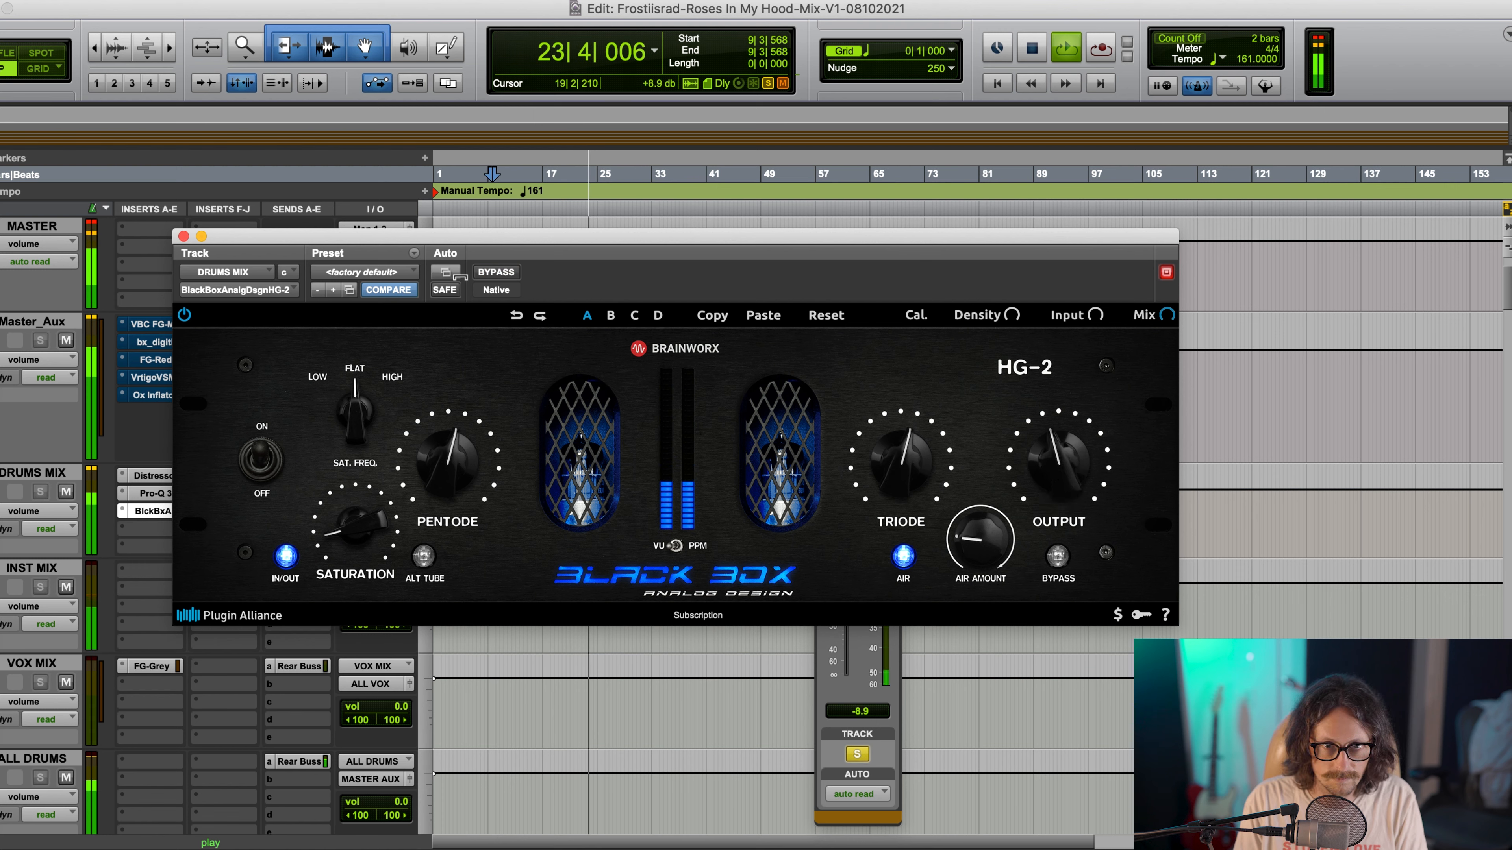
click(486, 273)
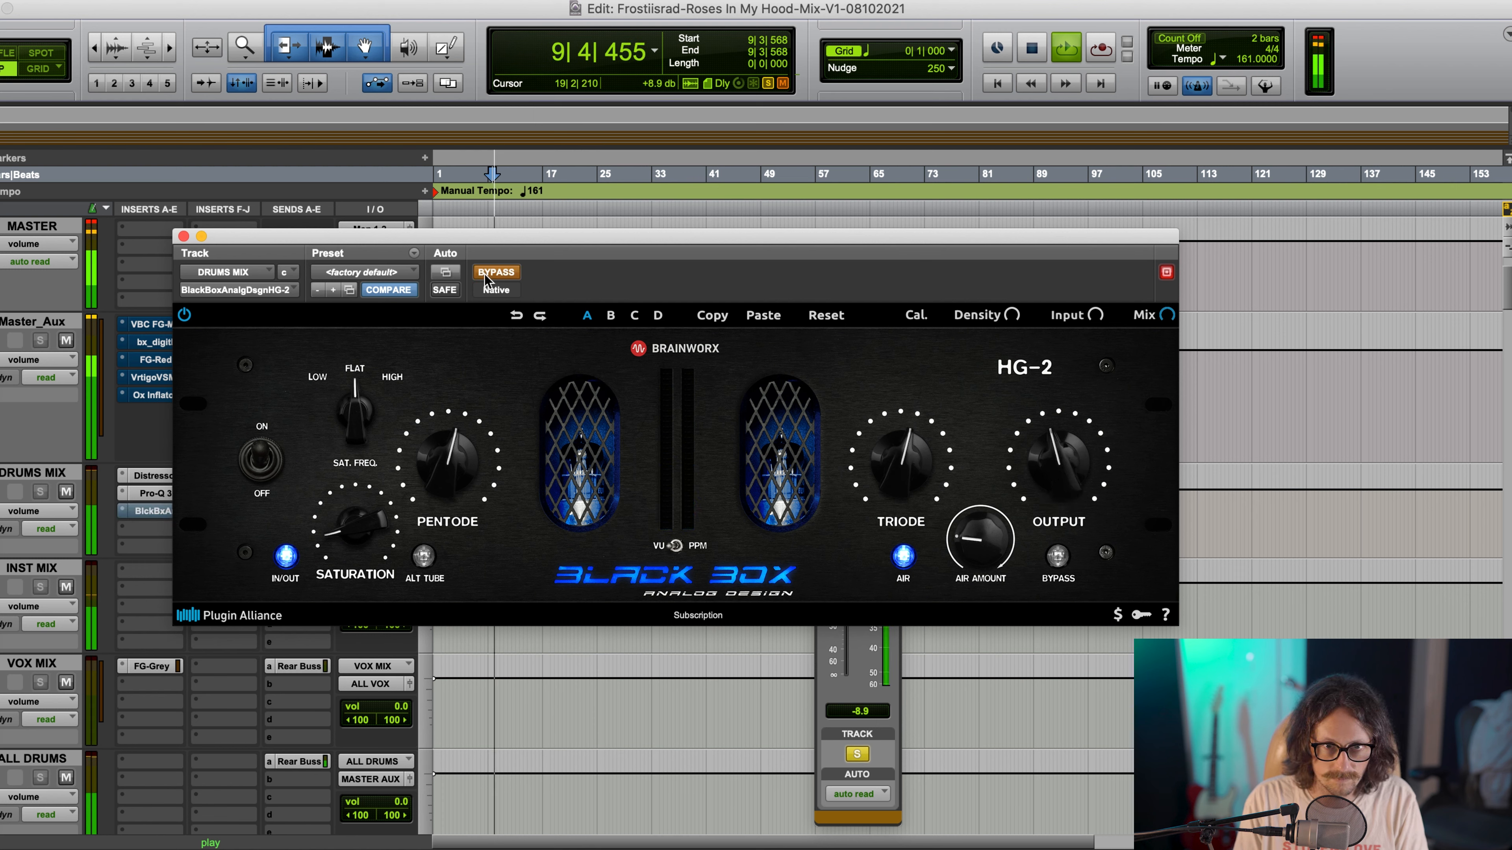
click(485, 274)
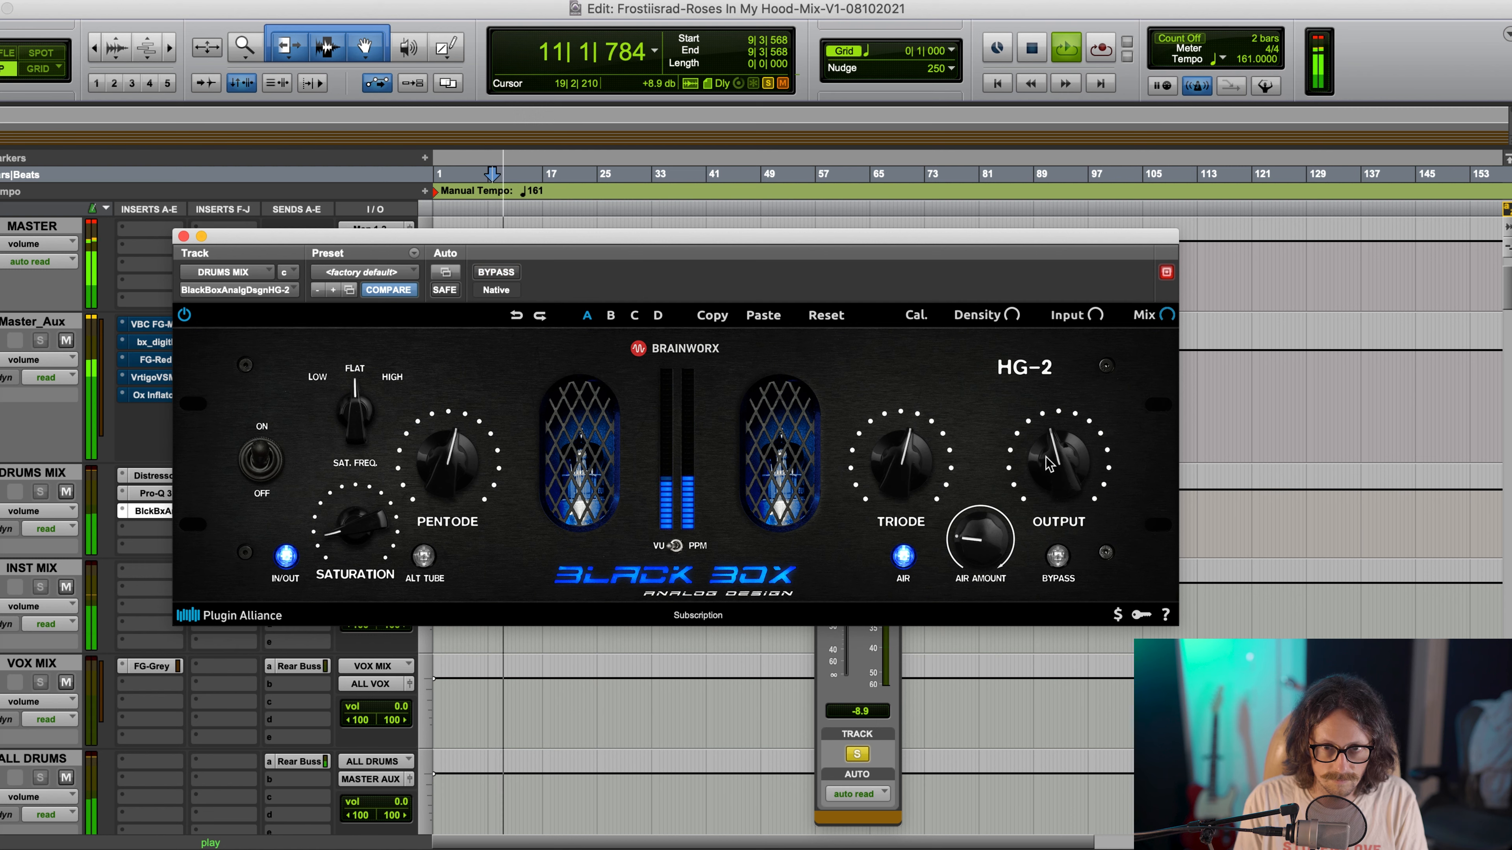
Compare the drums again with Air off and on, stop playback, and close the HG-2
click(901, 560)
click(901, 560)
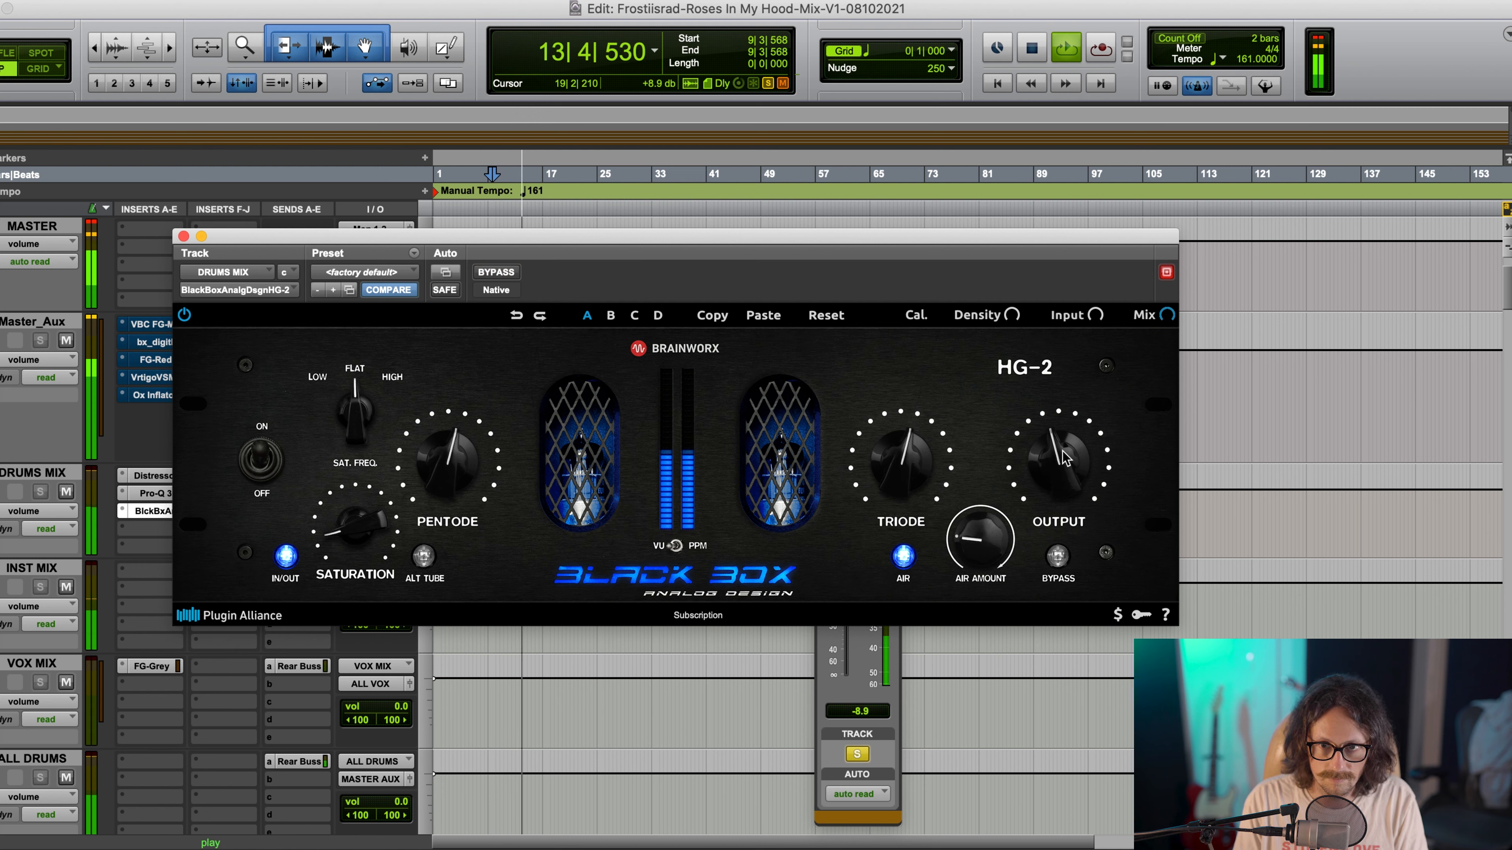
key(space)
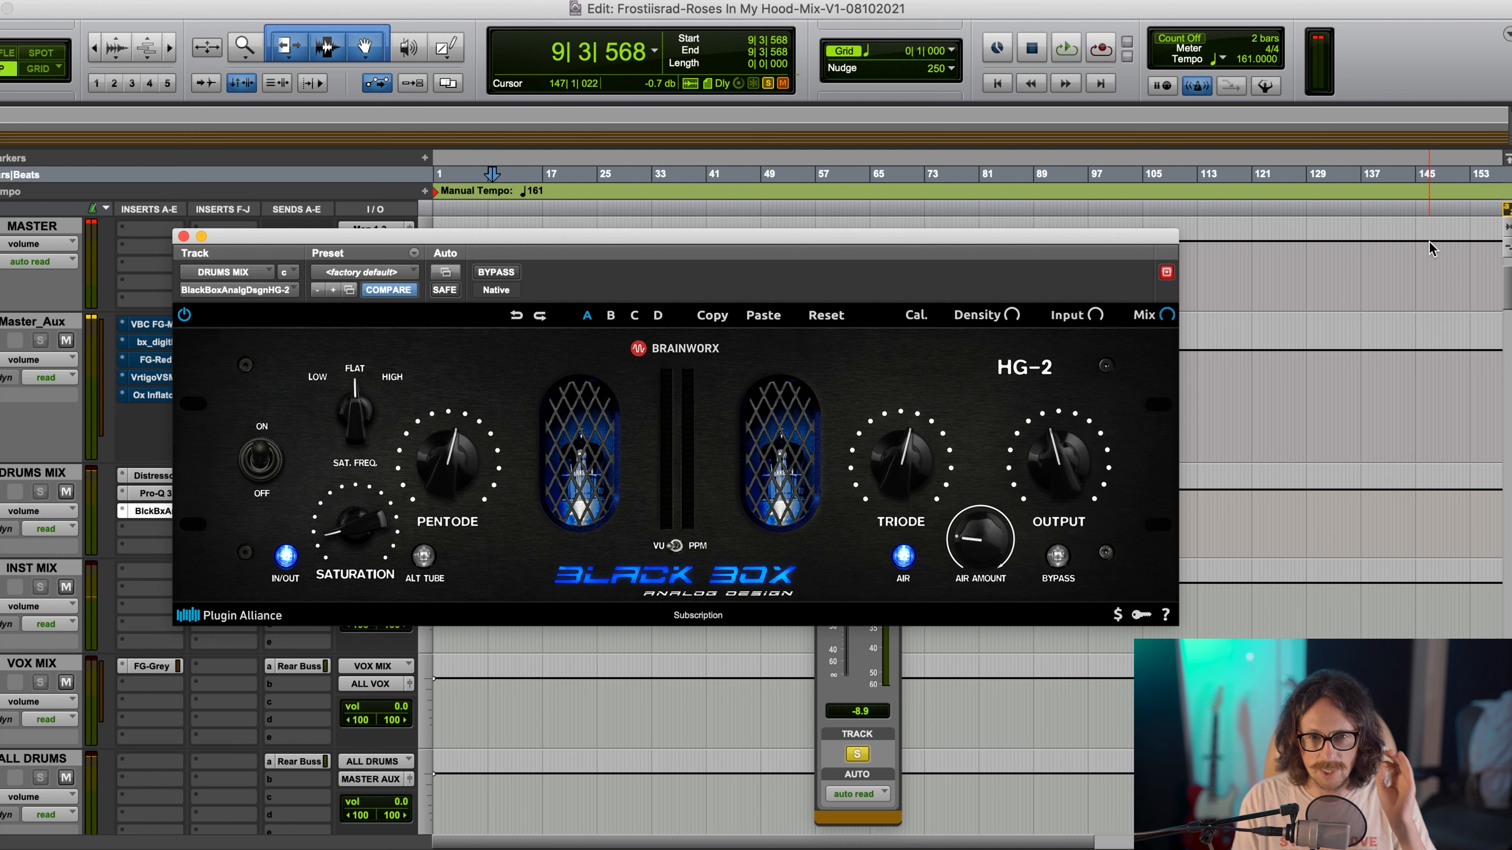
click(183, 237)
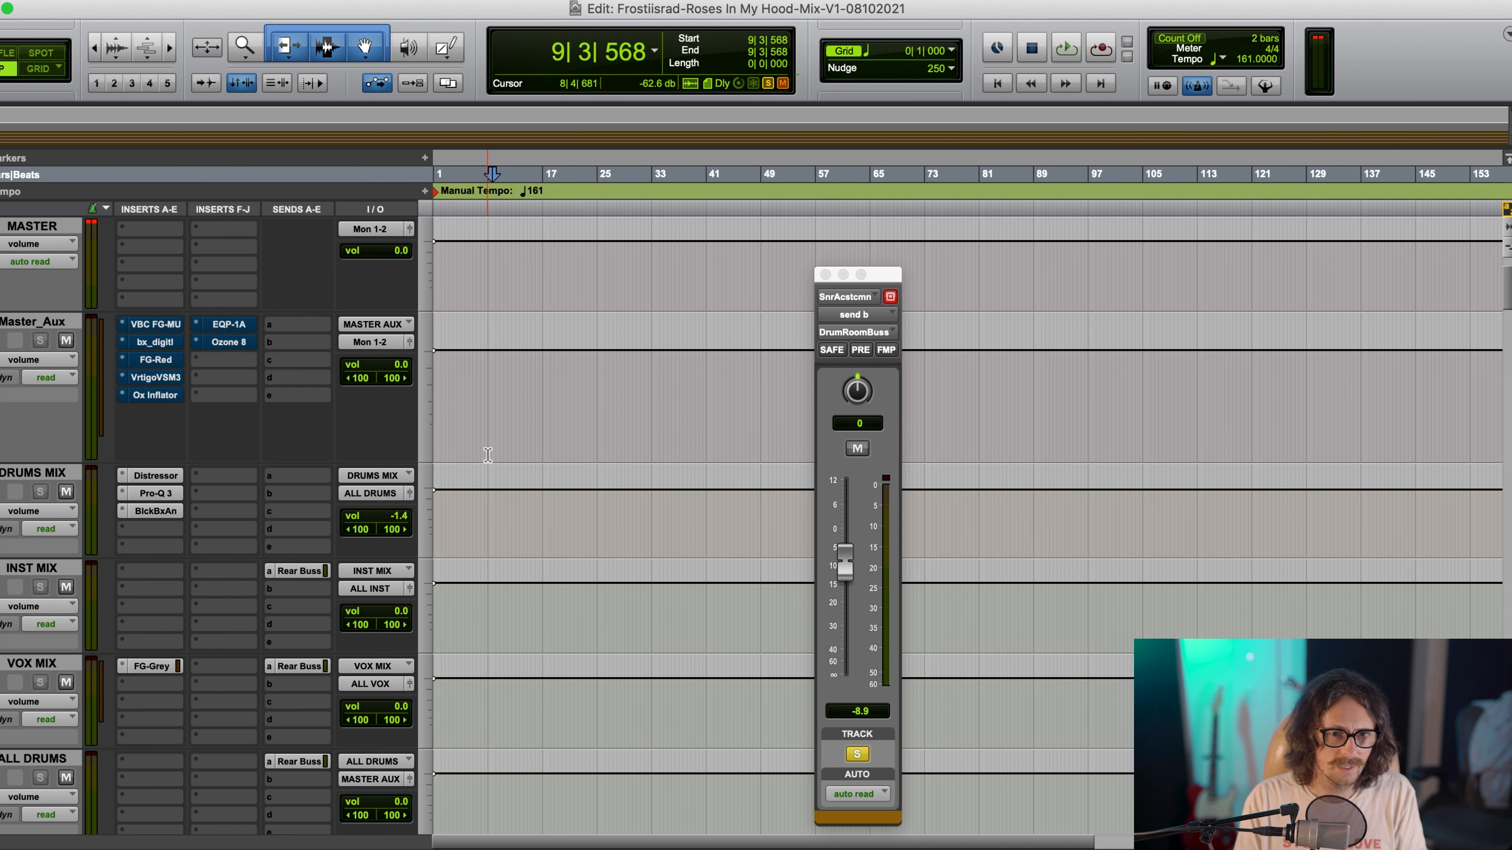
Insert Pro-Q 3 on the Ride-Acoustic track and add a bell cut of about 2.6 dB near 1375 Hz during playback
scroll(219, 537, down, 10)
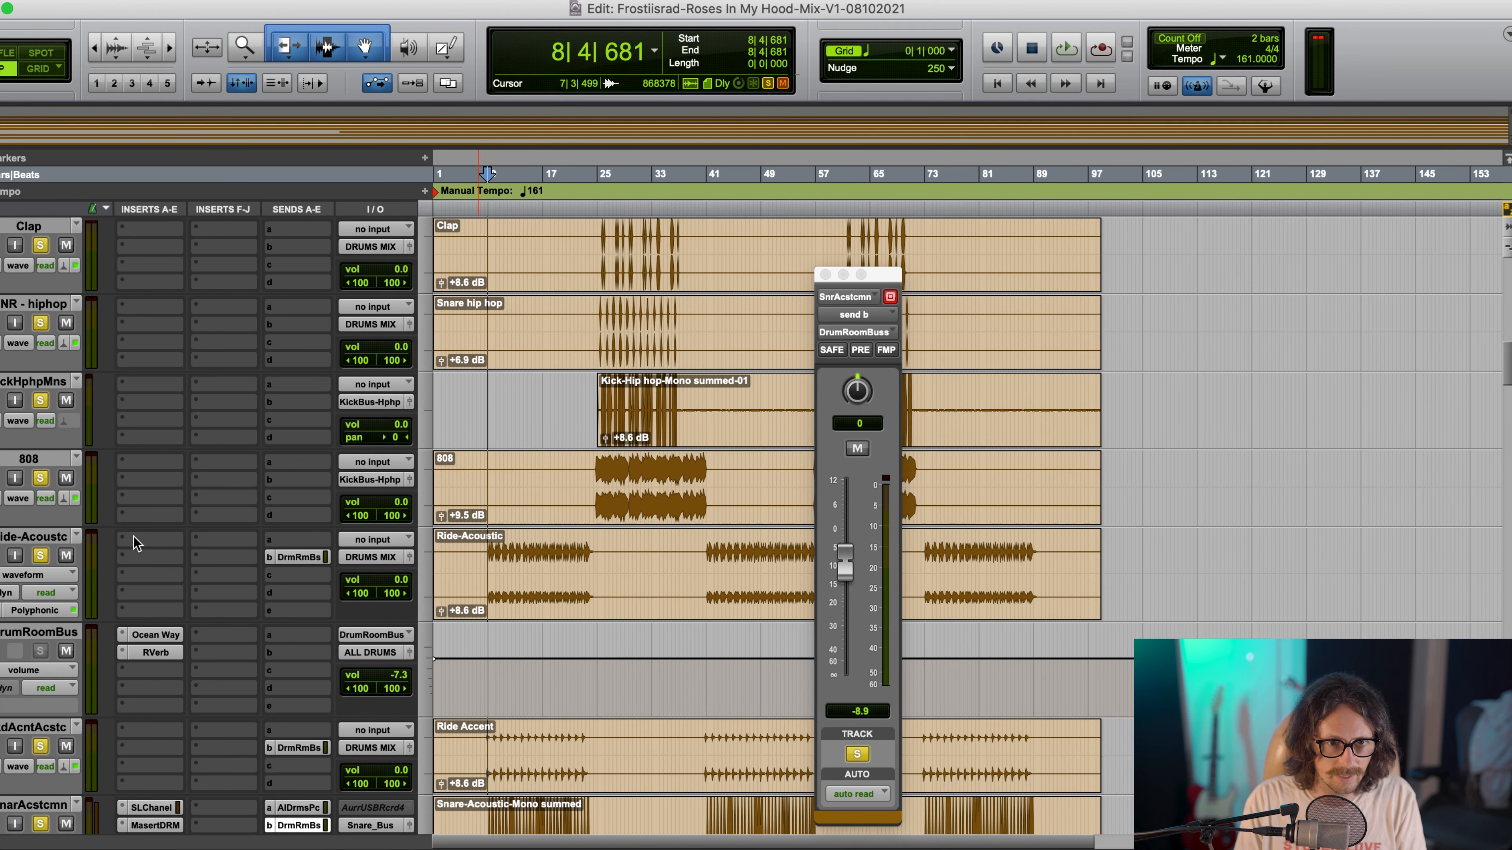
click(173, 535)
click(204, 491)
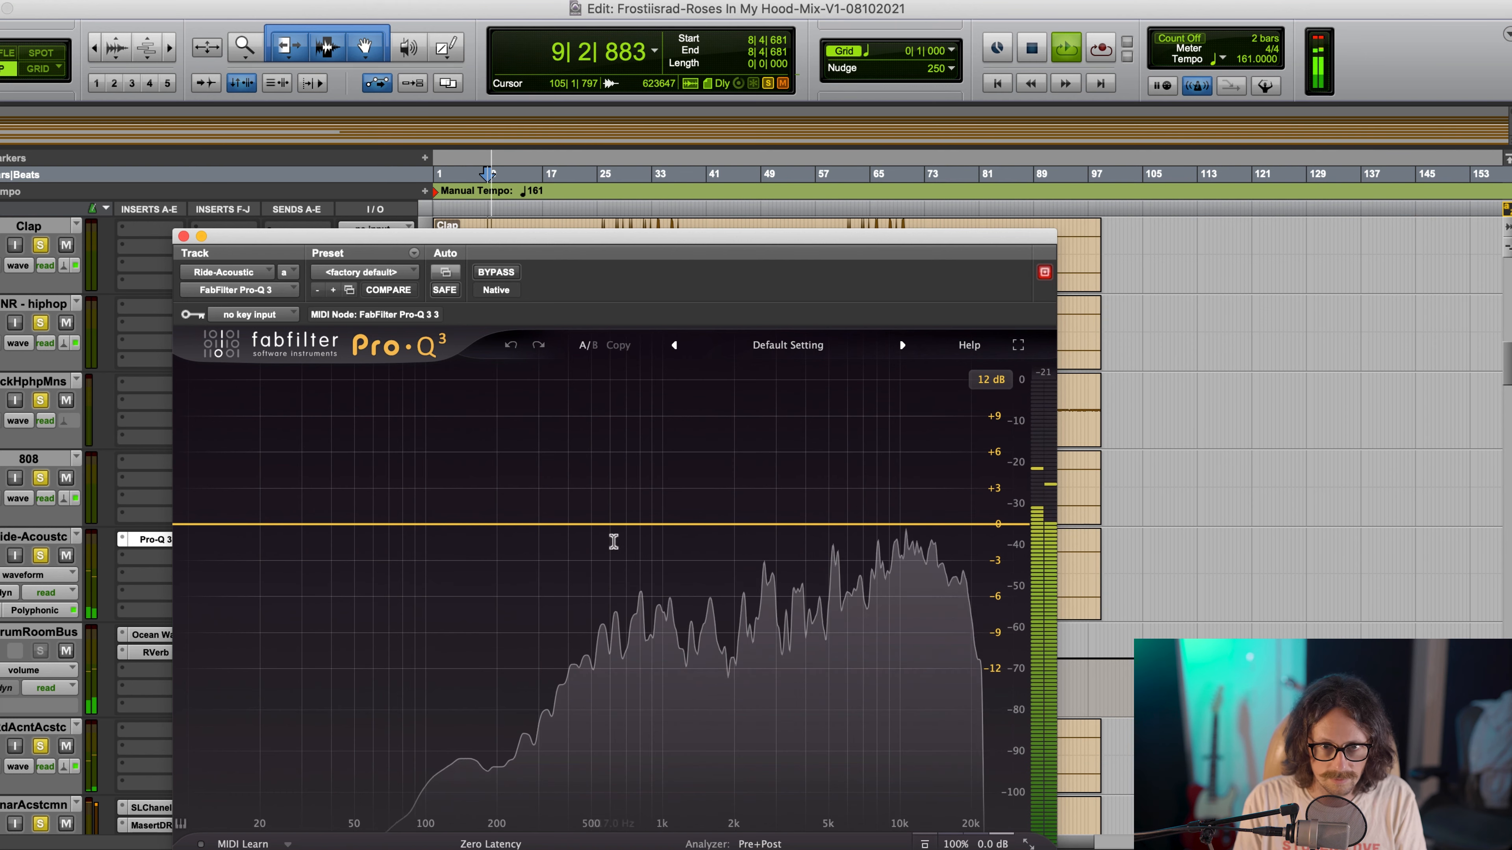
click(662, 524)
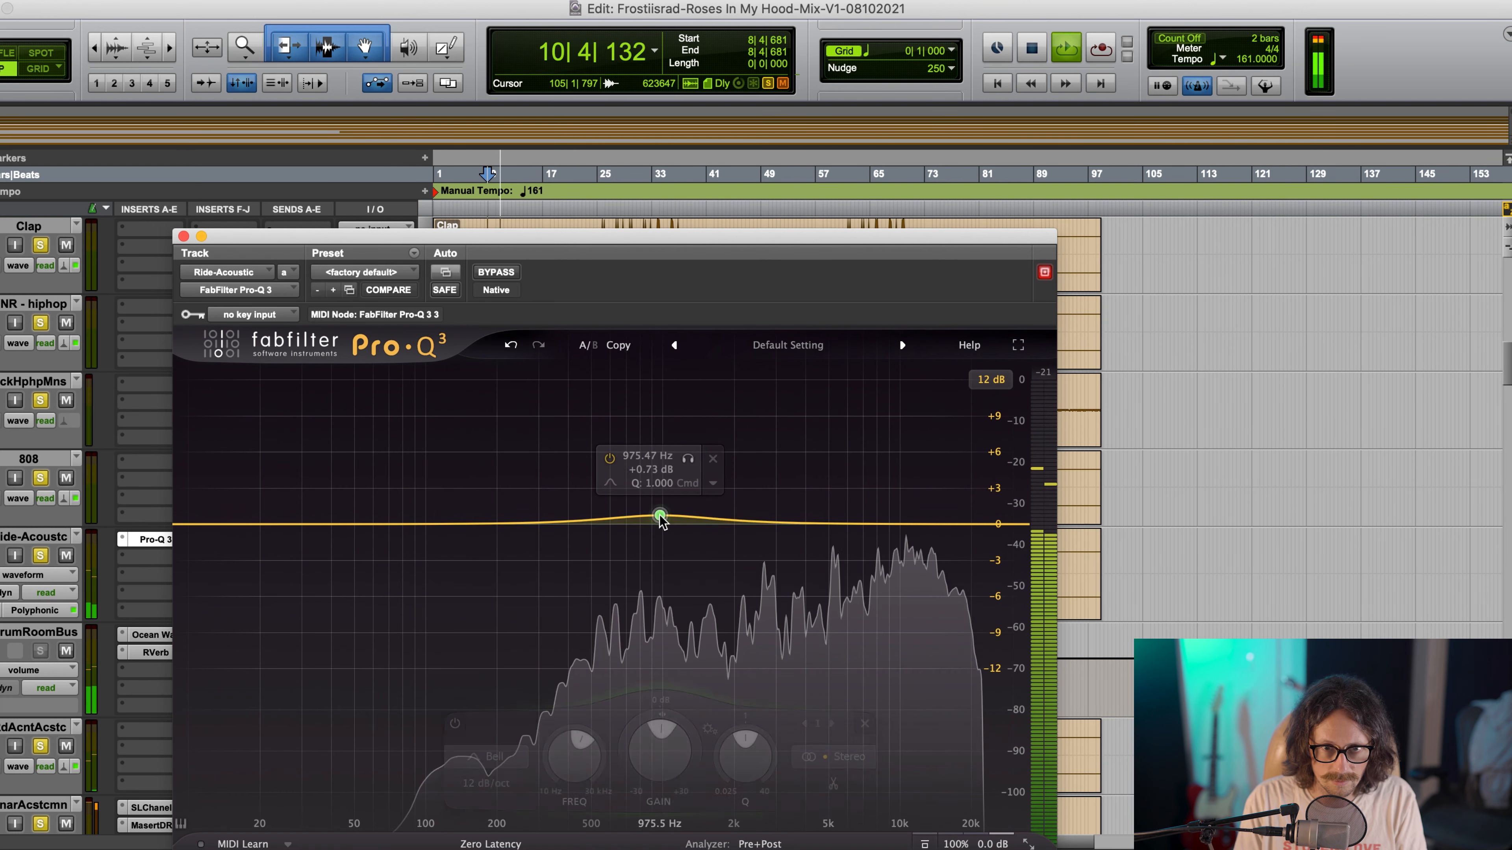
drag(696, 467, 694, 559)
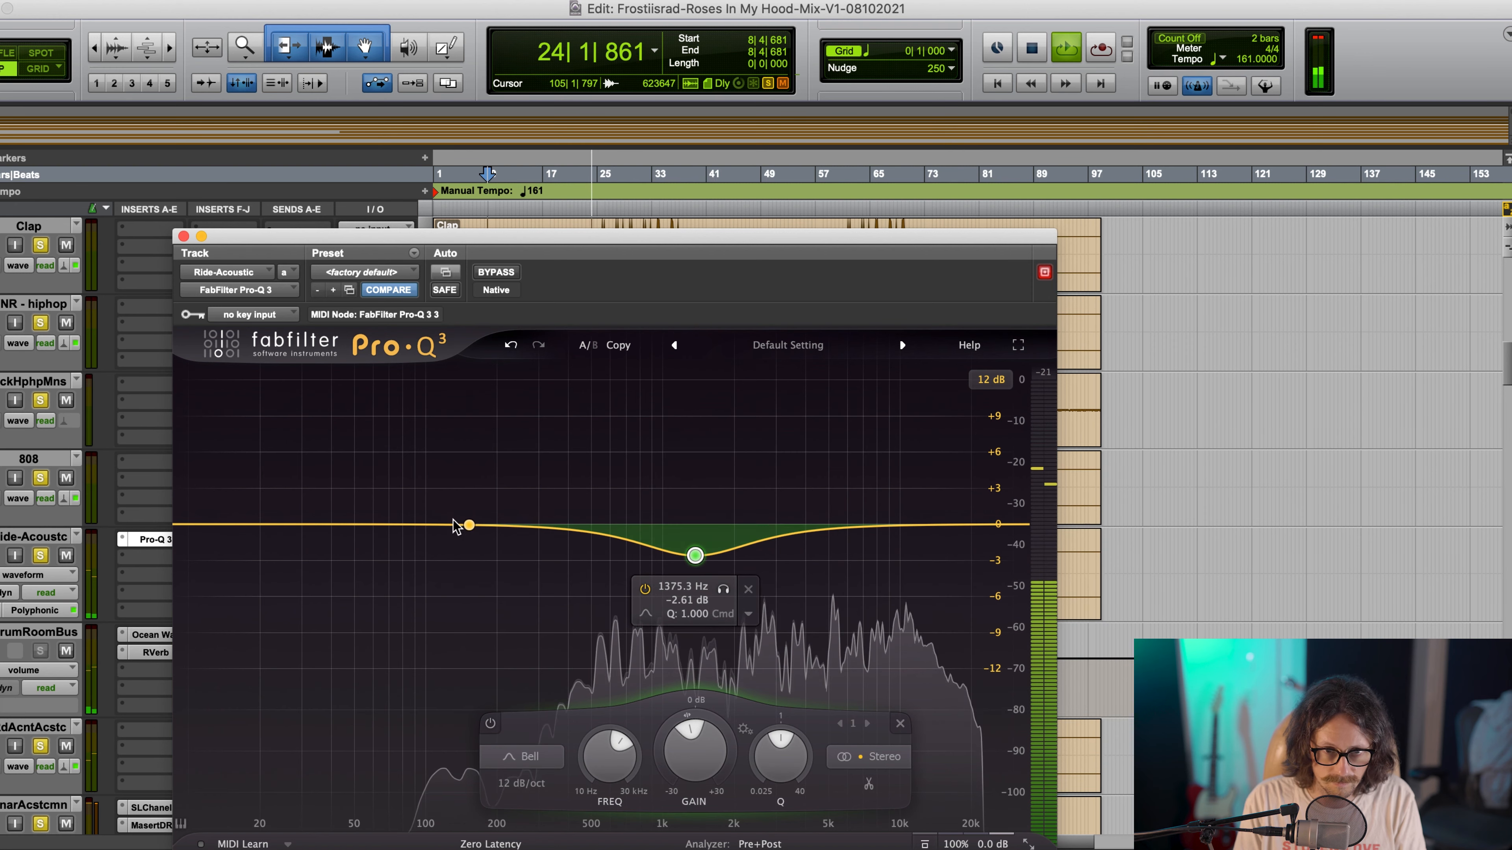
key(space)
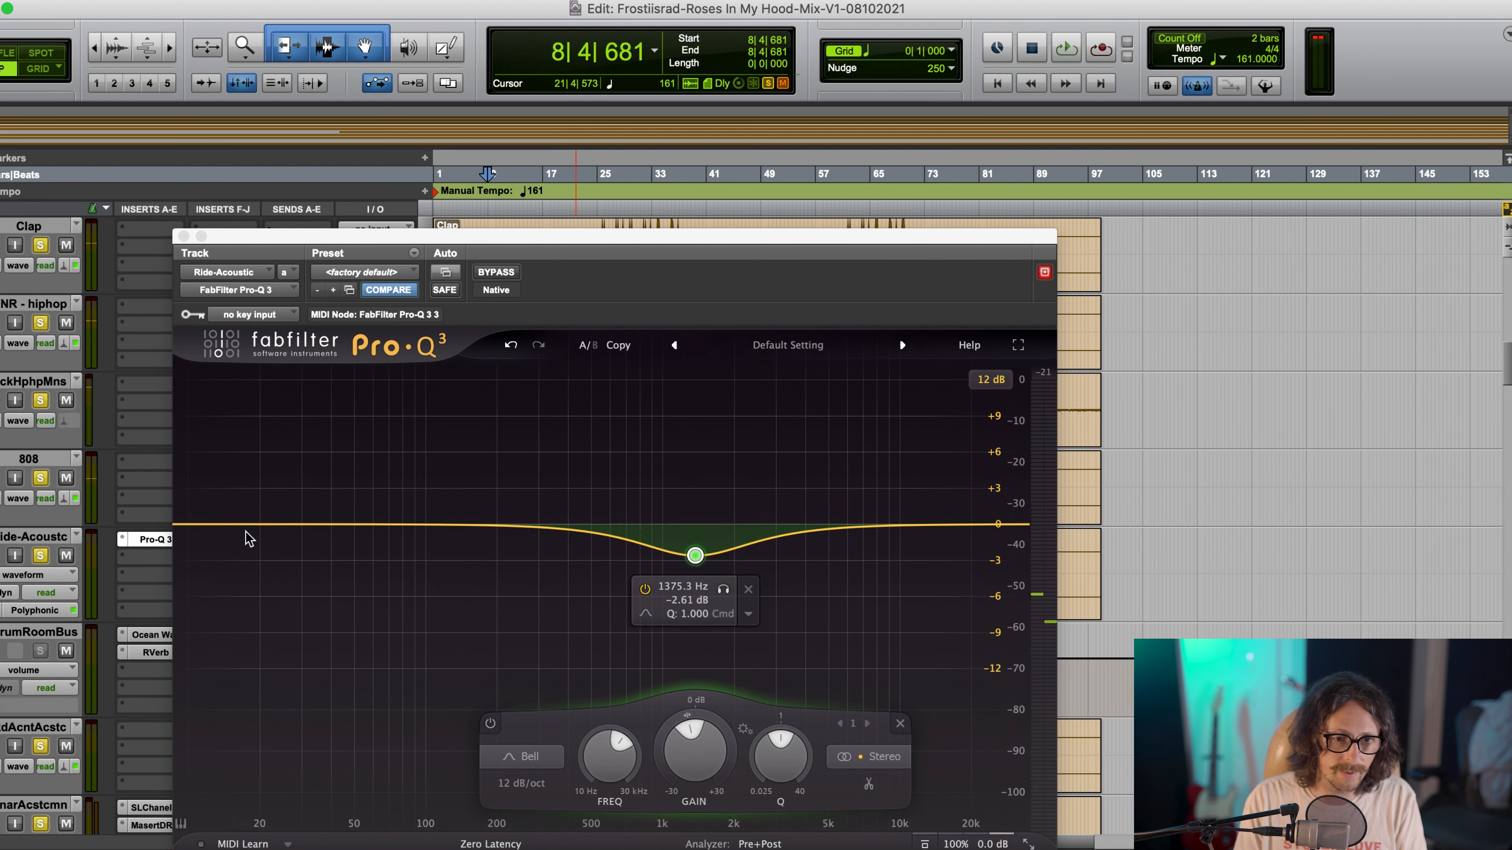
Add a 24 dB/oct low cut near 114 Hz with a Q of about 0.88, and copy this Pro-Q 3 to the Ride Accent track
click(234, 525)
click(238, 493)
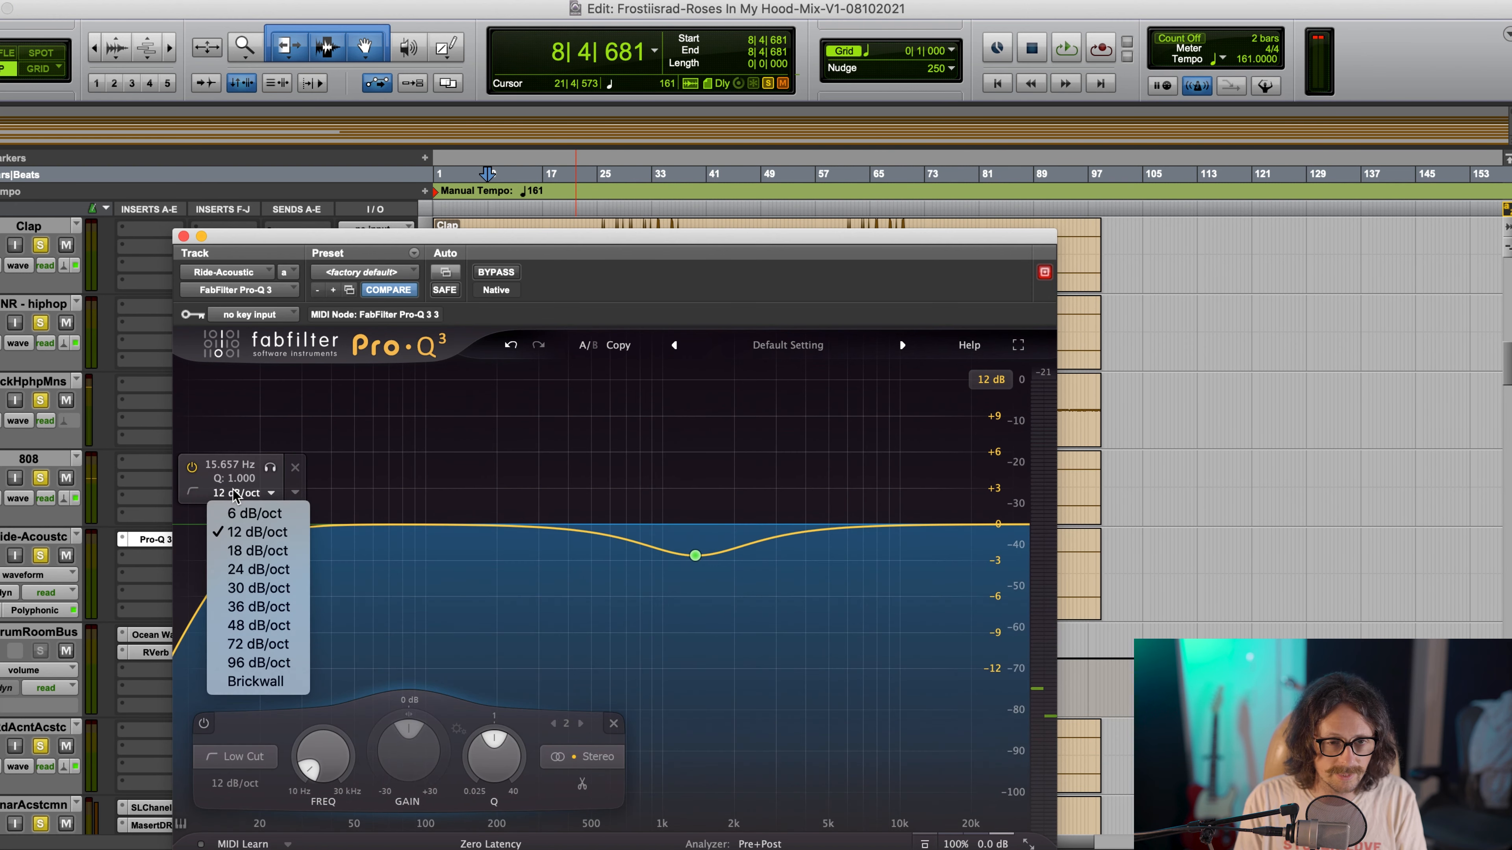
click(280, 569)
drag(236, 524, 440, 539)
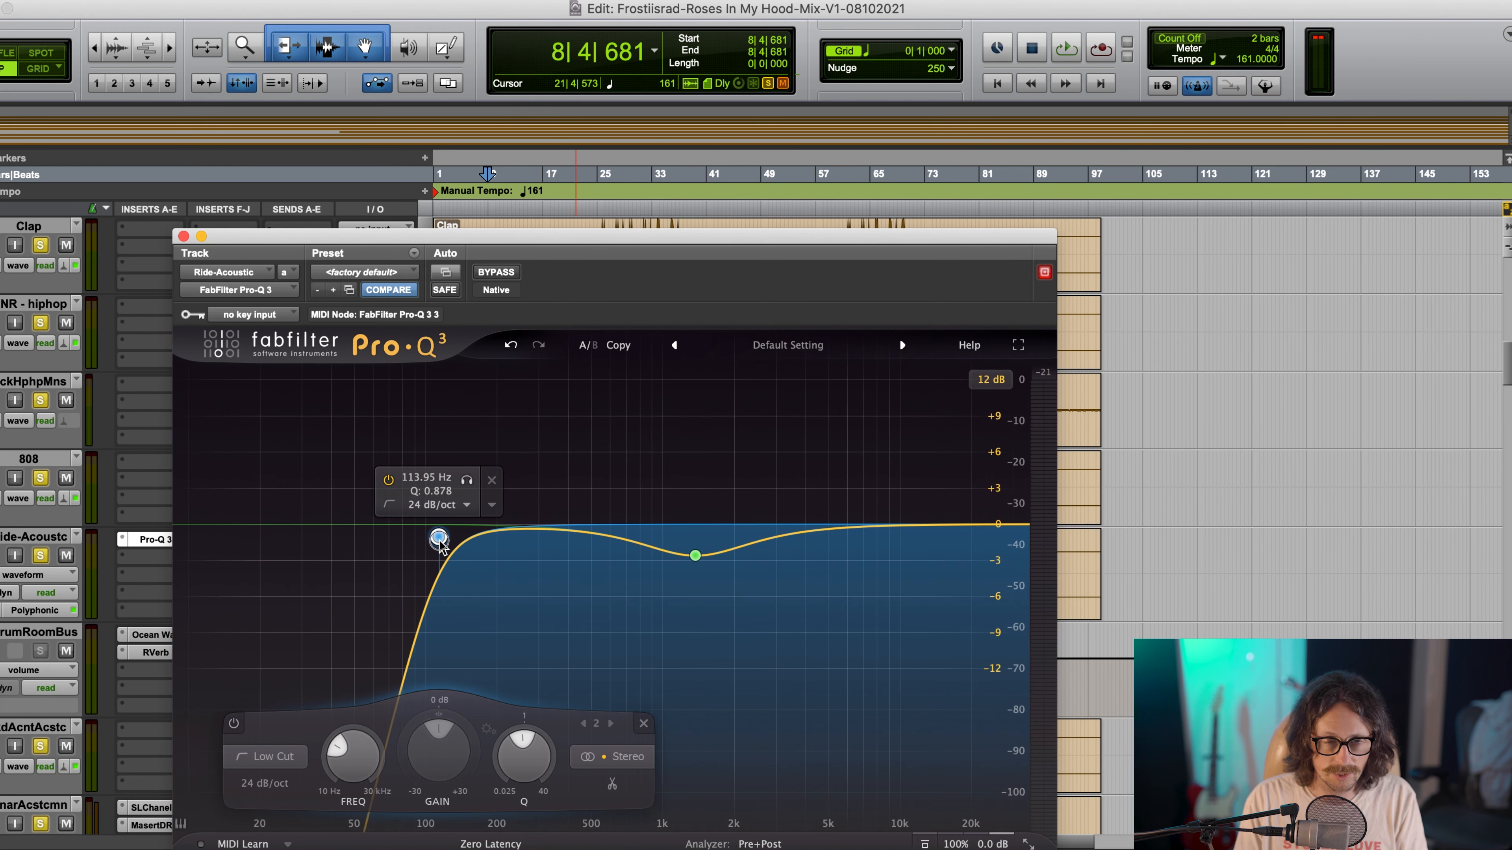
click(202, 236)
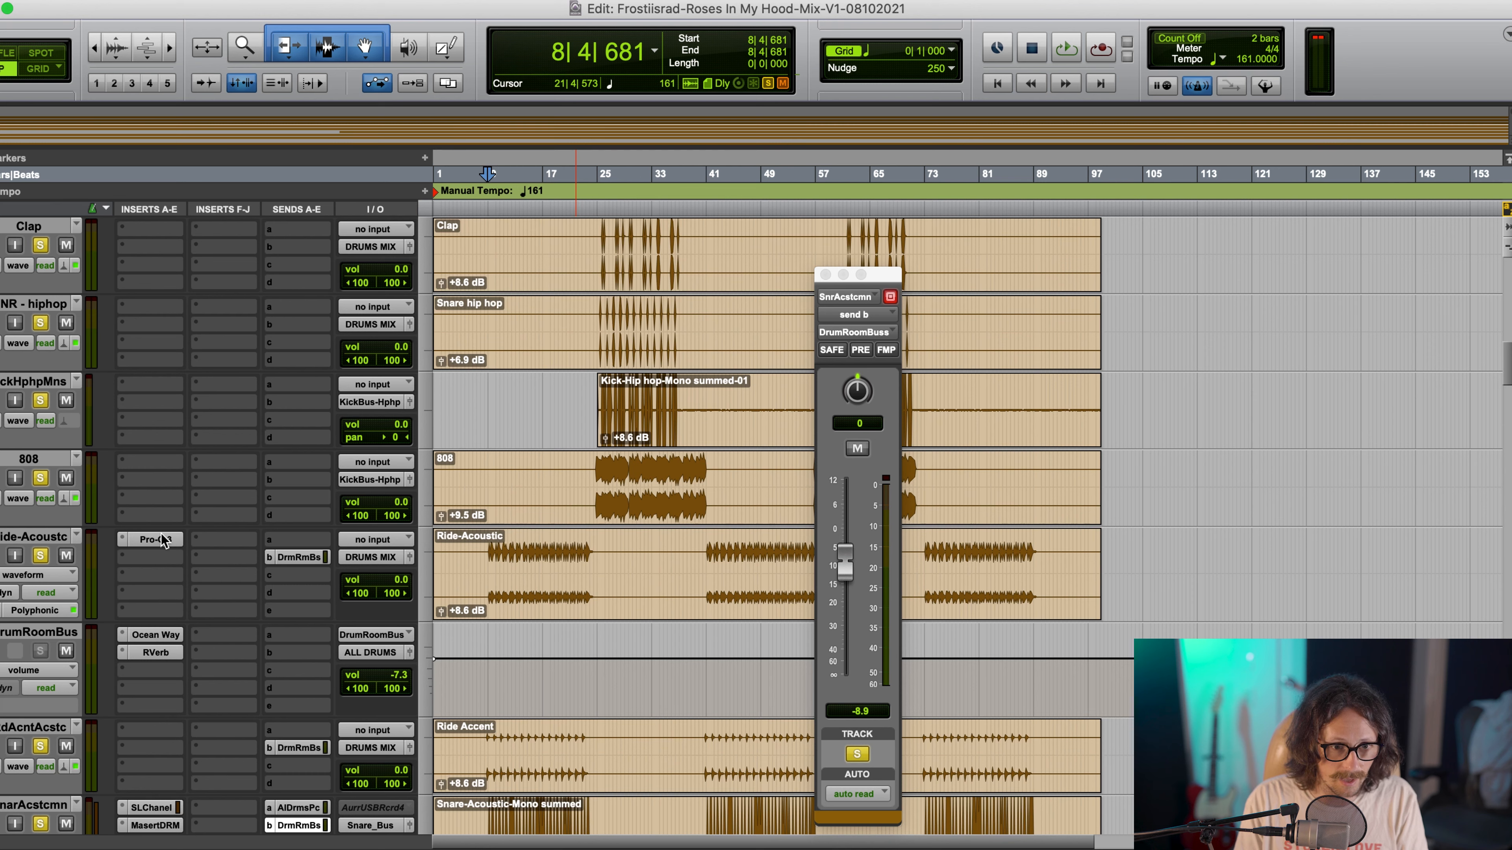
drag(161, 538, 141, 728)
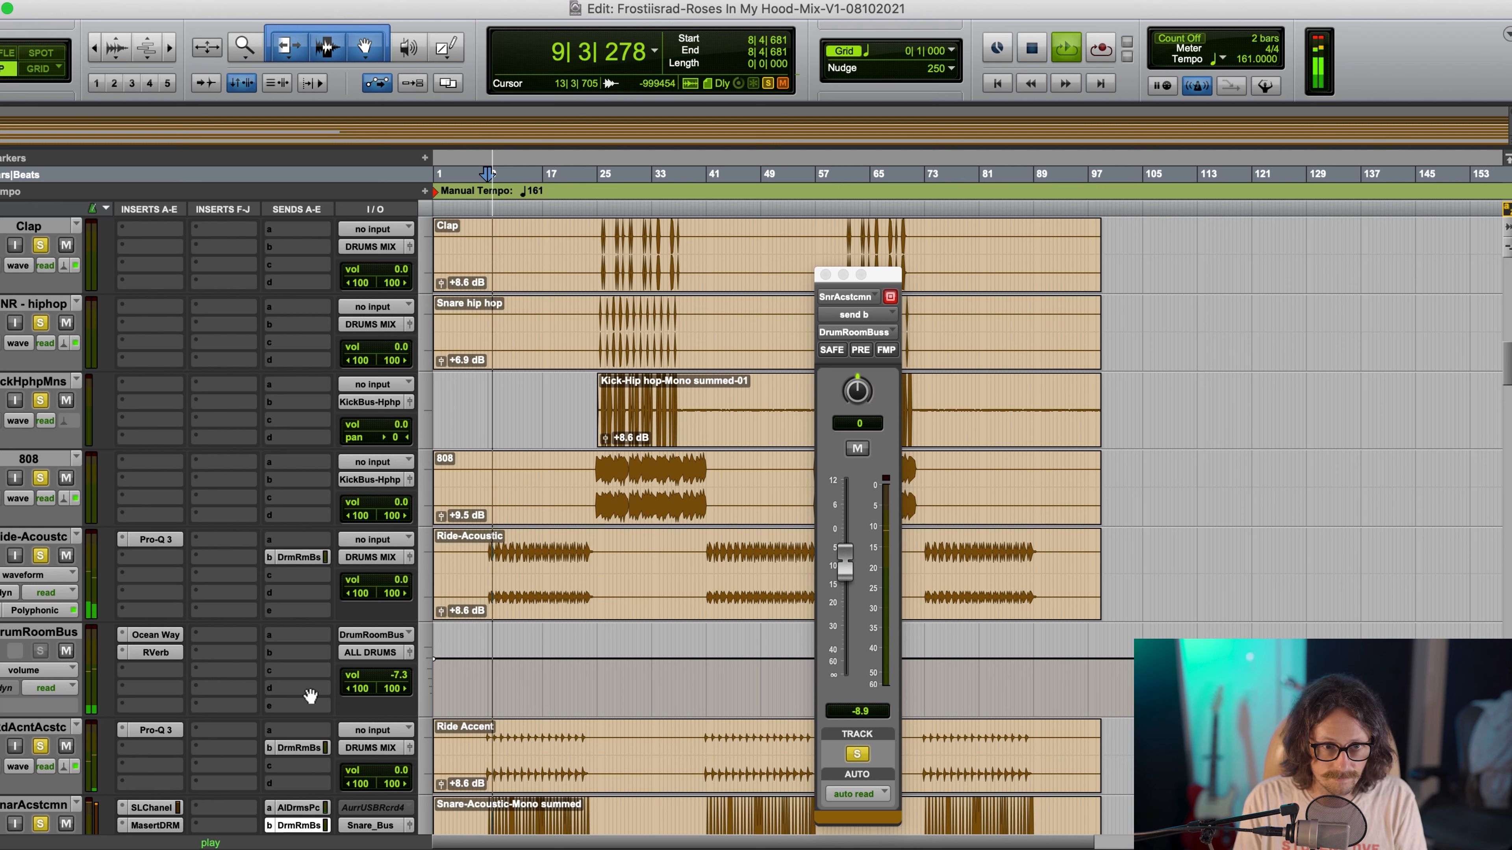
Compare the ride tracks with their Pro-Q 3 inserts bypassed and active during playback
click(136, 539)
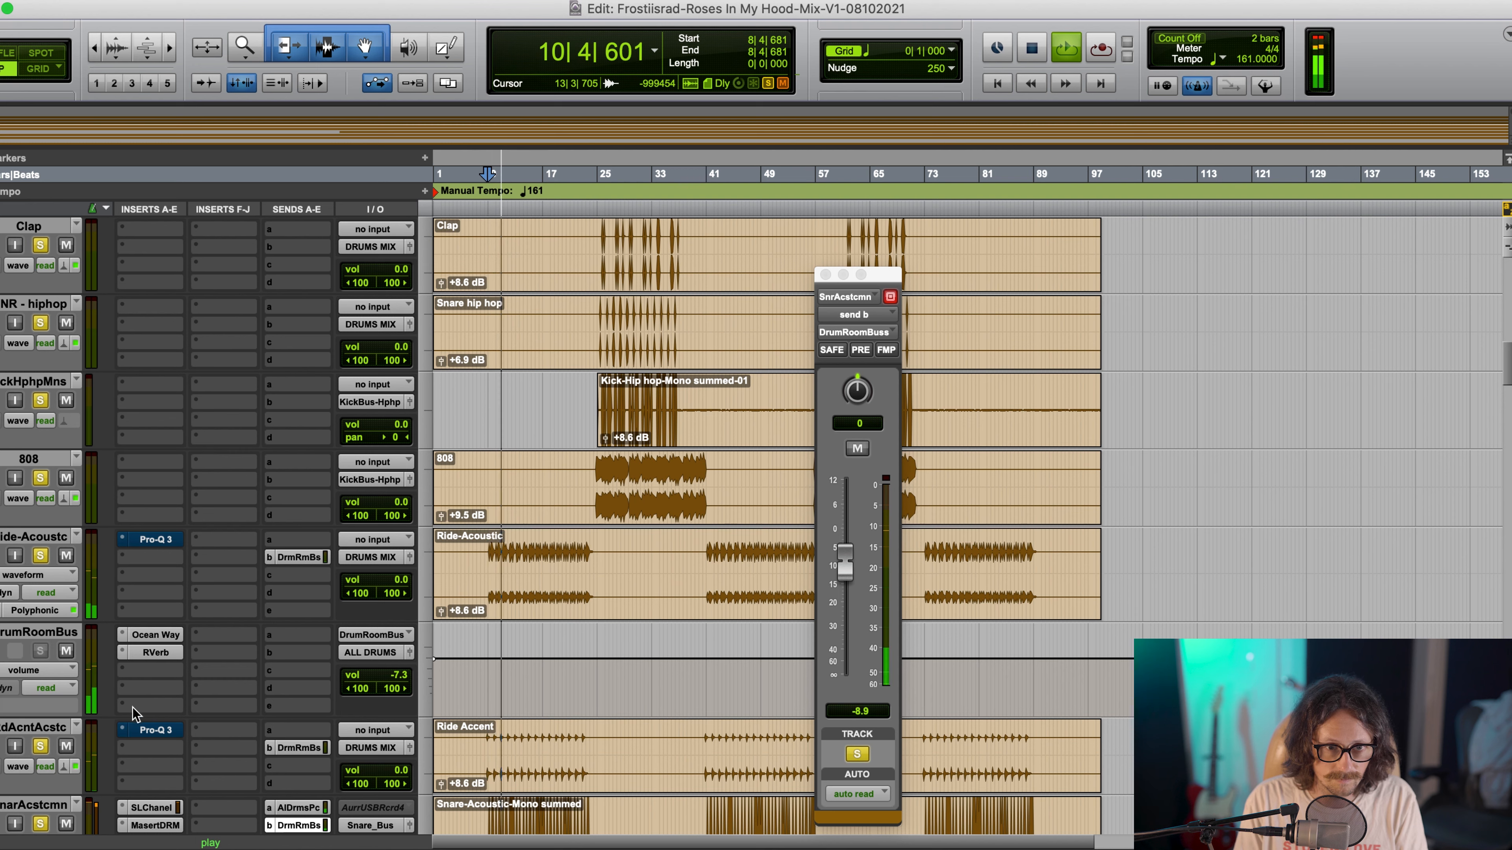
super+click(148, 538)
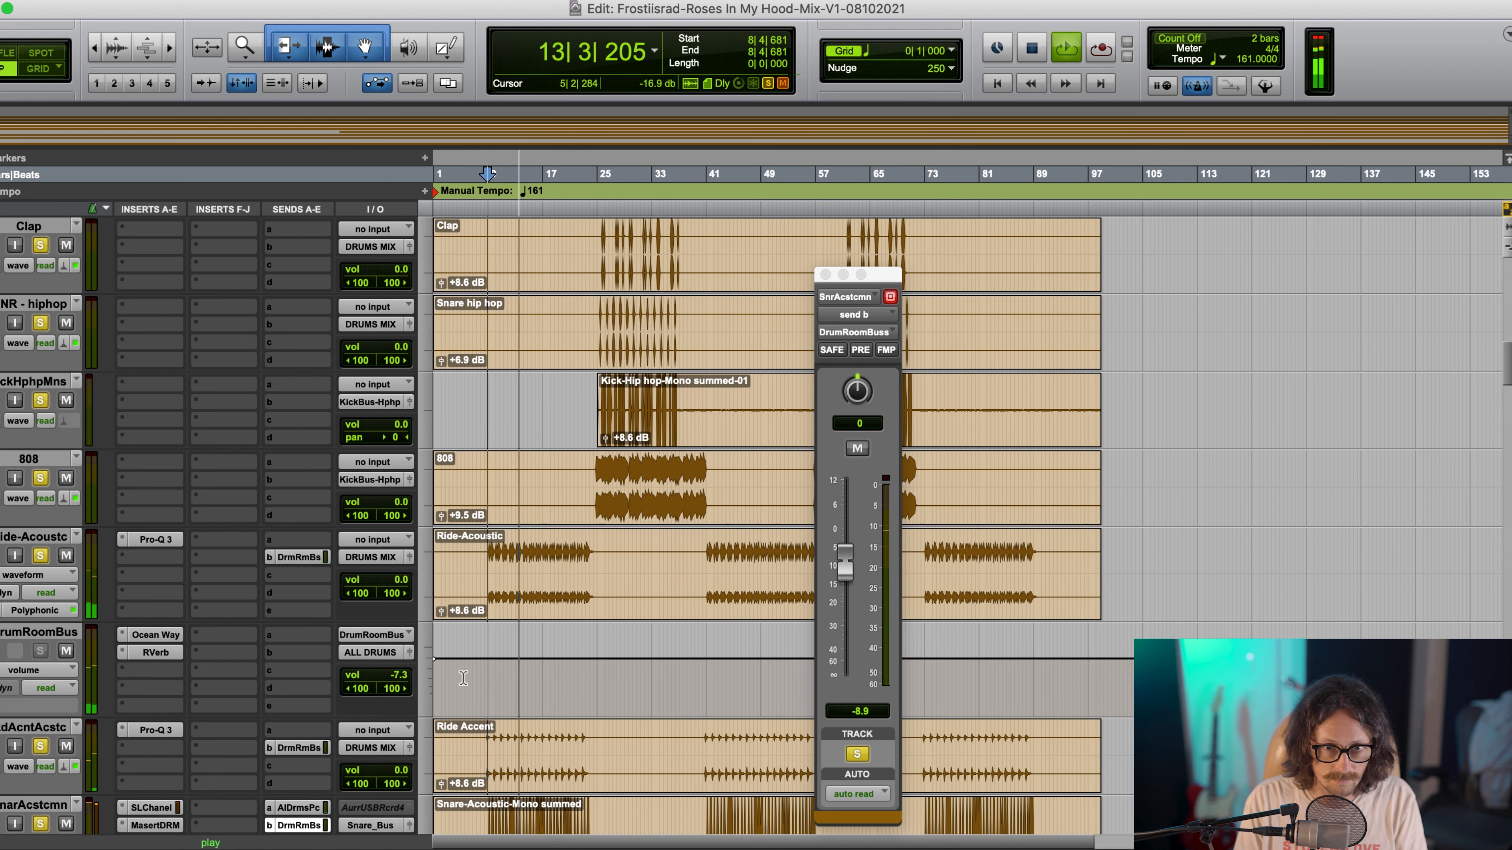
click(394, 584)
mouse_move(394, 584)
mouse_down()
mouse_move(389, 599)
mouse_move(384, 586)
mouse_up()
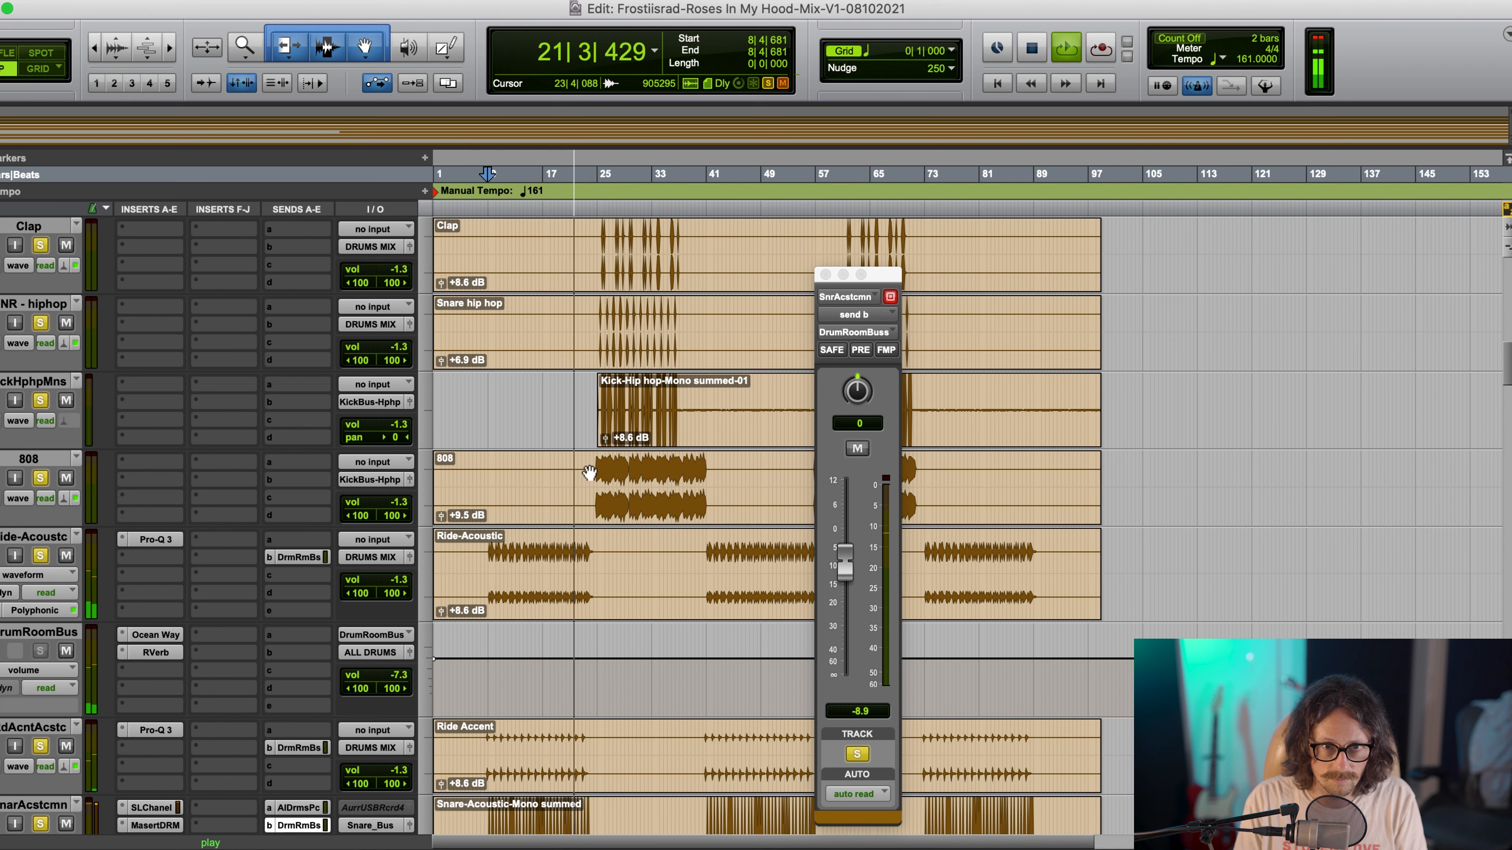
alt+click(396, 581)
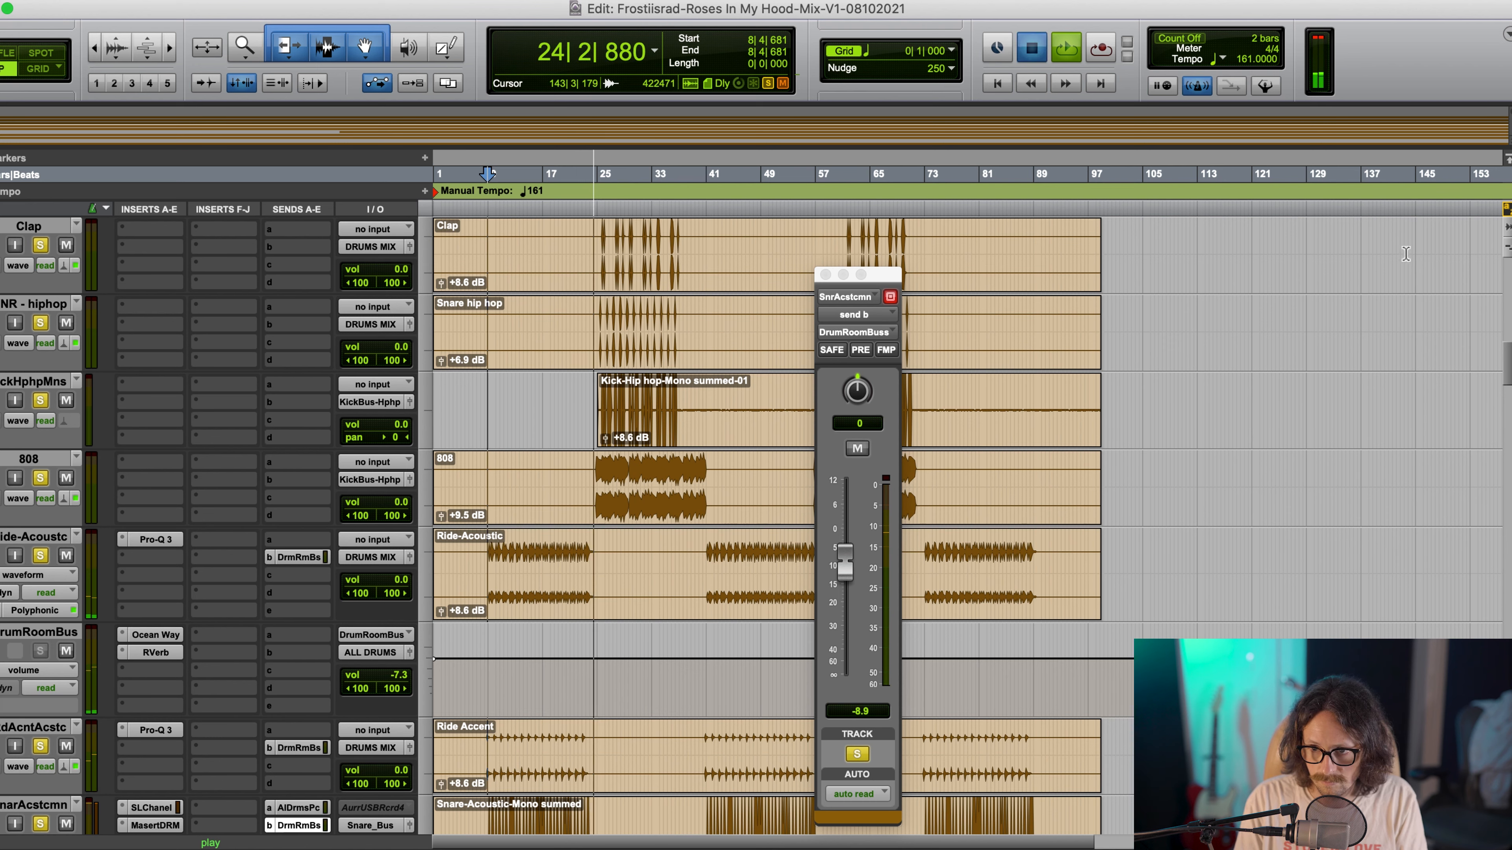
Stop playback, lower only the Ride-Acoustic track's volume to -1.3 dB, and raise the Ride Accent track's volume to about +1.2 dB
key(space)
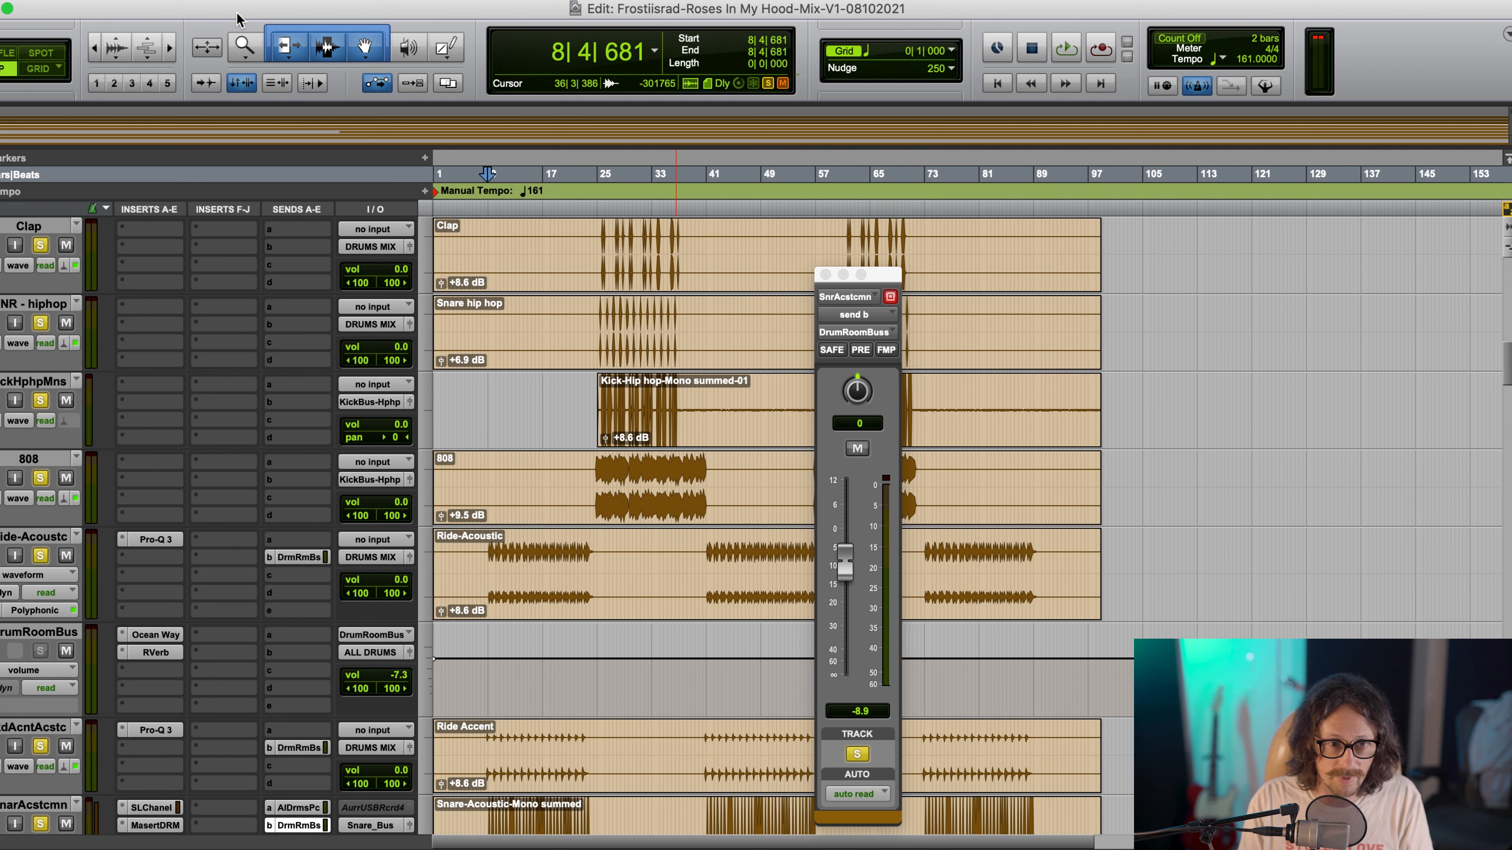
click(391, 586)
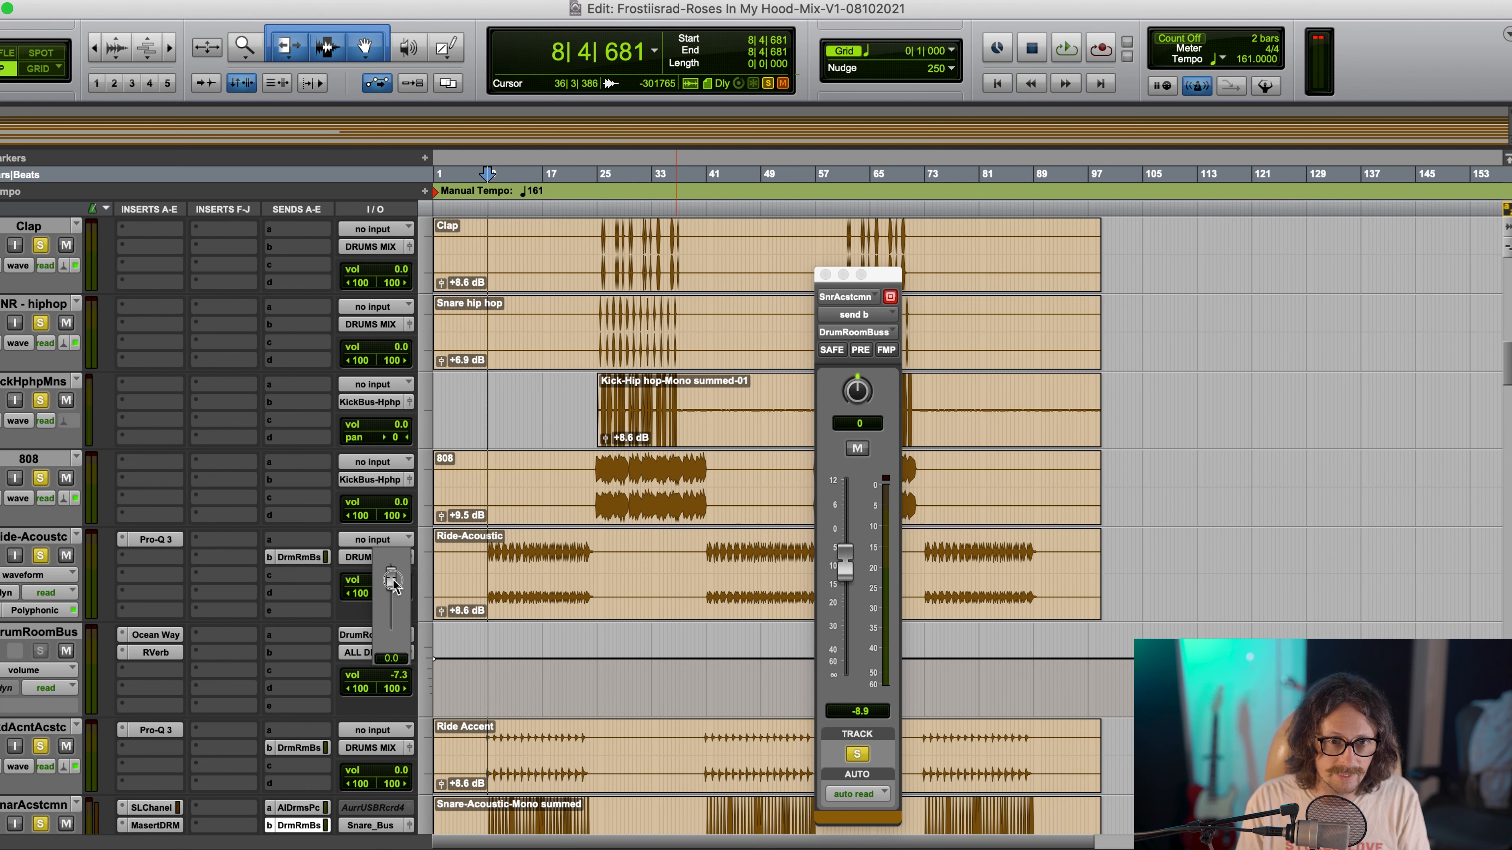
scroll(409, 760, down, 2)
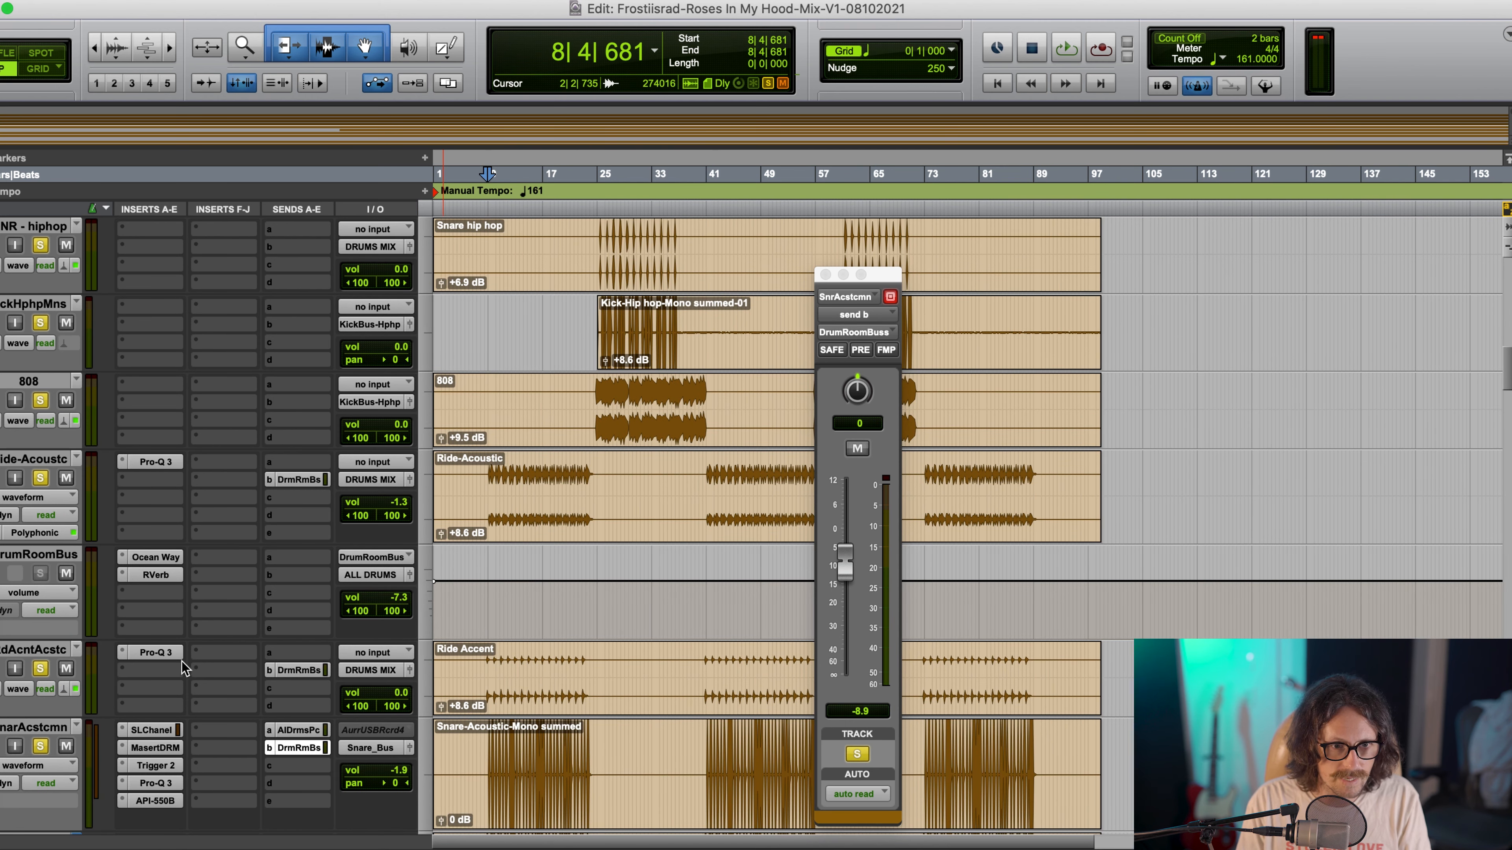
click(395, 693)
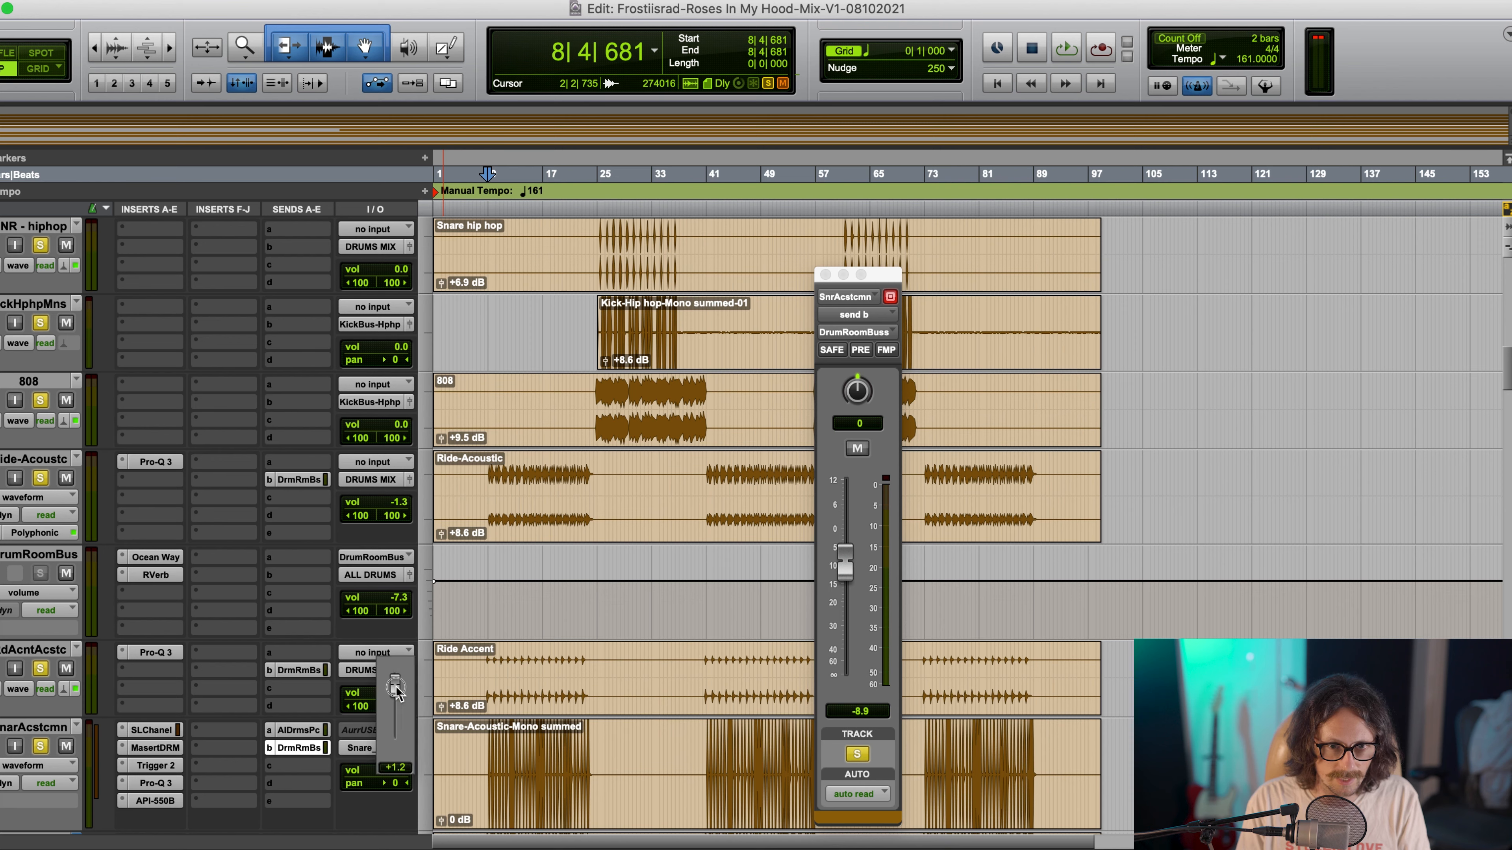